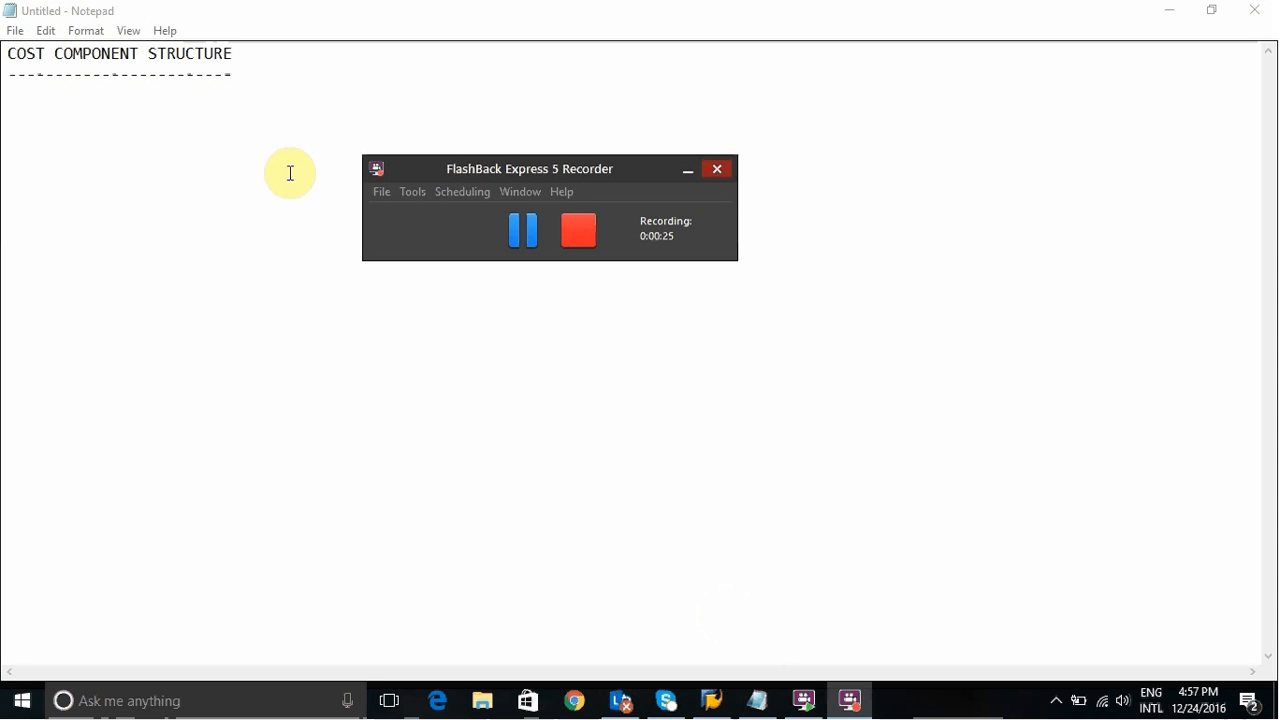
- Below the heading's underline, write "COST COMPNENT STRUCTURE MEANS IT CONSISTS OF ALL COMPONENTS REQUIRED TO PRODUCE FINISHED PRODUCT."
{"action": "left_click", "coordinate": [131, 113]}
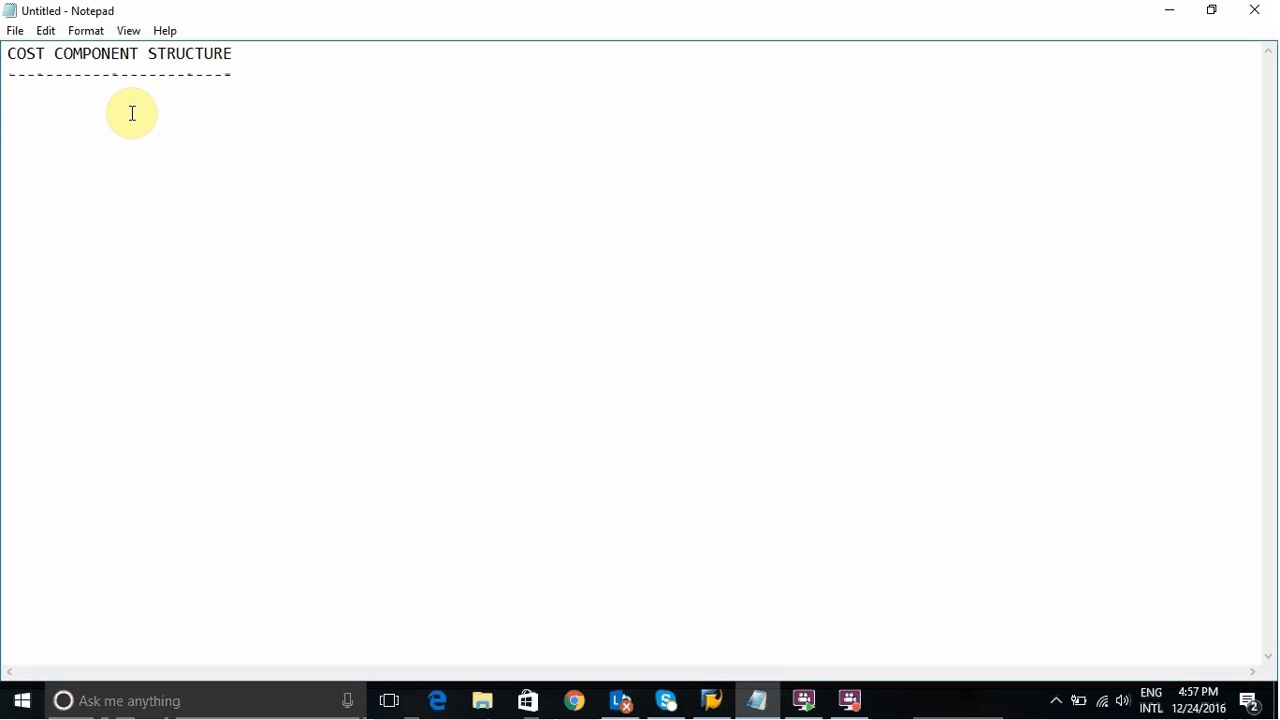
{"action": "key", "text": "BackSpace"}
{"action": "type", "text": "COST COMP"}
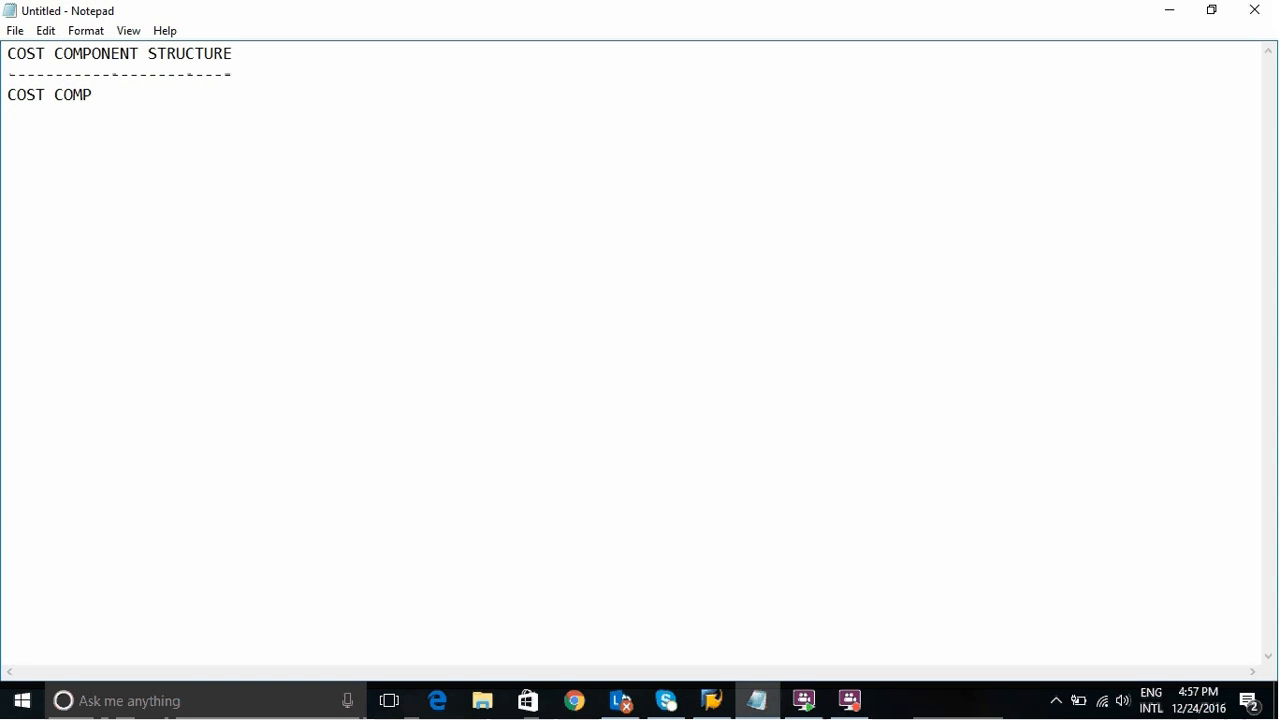
{"action": "type", "text": "NENT STRUC"}
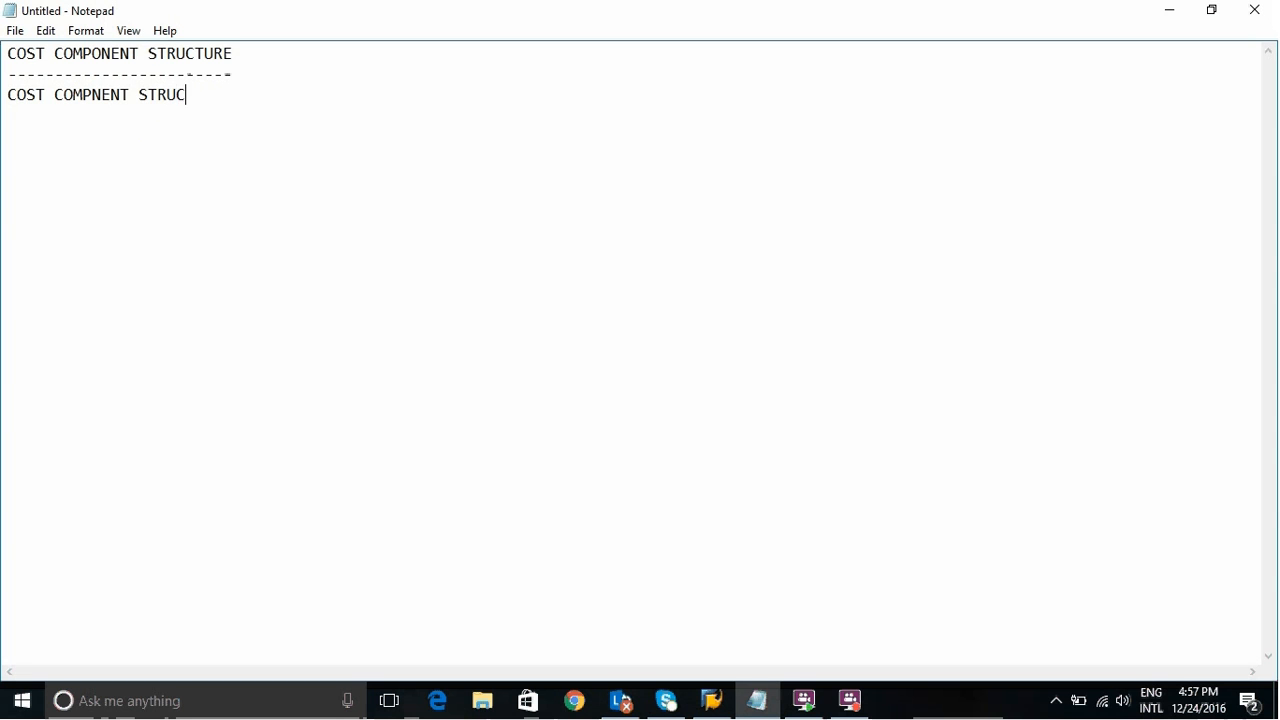
{"action": "type", "text": "TURE MEANS IT "}
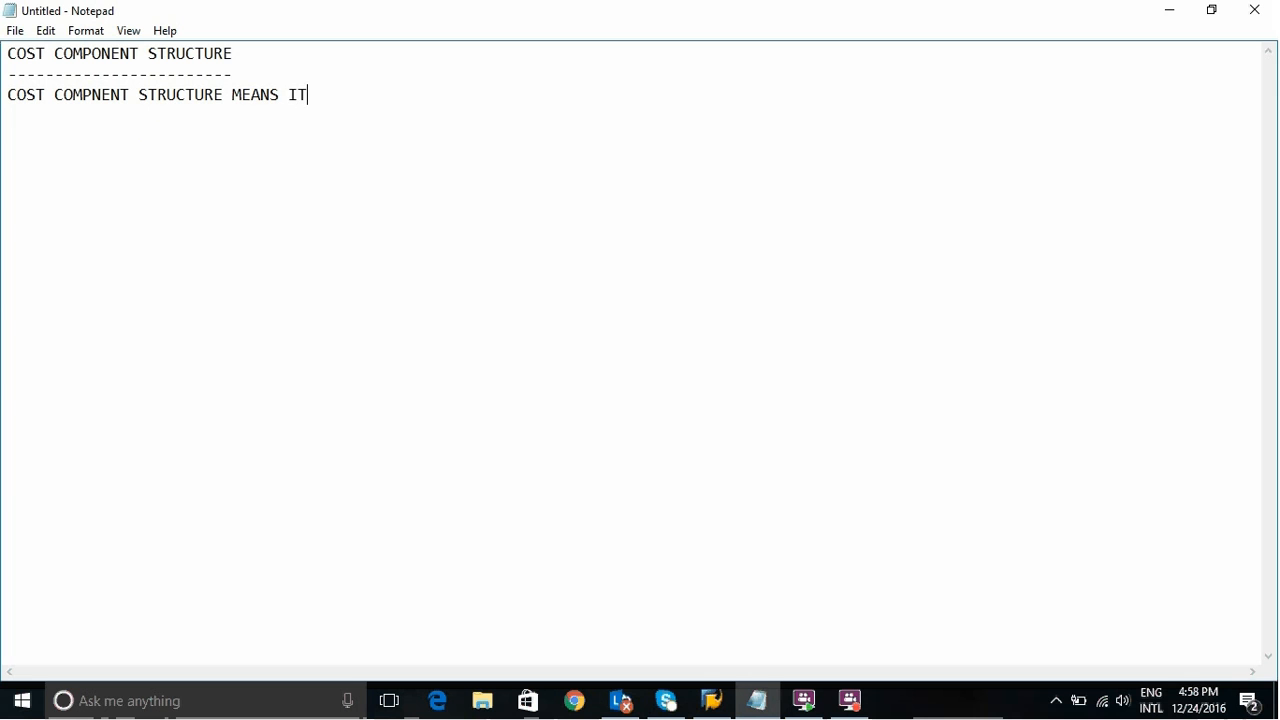
{"action": "type", "text": "CONSISTS OF A"}
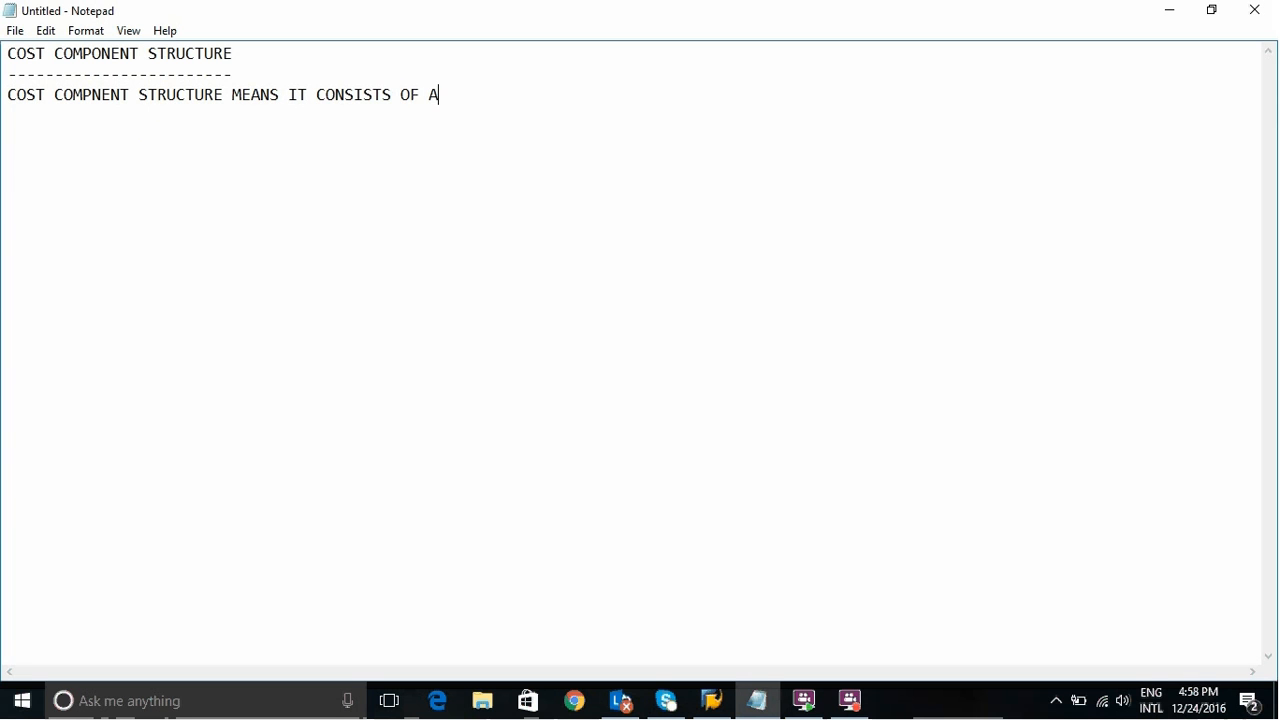
{"action": "type", "text": "LL COMPN"}
{"action": "key", "text": "BackSpace"}
{"action": "type", "text": "ONENTS"}
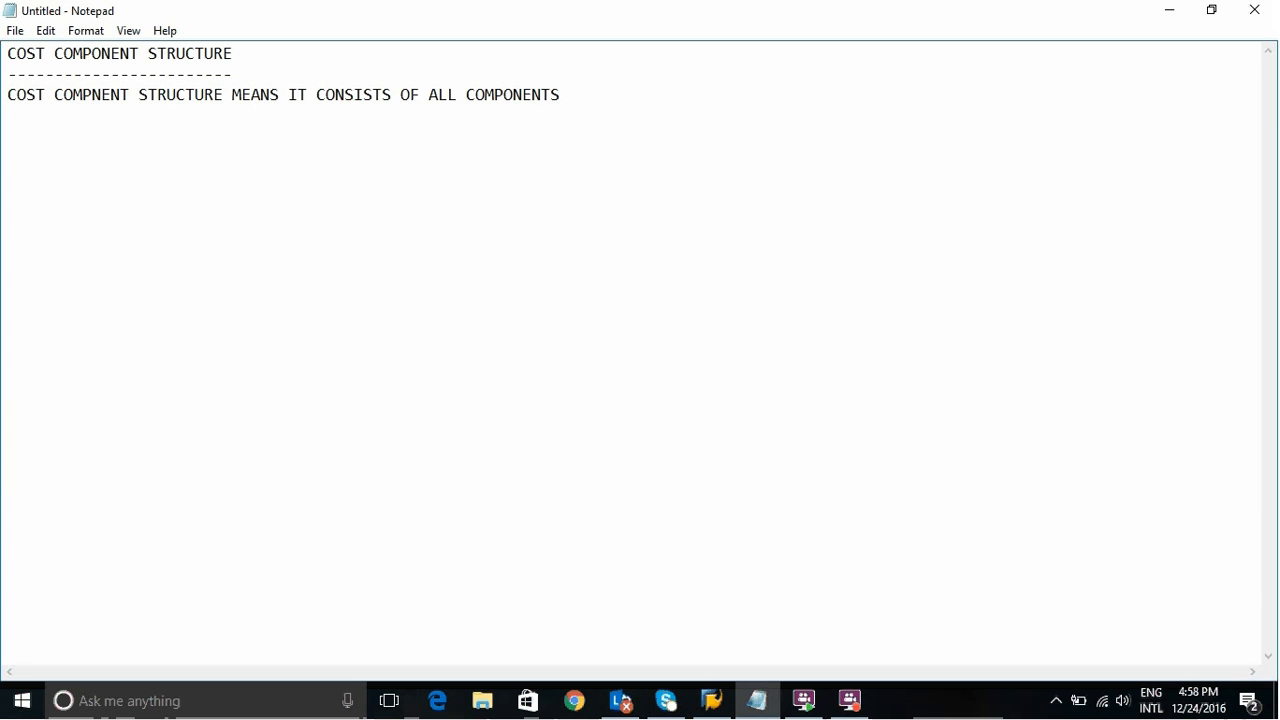
{"action": "type", "text": "REQUIRED TO P"}
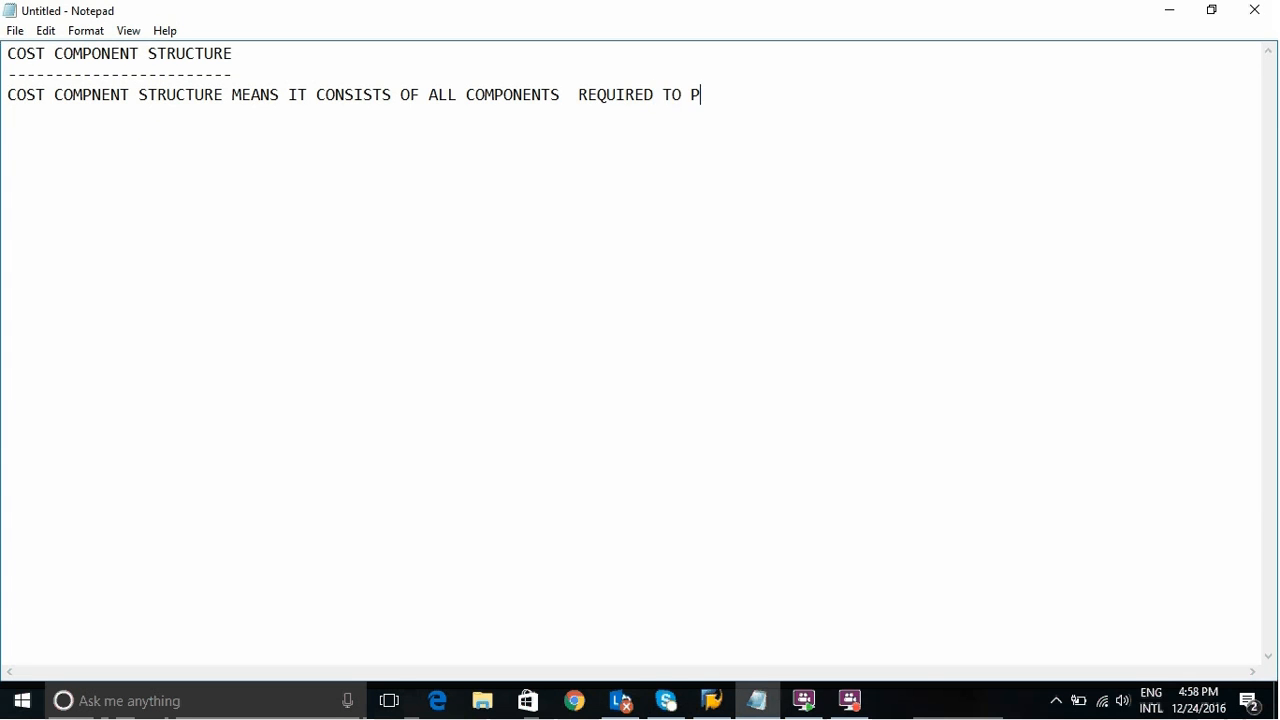
{"action": "type", "text": "RODUCE FINISHE"}
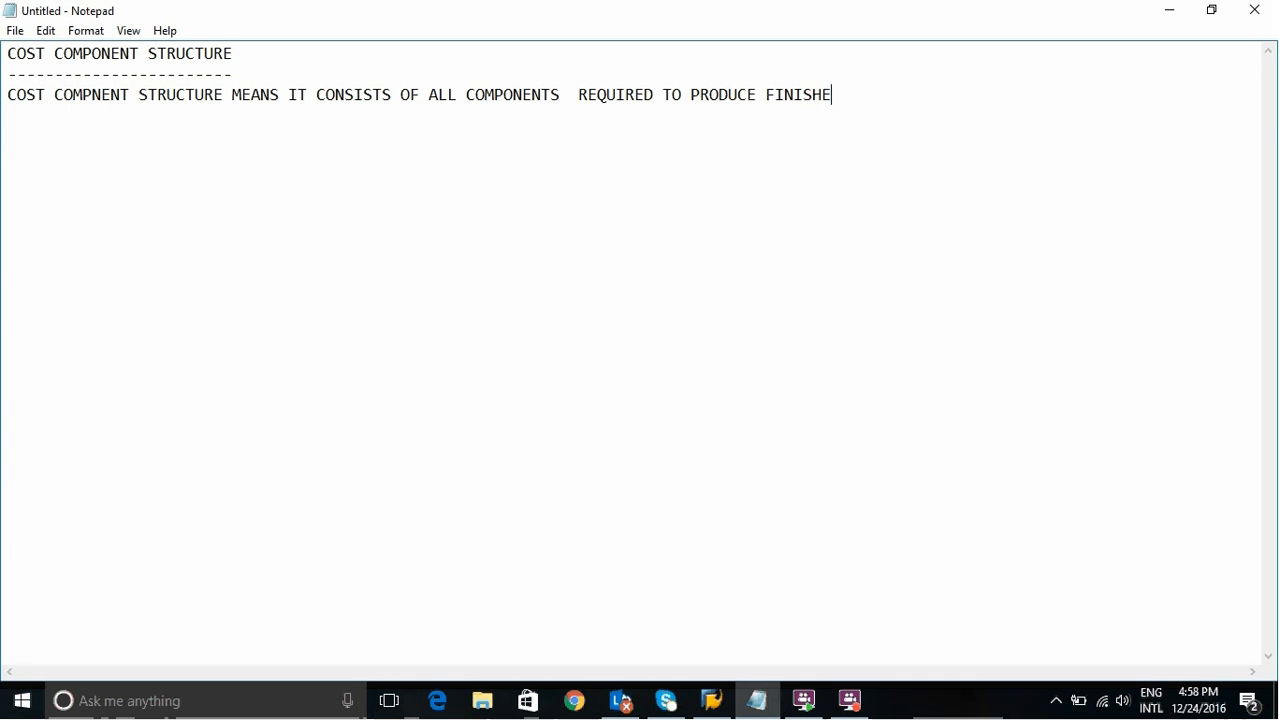
{"action": "type", "text": "D PRO"}
{"action": "type", "text": "DUCT"}
- Add the line "WHILE MANUFACTURING ANY PRODUCT IT INCLUDES VARIOUS COSTS SUCH AS MATERIAL COST,OVERHEAD COST,LABOUR COST,MACH COST ETC."
{"action": "type", "text": "W"}
{"action": "type", "text": "HILE M"}
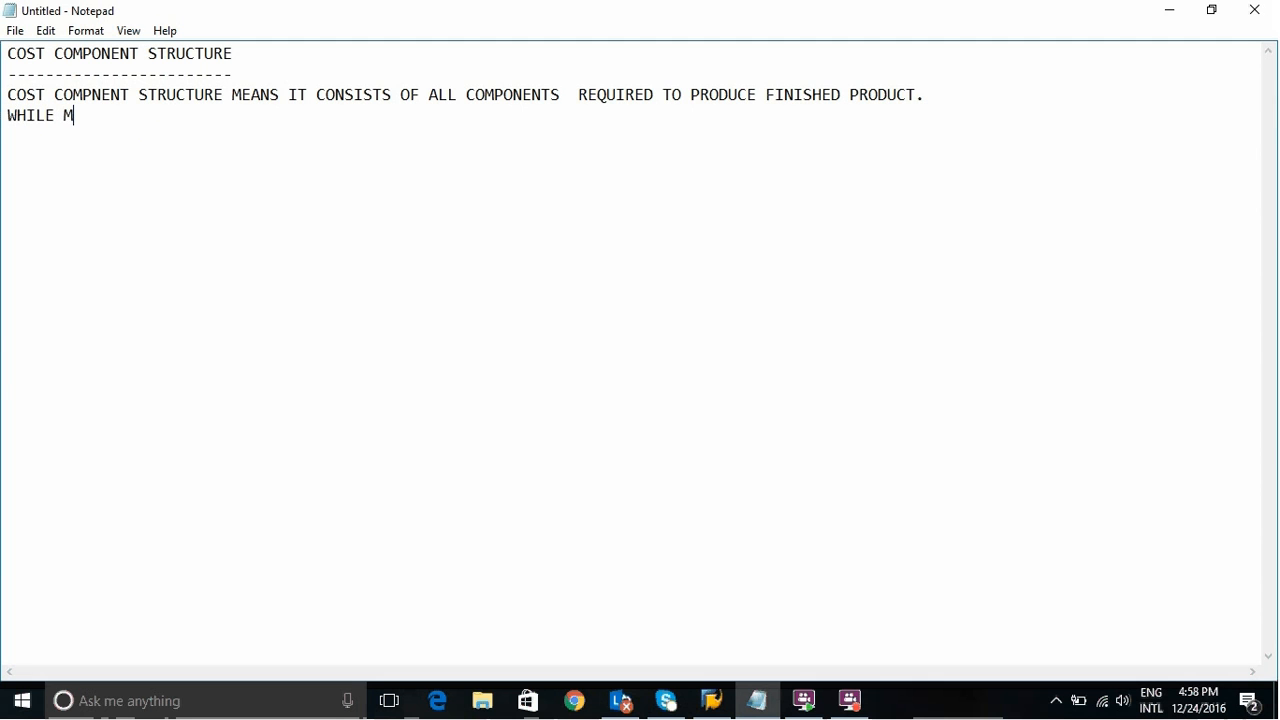
{"action": "type", "text": "ANUFACTURING"}
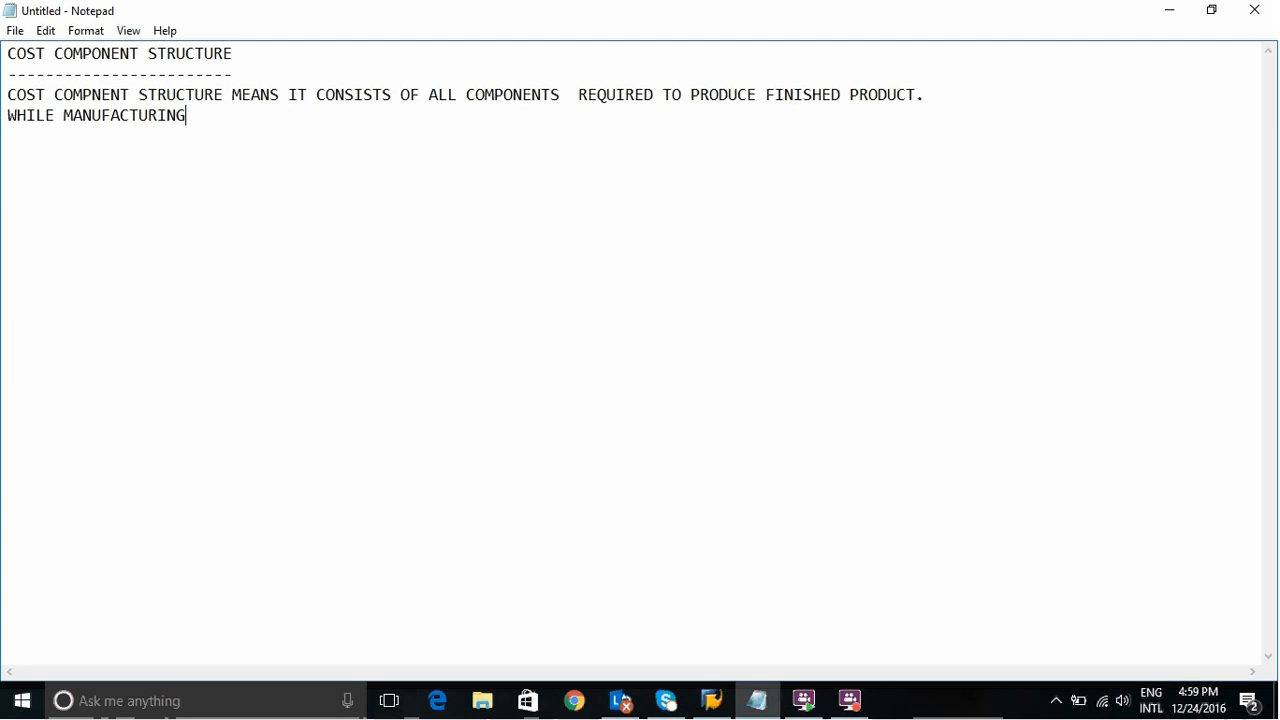
{"action": "type", "text": " ANY PRODU"}
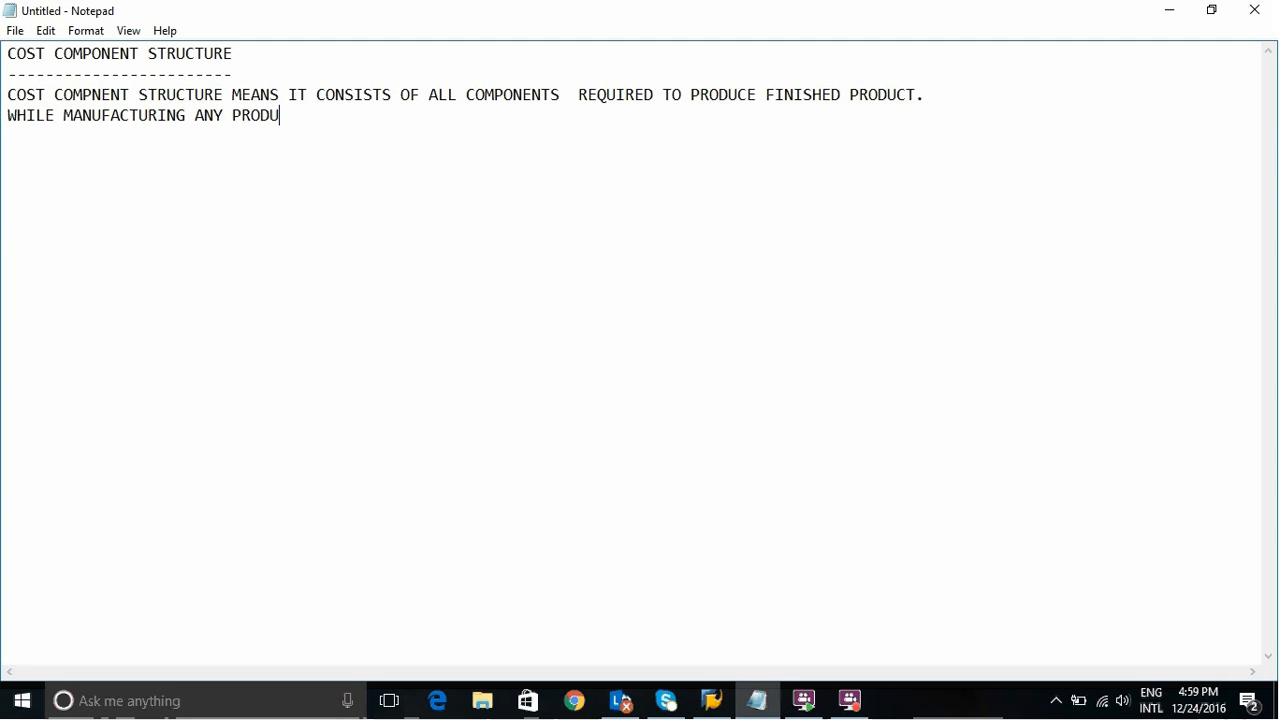
{"action": "type", "text": "CT IT INCLUD"}
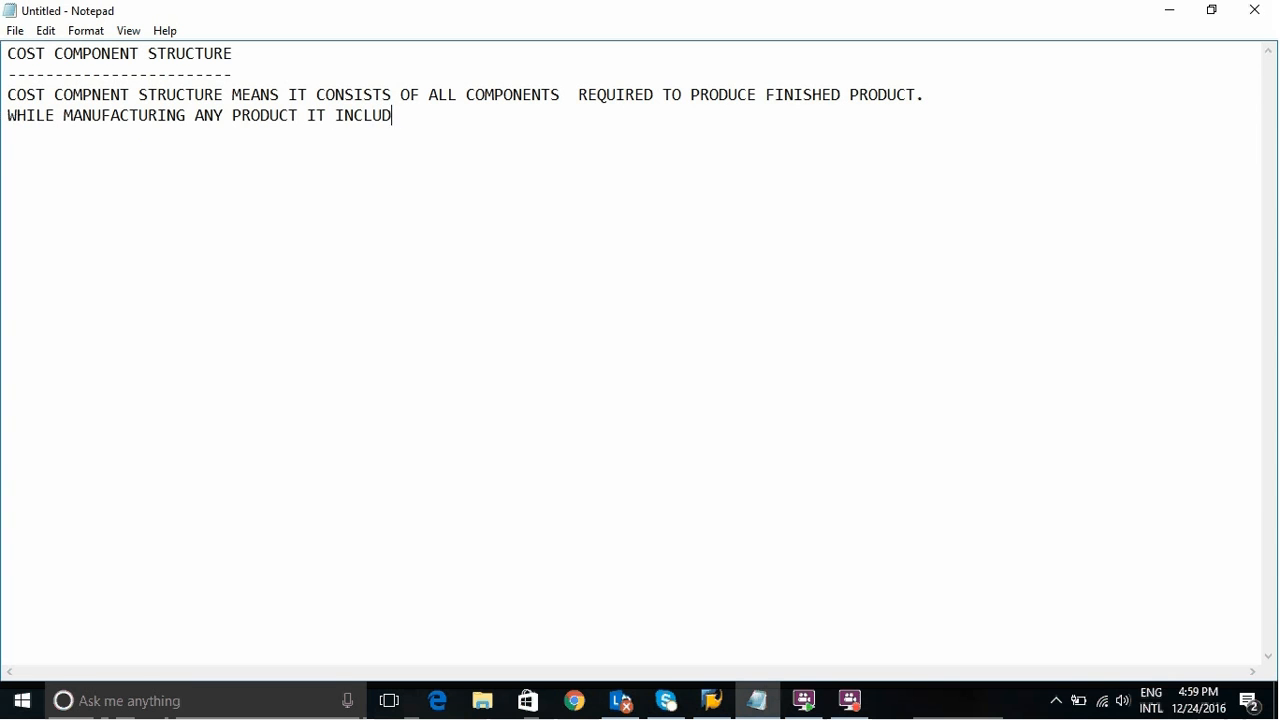
{"action": "type", "text": "ES VARIOUS C"}
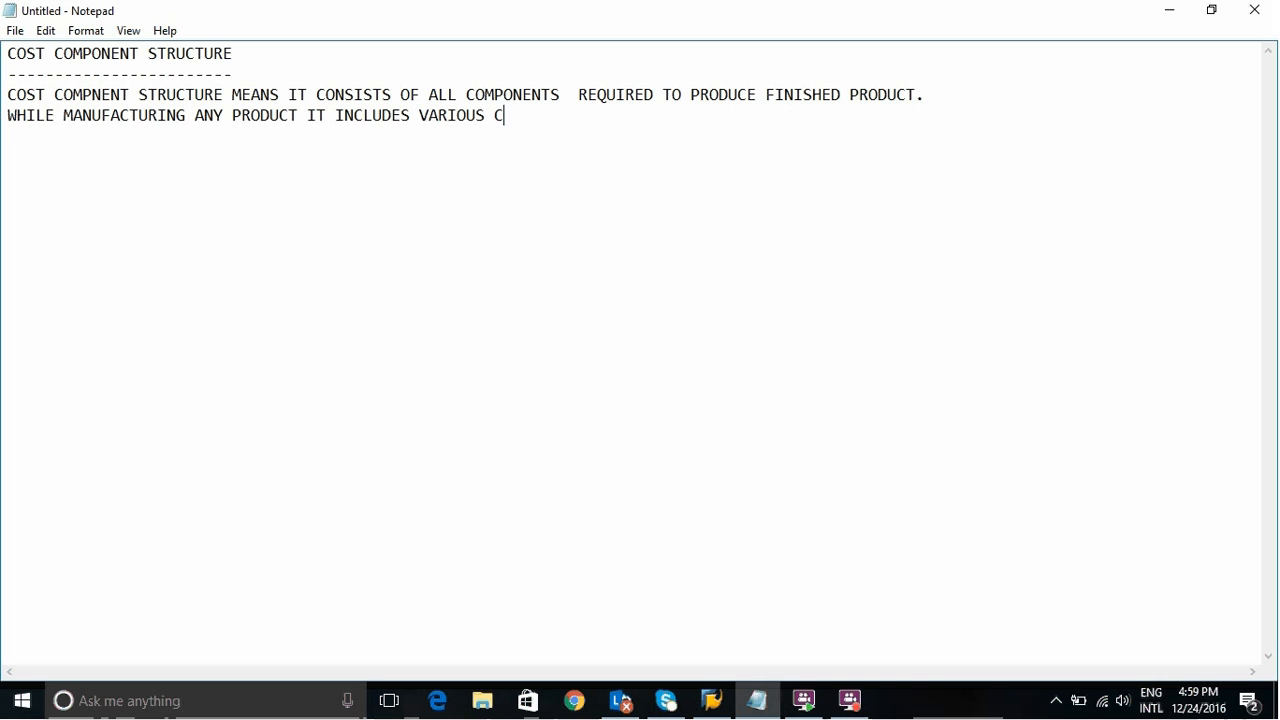
{"action": "type", "text": "OSTS"}
{"action": "type", "text": " SUCH AS"}
{"action": "type", "text": " MA"}
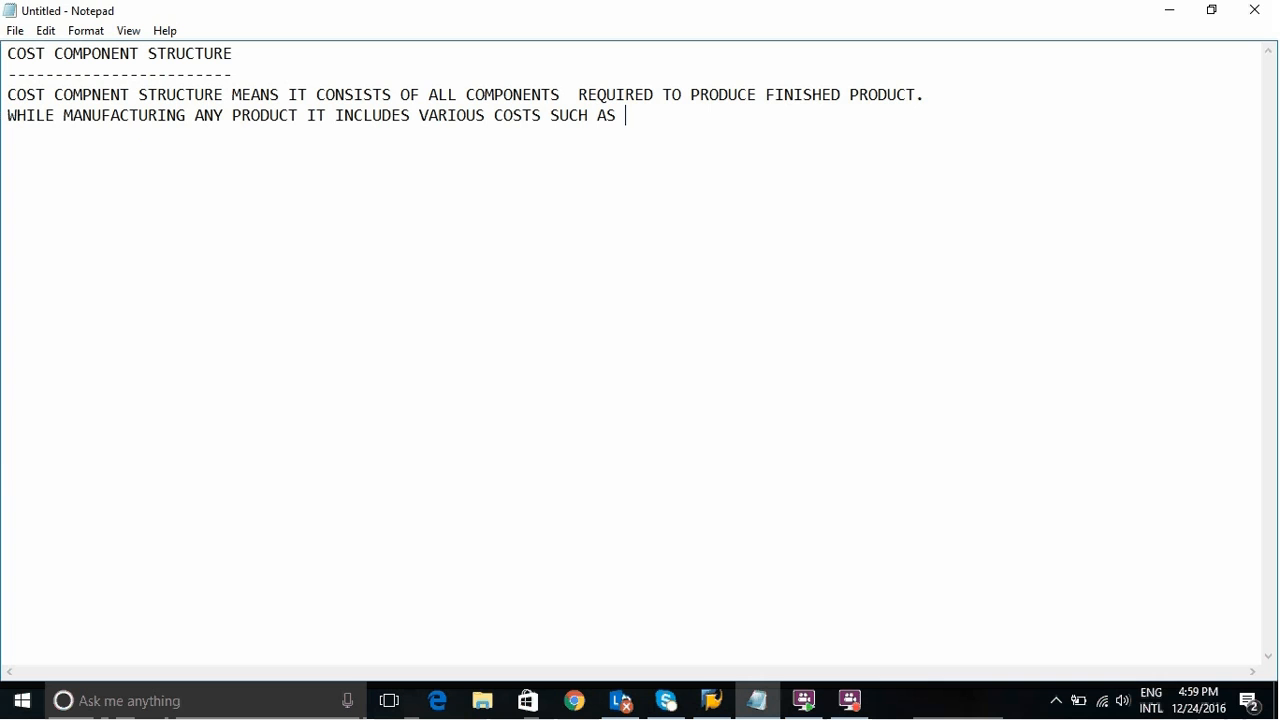
{"action": "type", "text": "TERIAL COST"}
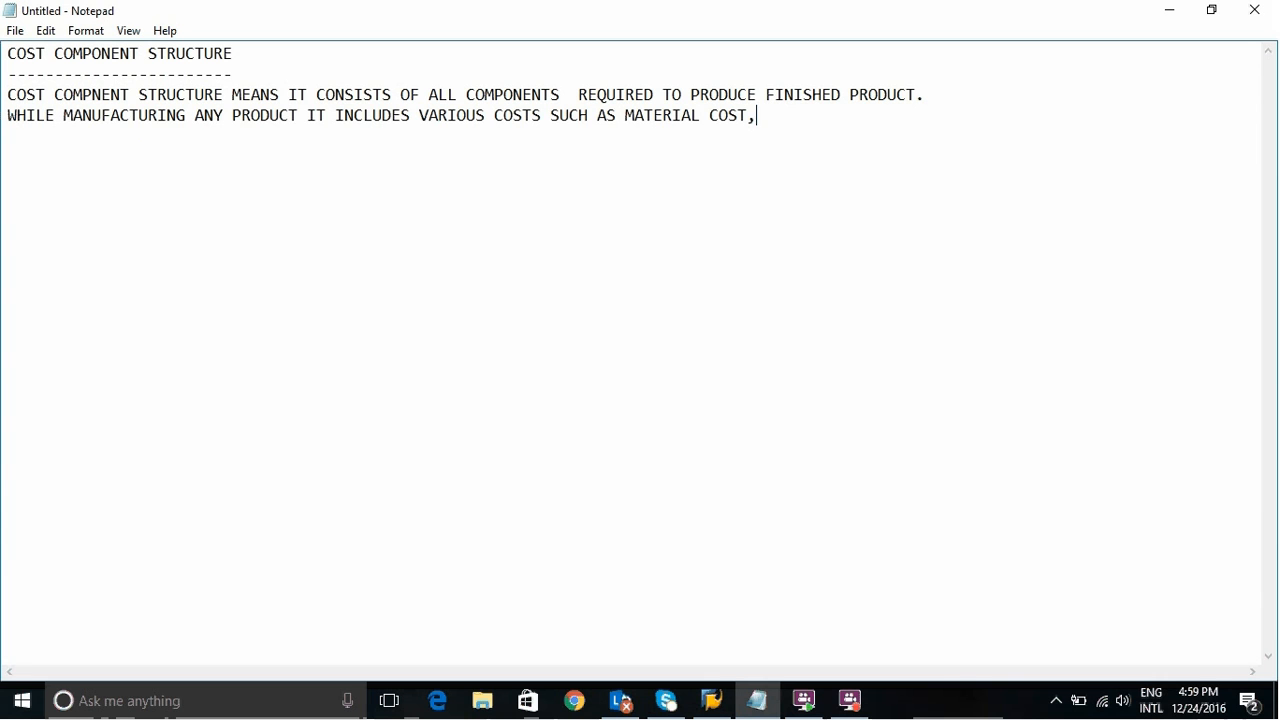
{"action": "type", "text": ",OVERHEAD CO"}
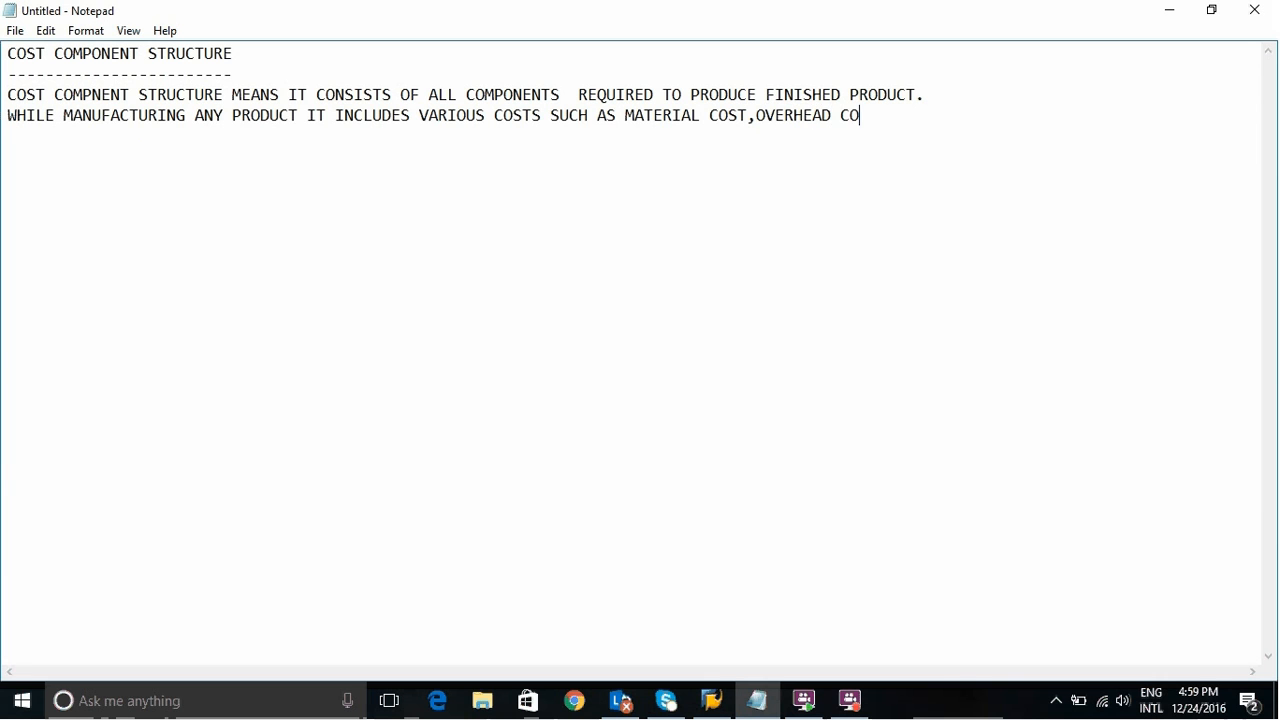
{"action": "type", "text": "ST,LABOUR COST,"}
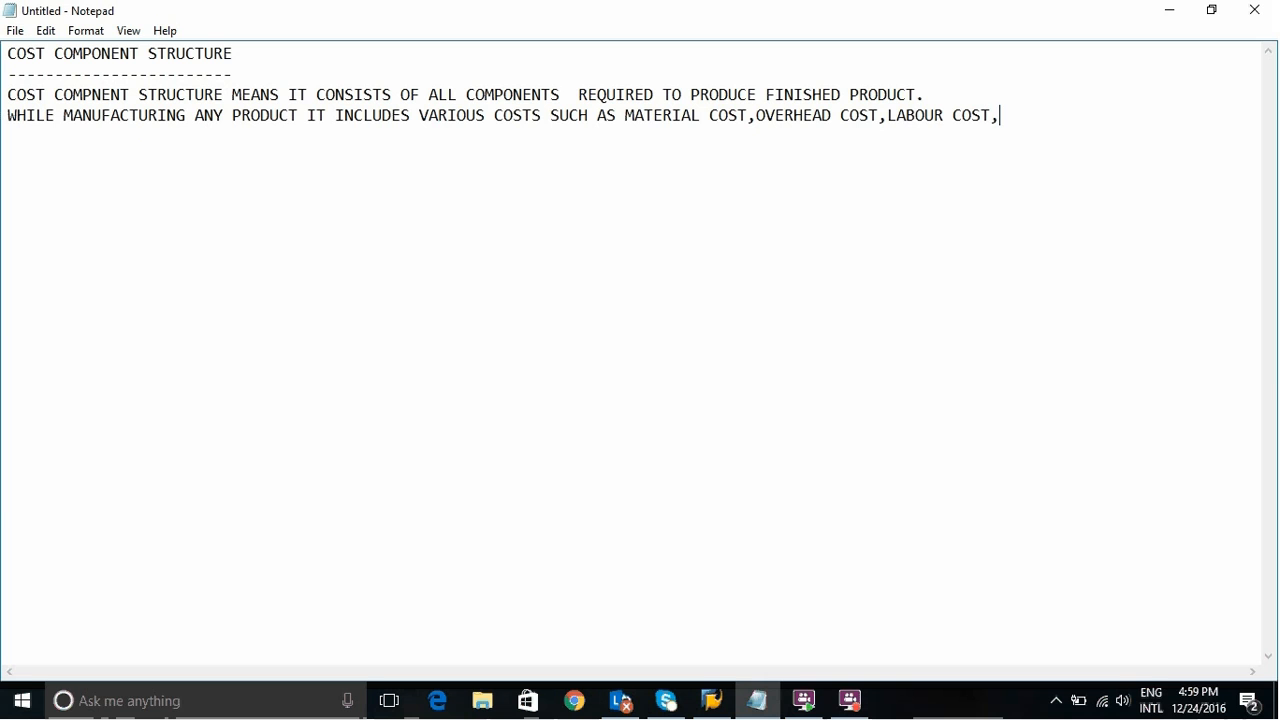
{"action": "type", "text": "MACH COST ETC."}
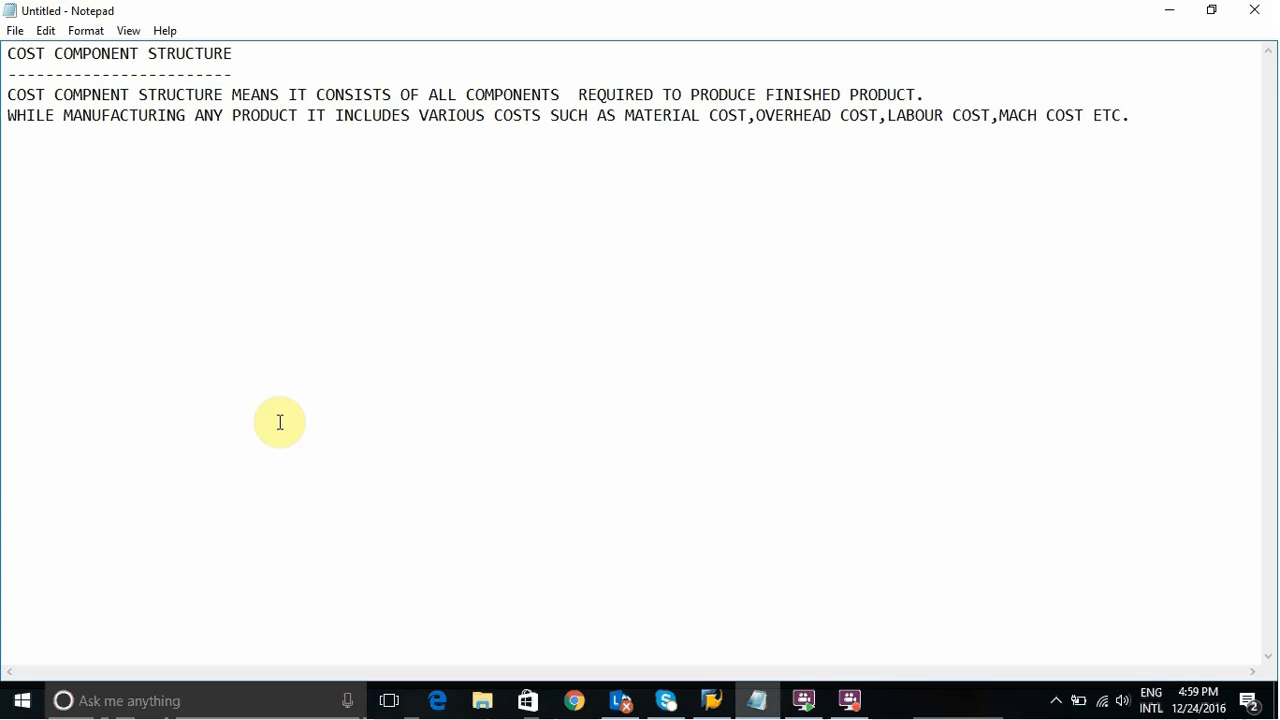
{"action": "left_click", "coordinate": [848, 700]}
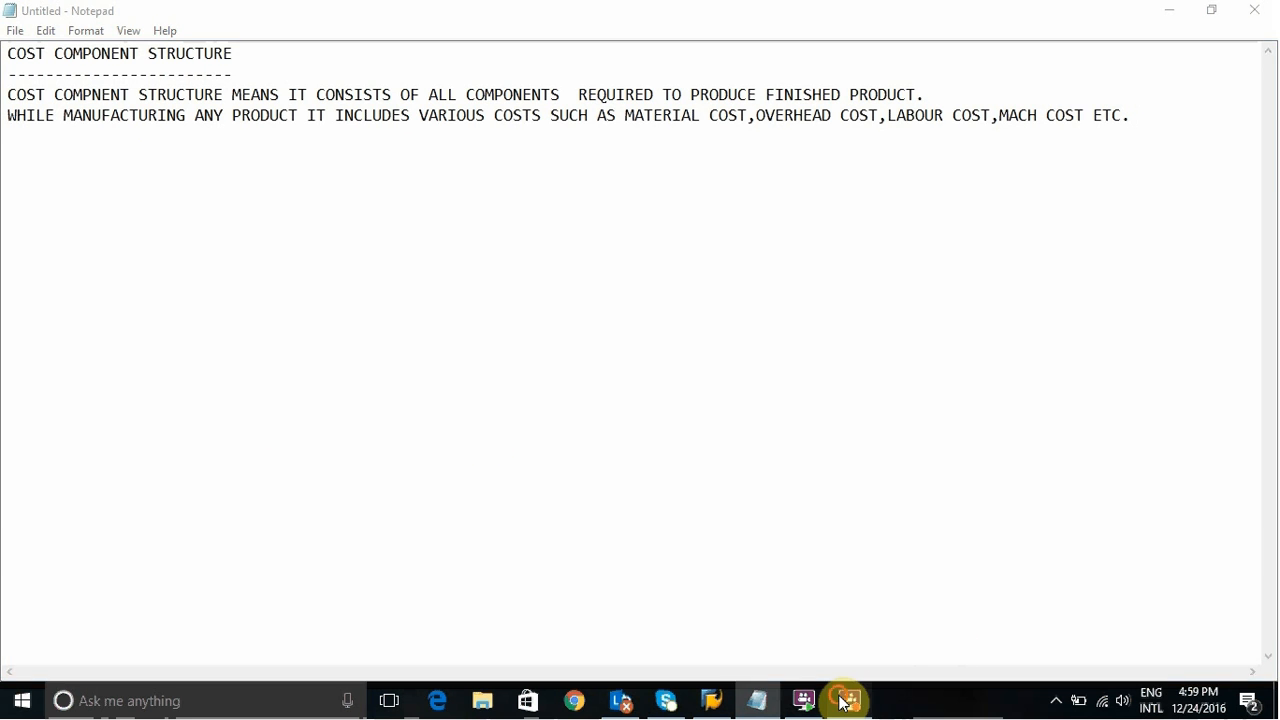
{"action": "left_click", "coordinate": [1018, 209]}
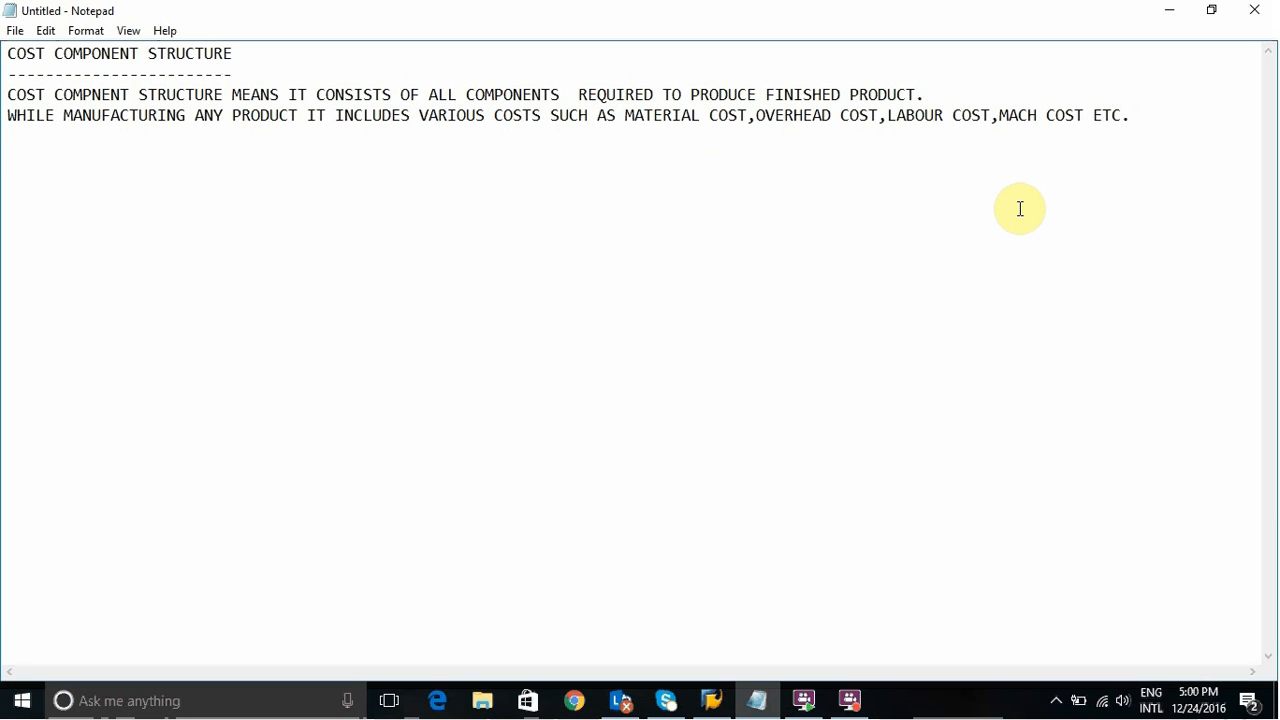
{"action": "left_click", "coordinate": [979, 238]}
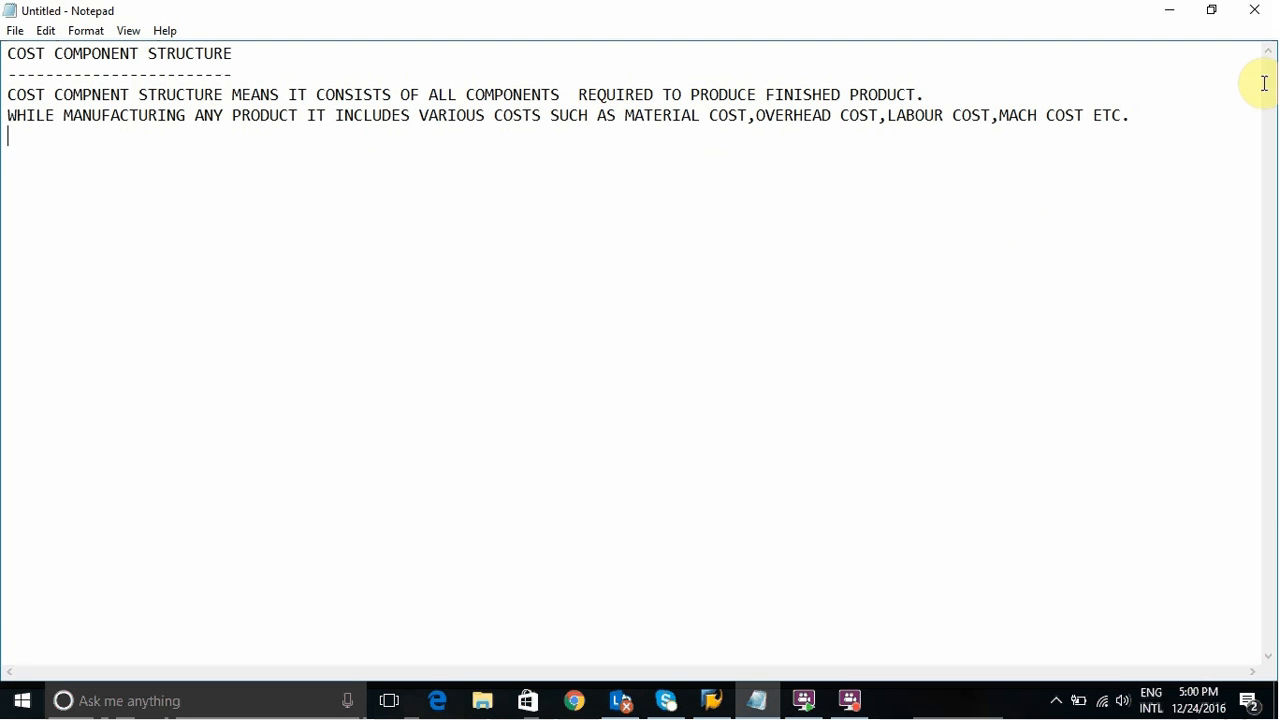
- Add a third line reading "YOU CAN FIND CONSILIDATE OUTPUT WHEN RUN COST ESTIMATE IN T-CODE CK11N."
{"action": "left_click", "coordinate": [1164, 116]}
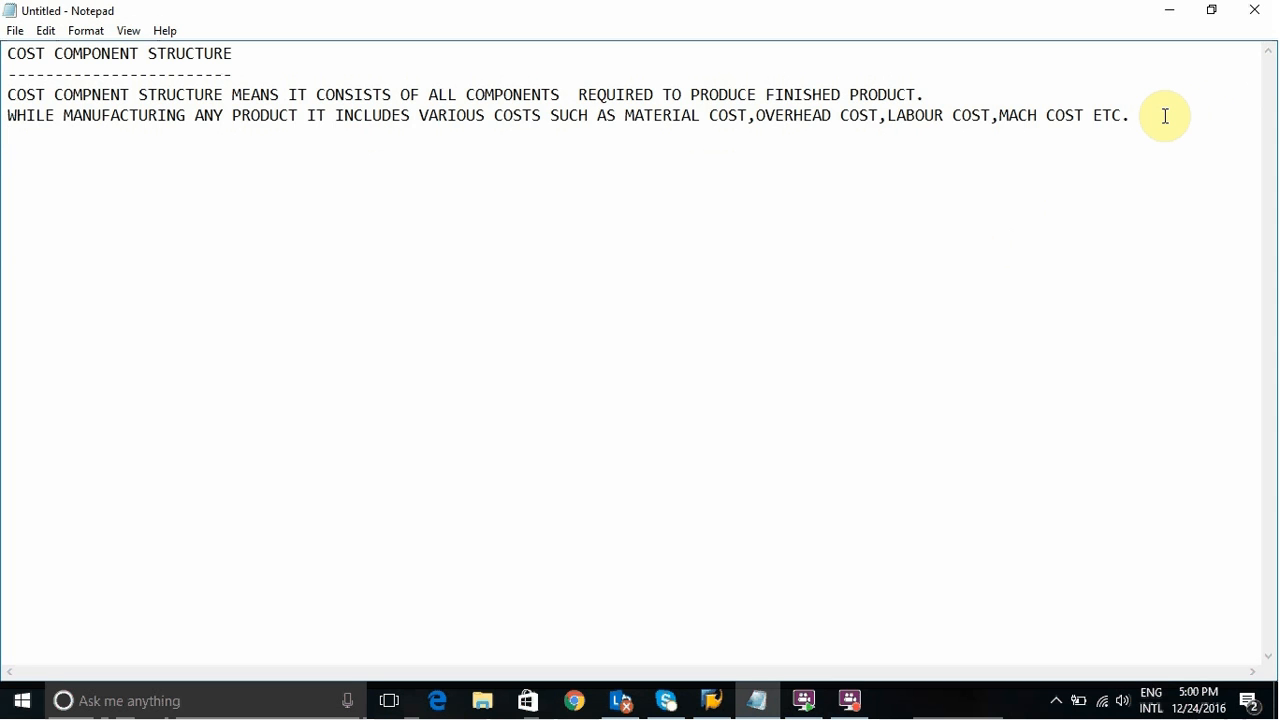
{"action": "key", "text": "Return"}
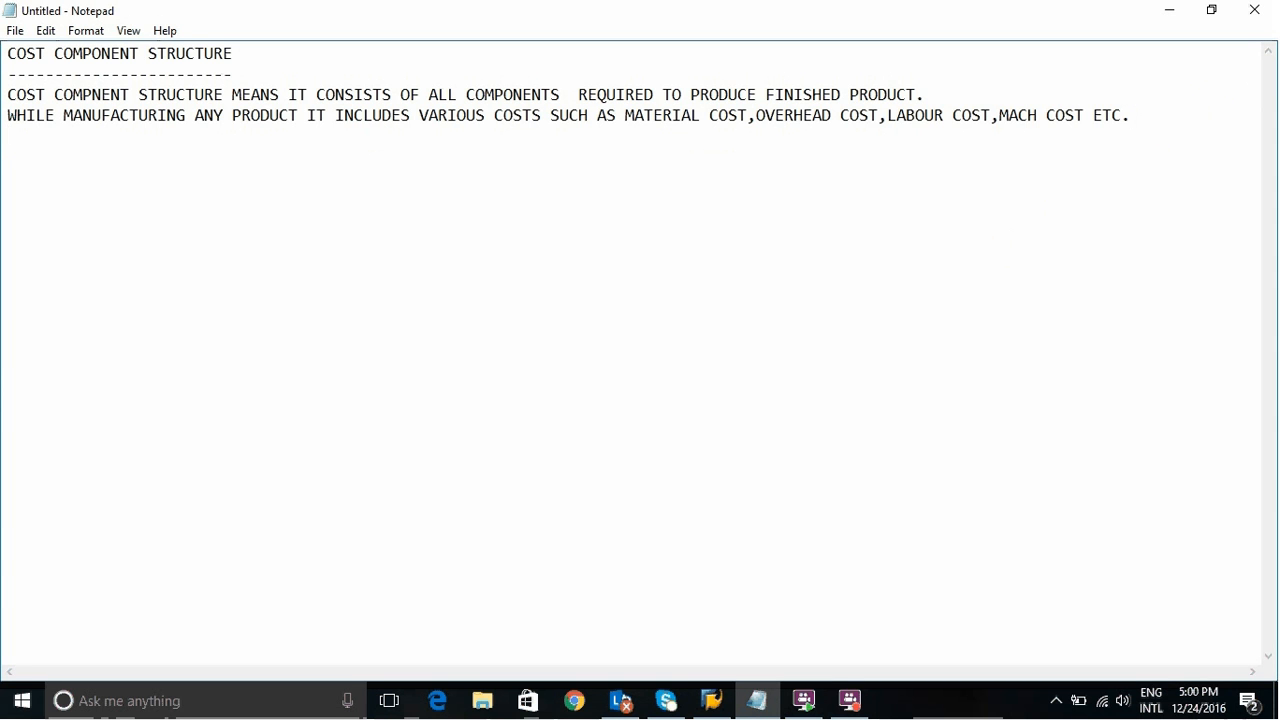
{"action": "type", "text": "YOU CAN FIND CO"}
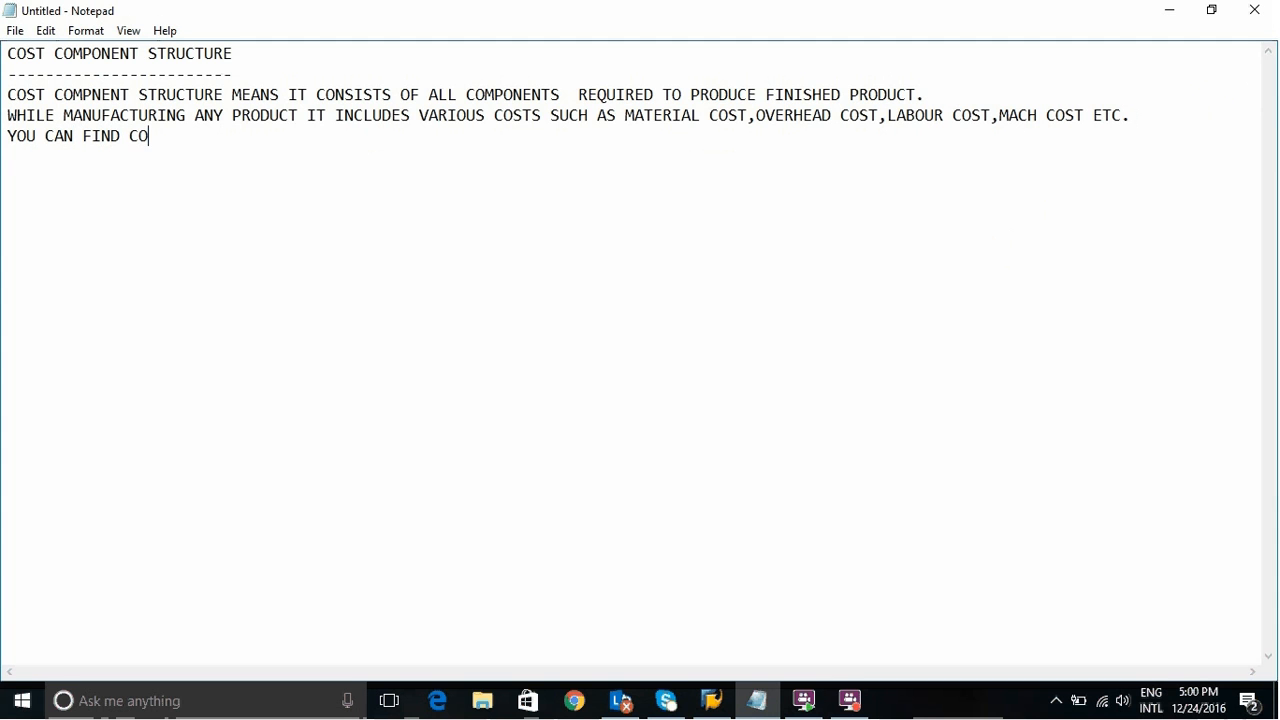
{"action": "type", "text": "NSILIDATE OUT"}
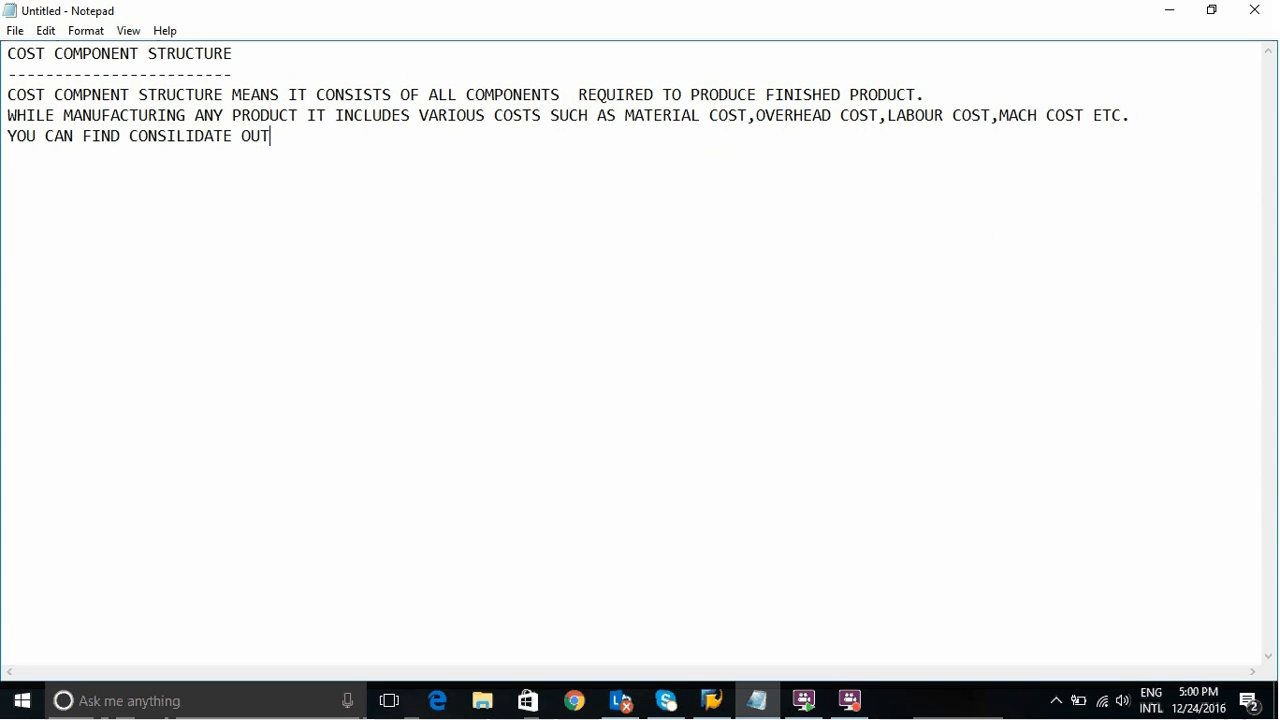
{"action": "type", "text": "PUT WHEN RUN"}
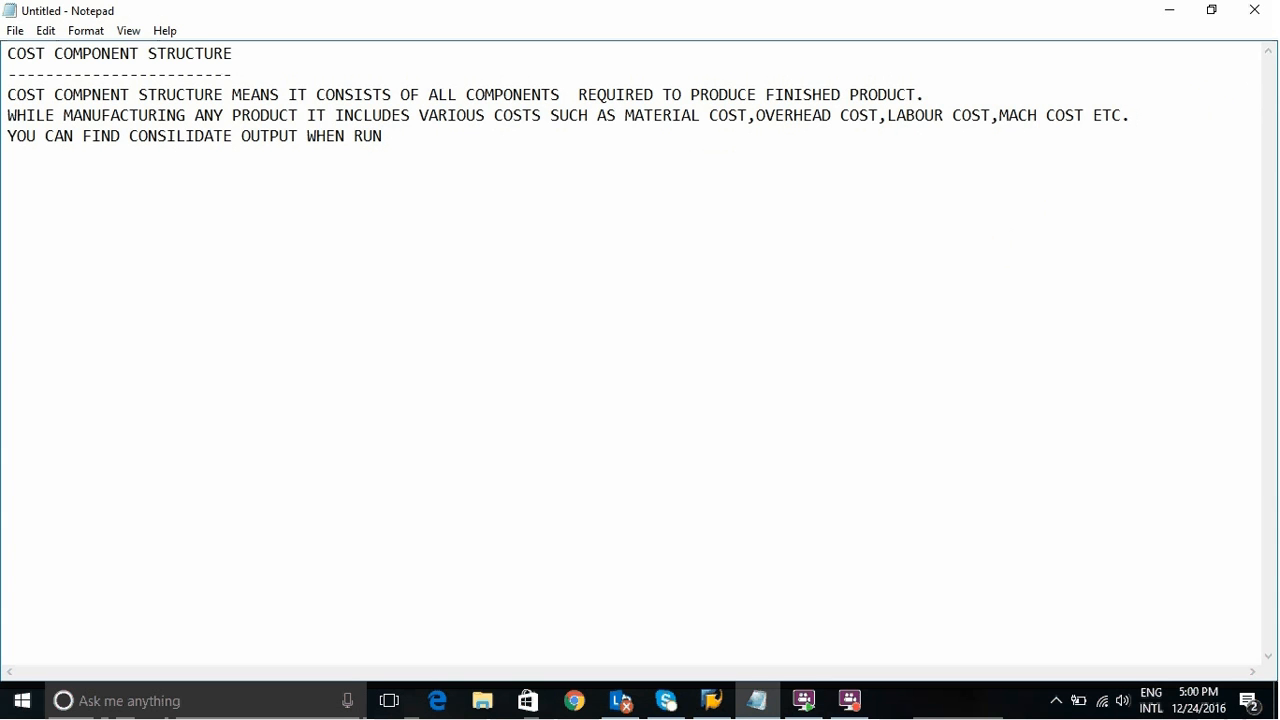
{"action": "type", "text": " COSTING"}
{"action": "key", "text": "BackSpace"}
{"action": "key", "text": "BackSpace"}
{"action": "key", "text": "BackSpace"}
{"action": "type", "text": "ESTIMATE "}
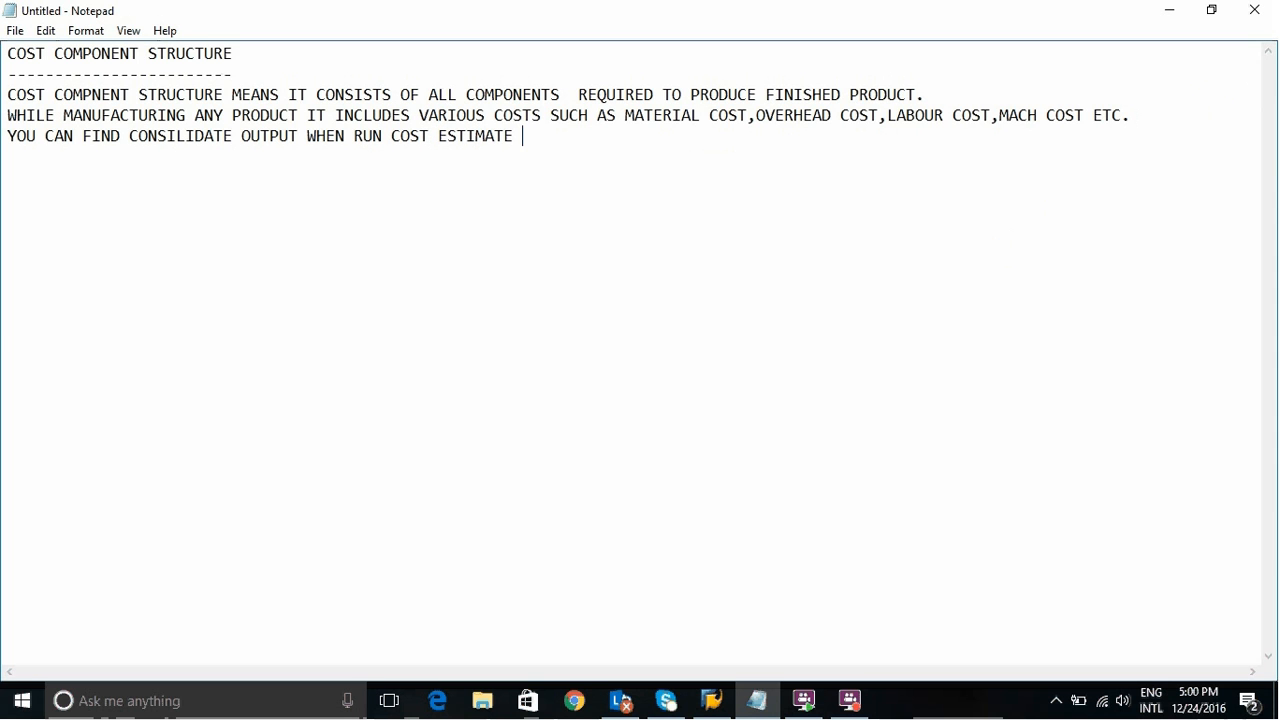
{"action": "type", "text": "IN T-CODE CK11N"}
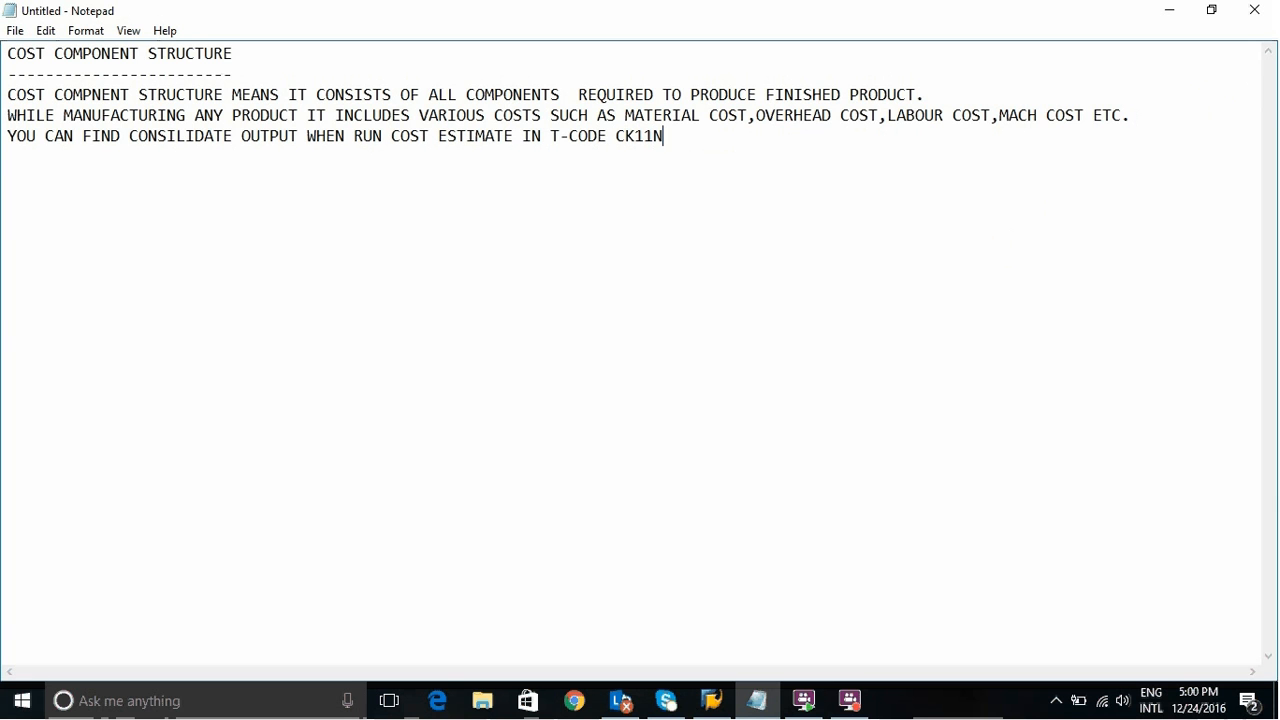
{"action": "type", "text": "."}
- Leave a blank line below the definition and add the heading "EXAMPLE" underlined with dashes
{"action": "key", "text": "Return"}
{"action": "key", "text": "Return"}
{"action": "type", "text": "EXAMPLE"}
{"action": "key", "text": "Return"}
{"action": "type", "text": "-------"}
{"action": "key", "text": "Return"}
- Below the example heading, leave a blank line and add the subheading "CUP OF COFFEE" underlined with dashes
{"action": "key", "text": "Return"}
{"action": "type", "text": "CUP"}
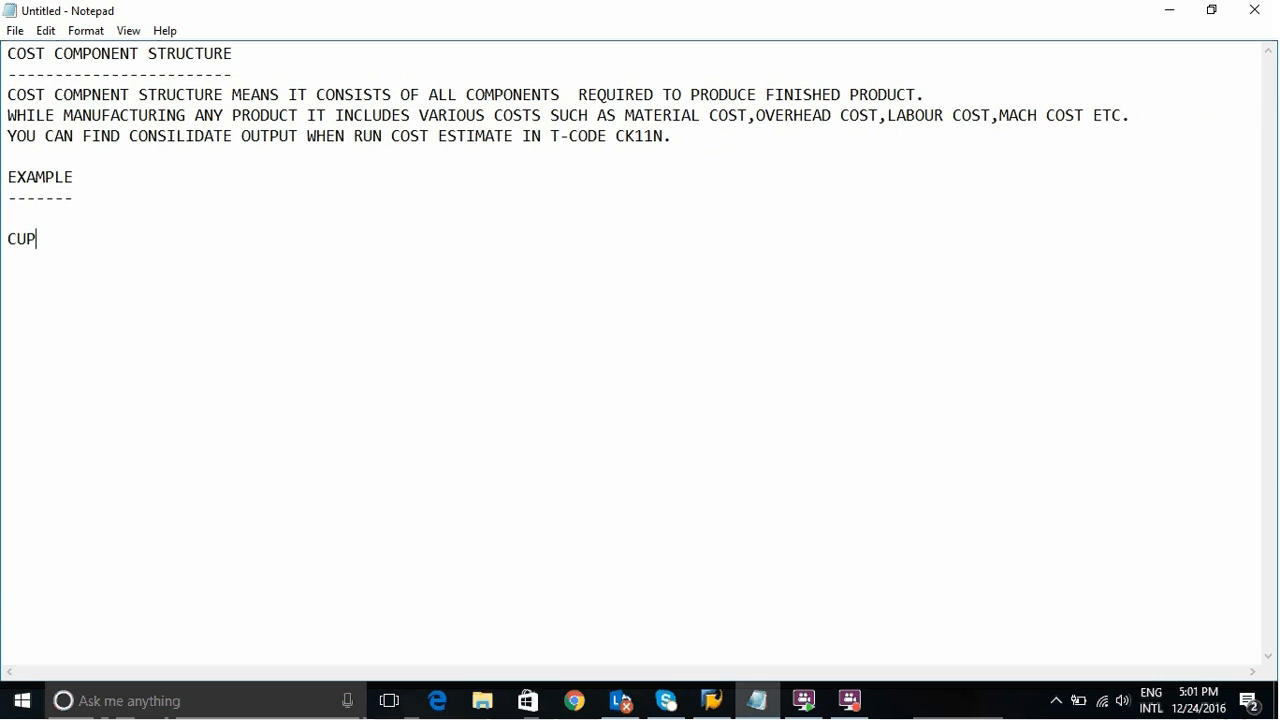
{"action": "type", "text": " OF COFFEE"}
{"action": "key", "text": "Return"}
{"action": "type", "text": "-------------"}
- List the coffee's ingredients on separate numbered lines: "1.MILK", "2.SUGAR" and "3.COFFER POWER"
{"action": "key", "text": "Return"}
{"action": "type", "text": "1.MILK"}
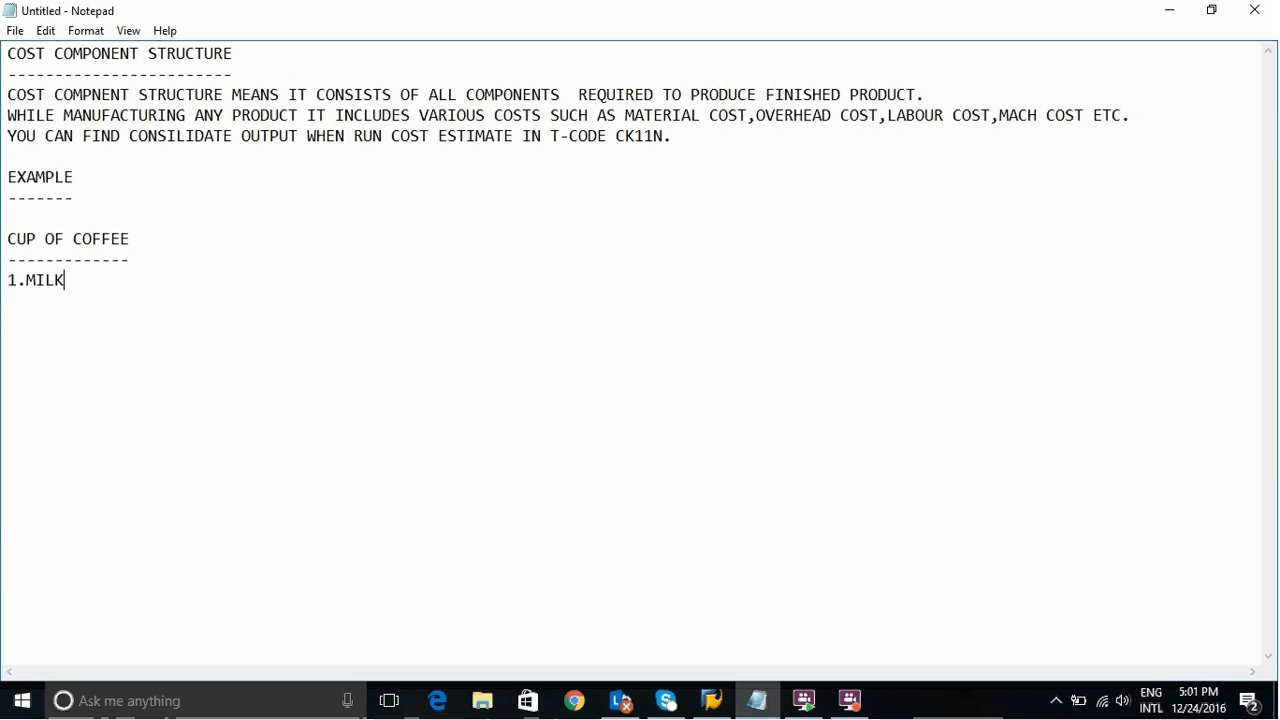
{"action": "key", "text": "Return"}
{"action": "type", "text": "2.SUGAR"}
{"action": "key", "text": "Return"}
{"action": "type", "text": "3.COFFER"}
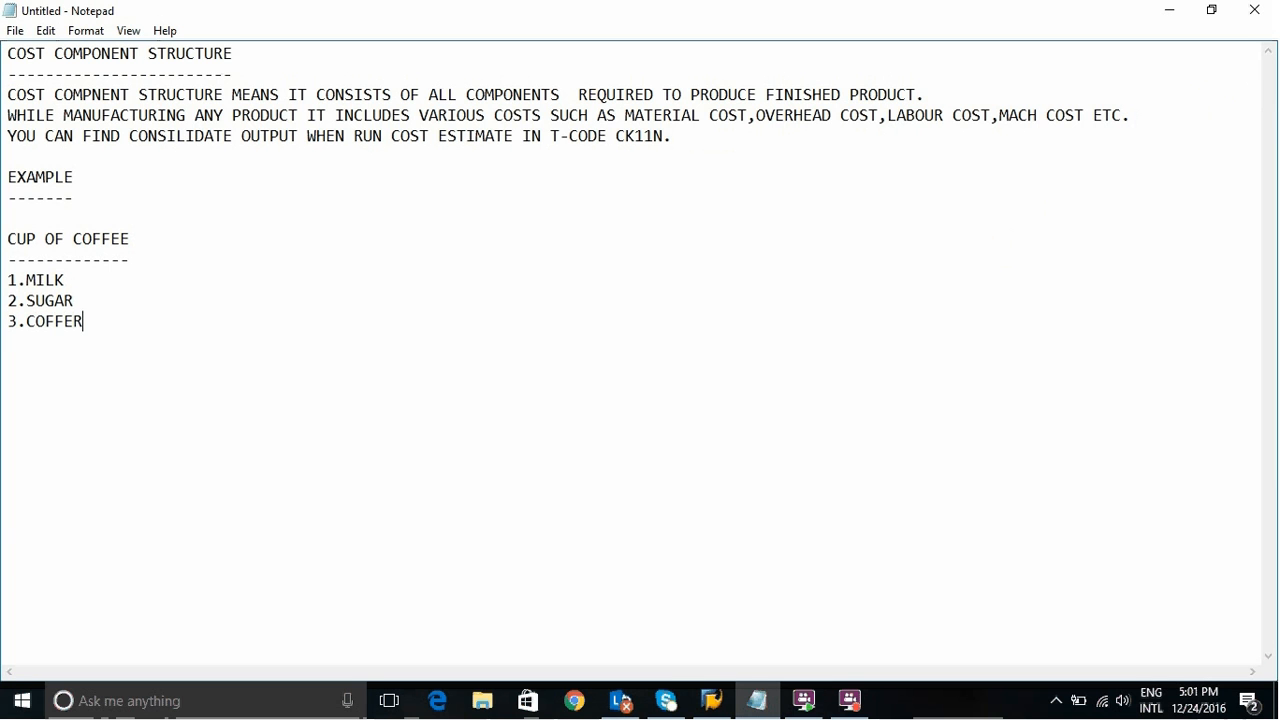
{"action": "type", "text": " POWER"}
- Continue the numbered list with the cost items "4.LABOUR", "5.MACH" and "6.OVER HEAD EXP"
{"action": "key", "text": "Return"}
{"action": "type", "text": "4.LABOUR"}
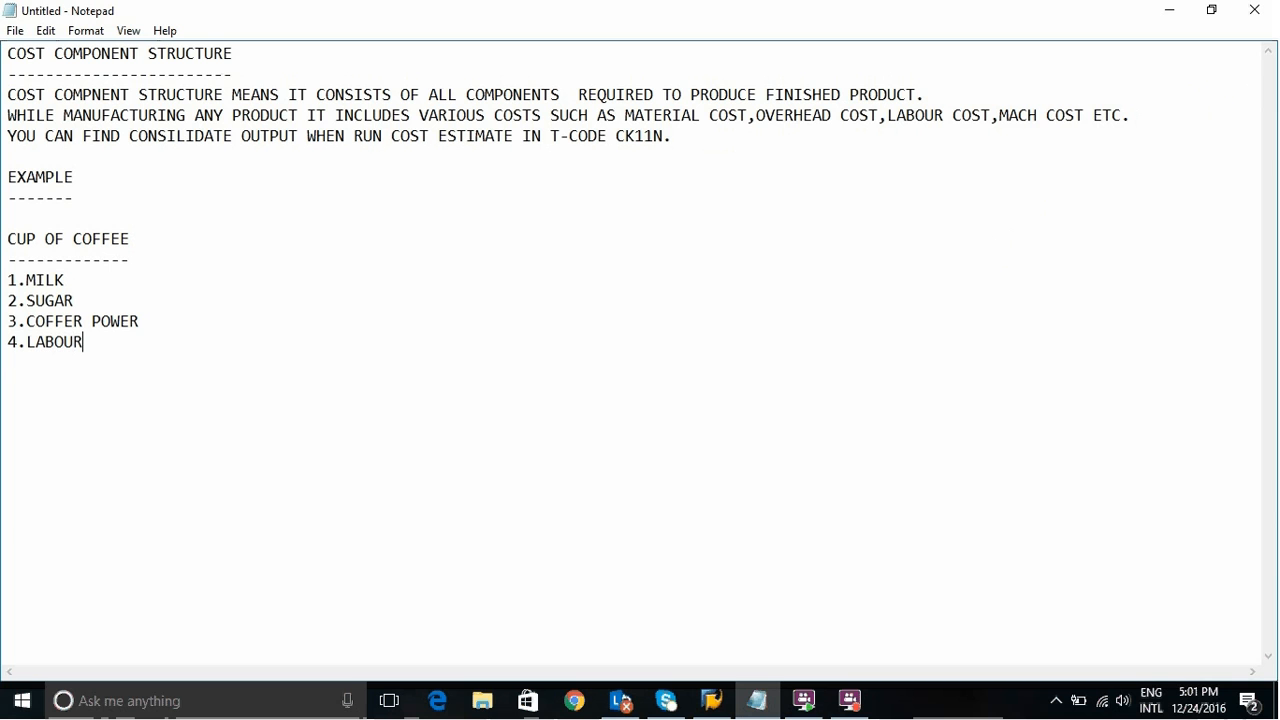
{"action": "key", "text": "Return"}
{"action": "type", "text": "5.MACH"}
{"action": "key", "text": "Return"}
{"action": "type", "text": "6.OVER HEA"}
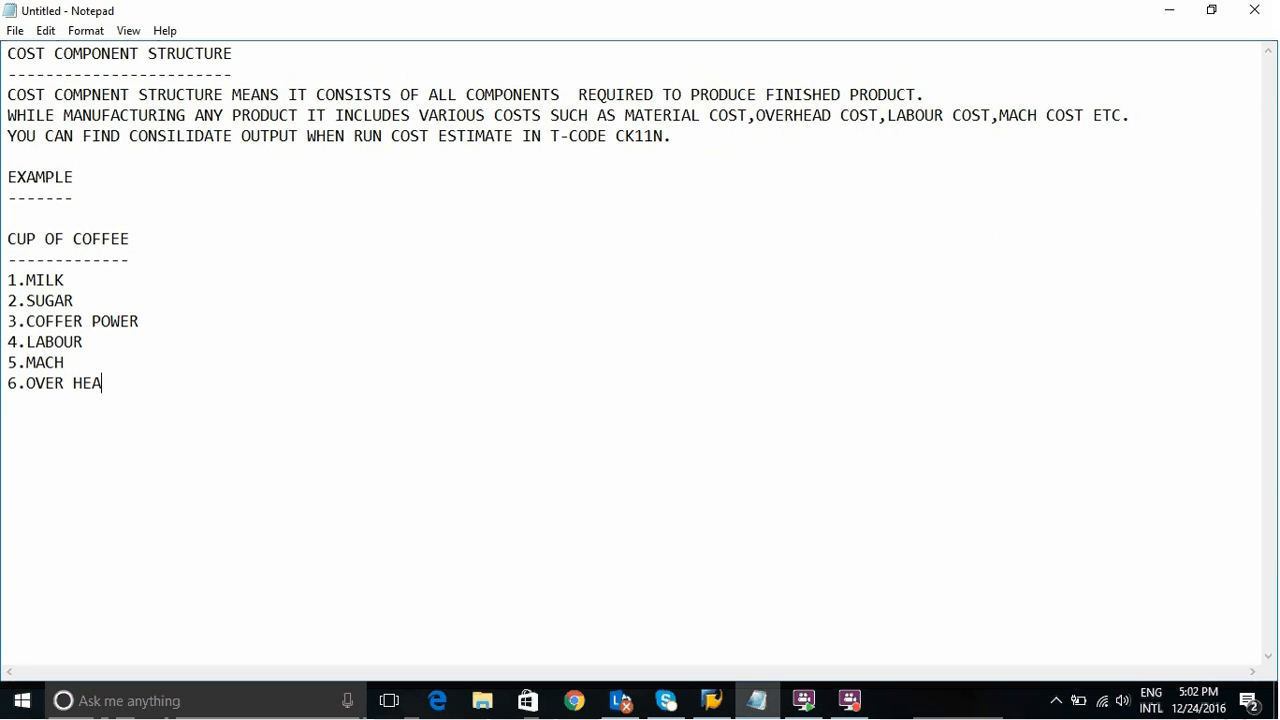
{"action": "type", "text": "D EXP"}
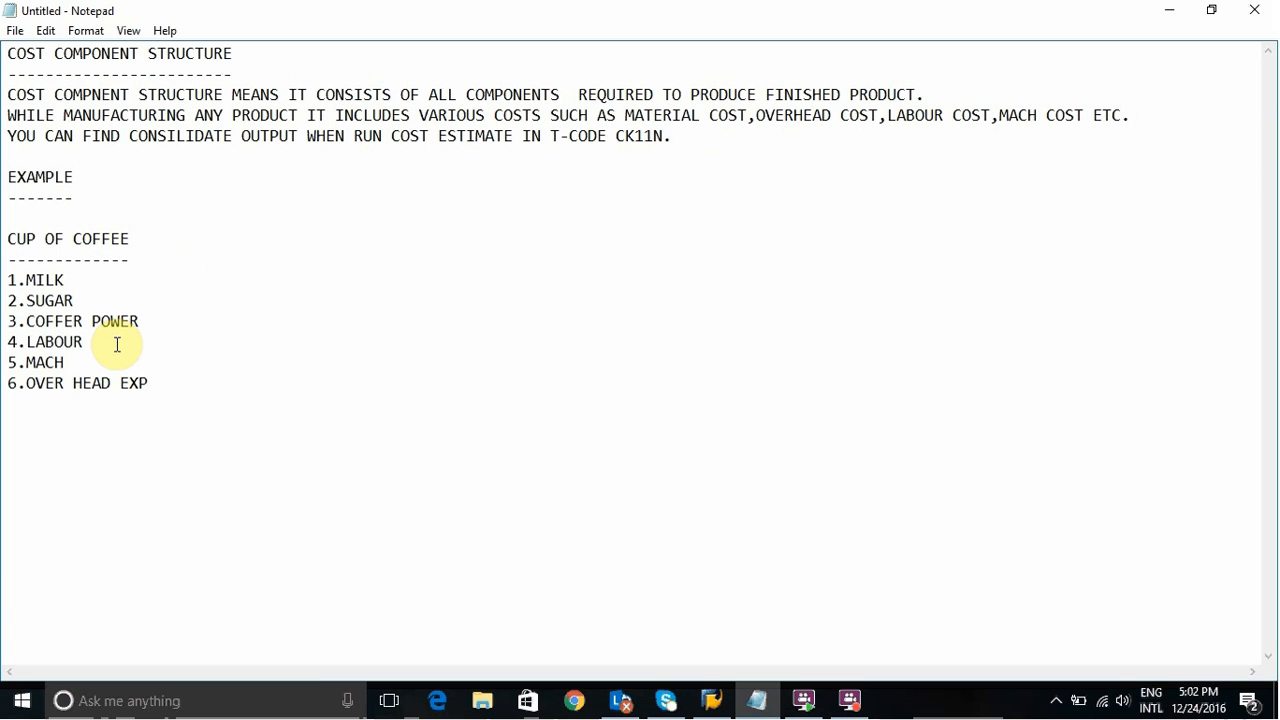
- Switch to SAP Logon, open the FI/CO connection and log on with the user name and account password
{"action": "left_click", "coordinate": [716, 706]}
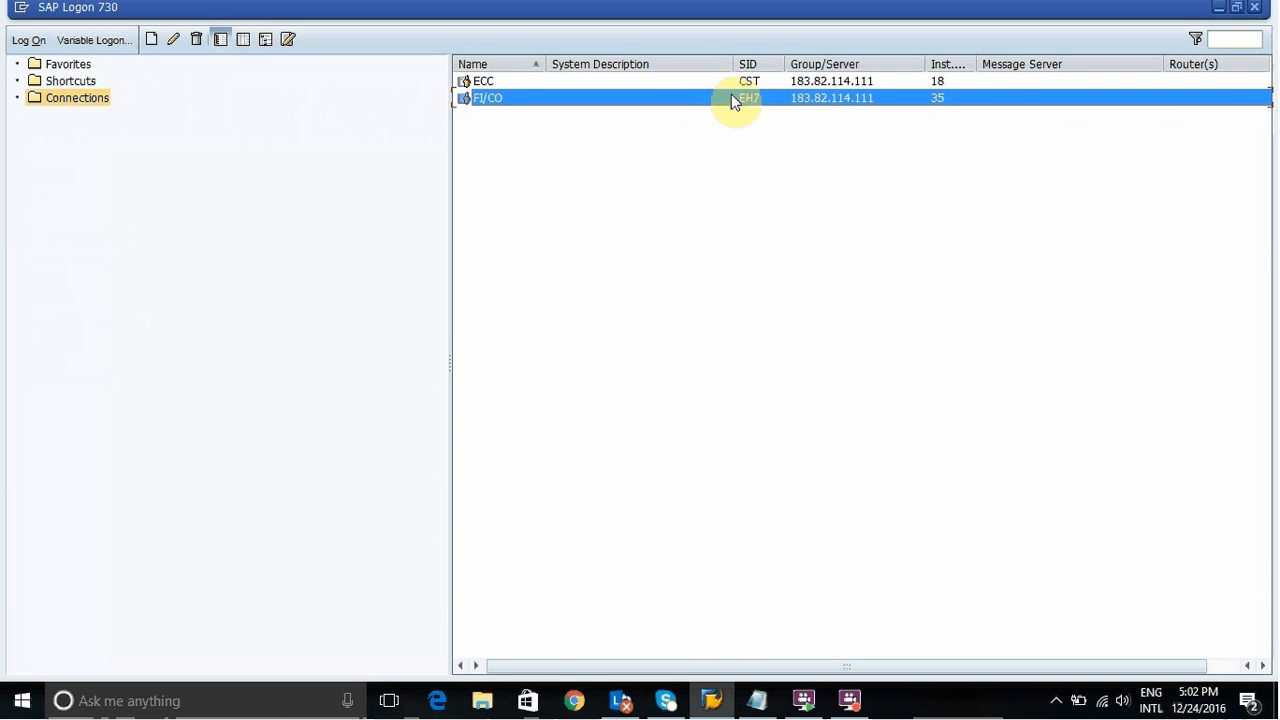
{"action": "double_click", "coordinate": [733, 98]}
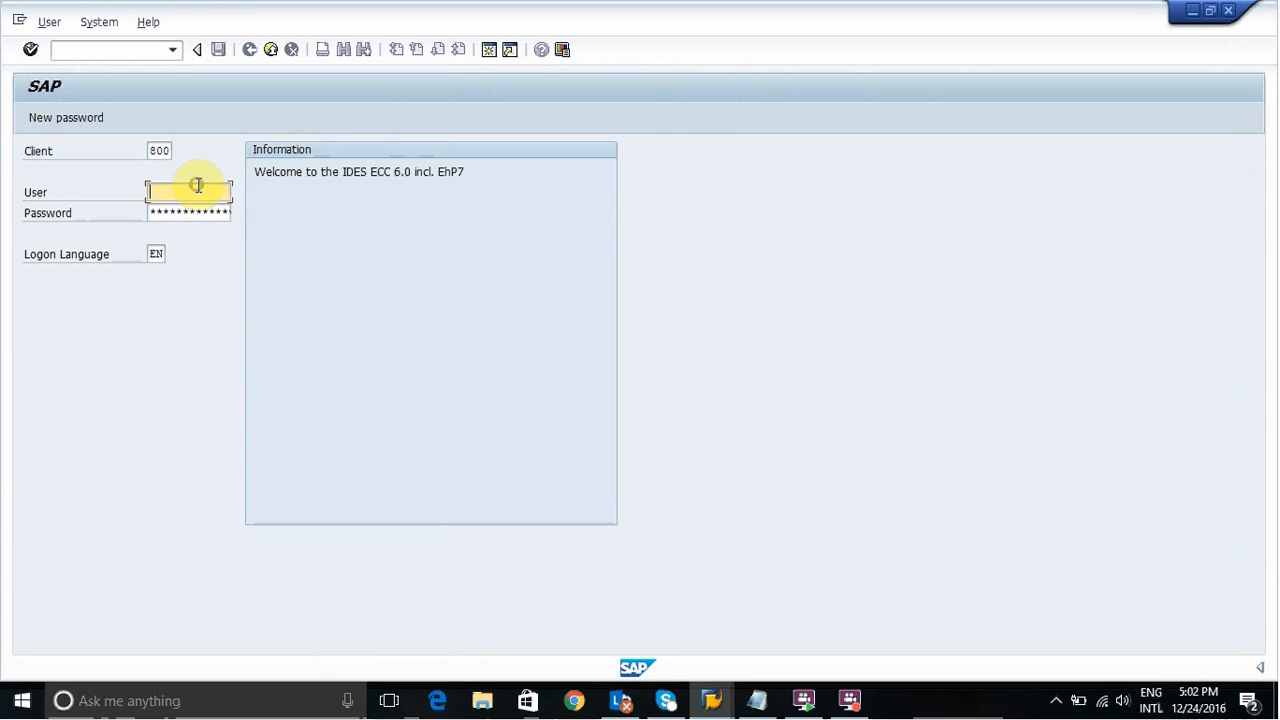
{"action": "type", "text": "VENK"}
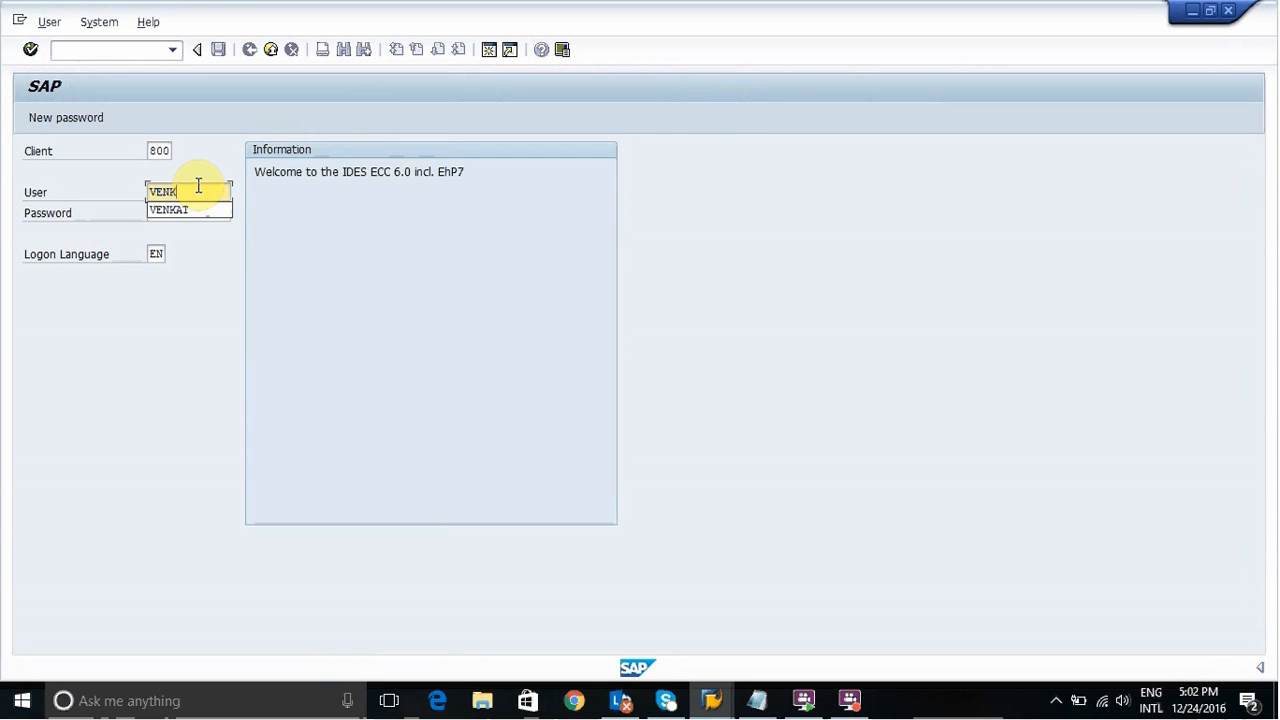
{"action": "key", "text": "Down"}
{"action": "key", "text": "Return"}
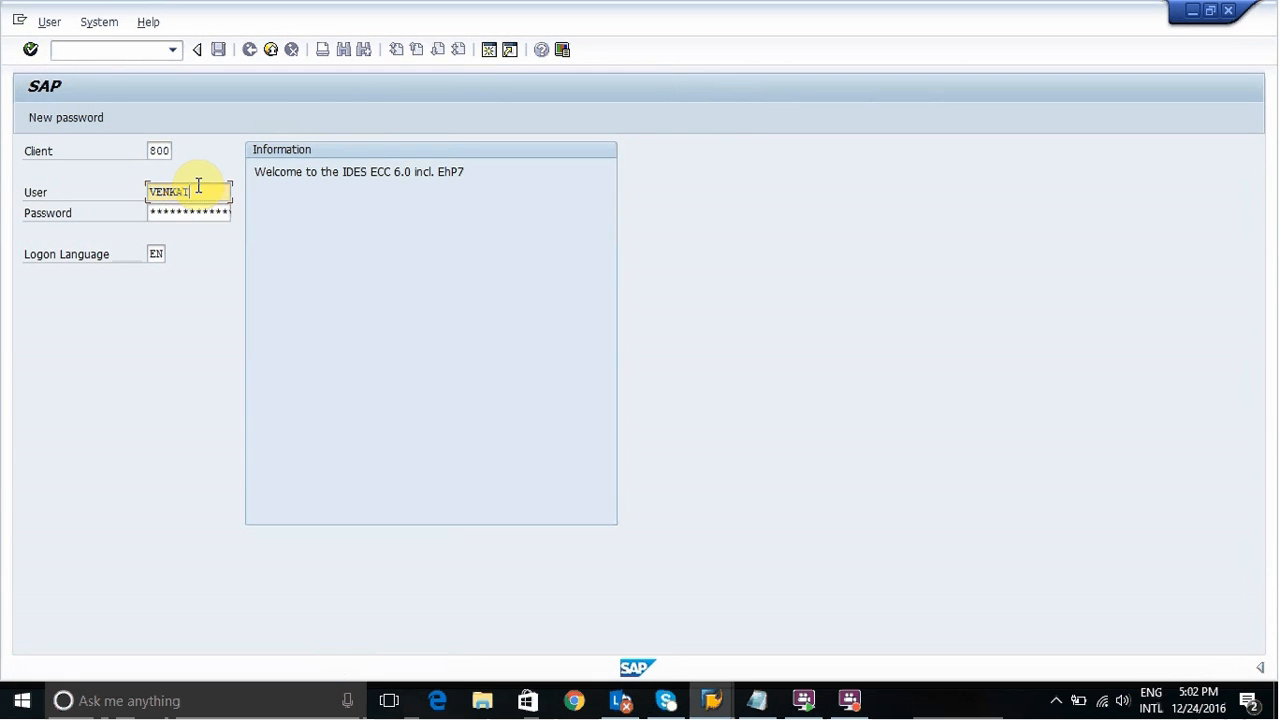
{"action": "key", "text": "Tab"}
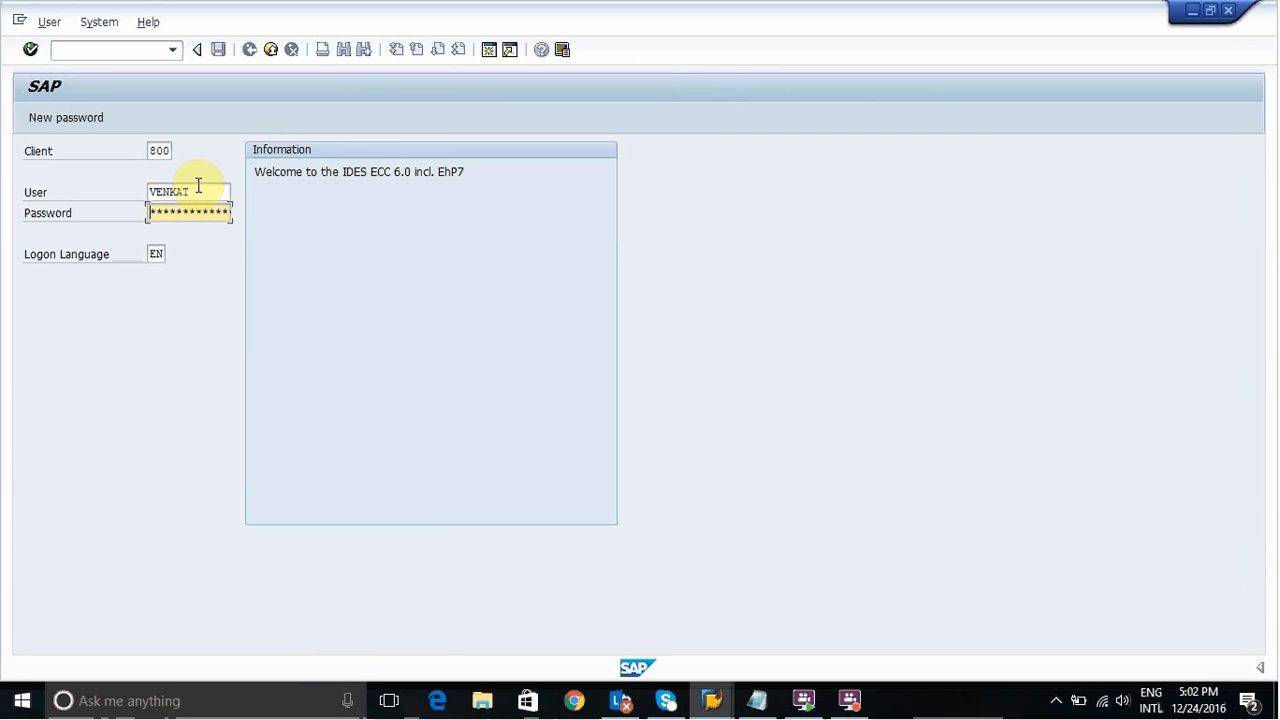
{"action": "type", "text": "******"}
{"action": "key", "text": "Return"}
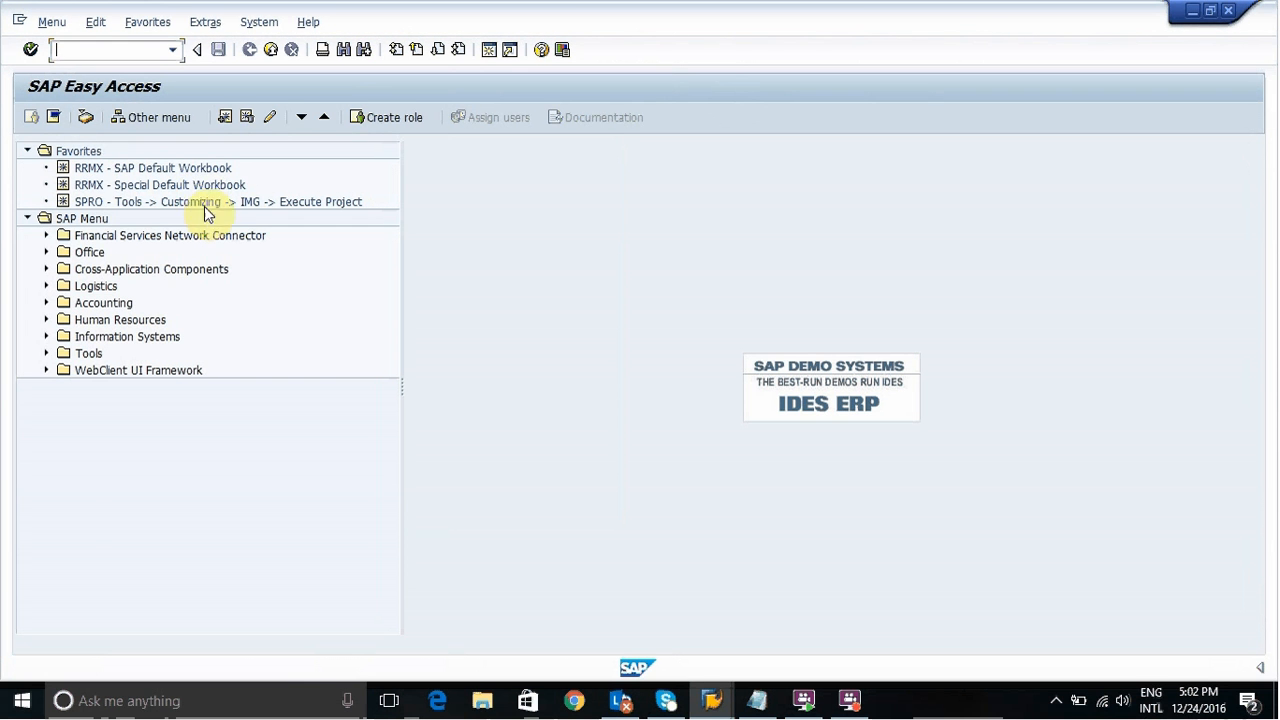
- Open the SAP Reference IMG from the SPRO favorite and expand Controlling down to Product Cost Controlling
{"action": "double_click", "coordinate": [207, 201]}
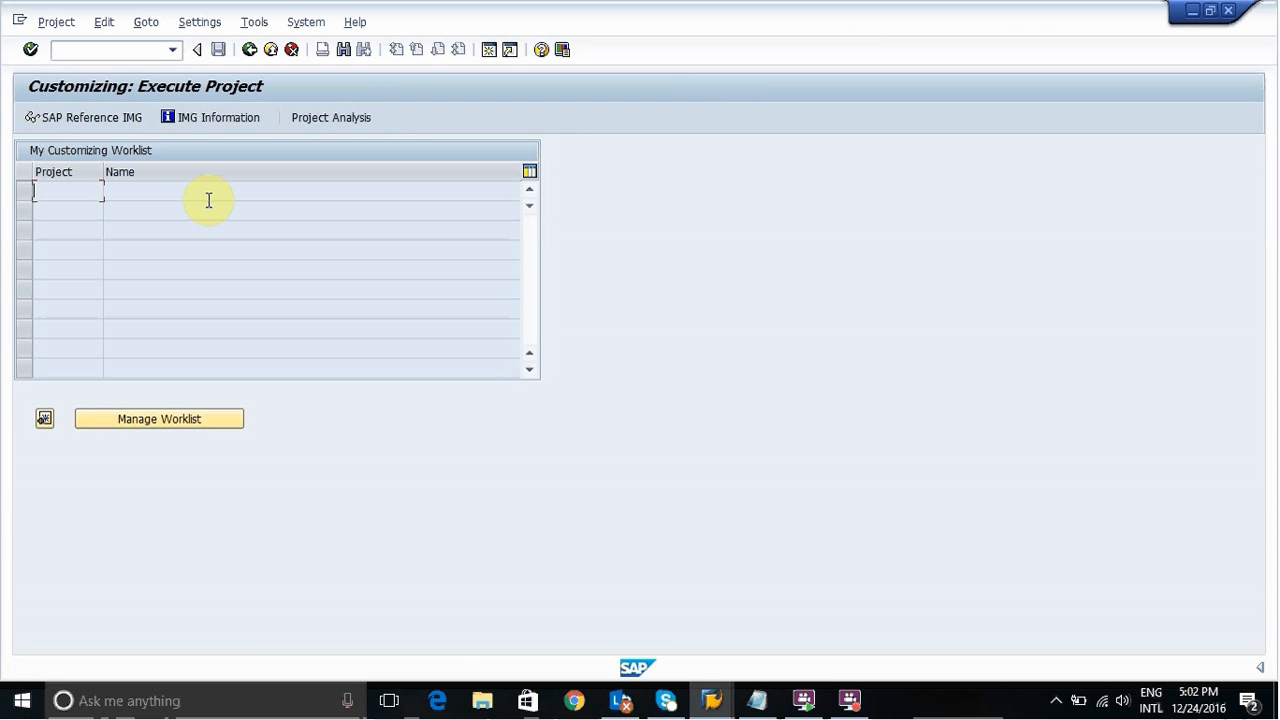
{"action": "left_click", "coordinate": [83, 118]}
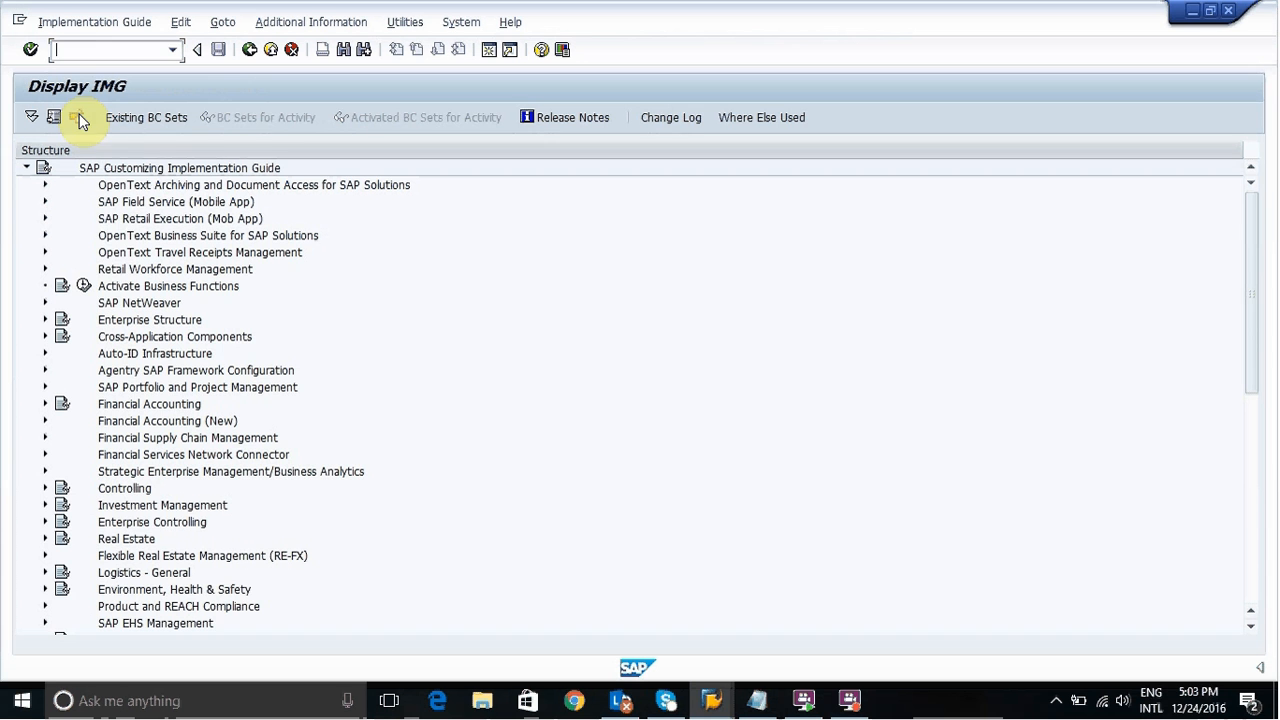
{"action": "left_click", "coordinate": [45, 488]}
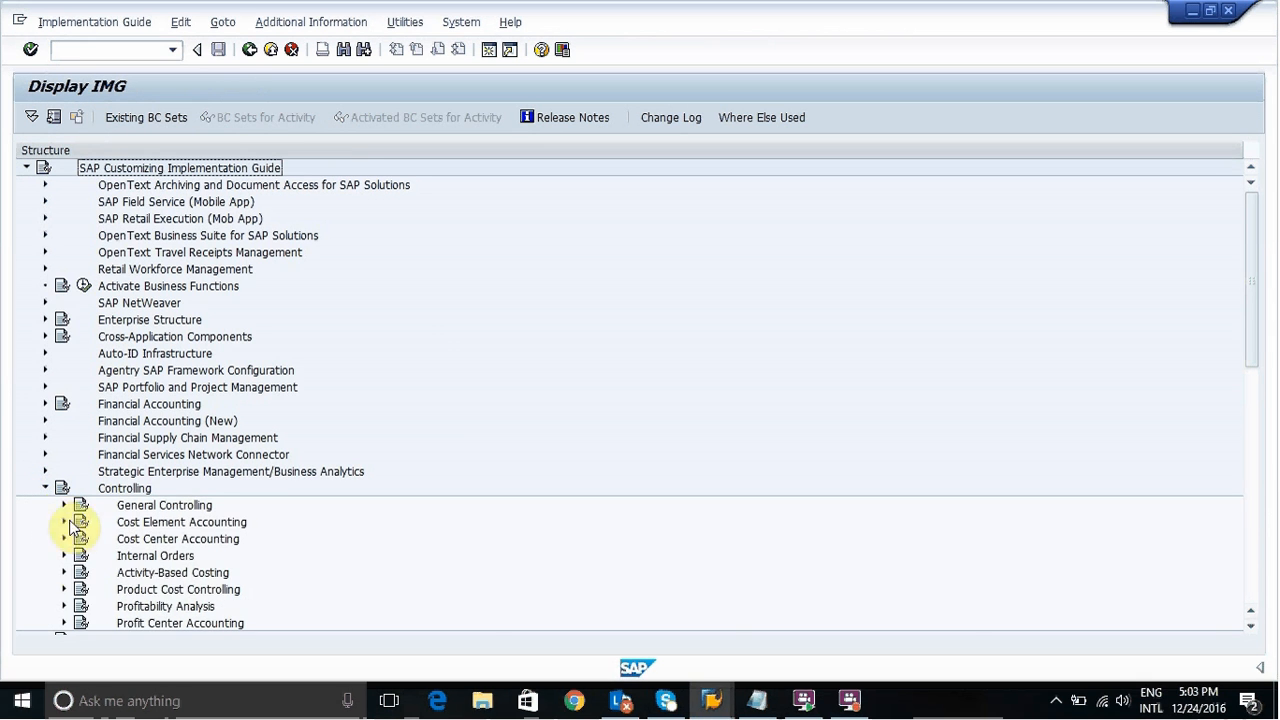
{"action": "left_click", "coordinate": [65, 590]}
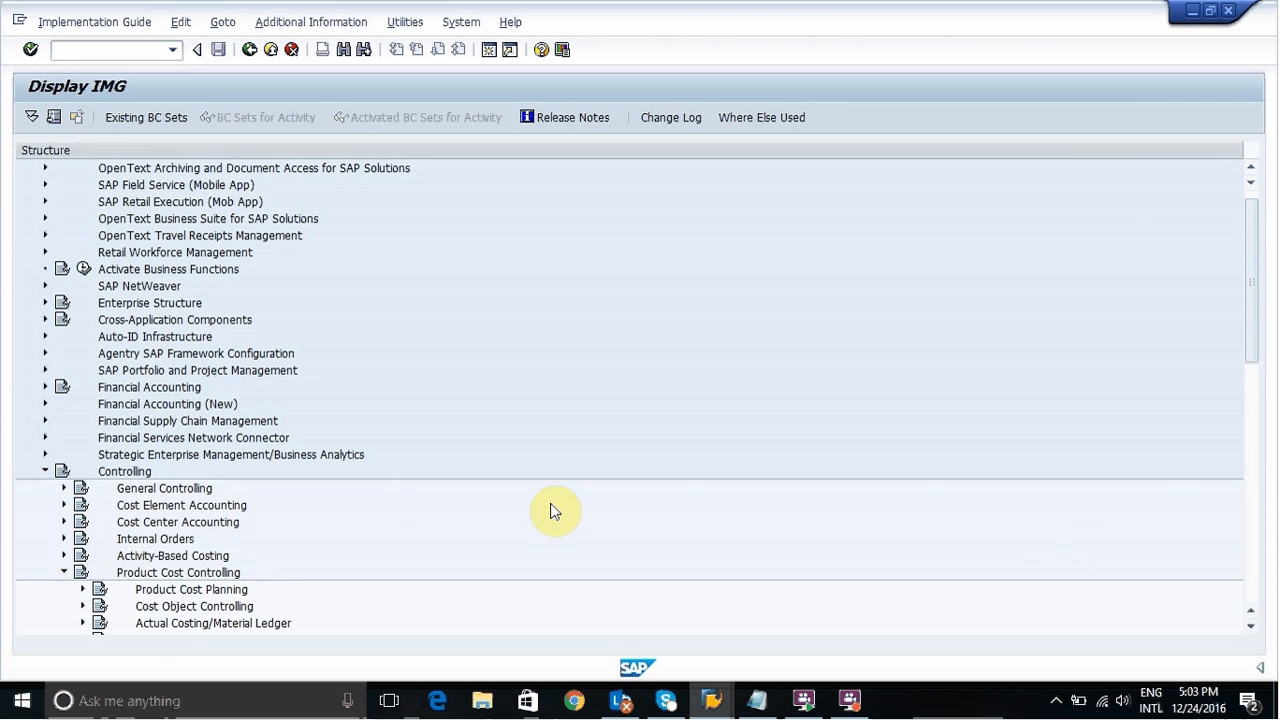
{"action": "left_click", "coordinate": [1251, 626]}
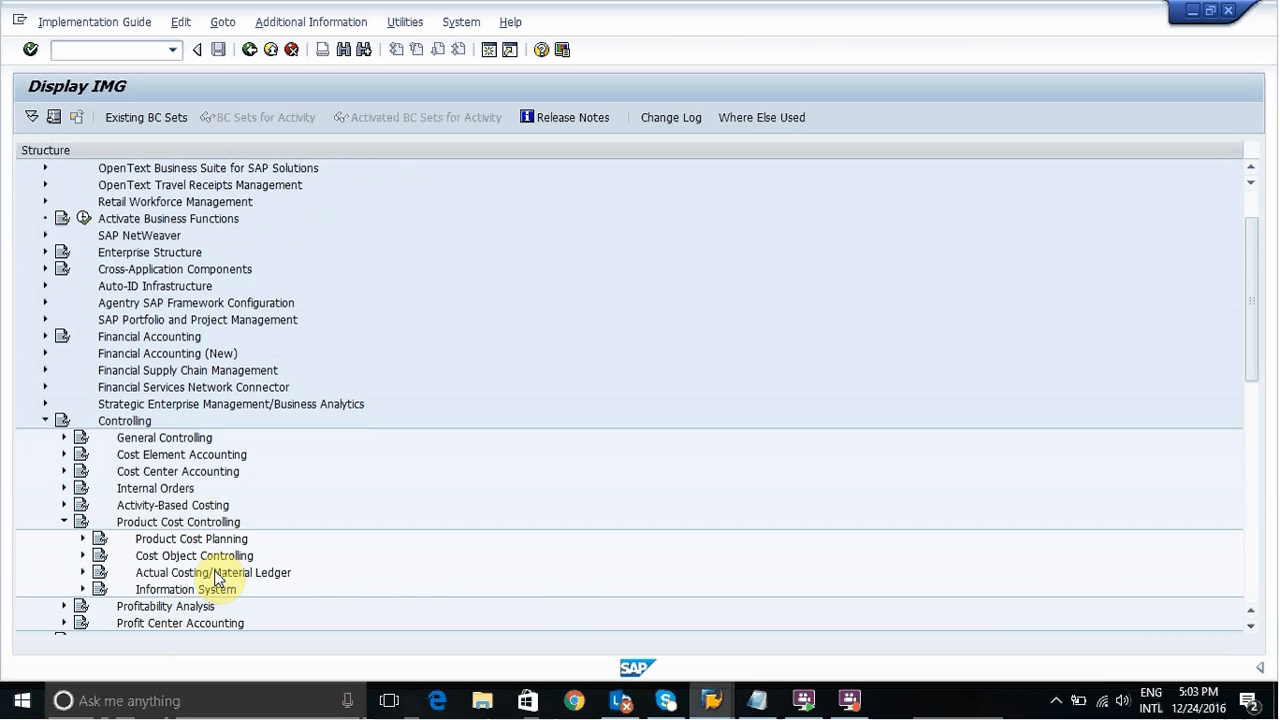
- Expand Product Cost Planning and Basic Settings for Material Costing, and execute Define Cost Component Structure
{"action": "left_click", "coordinate": [195, 545]}
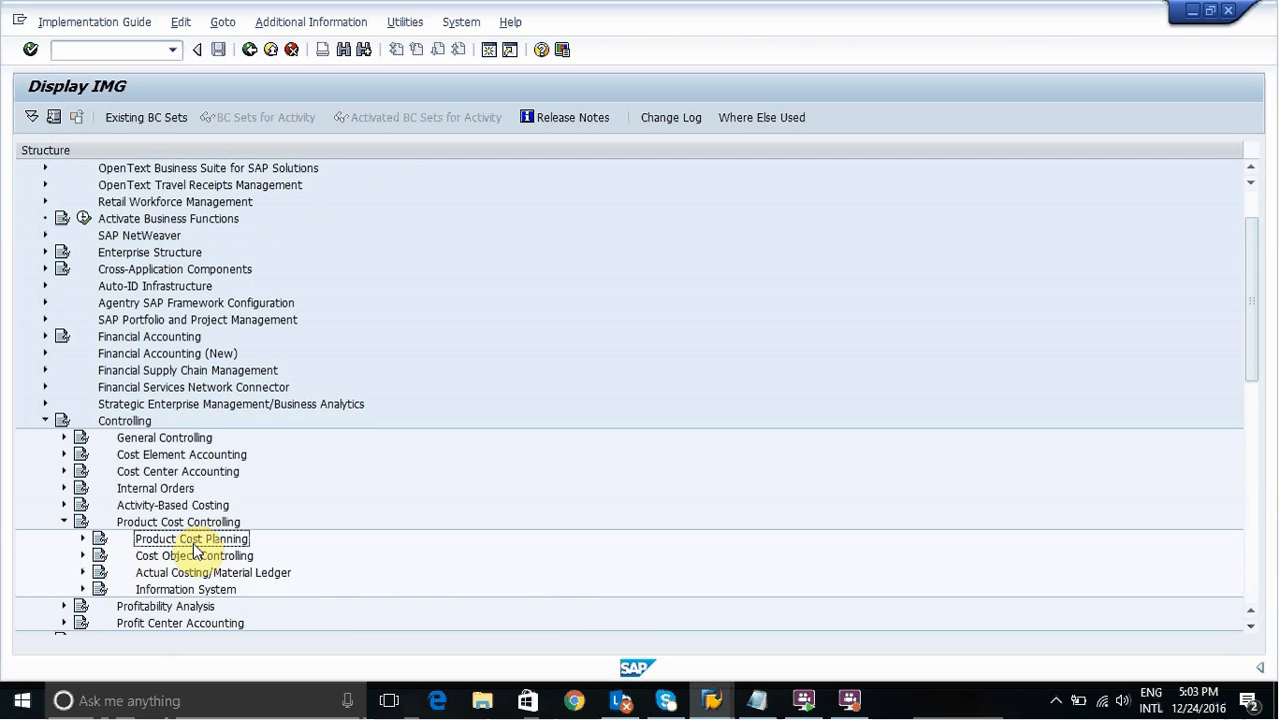
{"action": "left_click", "coordinate": [84, 541]}
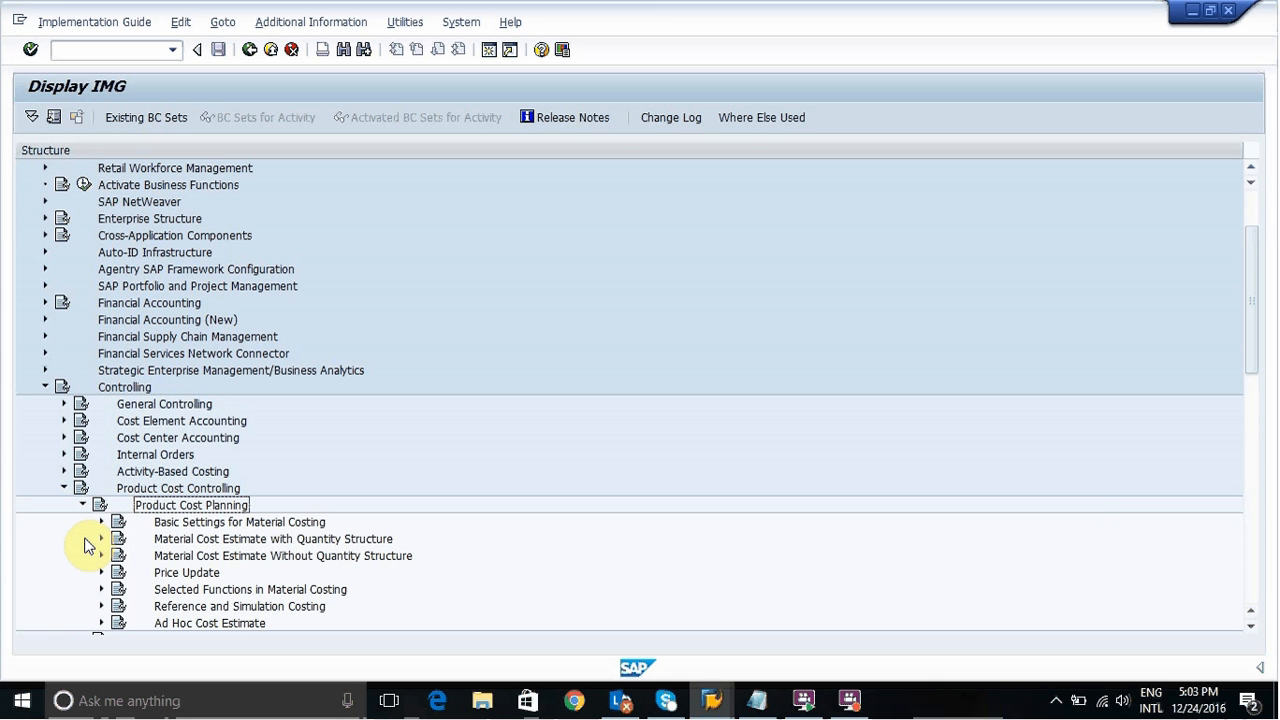
{"action": "left_click", "coordinate": [203, 527]}
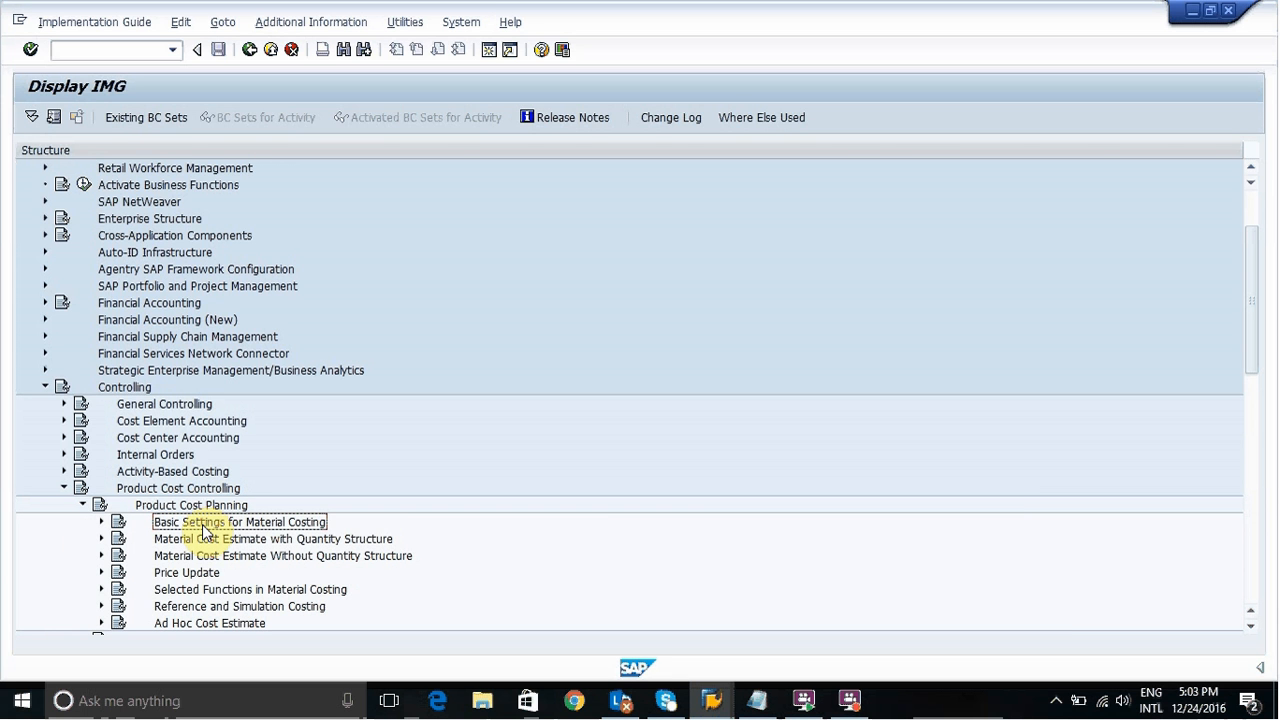
{"action": "left_click", "coordinate": [100, 523]}
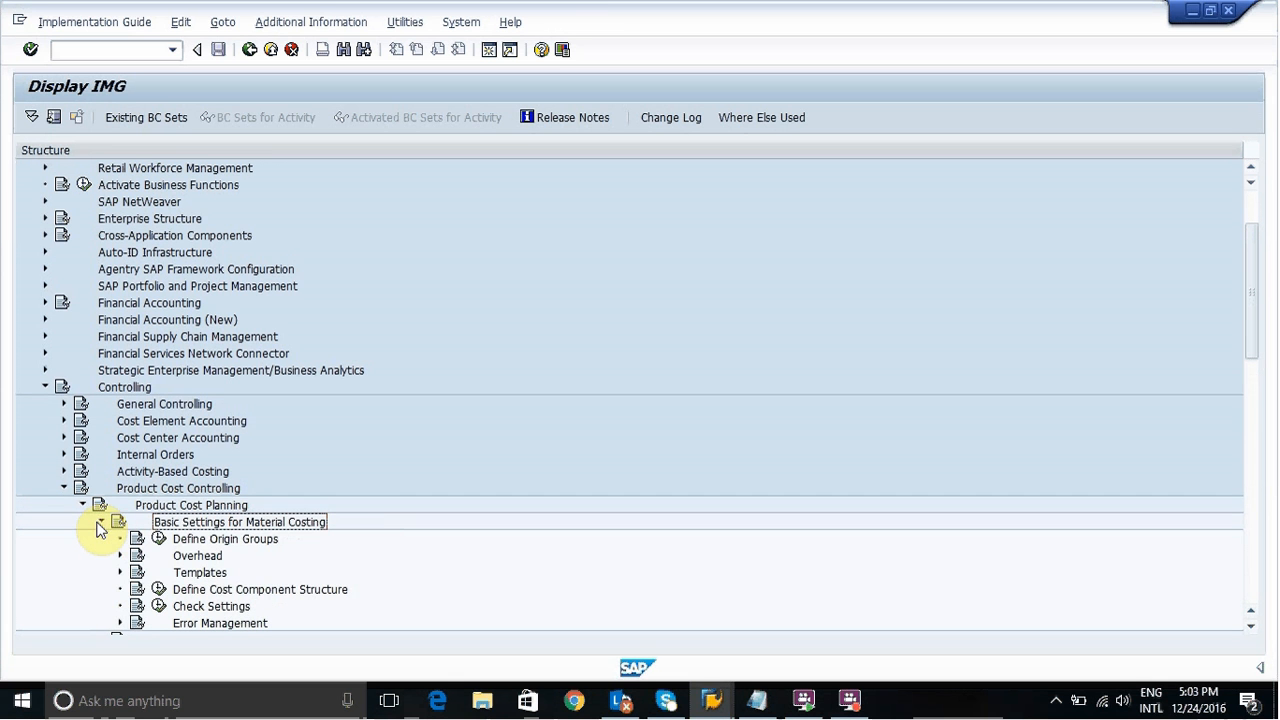
{"action": "left_click", "coordinate": [211, 591]}
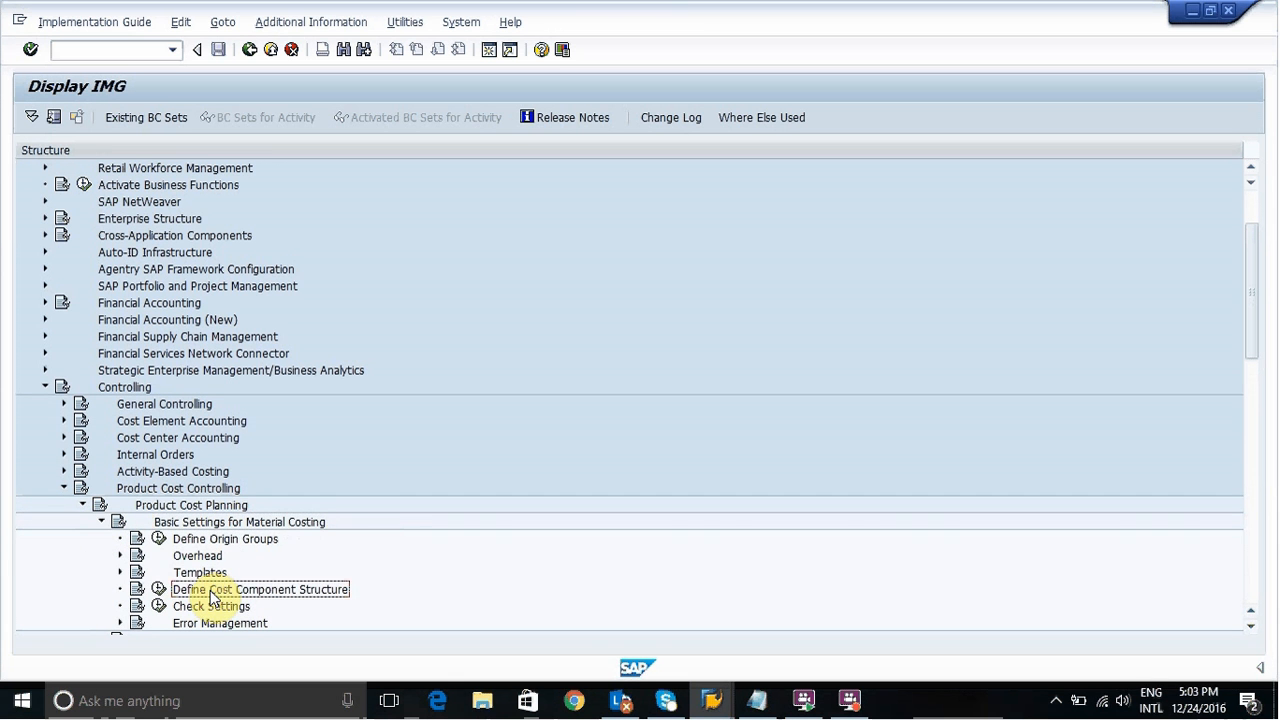
{"action": "left_click", "coordinate": [157, 591]}
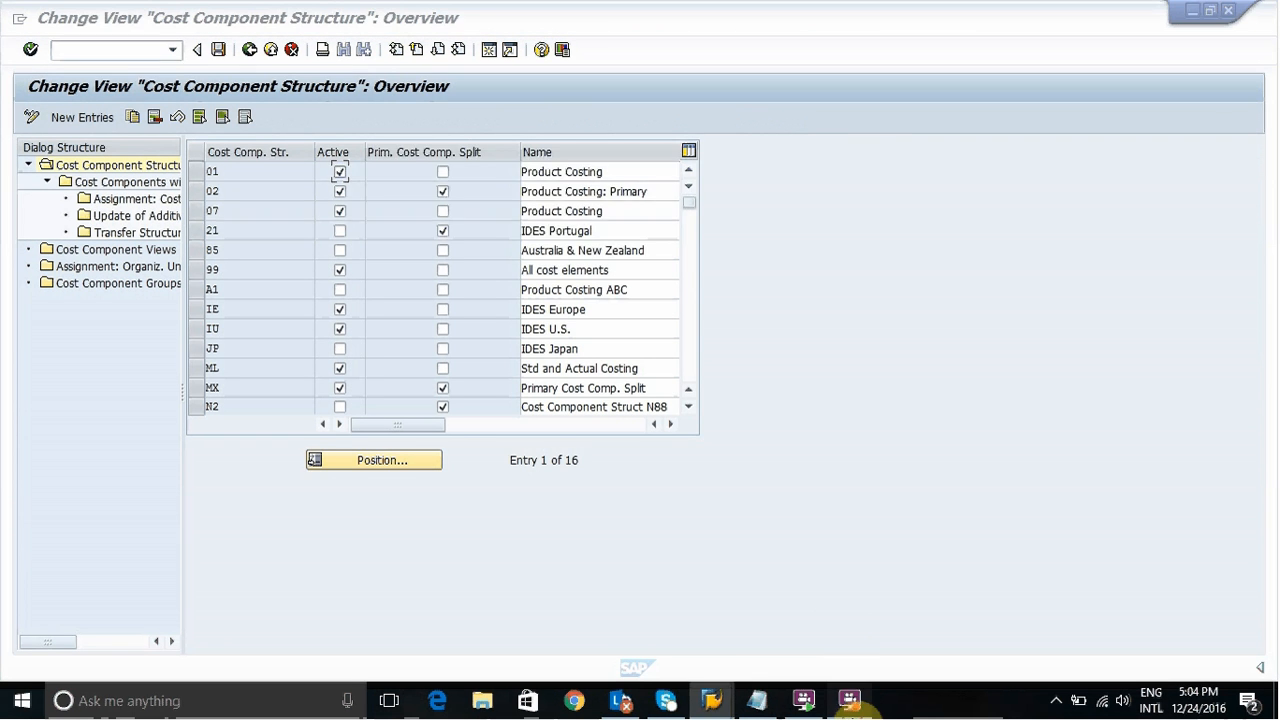
{"action": "left_click", "coordinate": [849, 700]}
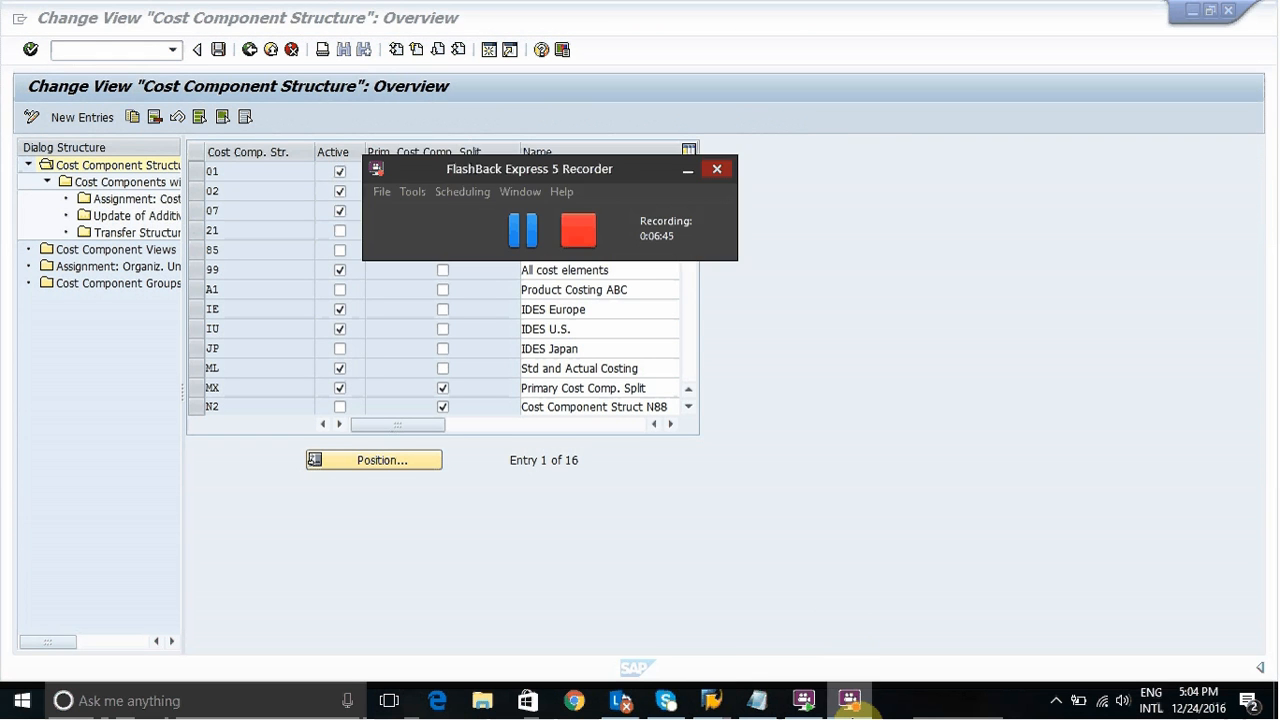
{"action": "left_click", "coordinate": [850, 701]}
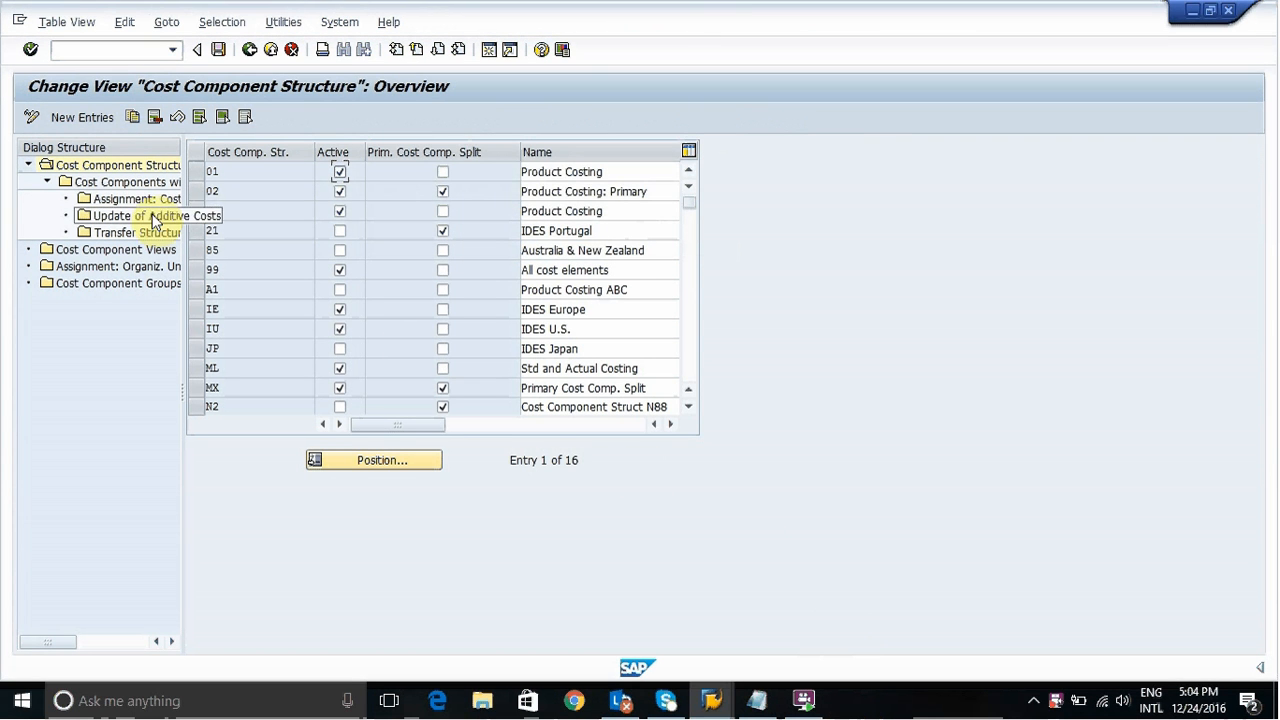
- Add a new cost component structure CF named "COST COMP STRC FOR COFFE" with the primary cost component split enabled
{"action": "left_click", "coordinate": [84, 118]}
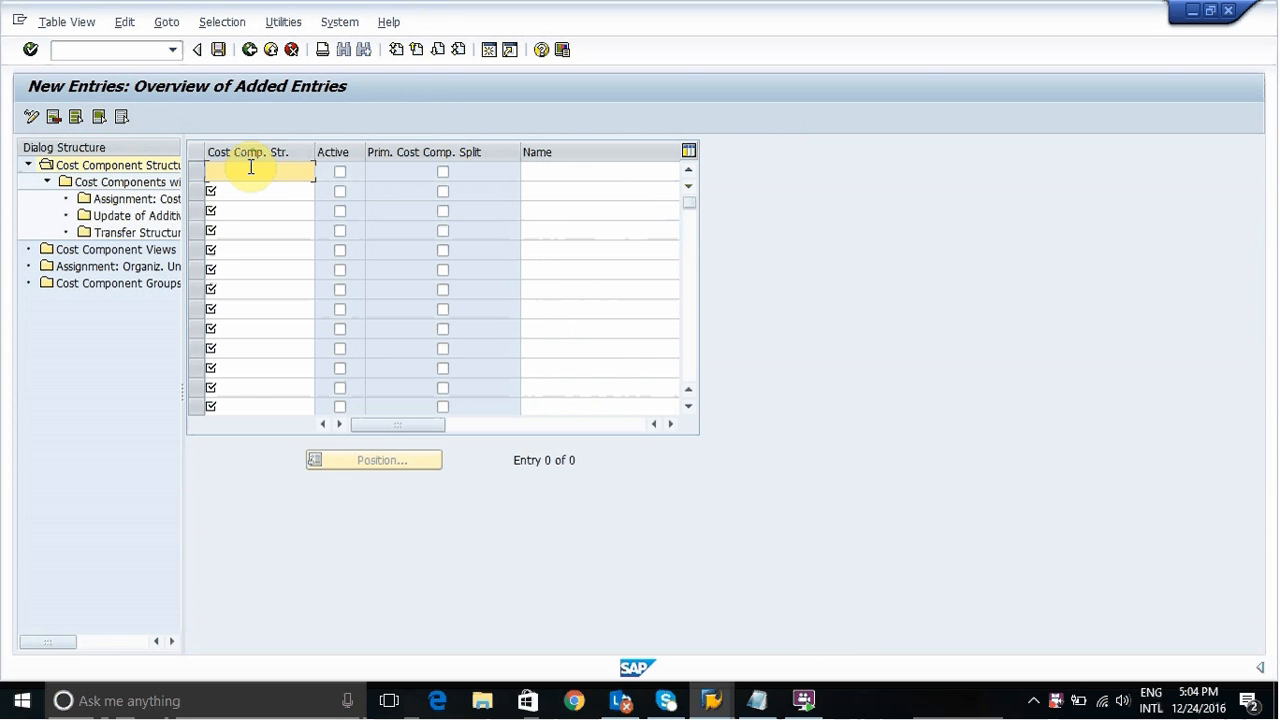
{"action": "type", "text": "c"}
{"action": "key", "text": "BackSpace"}
{"action": "type", "text": "cF"}
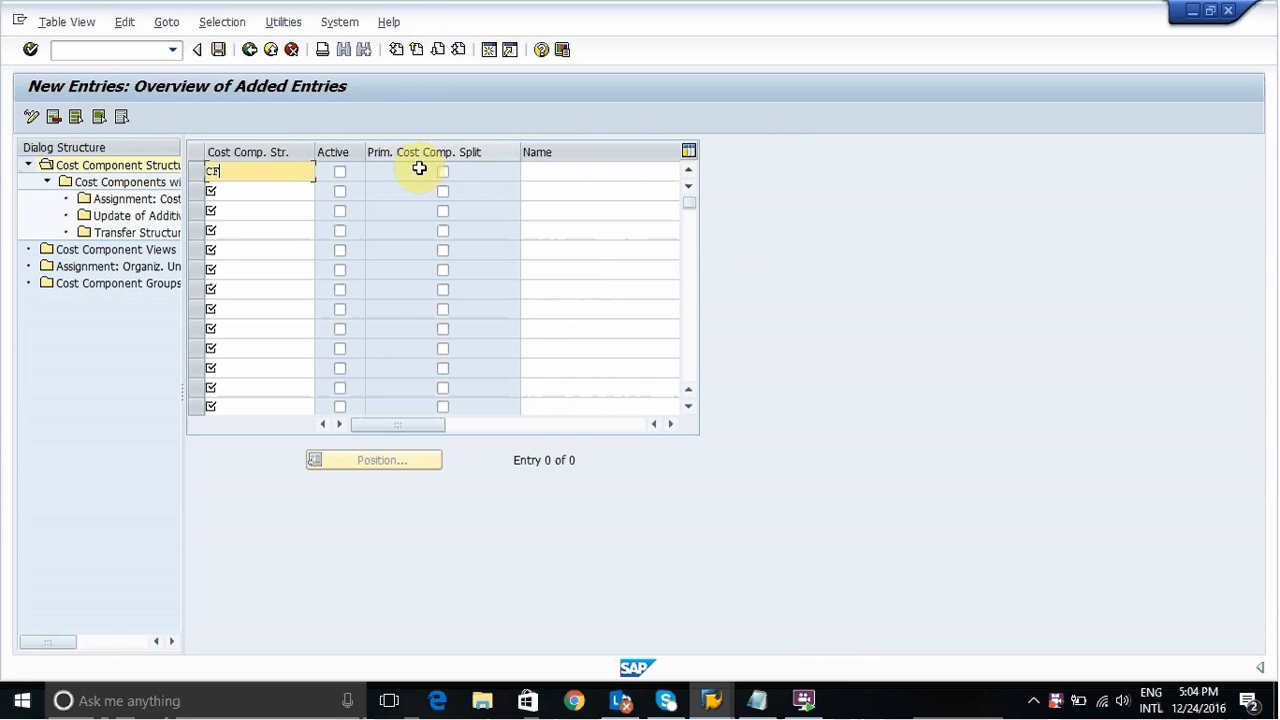
{"action": "left_click", "coordinate": [546, 168]}
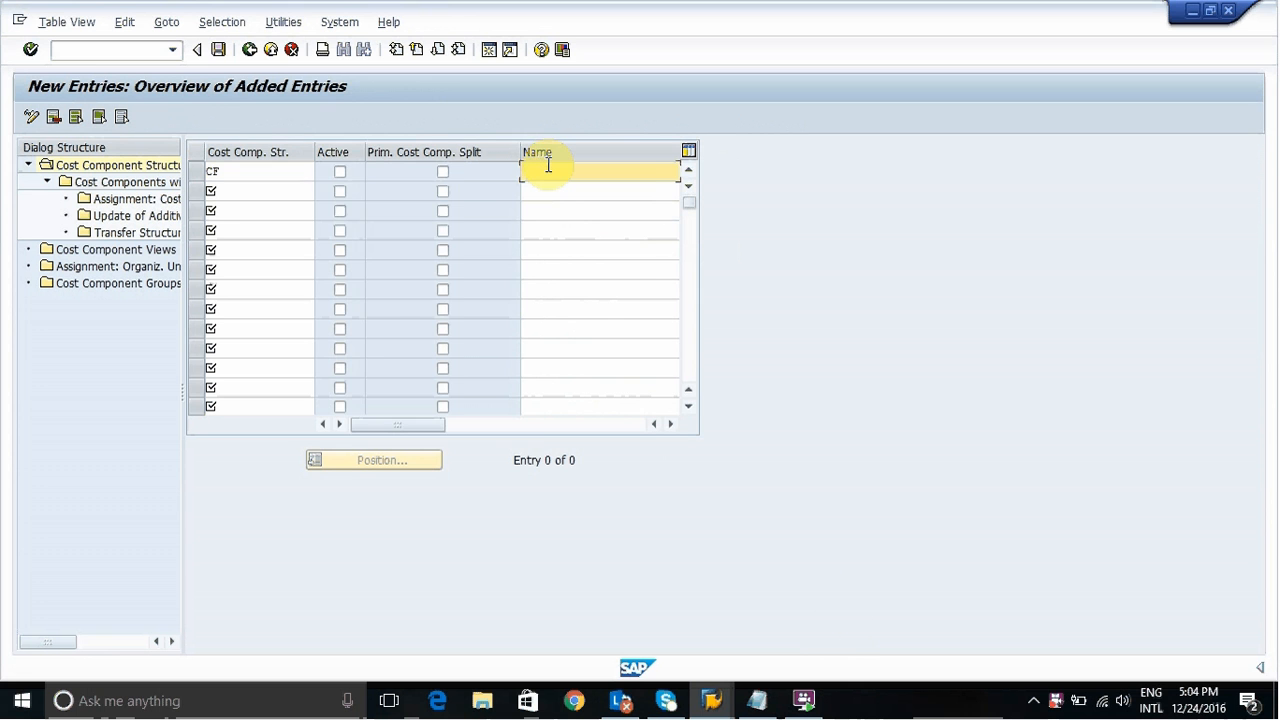
{"action": "type", "text": "COST"}
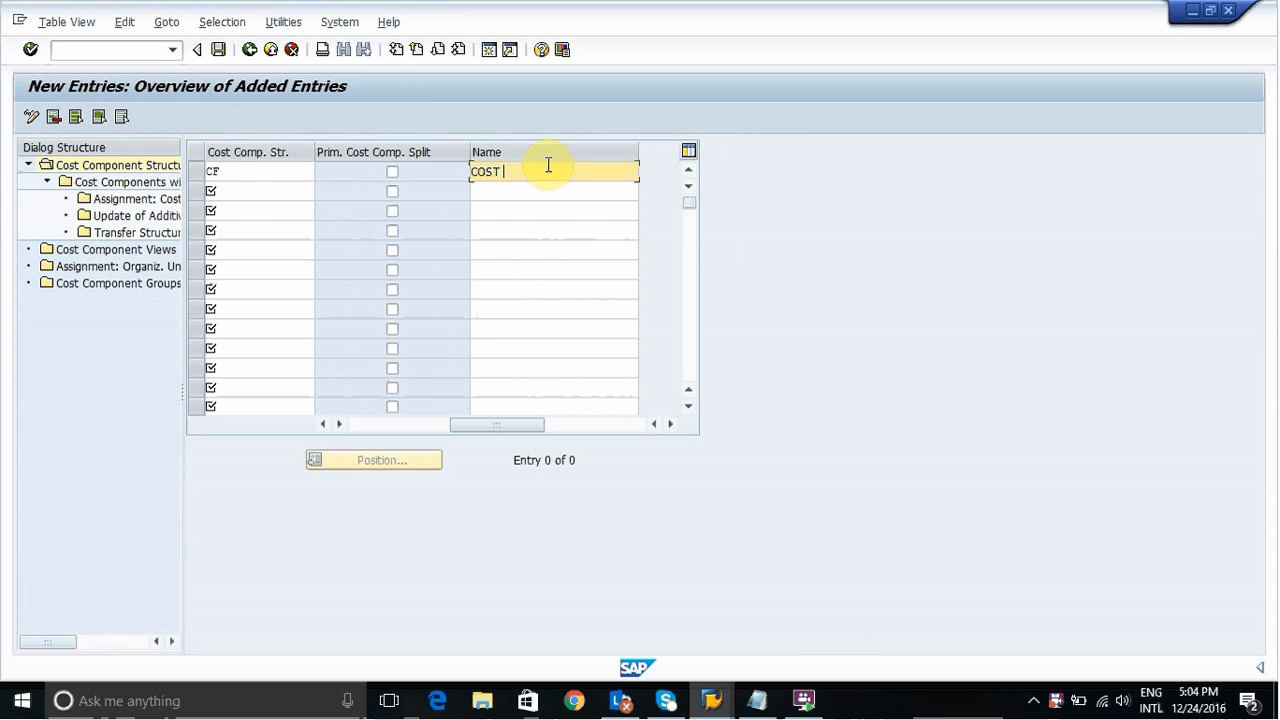
{"action": "type", "text": " COMP STRC FOR COFFE"}
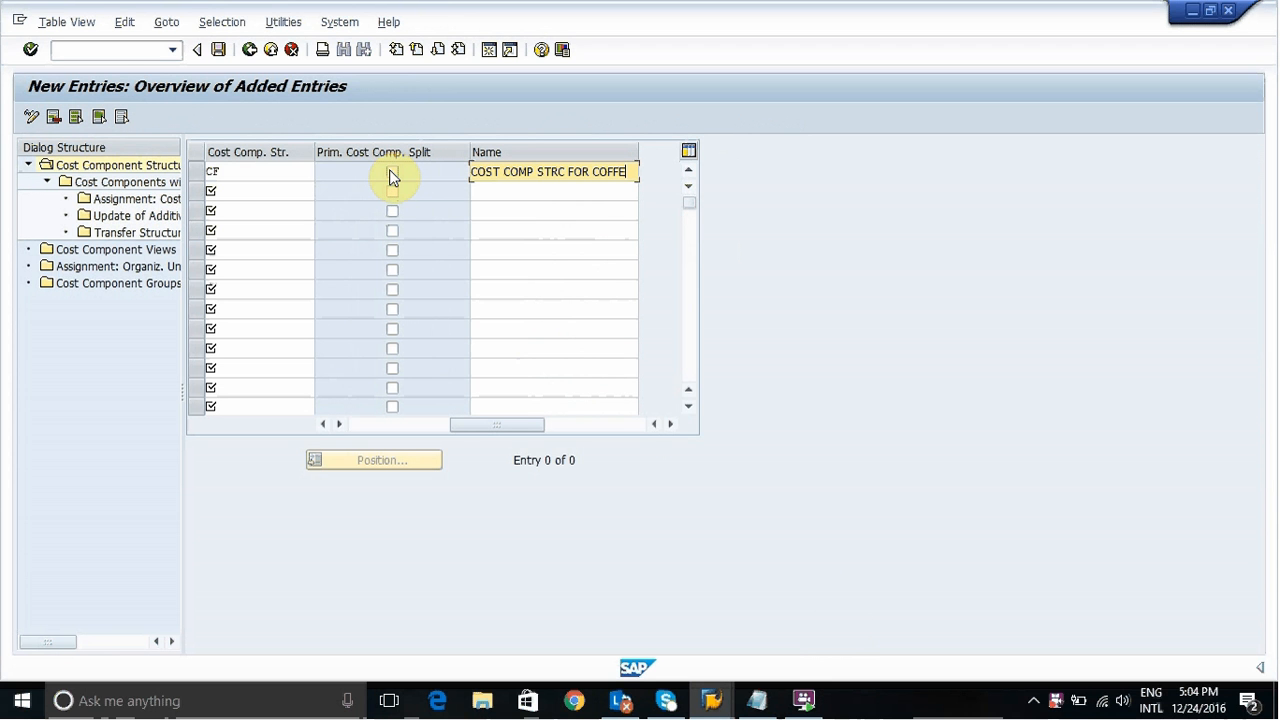
{"action": "key", "text": "Return"}
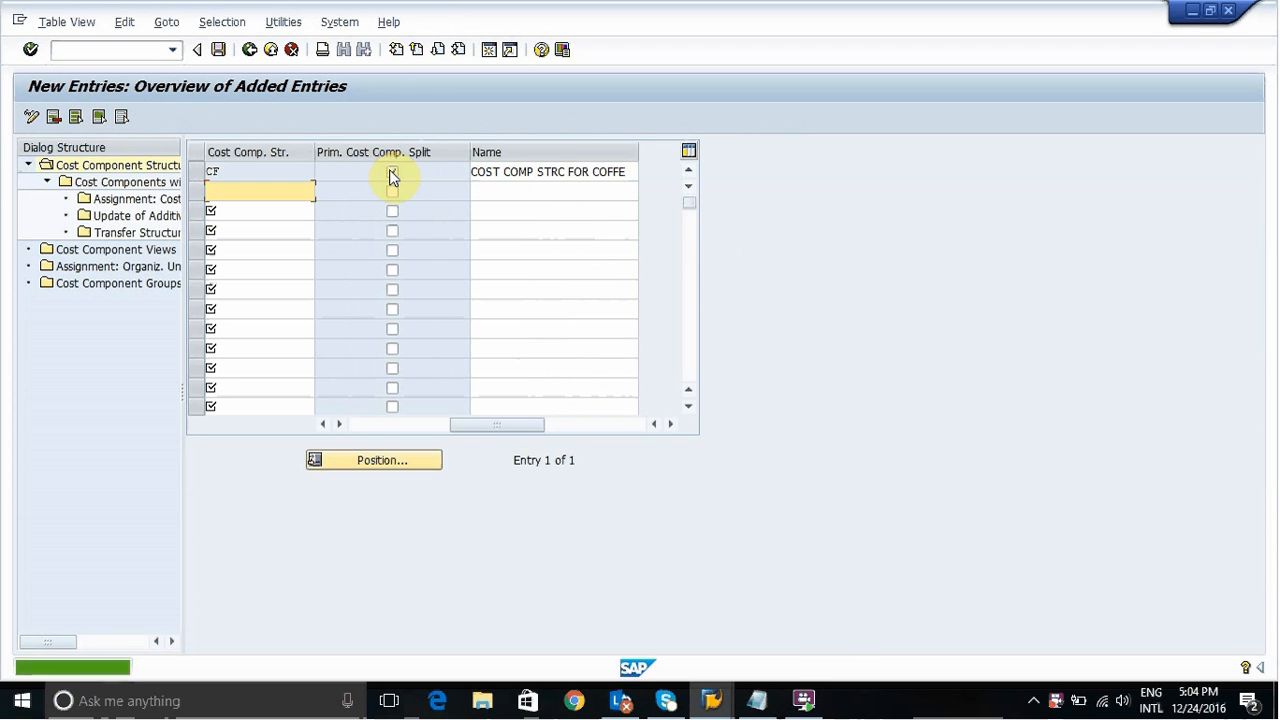
- Save the new cost component structure under the proposed customizing request for BHPB GROUP OF COMPANIES
{"action": "left_click", "coordinate": [218, 49]}
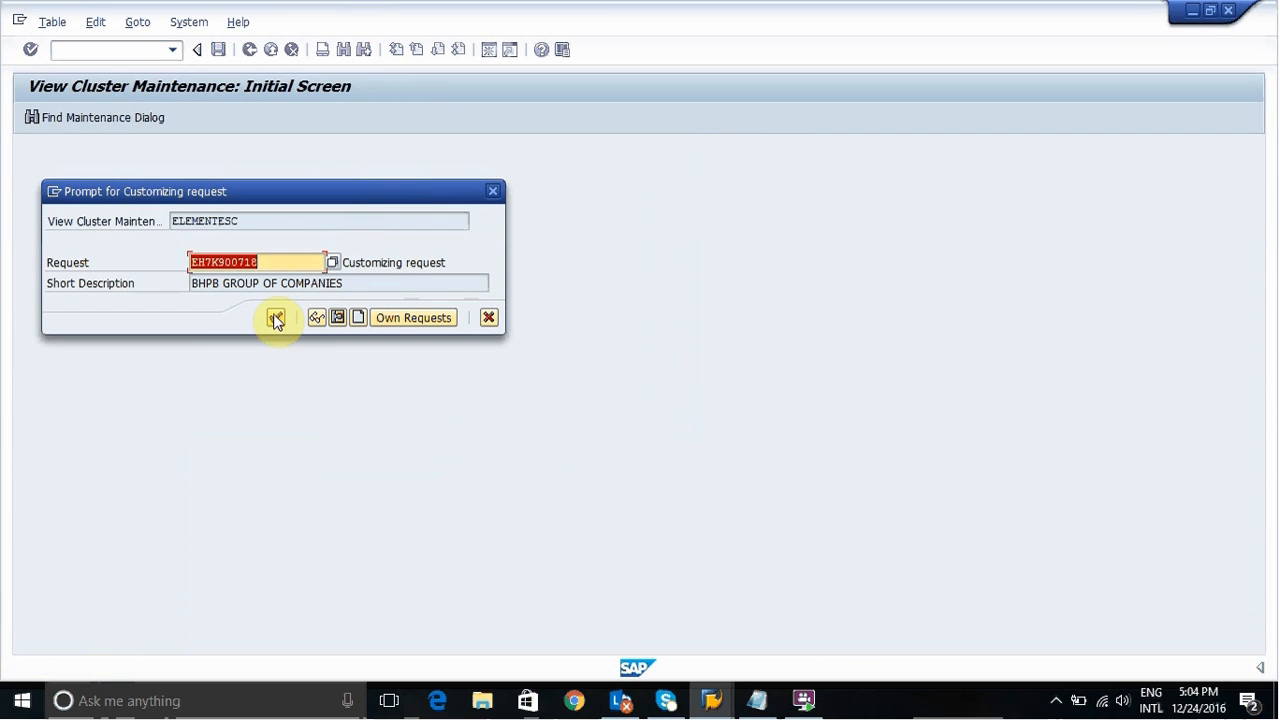
{"action": "left_click", "coordinate": [276, 317]}
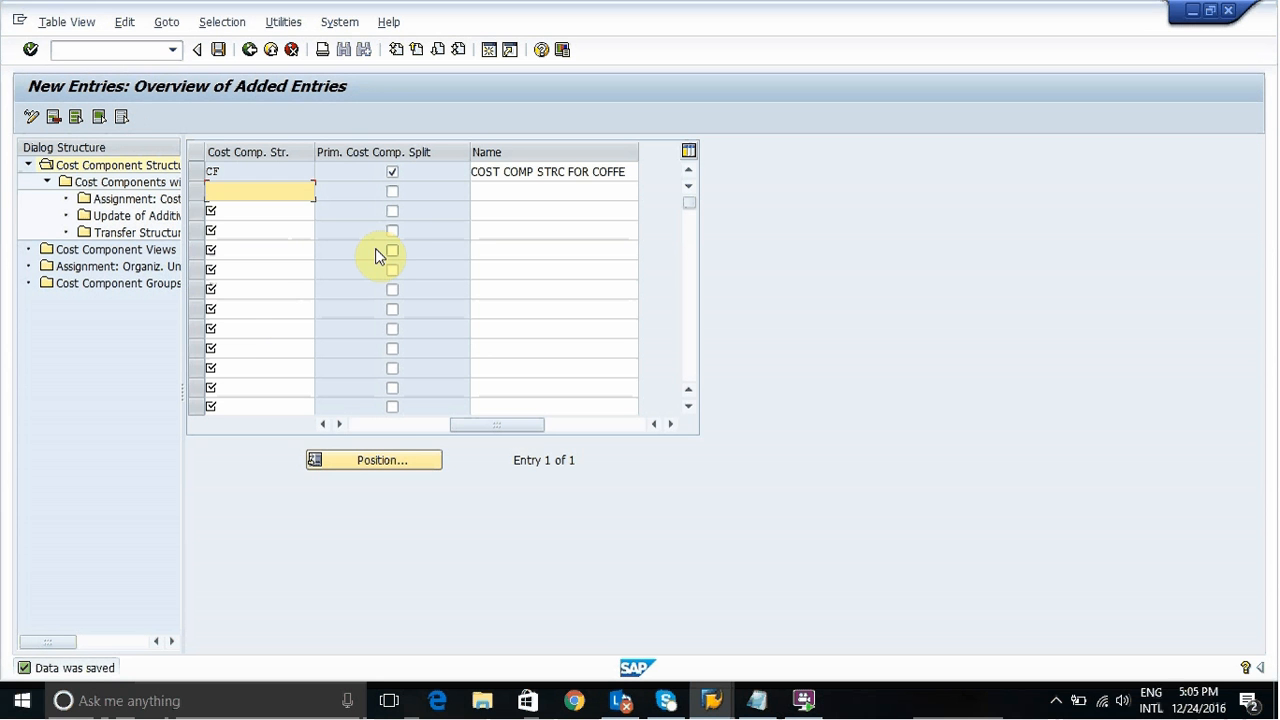
{"action": "left_click", "coordinate": [358, 425]}
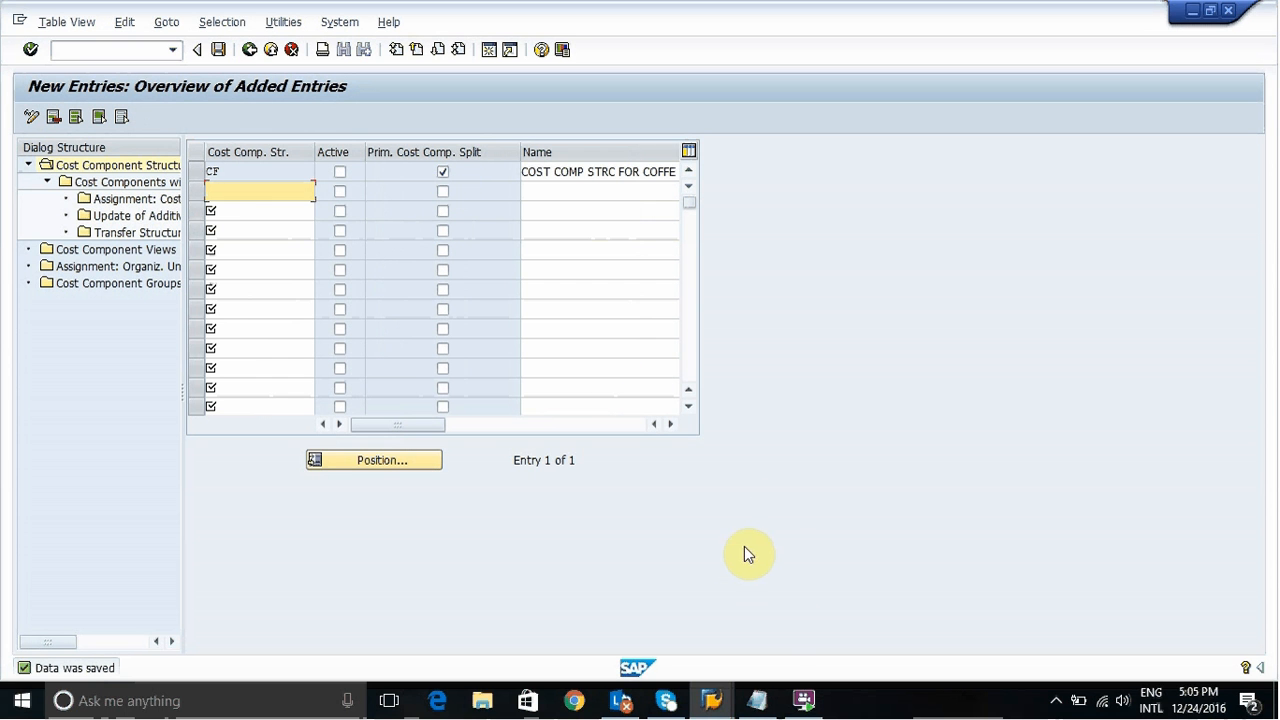
{"action": "left_click", "coordinate": [804, 700]}
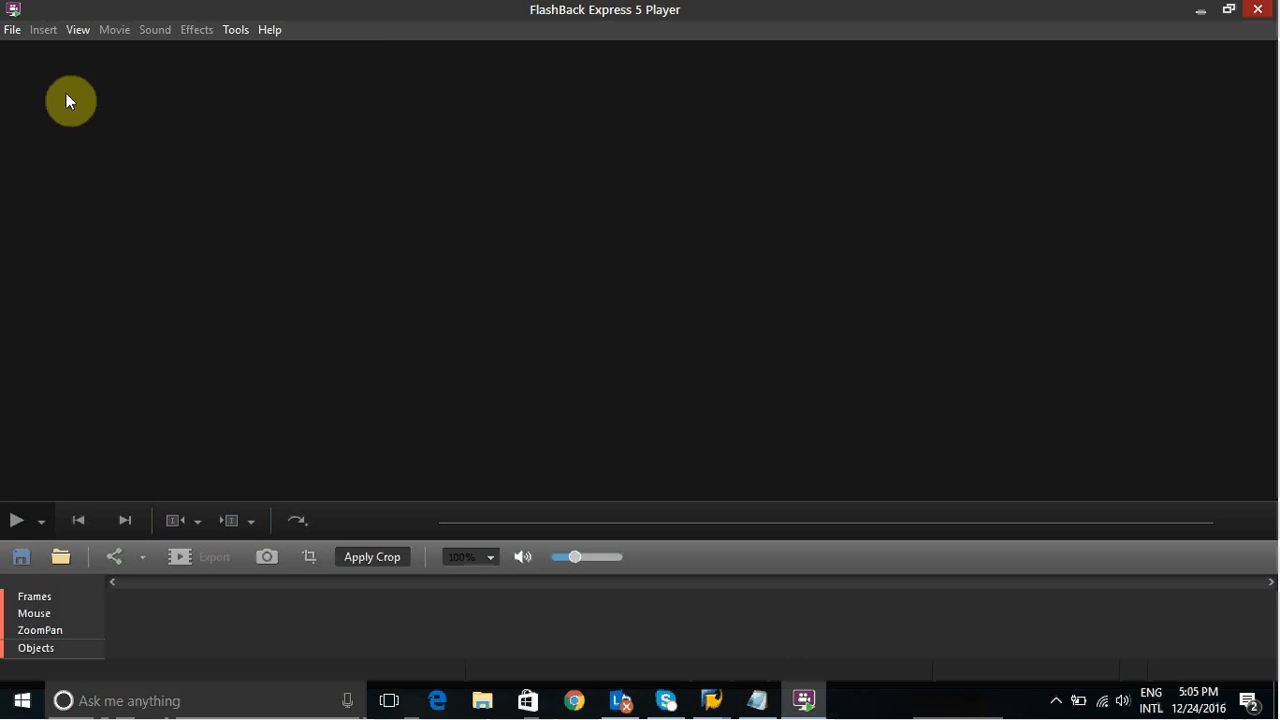
{"action": "left_click", "coordinate": [14, 30]}
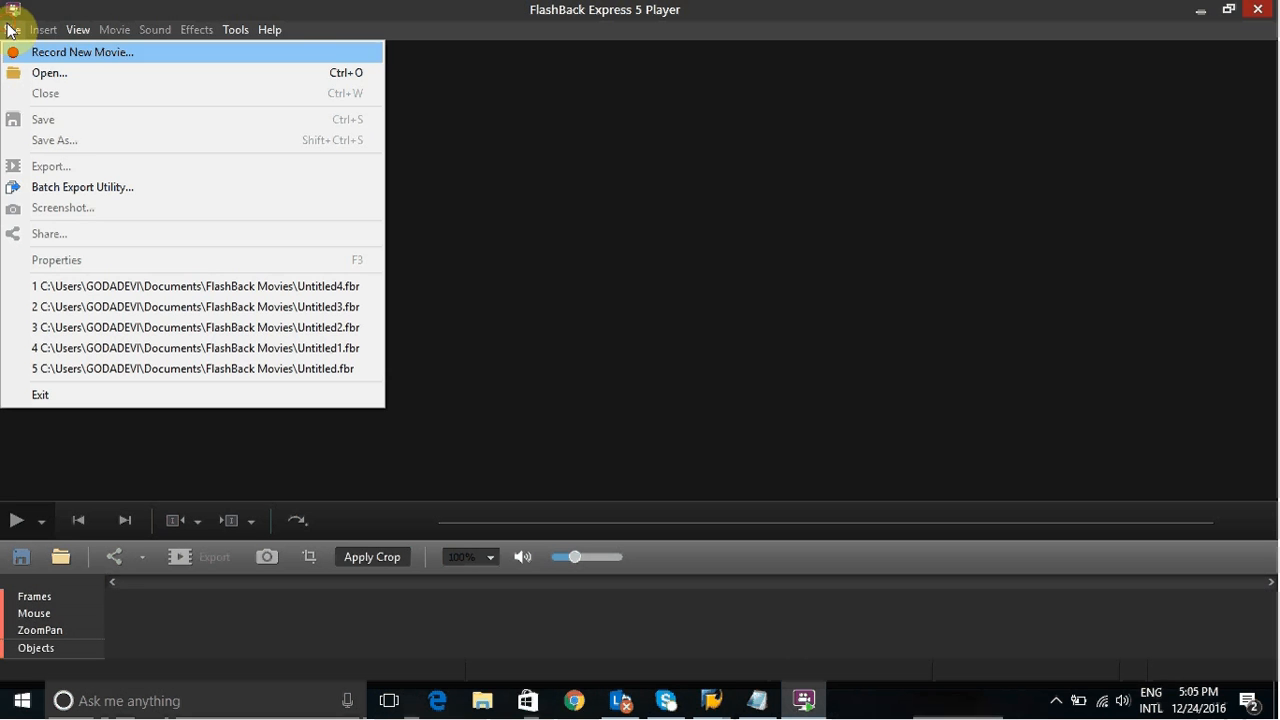
{"action": "left_click", "coordinate": [50, 55]}
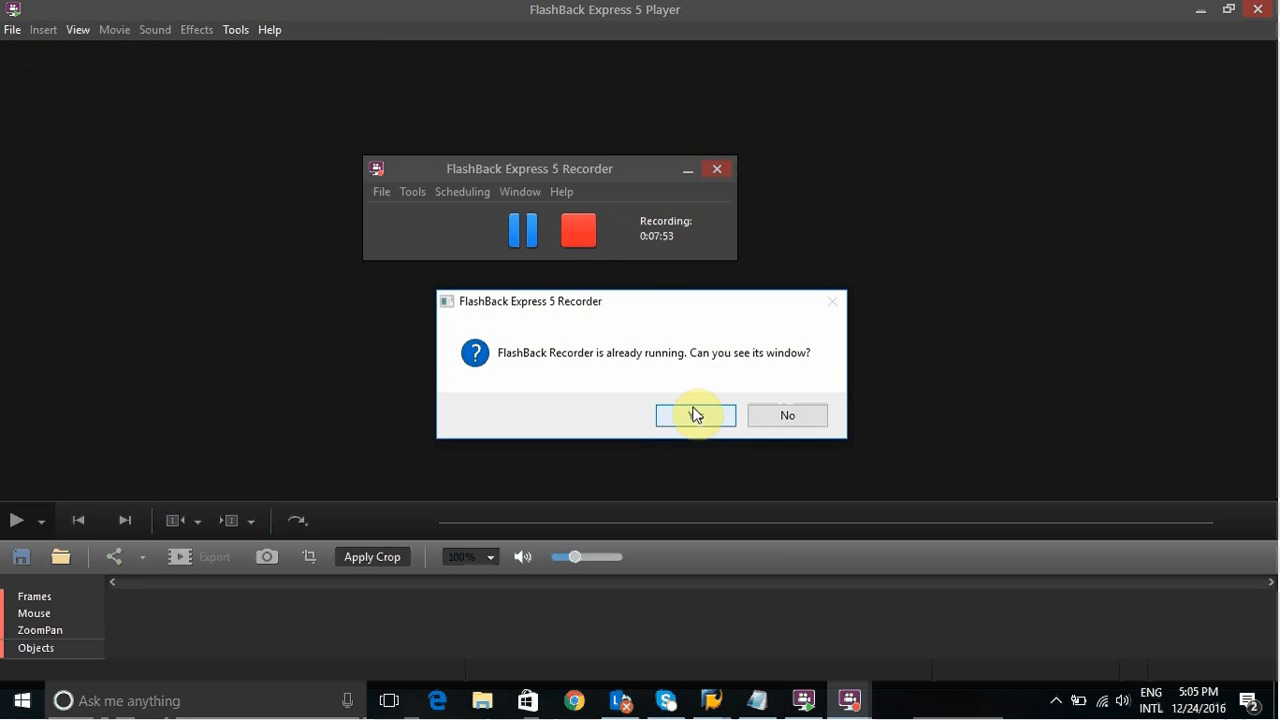
{"action": "left_click", "coordinate": [695, 415]}
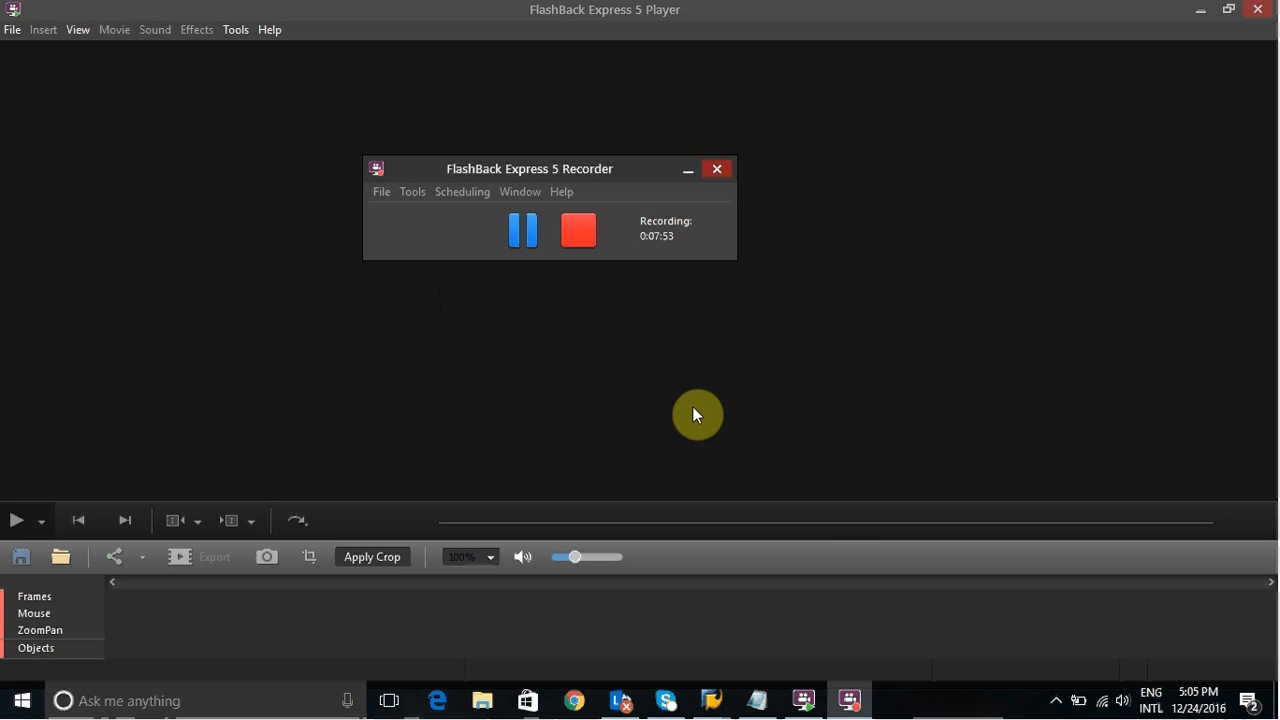
{"action": "left_click", "coordinate": [523, 232]}
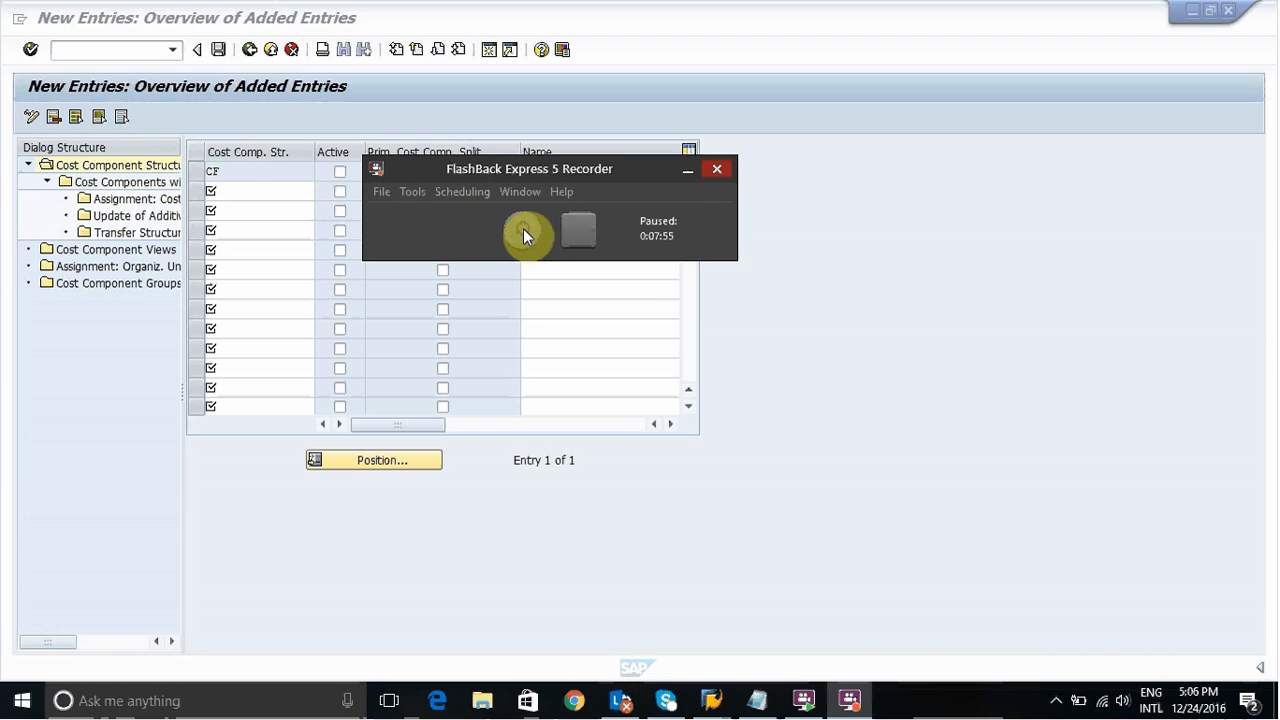
{"action": "left_click", "coordinate": [523, 232]}
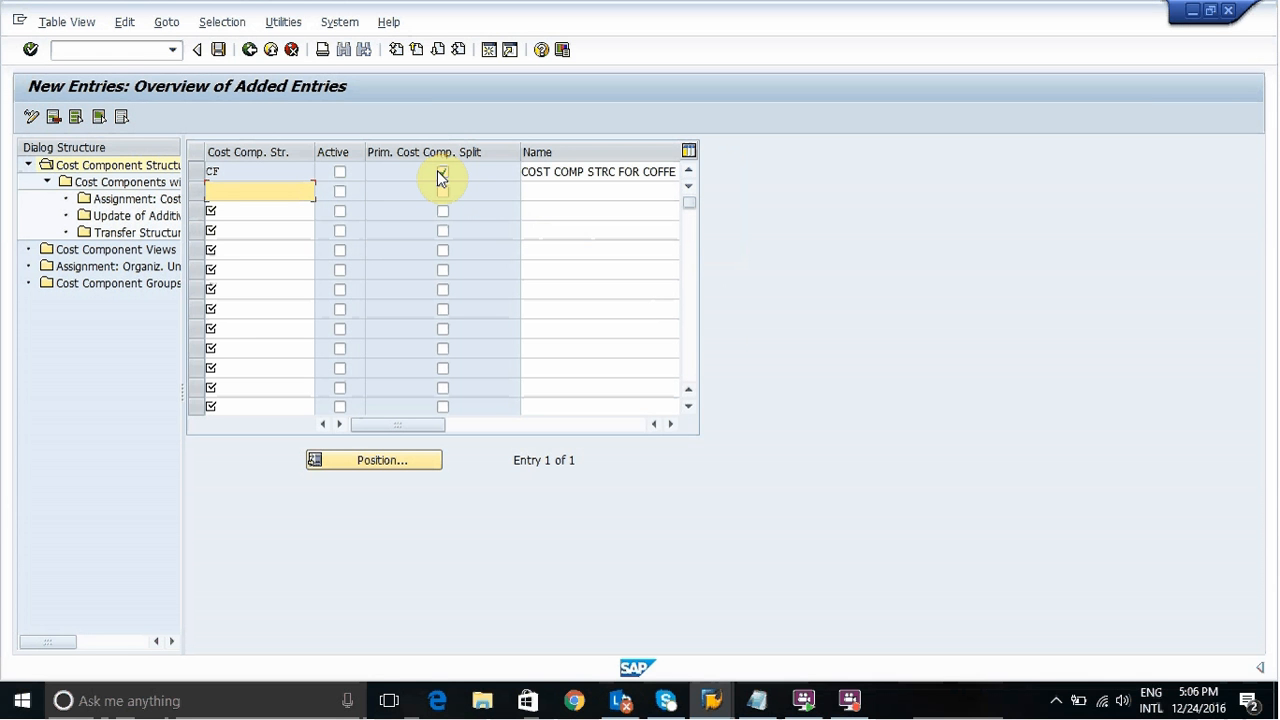
- Switch to the Notepad notes, add "(3 + 4)" after COFFER POWER in the coffee list, and return to SAP
{"action": "left_click", "coordinate": [776, 706]}
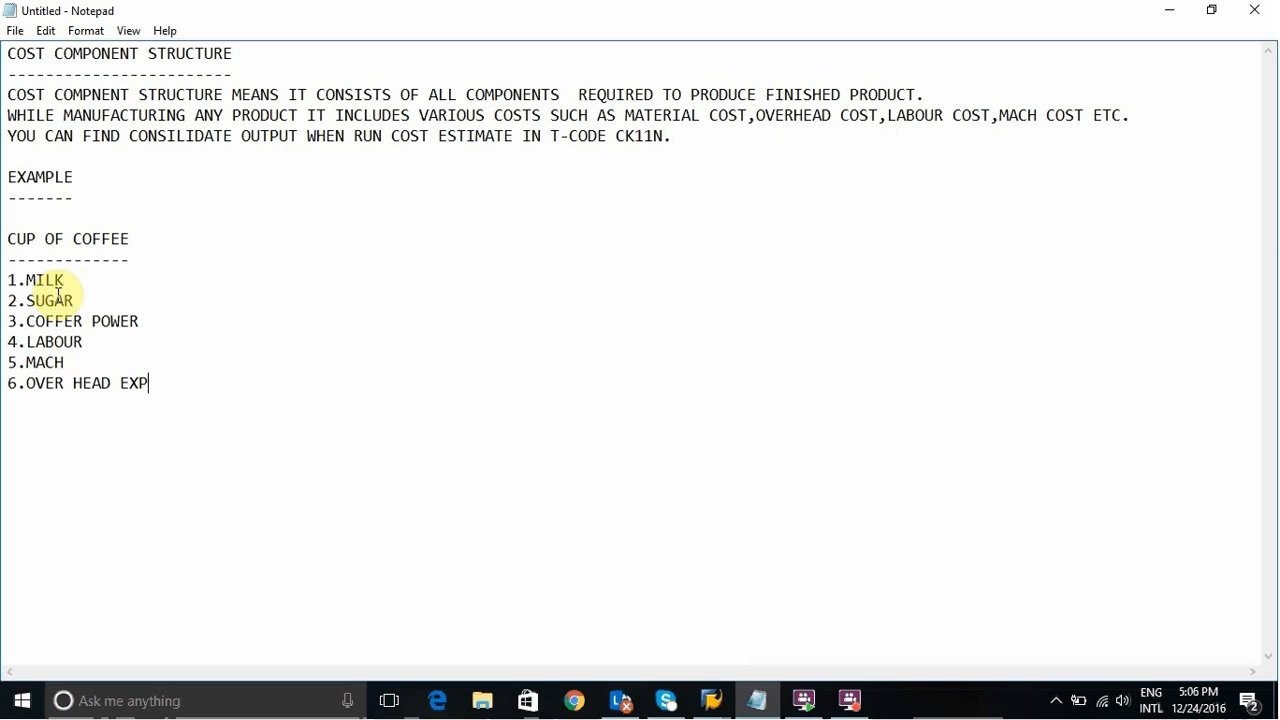
{"action": "left_click", "coordinate": [170, 321]}
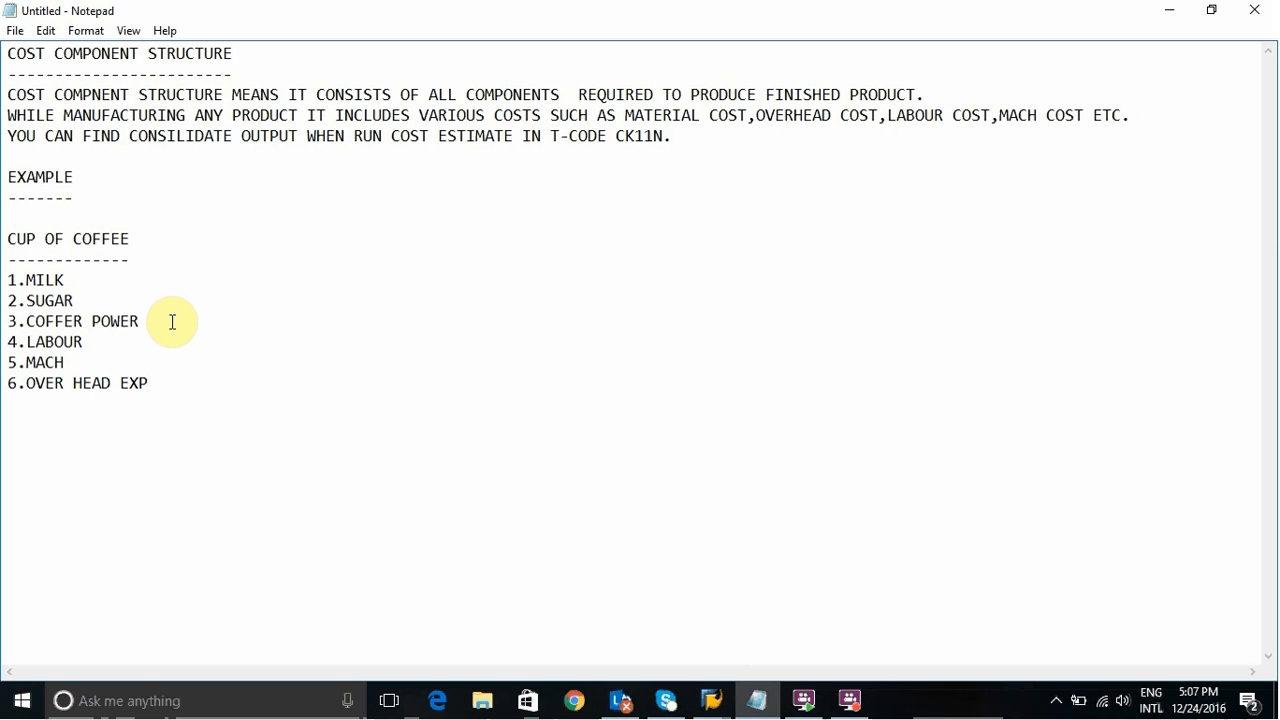
{"action": "type", "text": "("}
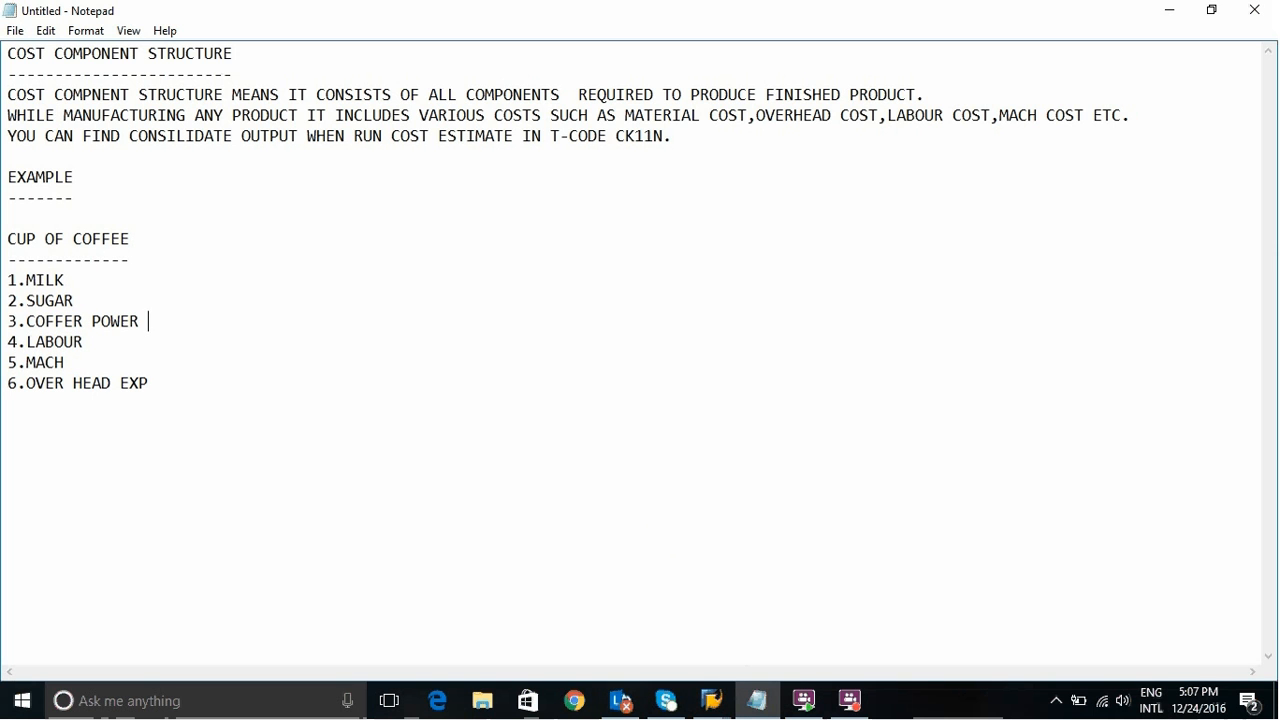
{"action": "type", "text": "3 + 4)"}
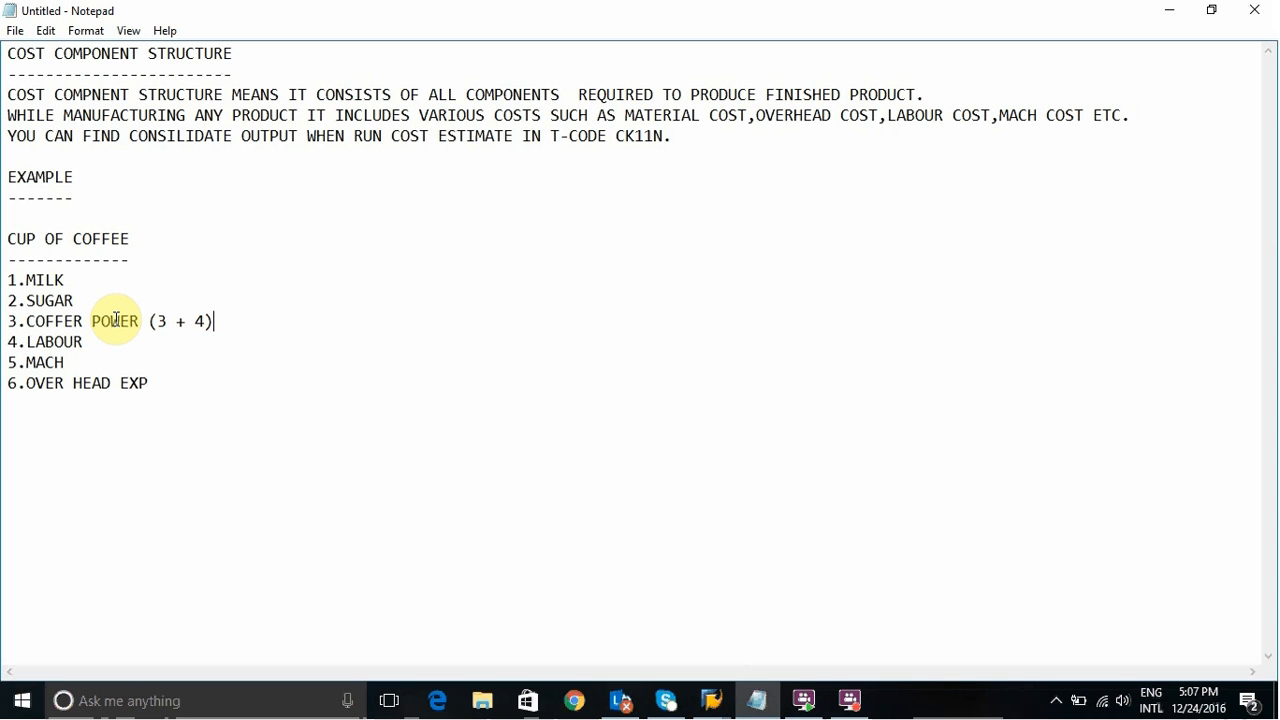
{"action": "left_click", "coordinate": [1169, 12]}
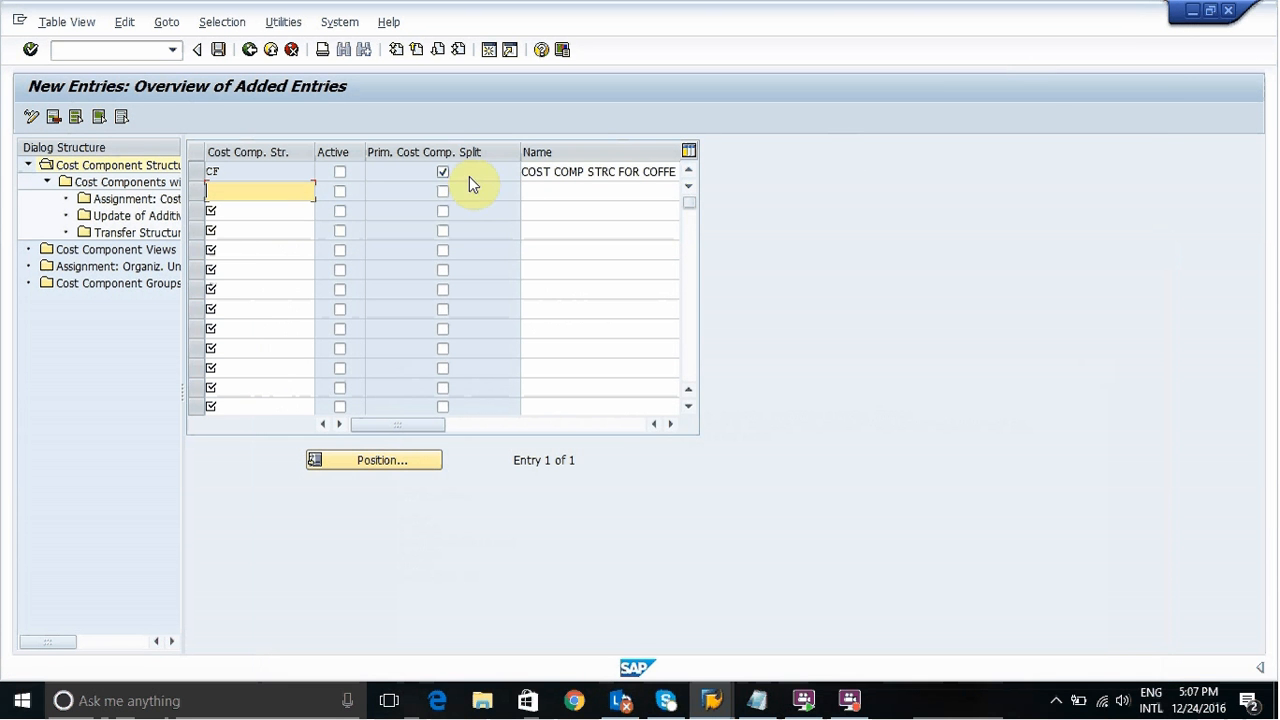
- Save the table, select cost component structure CF, and start a new entry under its Cost Components with Attributes
{"action": "left_click", "coordinate": [443, 173]}
{"action": "key", "text": "ctrl+s"}
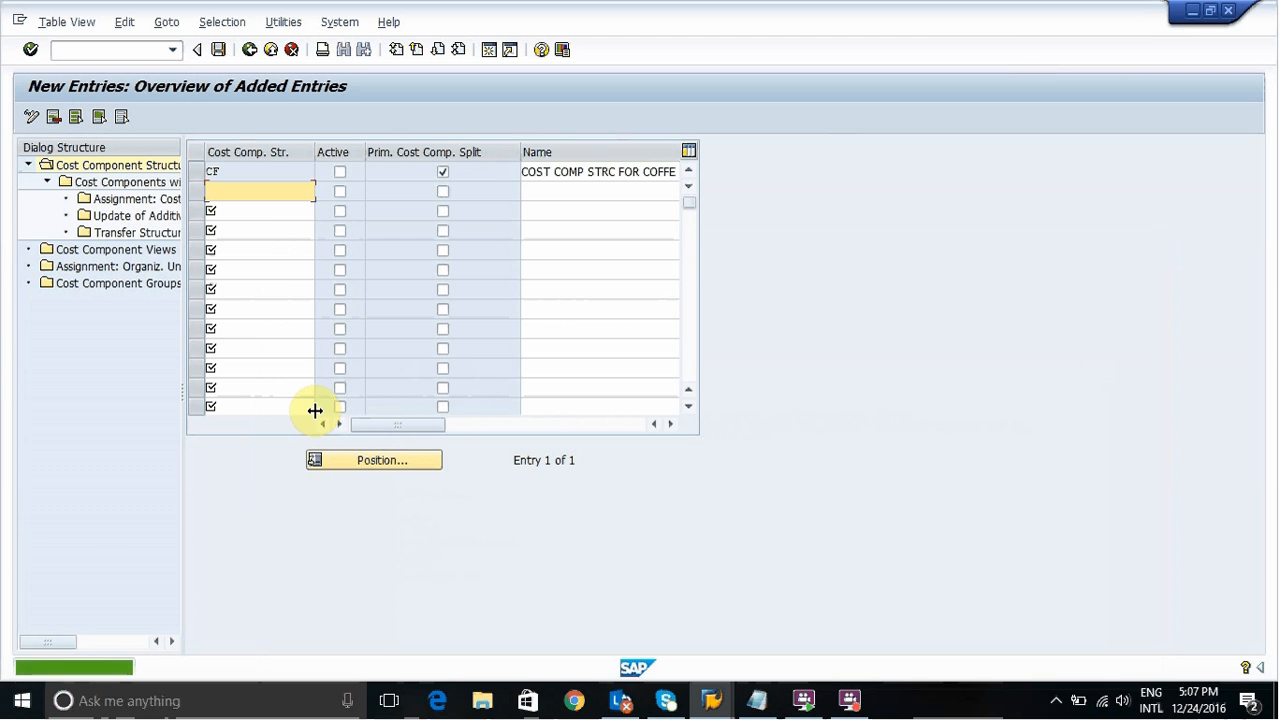
{"action": "left_click", "coordinate": [196, 172]}
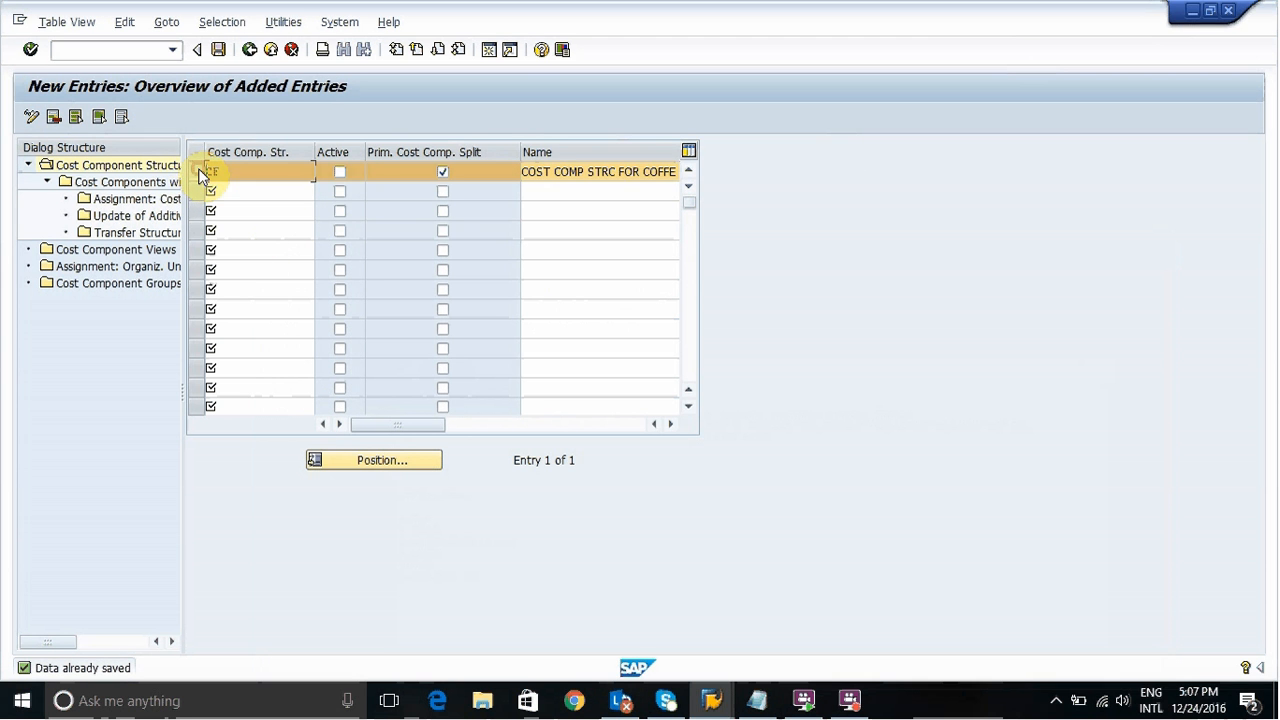
{"action": "double_click", "coordinate": [150, 186]}
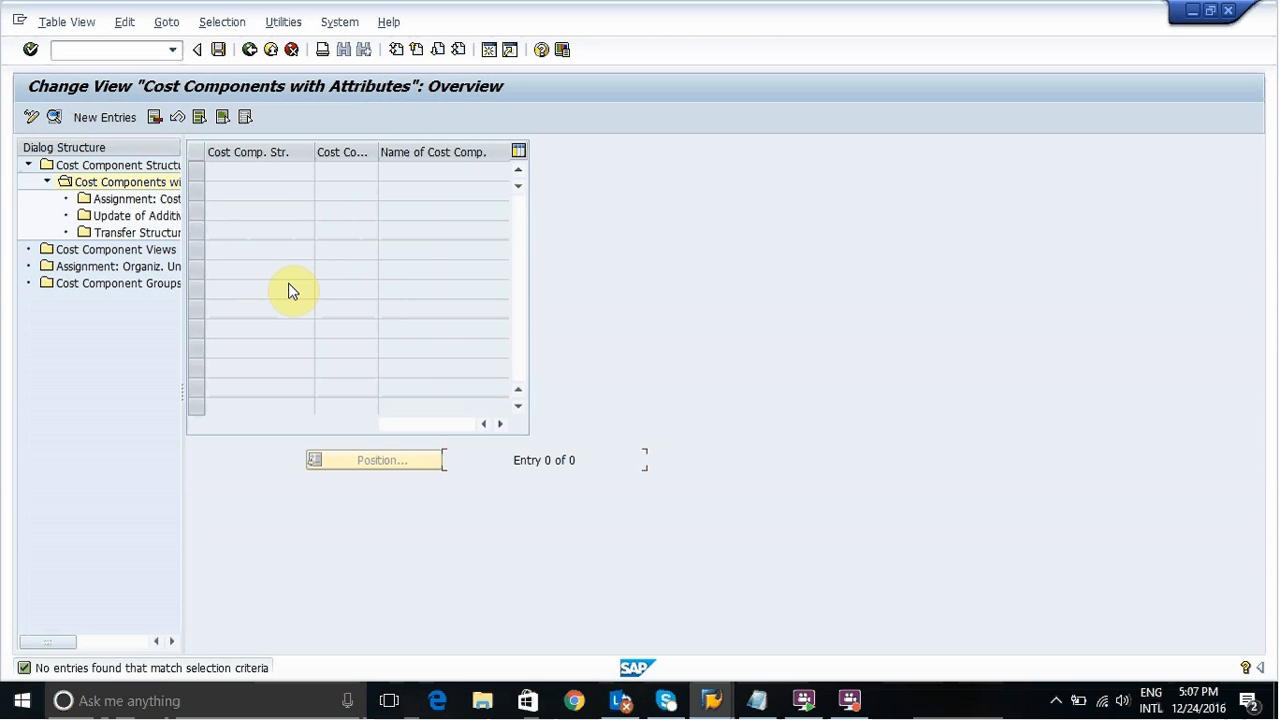
{"action": "left_click", "coordinate": [110, 118]}
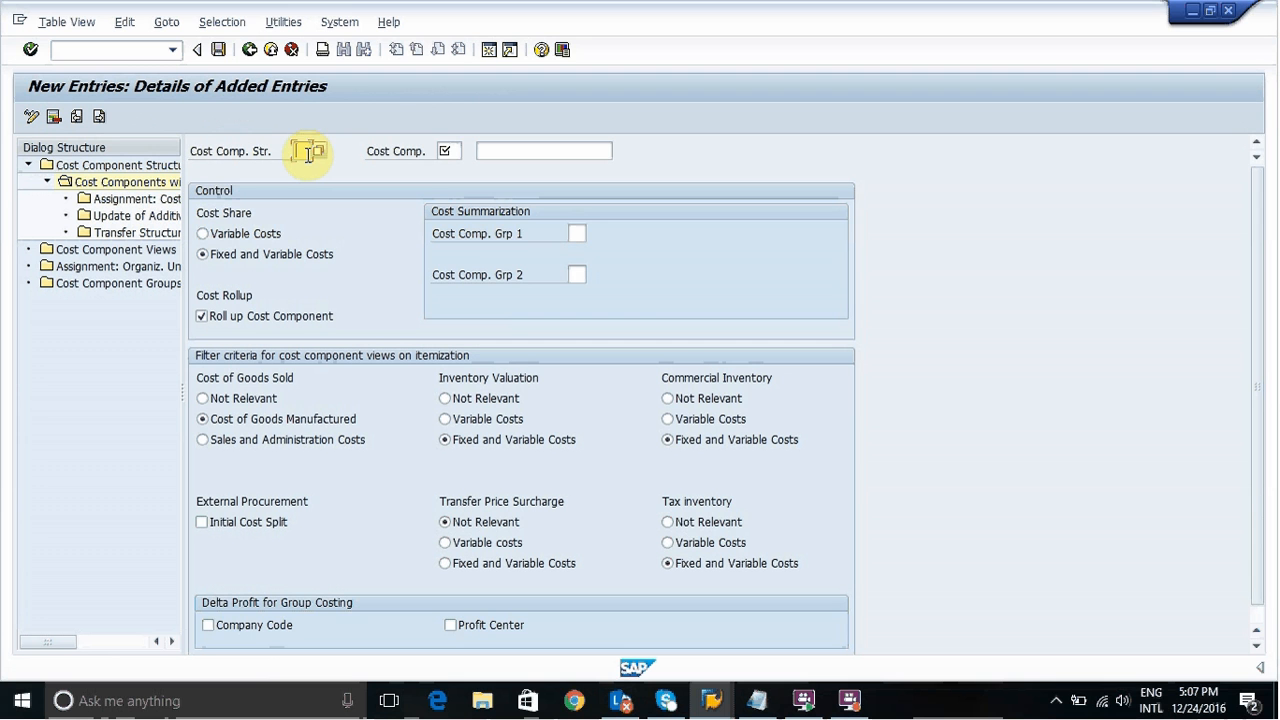
- Assign the new entry to cost component structure CF from the value list and number the cost component 01
{"action": "type", "text": "C1"}
{"action": "key", "text": "BackSpace"}
{"action": "key", "text": "BackSpace"}
{"action": "left_click", "coordinate": [320, 150]}
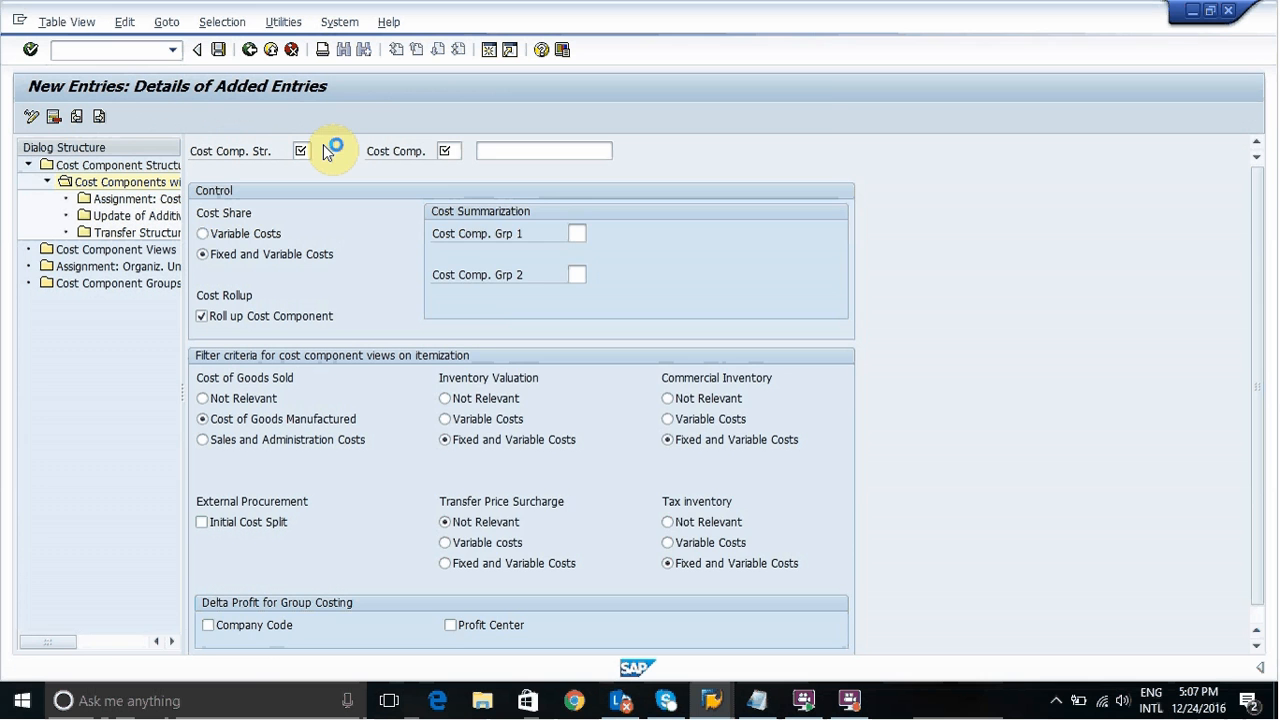
{"action": "double_click", "coordinate": [534, 206]}
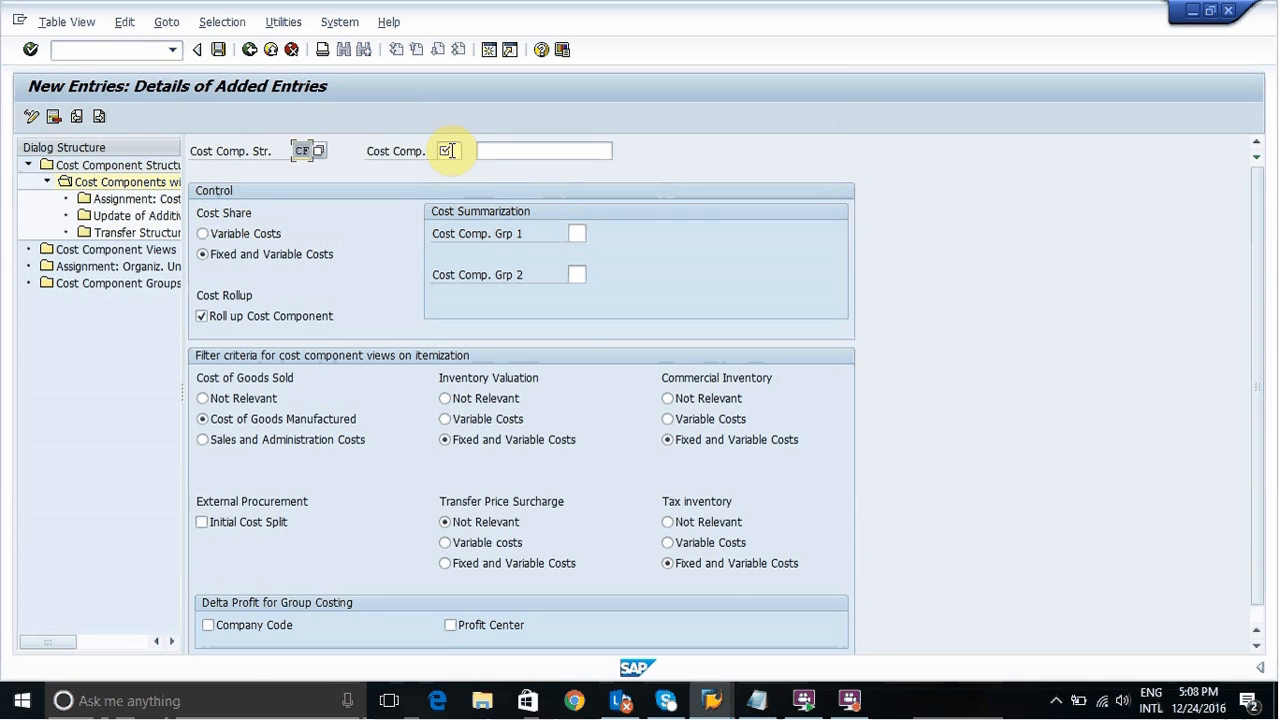
{"action": "left_click", "coordinate": [452, 151]}
{"action": "type", "text": "01"}
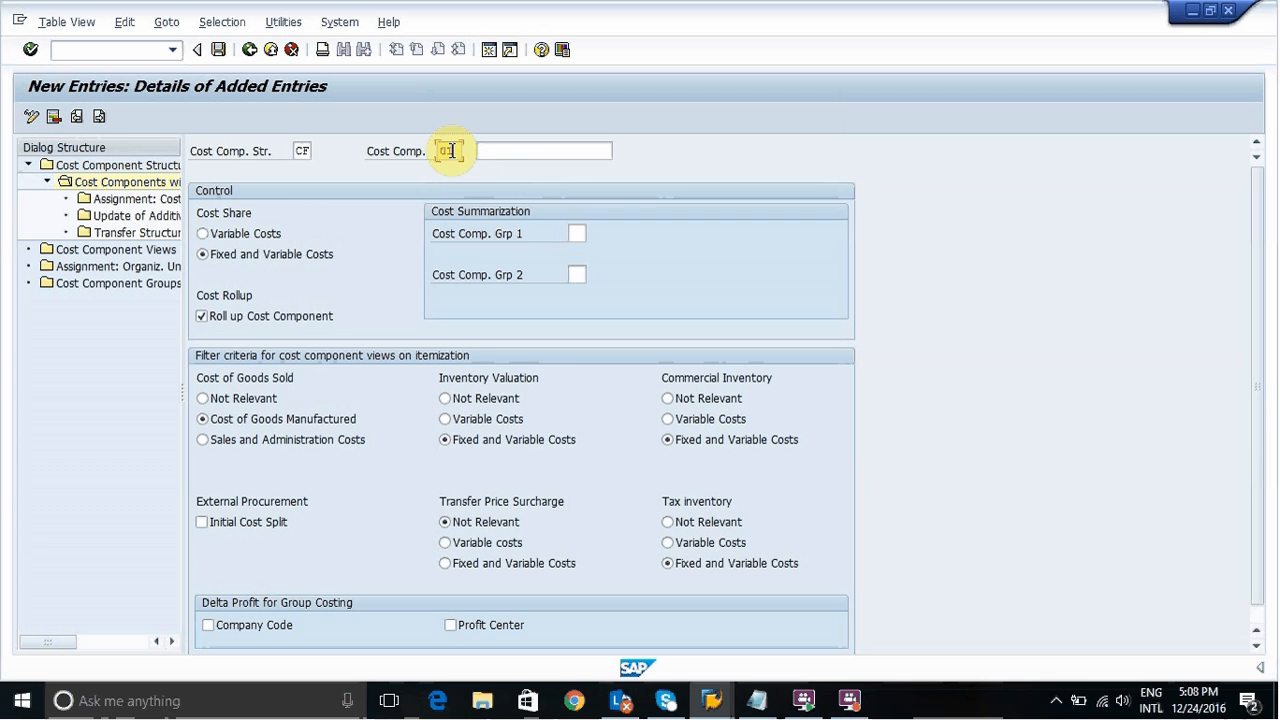
- Name the cost component "SUGAR RAM" and set its cost share to Variable Costs
{"action": "left_click", "coordinate": [522, 157]}
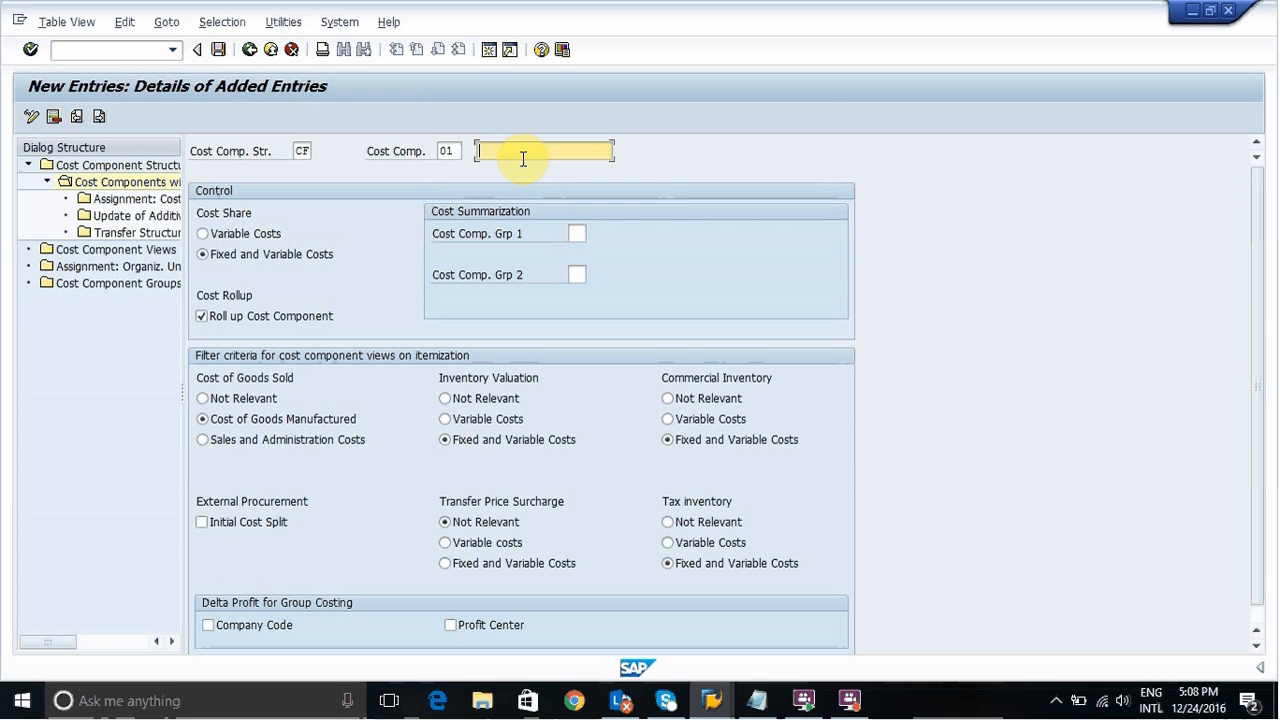
{"action": "type", "text": "SUGAR RAM"}
{"action": "left_click", "coordinate": [203, 234]}
{"action": "left_click", "coordinate": [203, 234]}
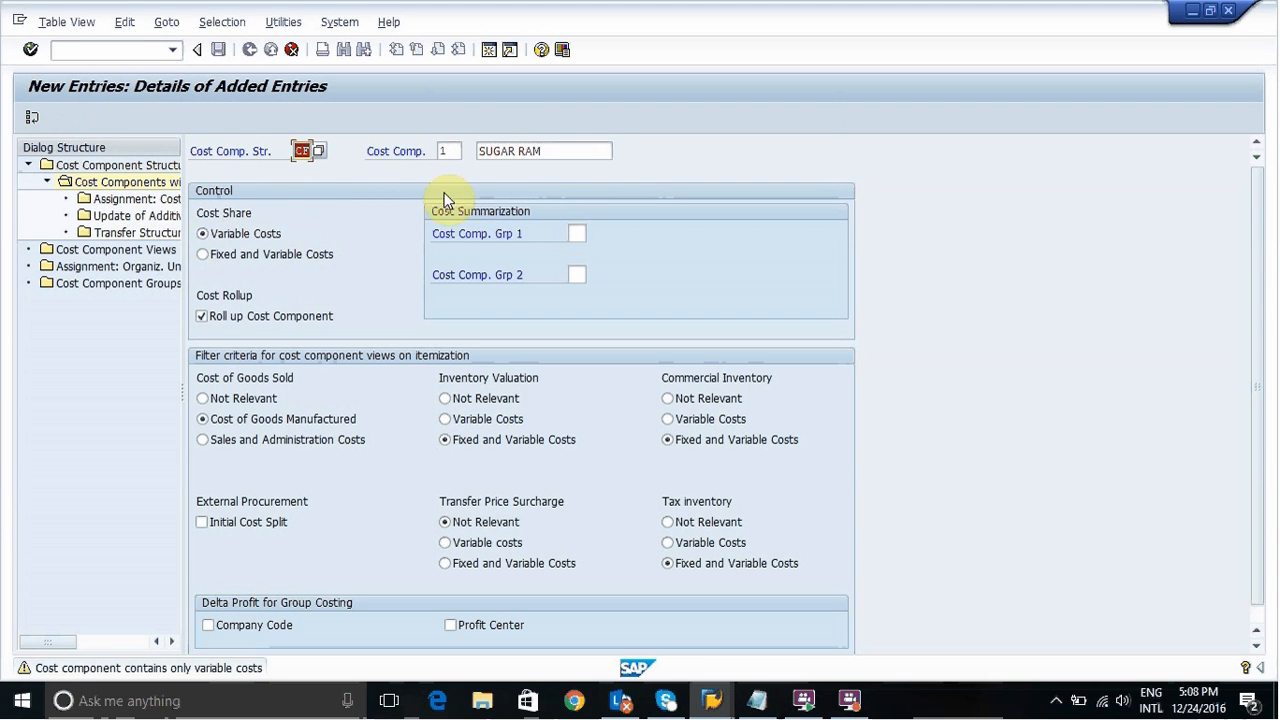
- Open a second SAP session, start the Change Activity Type/Price Planning transaction, and set controlling area N888
{"action": "left_click", "coordinate": [491, 54]}
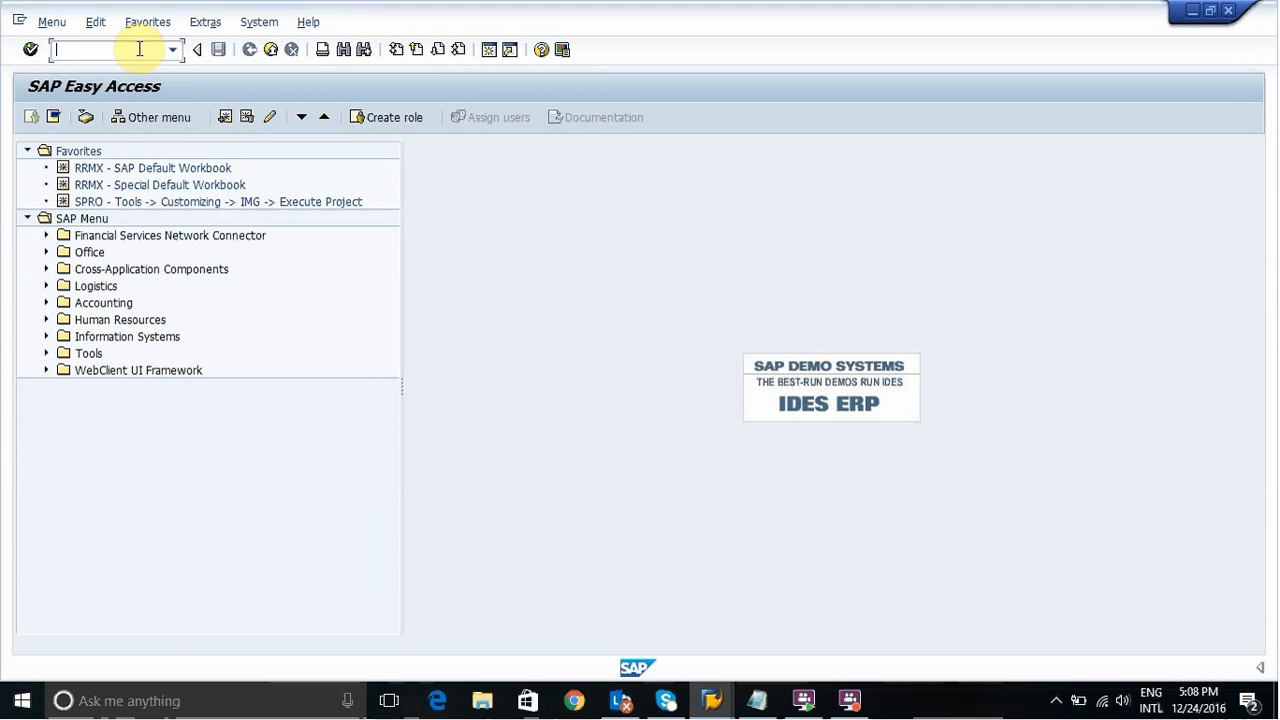
{"action": "type", "text": "/"}
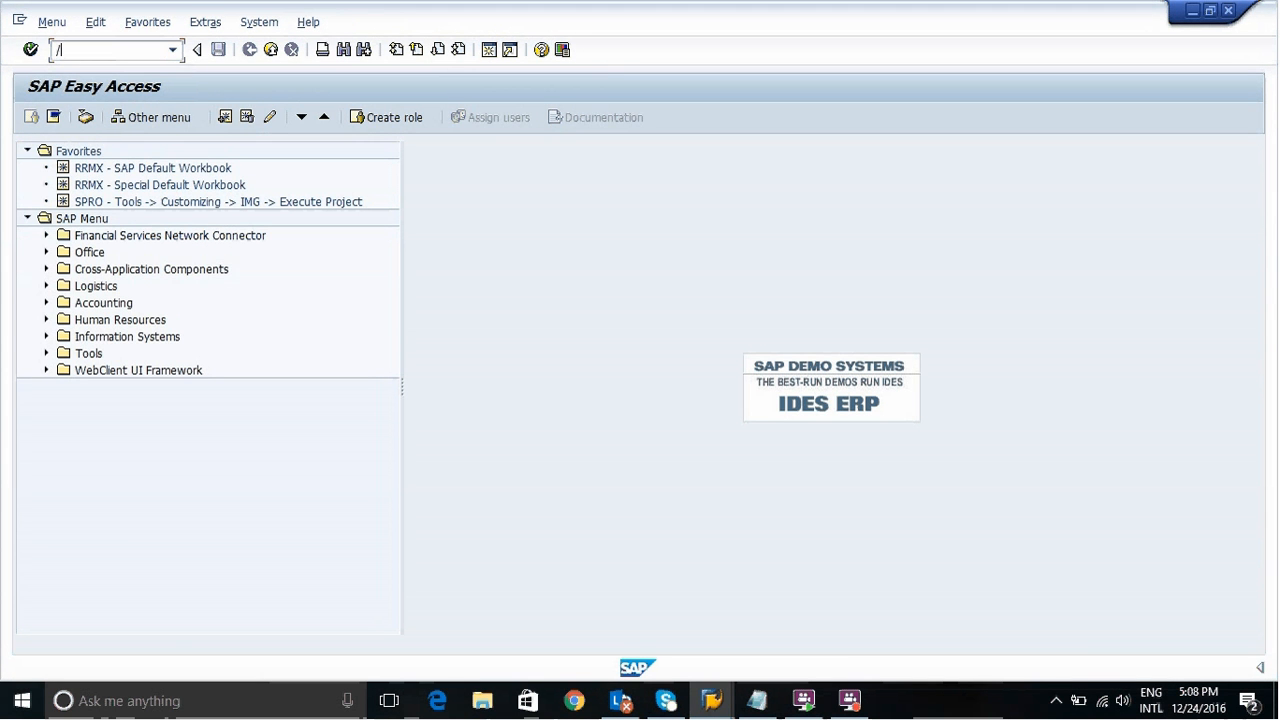
{"action": "type", "text": "NKP"}
{"action": "type", "text": "06"}
{"action": "key", "text": "Return"}
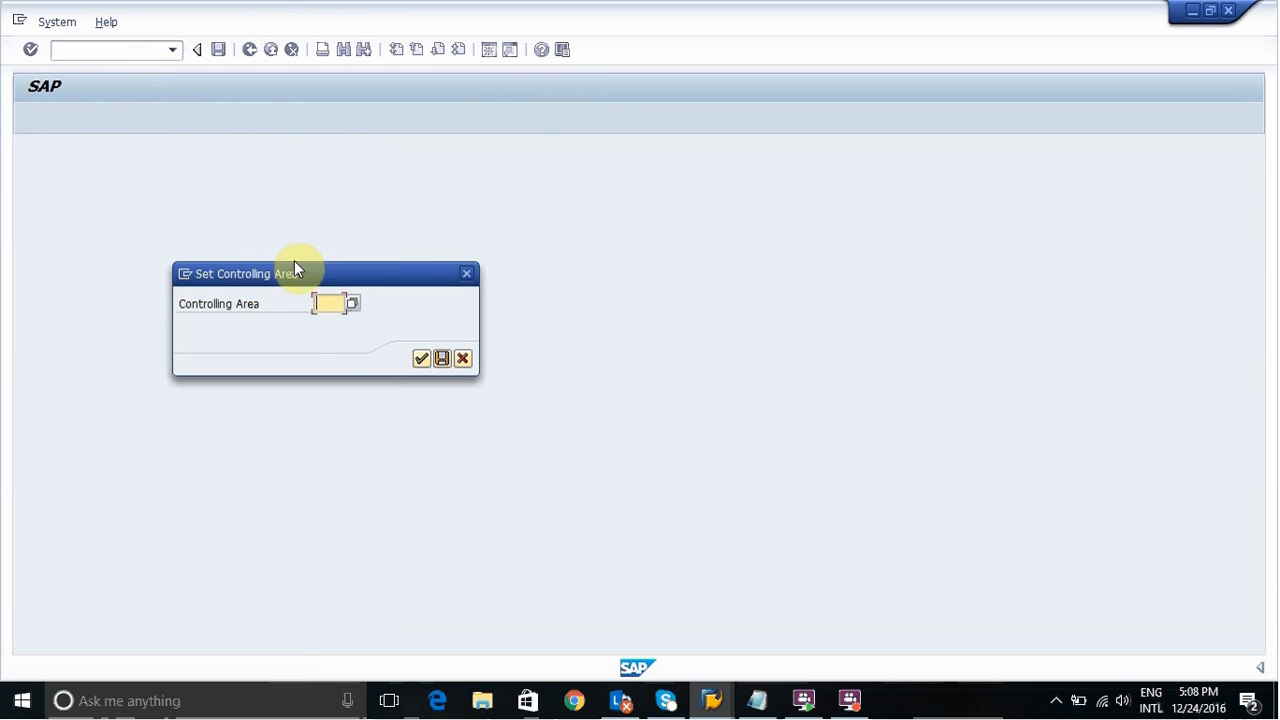
{"action": "left_click", "coordinate": [333, 303]}
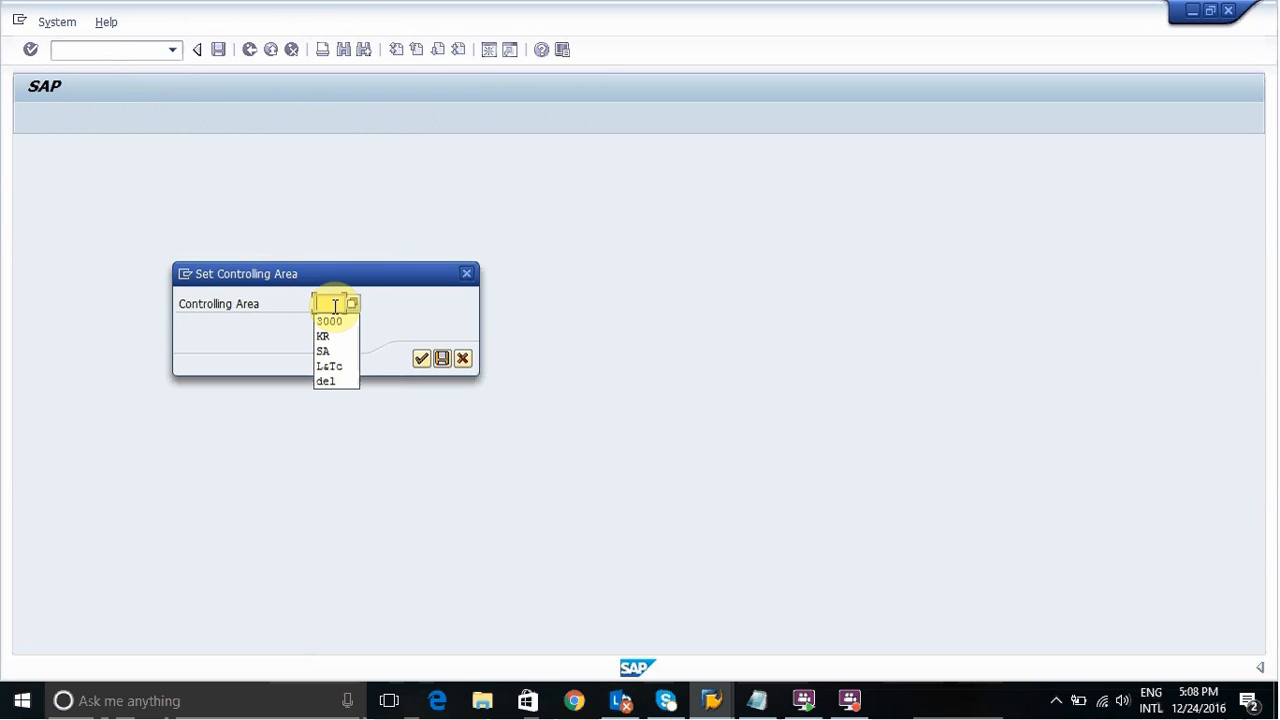
{"action": "type", "text": "1000"}
{"action": "key", "text": "Return"}
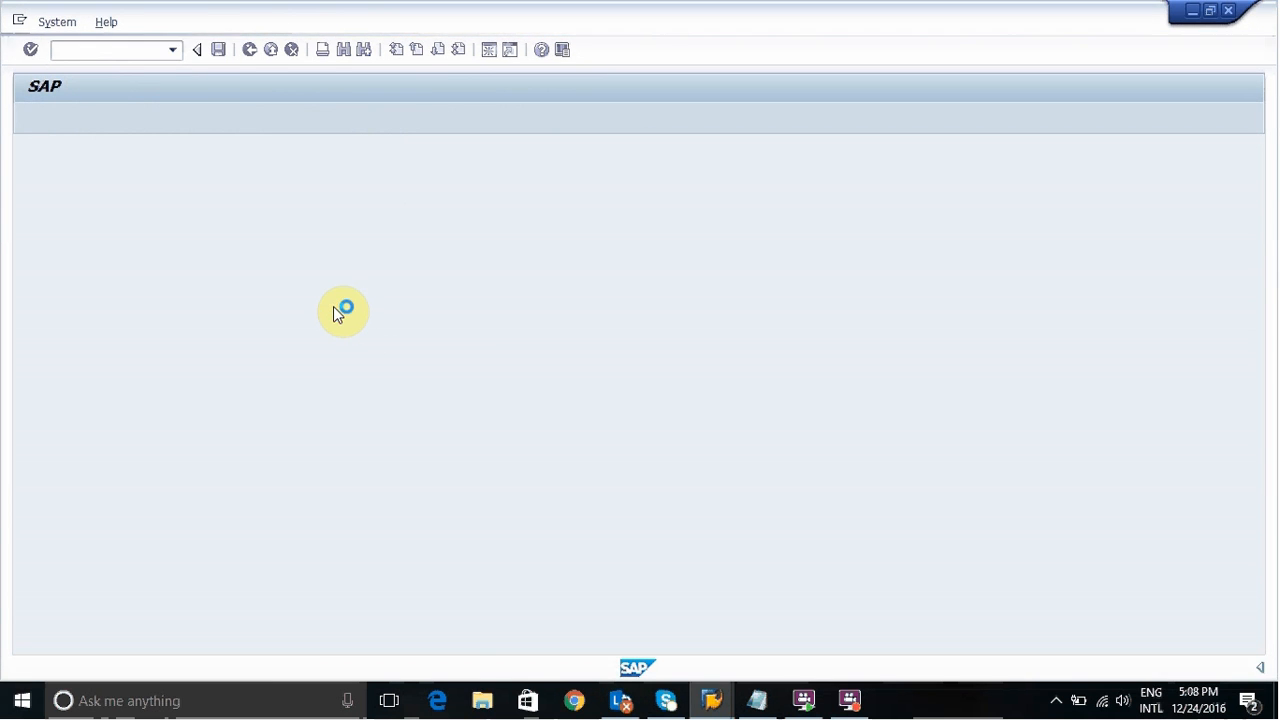
- Set the planning variables to version 0, periods 1 to 12 and fiscal year 2016
{"action": "left_click", "coordinate": [172, 211]}
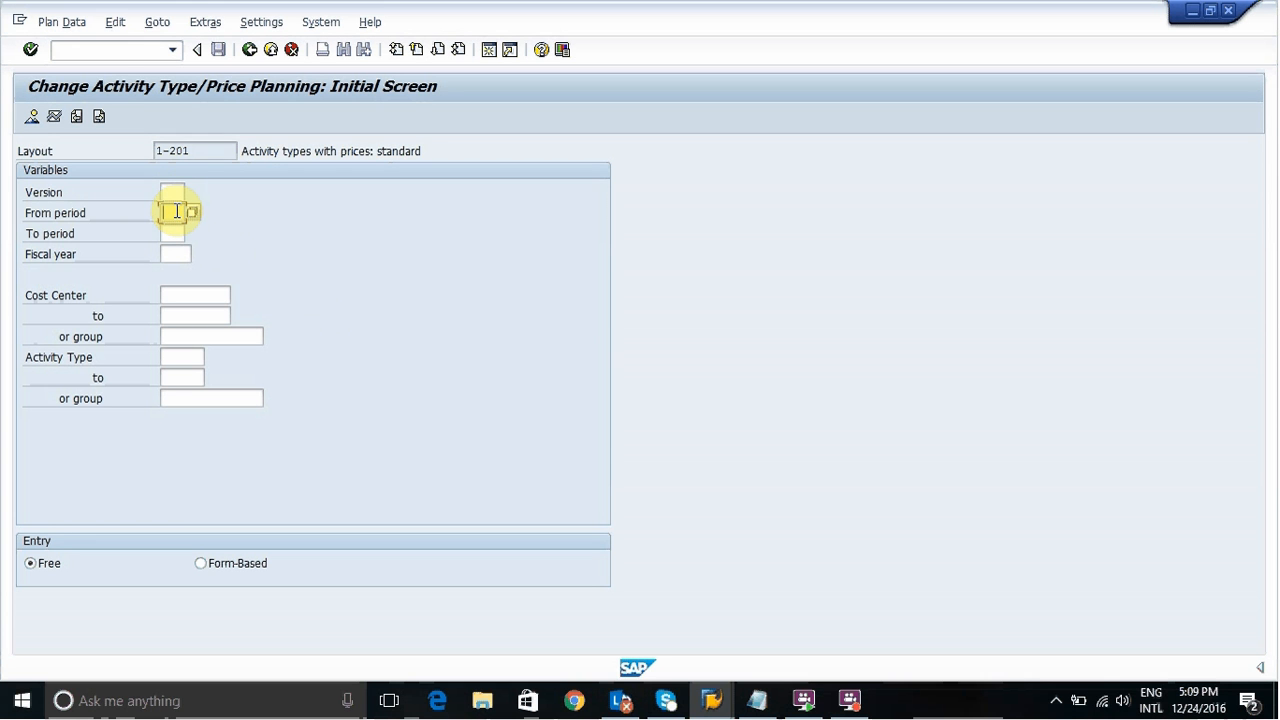
{"action": "left_click", "coordinate": [177, 195]}
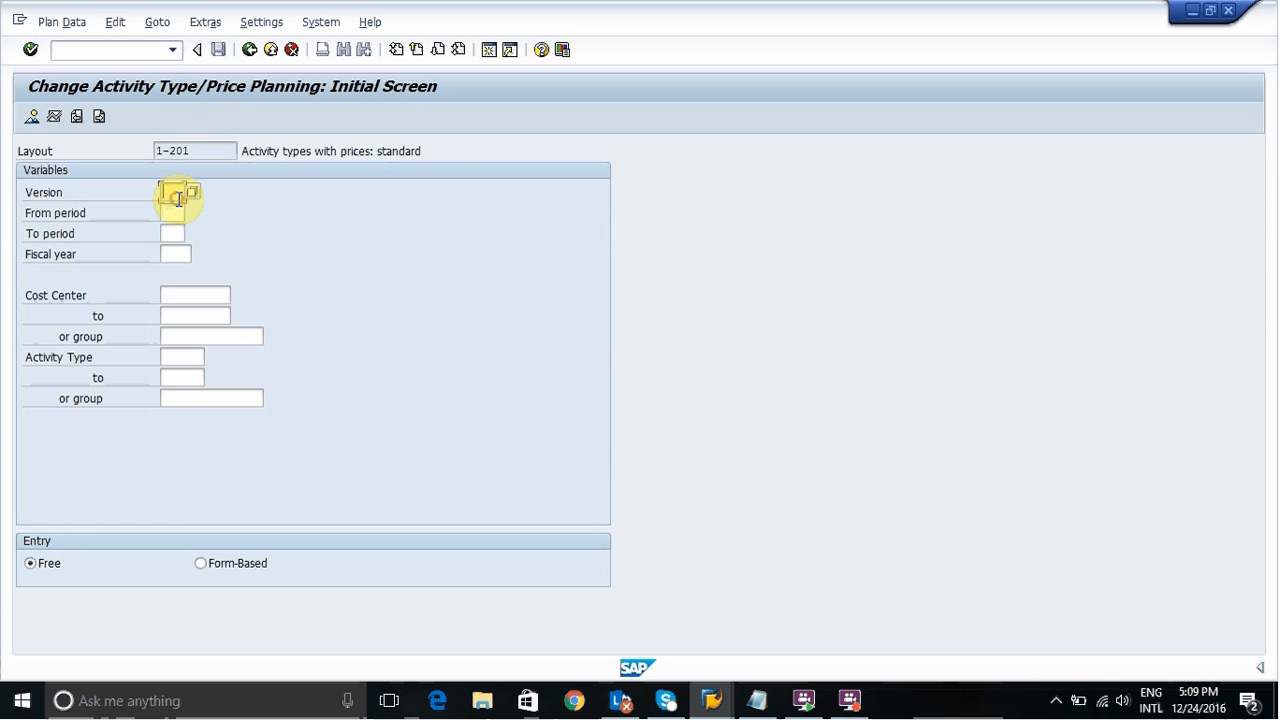
{"action": "type", "text": "0"}
{"action": "left_click", "coordinate": [178, 208]}
{"action": "type", "text": "1"}
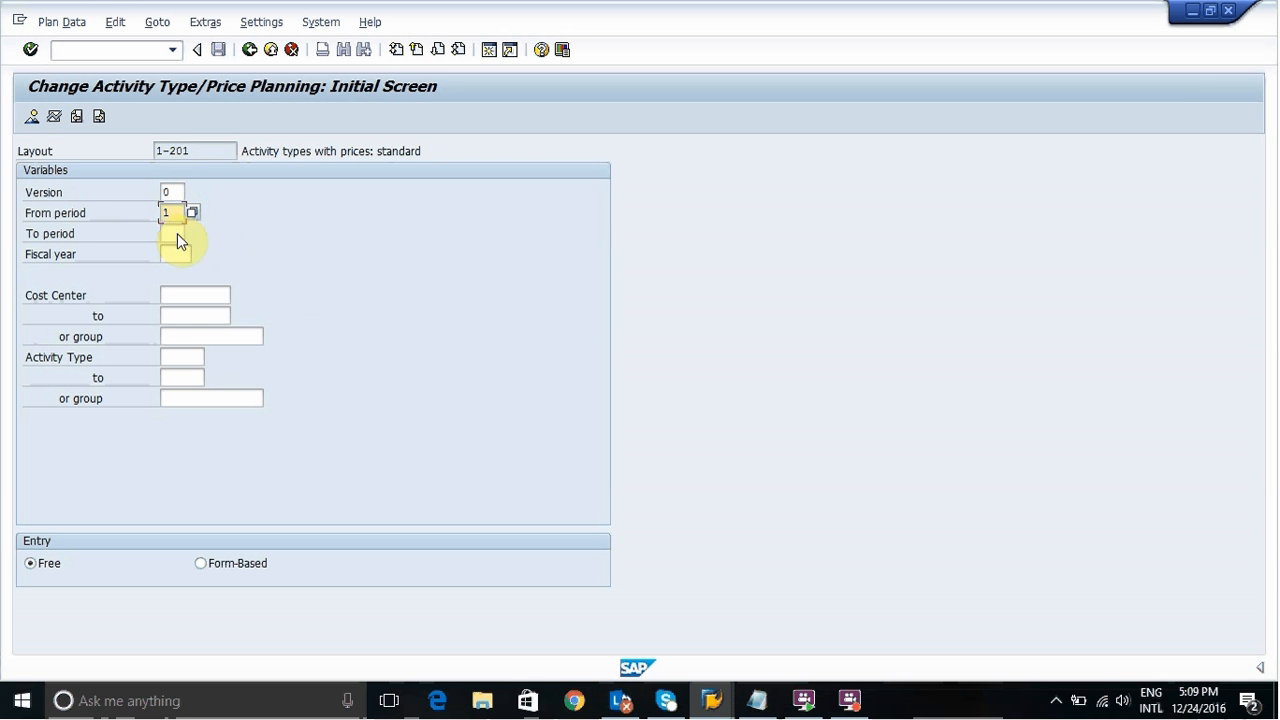
{"action": "left_click", "coordinate": [177, 238]}
{"action": "type", "text": "1"}
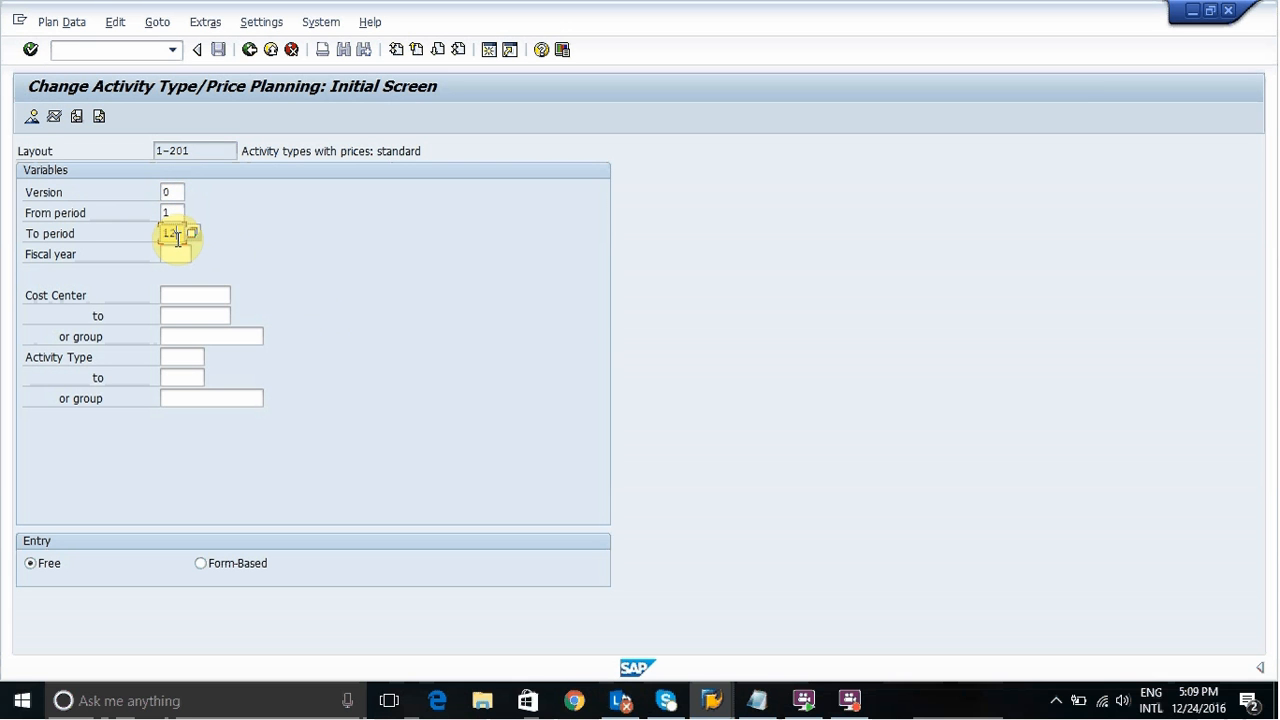
{"action": "type", "text": "2"}
{"action": "left_click", "coordinate": [177, 252]}
{"action": "type", "text": "2"}
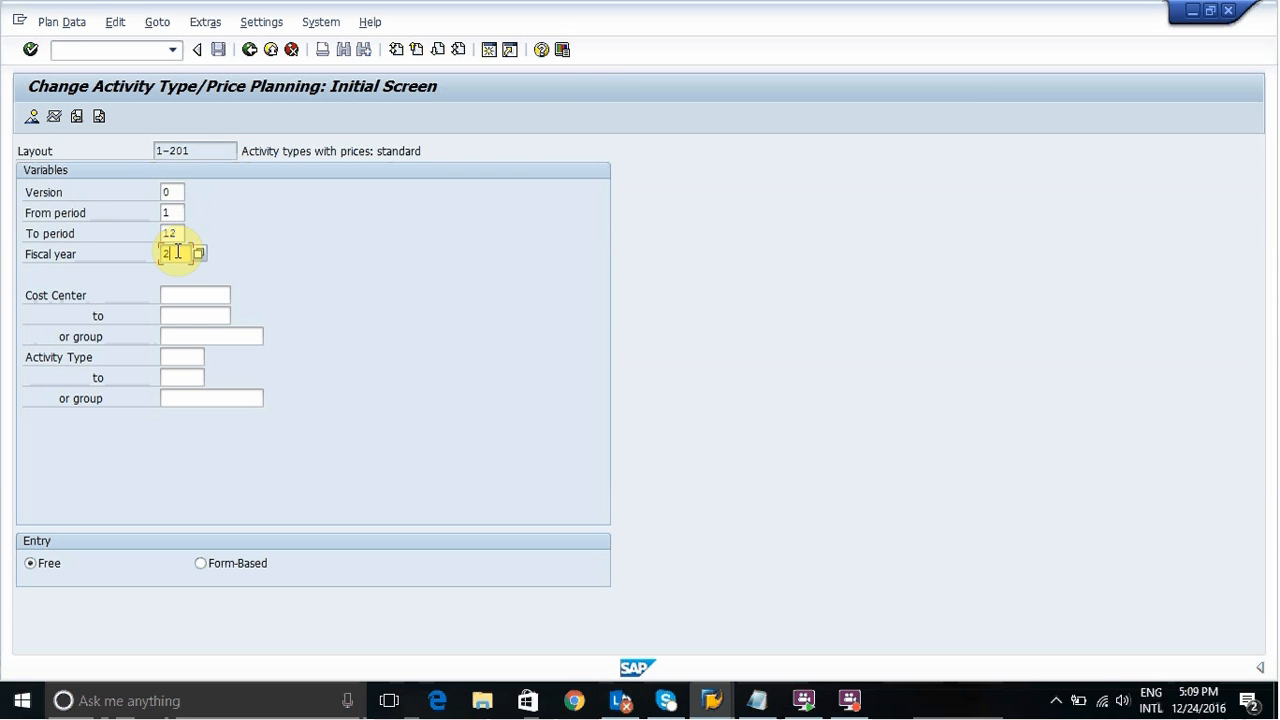
{"action": "type", "text": "016"}
- Choose cost center CANTEEN and activity type LABOUR from their value lists, and open the planning overview screen
{"action": "left_click", "coordinate": [204, 294]}
{"action": "left_click", "coordinate": [237, 295]}
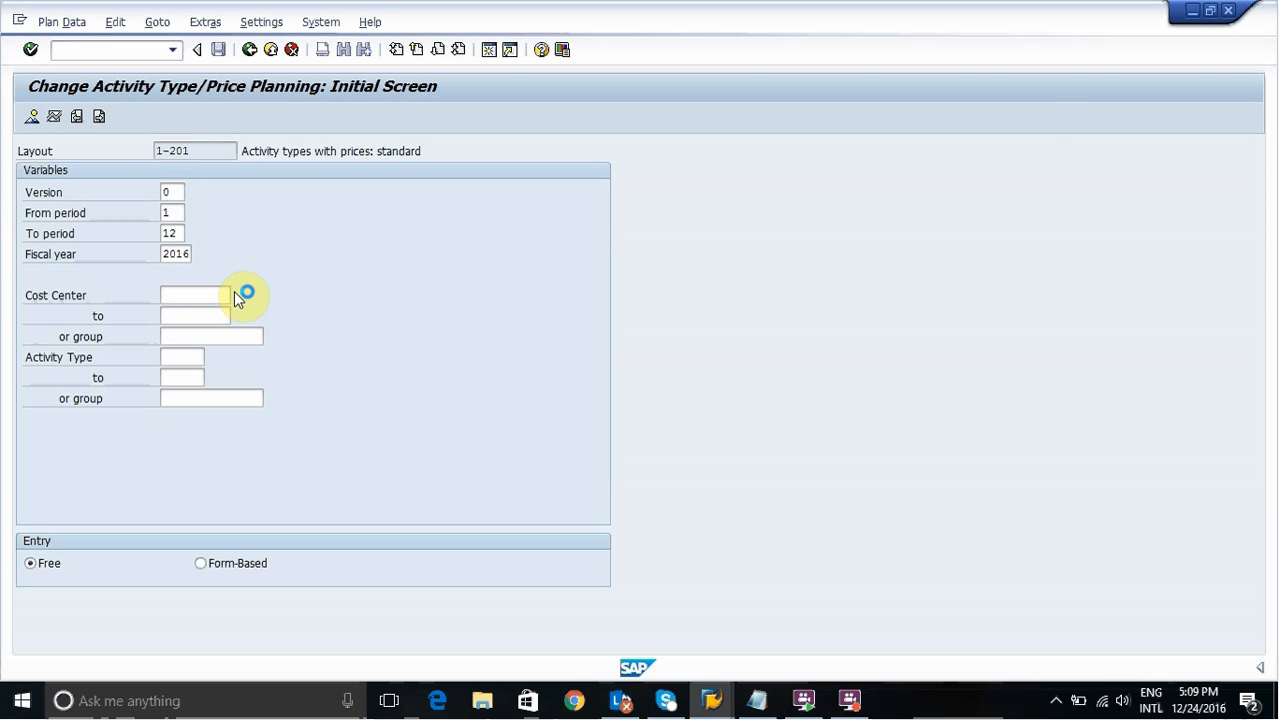
{"action": "key", "text": "Return"}
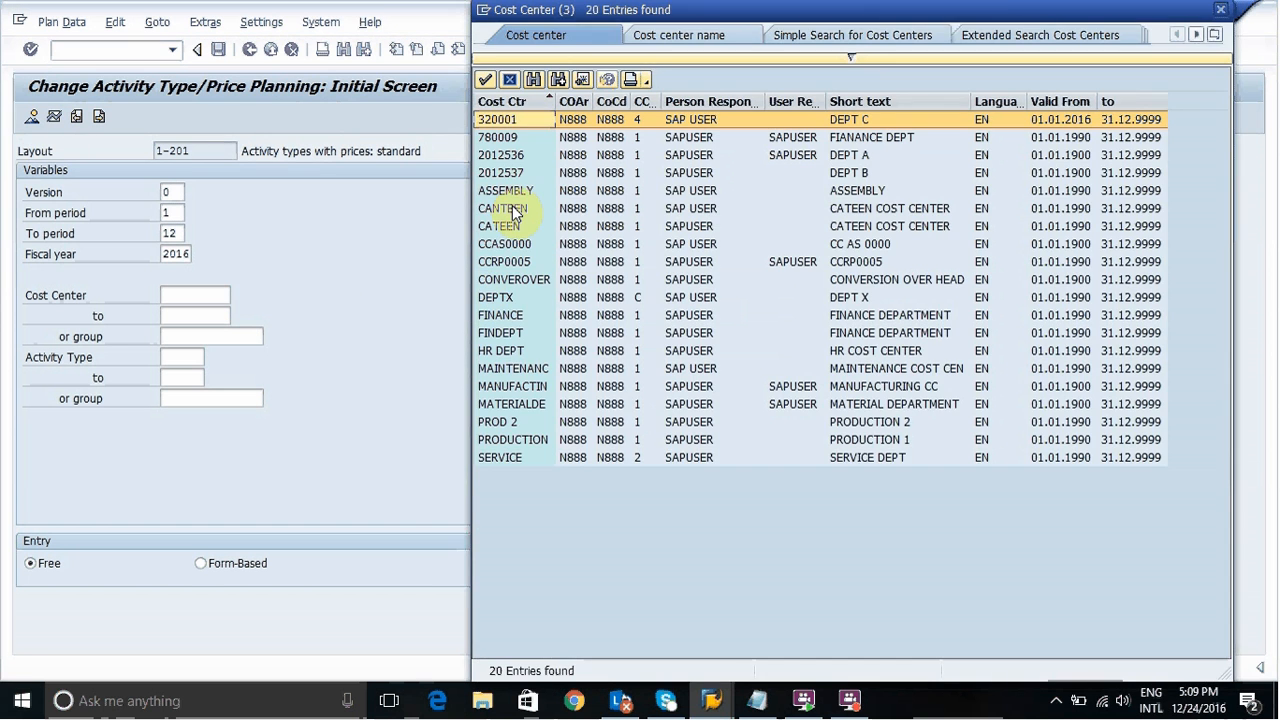
{"action": "double_click", "coordinate": [505, 208]}
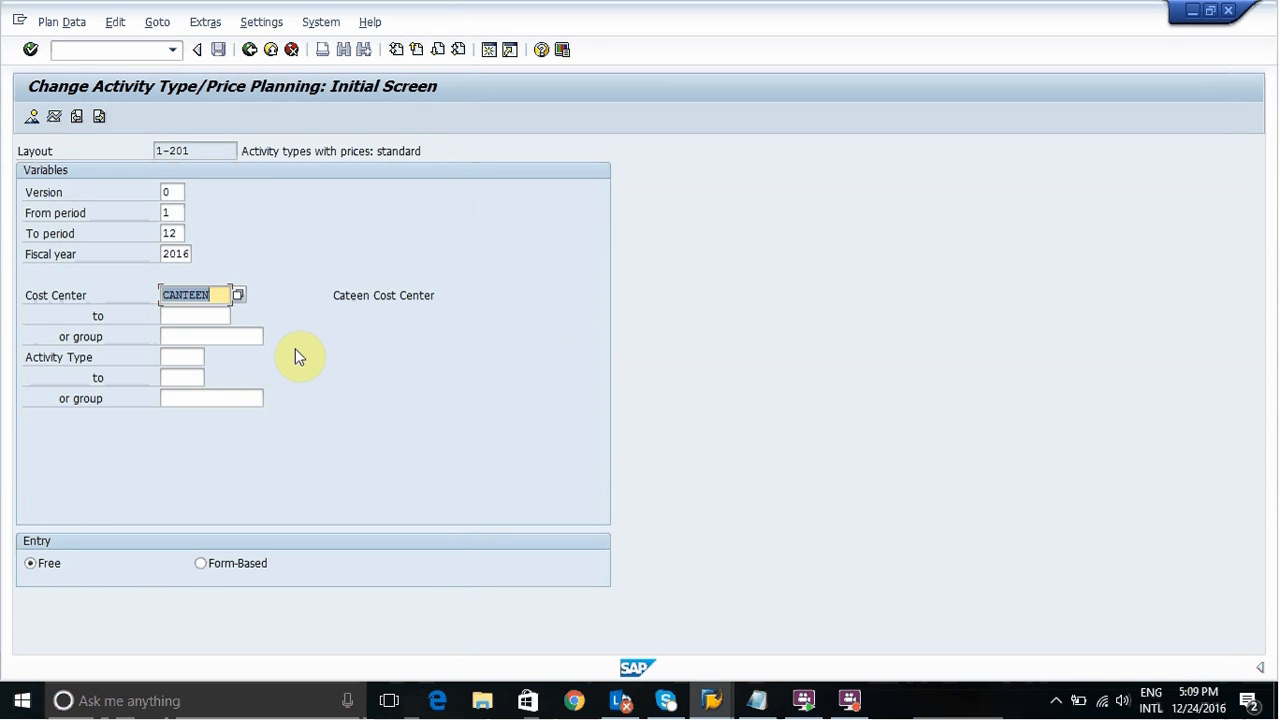
{"action": "left_click", "coordinate": [186, 358]}
{"action": "left_click", "coordinate": [213, 357]}
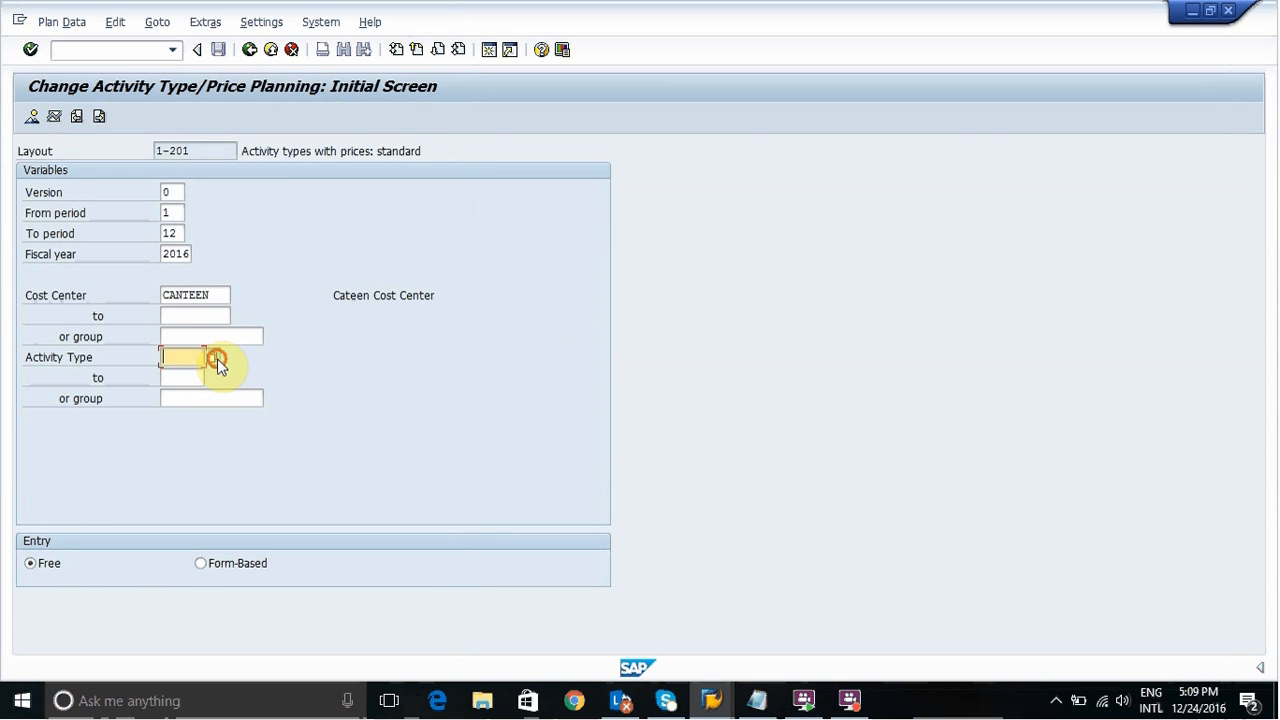
{"action": "key", "text": "Return"}
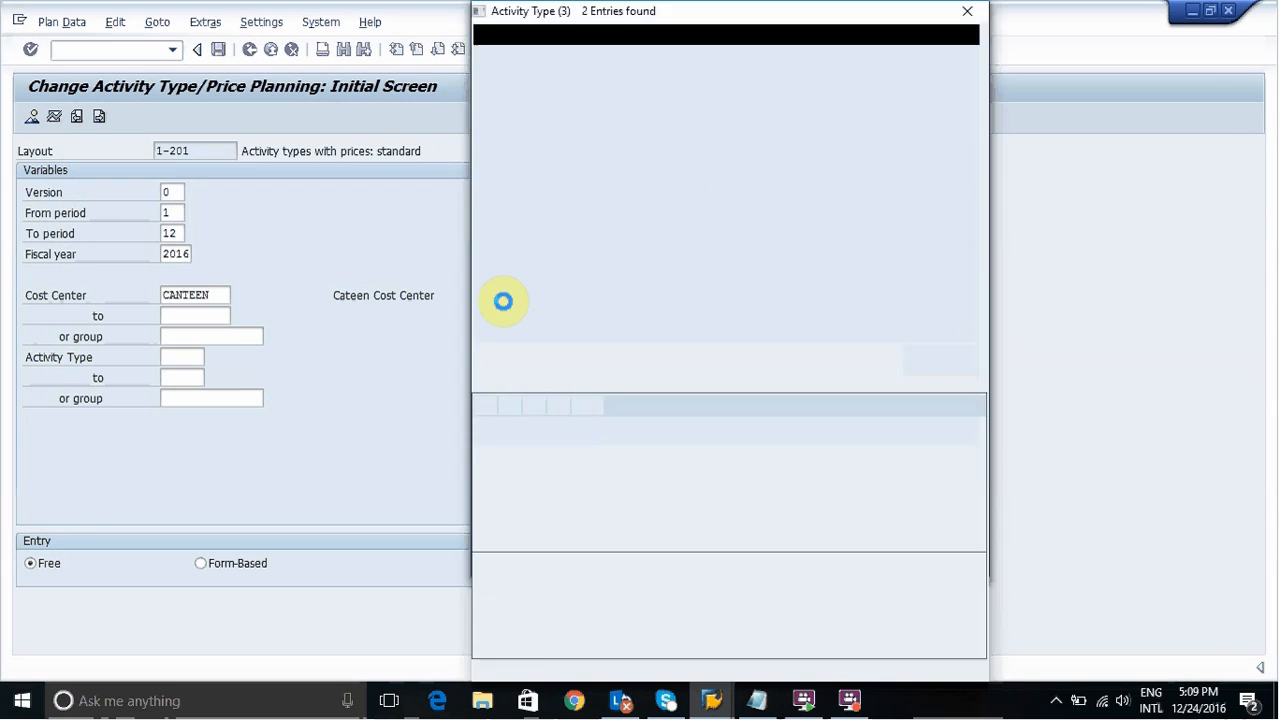
{"action": "double_click", "coordinate": [549, 116]}
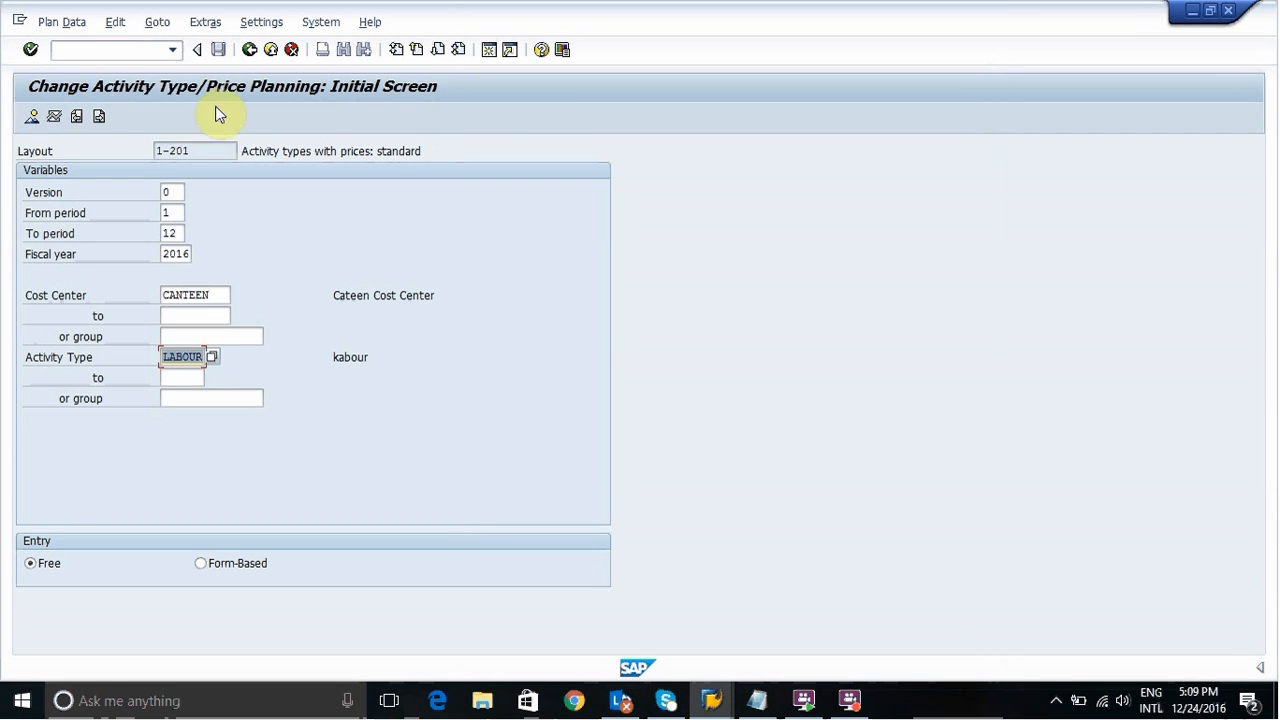
{"action": "left_click", "coordinate": [31, 118]}
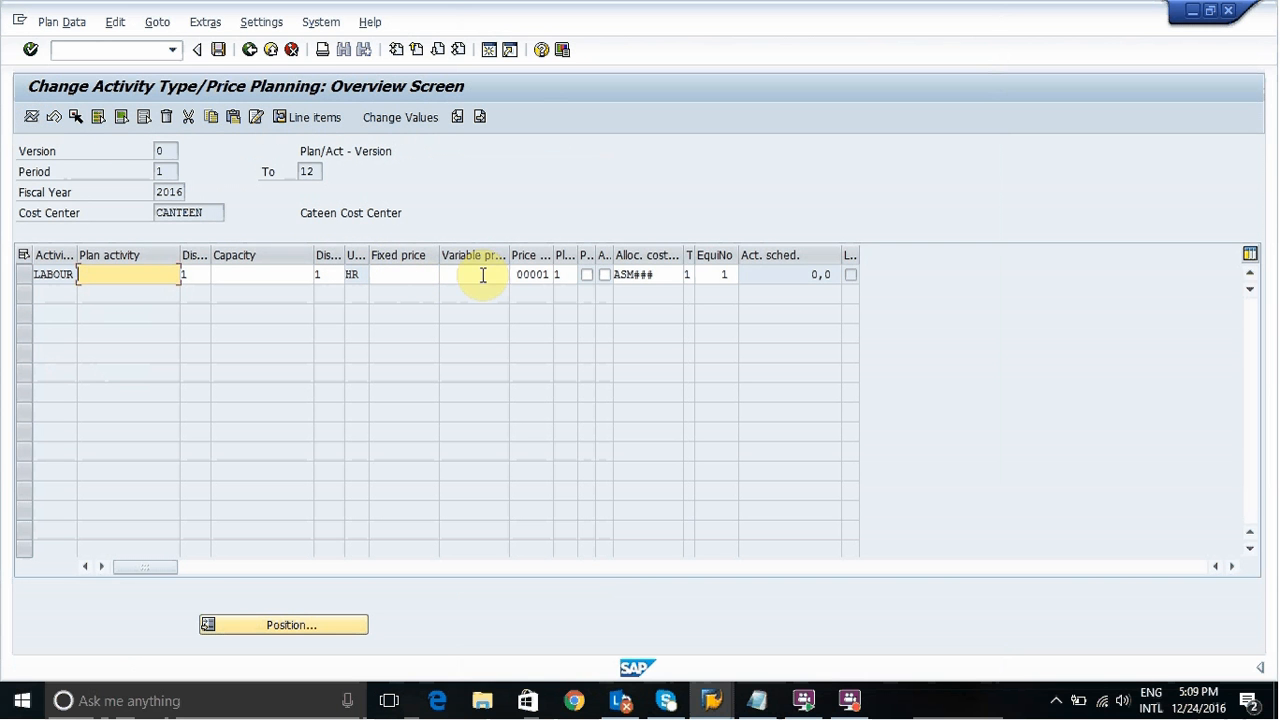
- Compare the Cost Share options of the SUGAR RAM entry with the fixed and variable price columns in the activity price planning session
{"action": "left_click", "coordinate": [710, 702]}
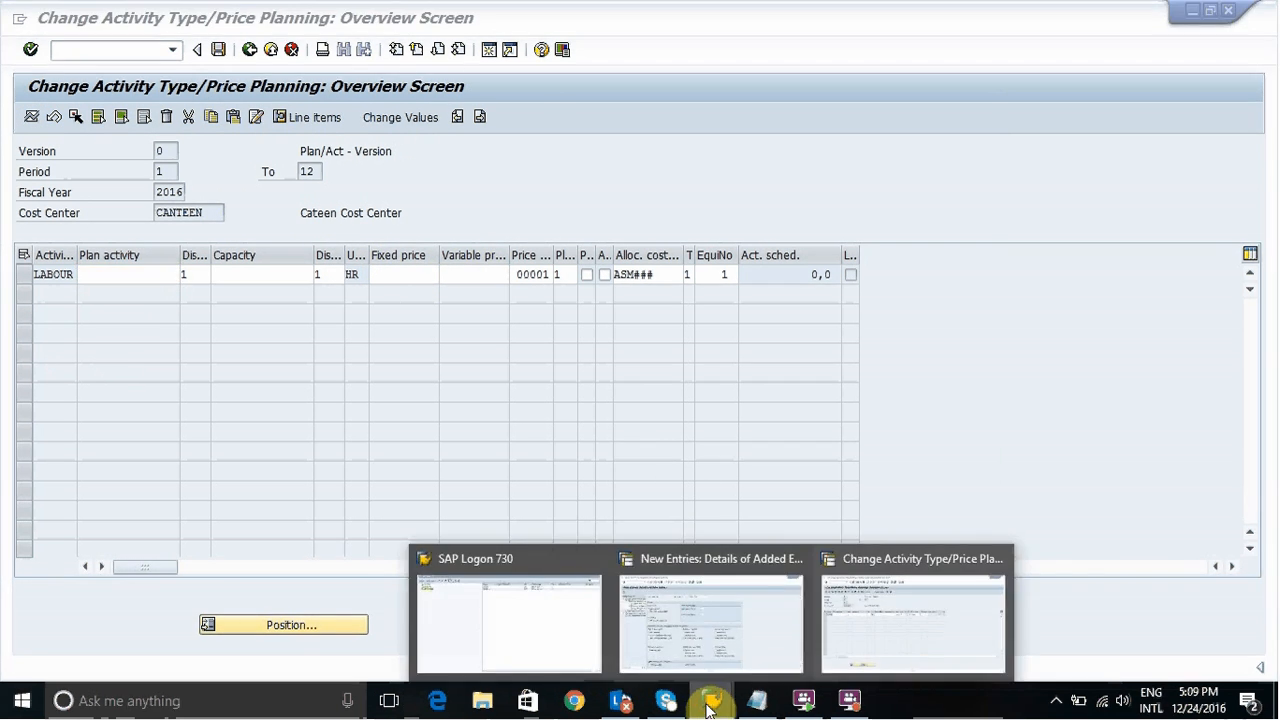
{"action": "left_click", "coordinate": [693, 640]}
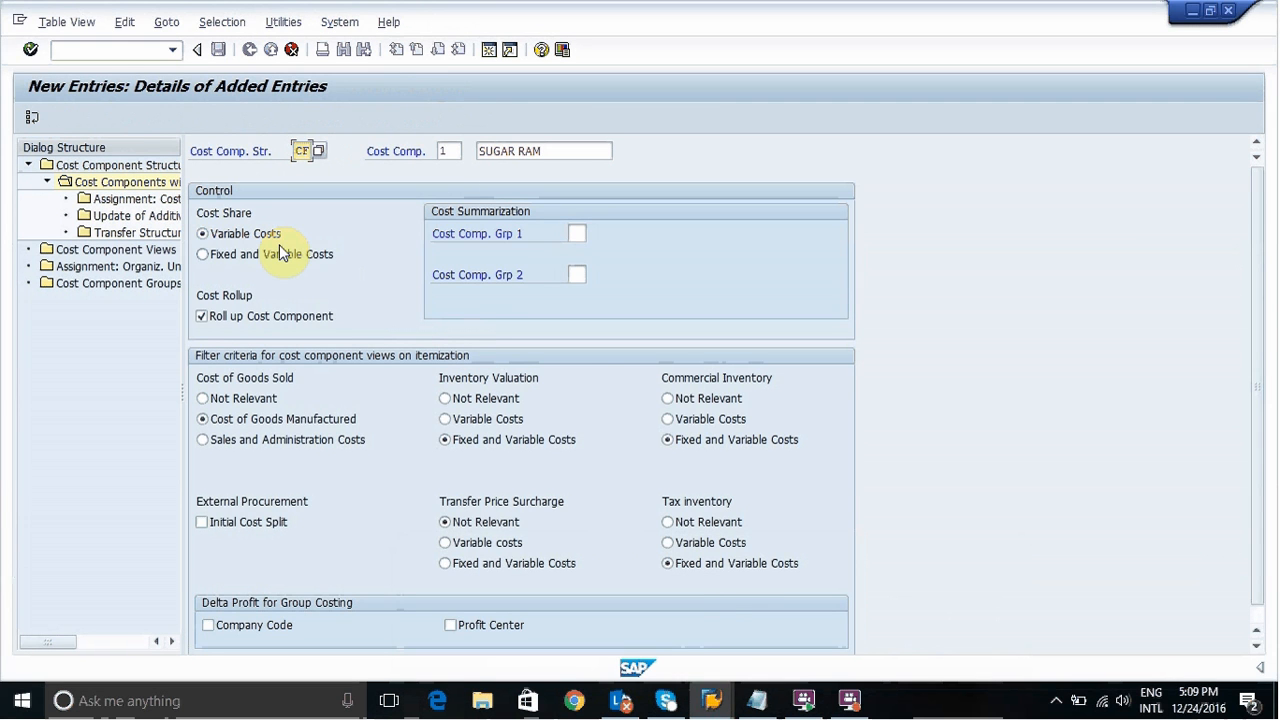
{"action": "left_click", "coordinate": [714, 700]}
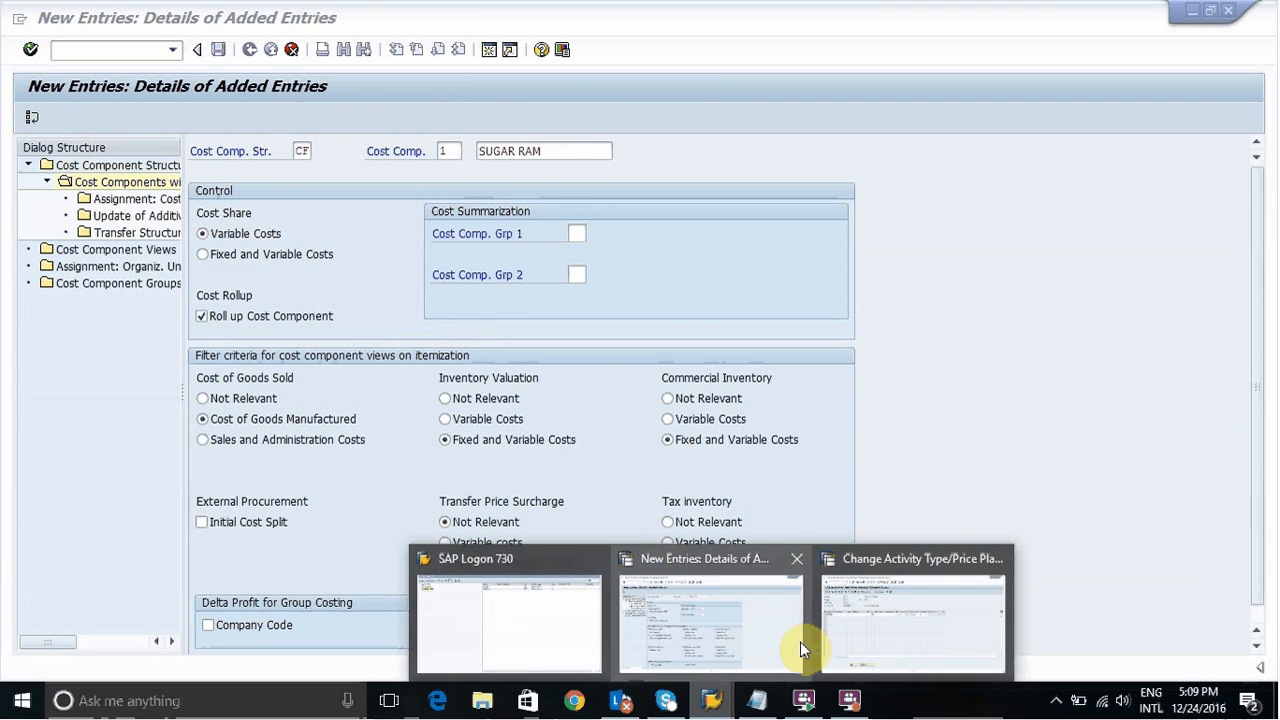
{"action": "left_click", "coordinate": [885, 634]}
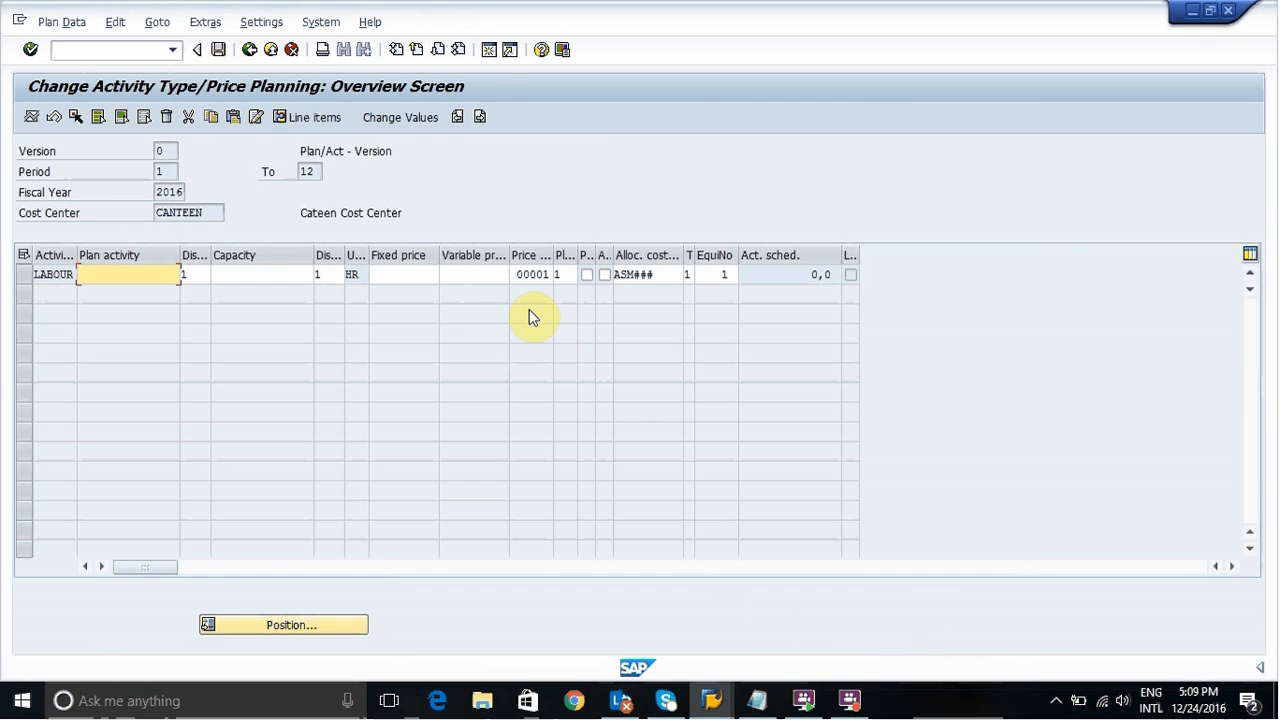
- Return to the SUGAR RAM cost component session and set its Cost Share to Fixed and Variable Costs
{"action": "left_click", "coordinate": [714, 700]}
{"action": "left_click", "coordinate": [680, 651]}
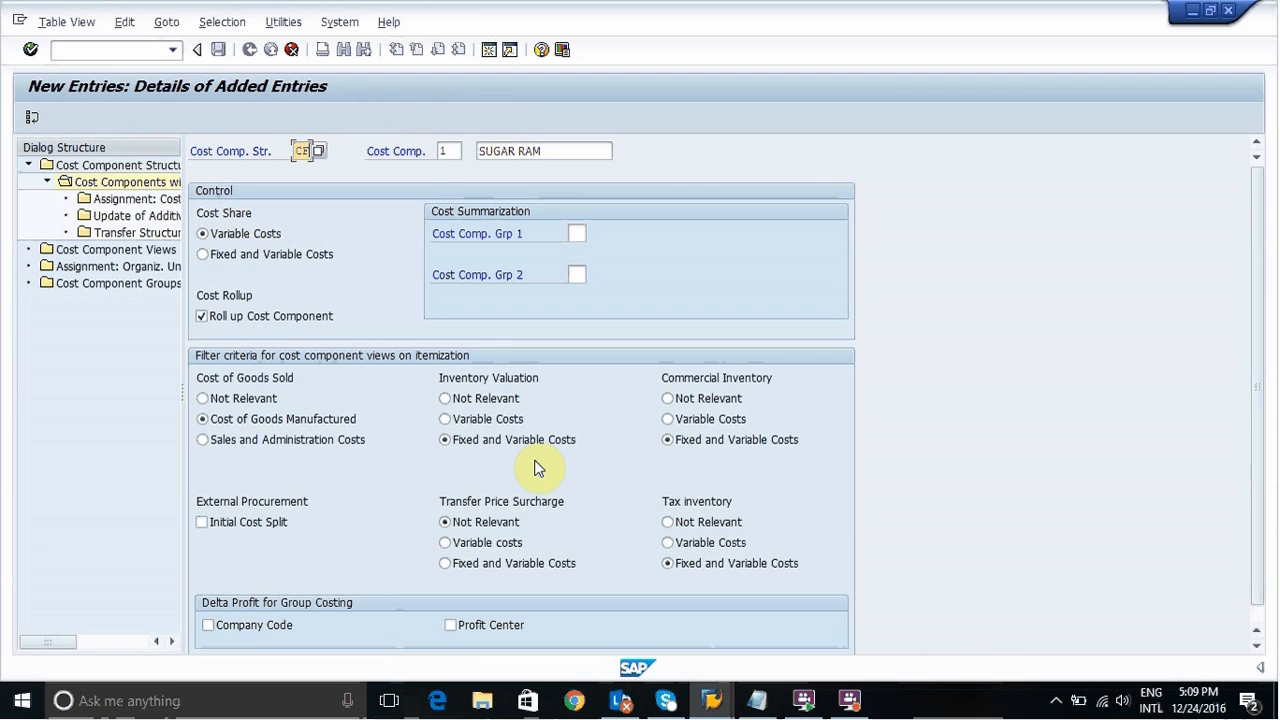
{"action": "left_click", "coordinate": [203, 255]}
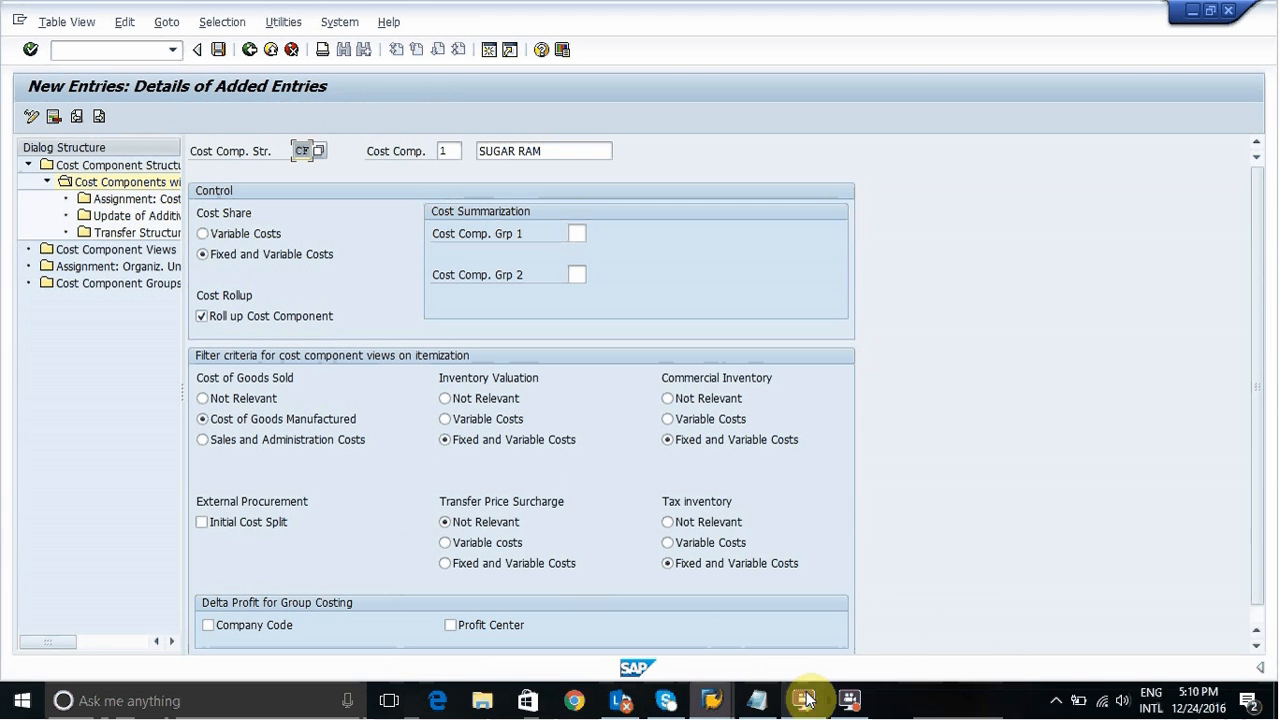
- Switch to the Notepad notes and add the heading ROLL UP COST COMPONENT below the cup of coffee list
{"action": "left_click", "coordinate": [760, 700]}
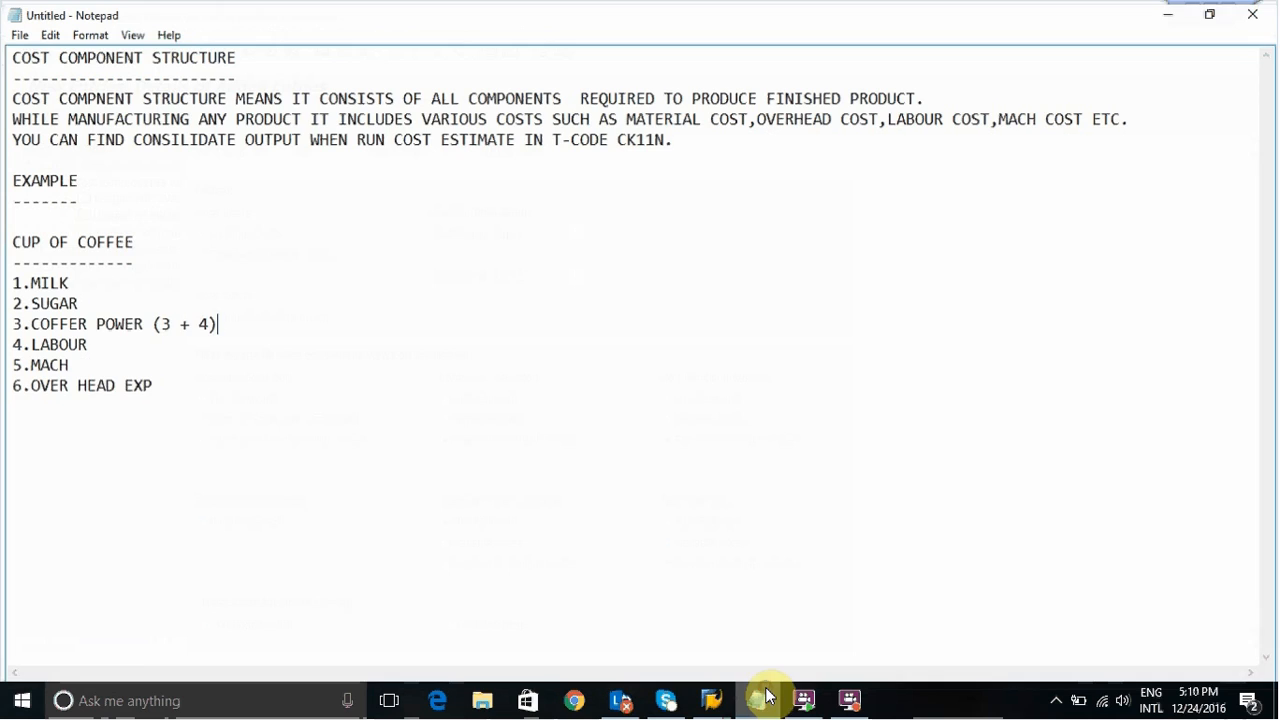
{"action": "left_click", "coordinate": [195, 392]}
{"action": "key", "text": "Return"}
{"action": "key", "text": "Return"}
{"action": "type", "text": "R"}
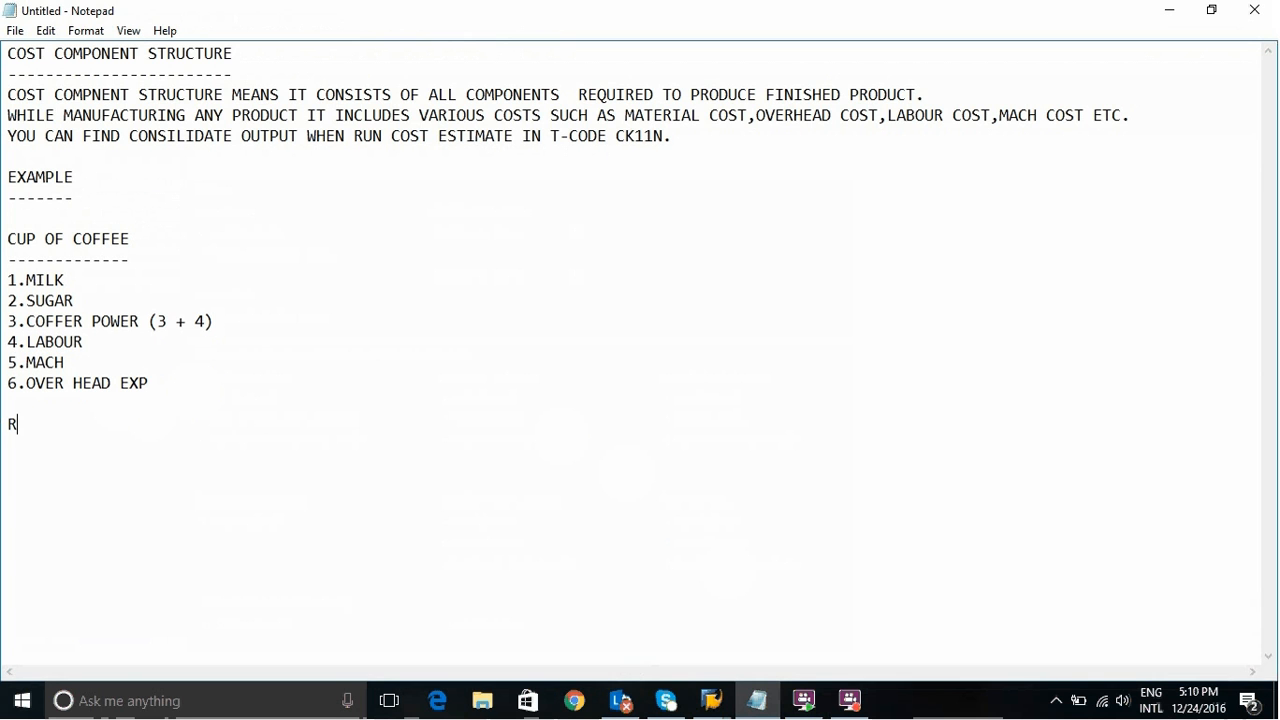
{"action": "type", "text": "OLL UP COST COMP"}
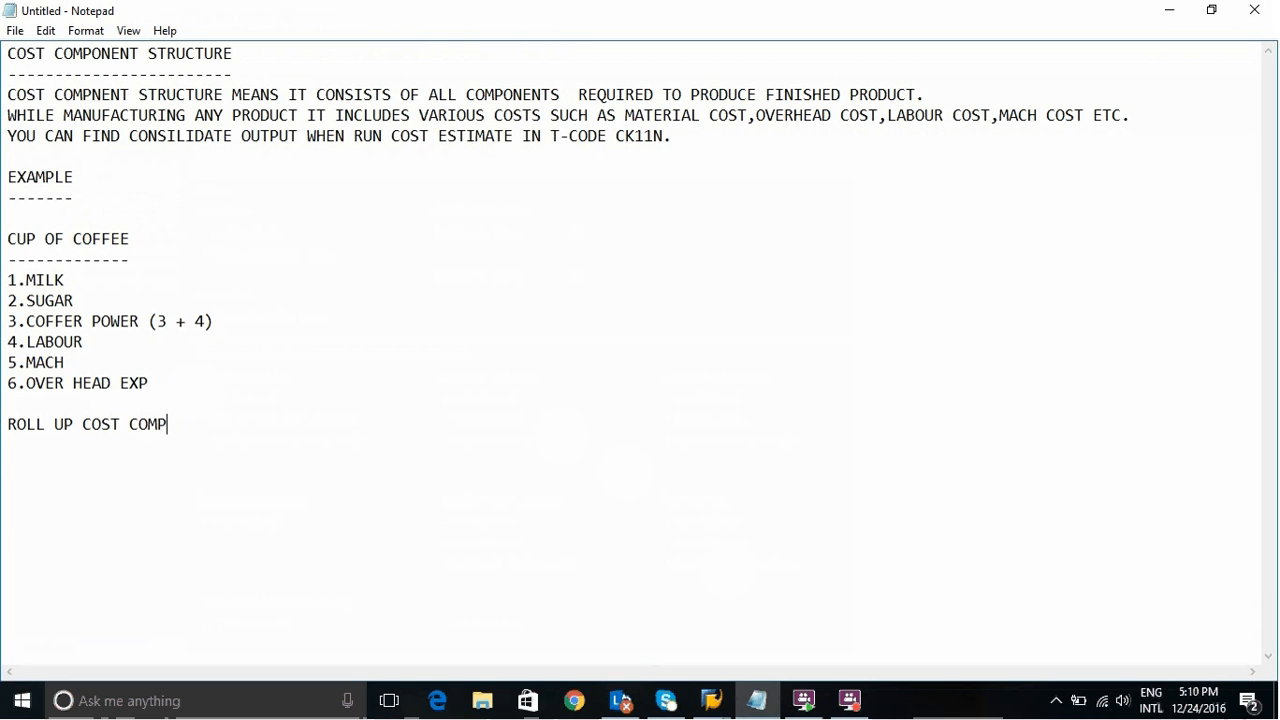
{"action": "type", "text": "ONENT"}
{"action": "key", "text": "Return"}
- Underline the heading with dashes and write "IT DETERMINES THE COST COMPNENT ARE ROLLED UP INTO NEXT HIGHEST COST LEVEL."
{"action": "type", "text": "---------------------- IT DETER"}
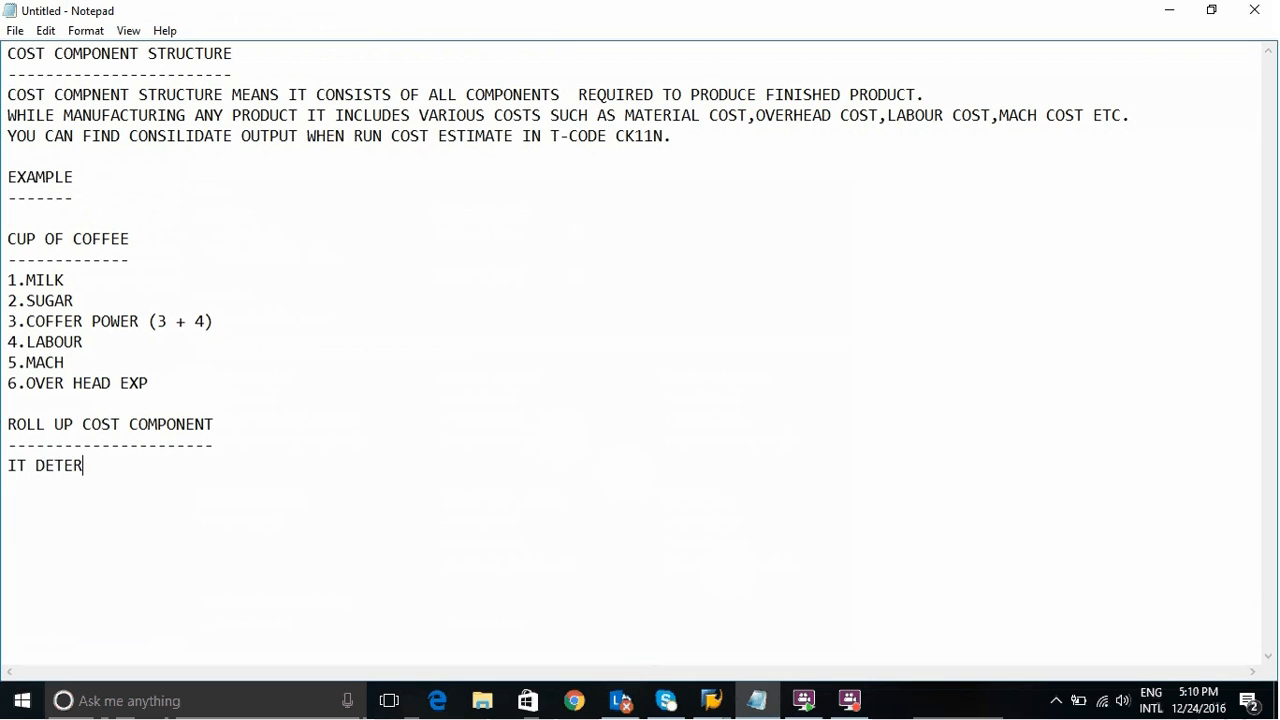
{"action": "type", "text": "MINES THE COST"}
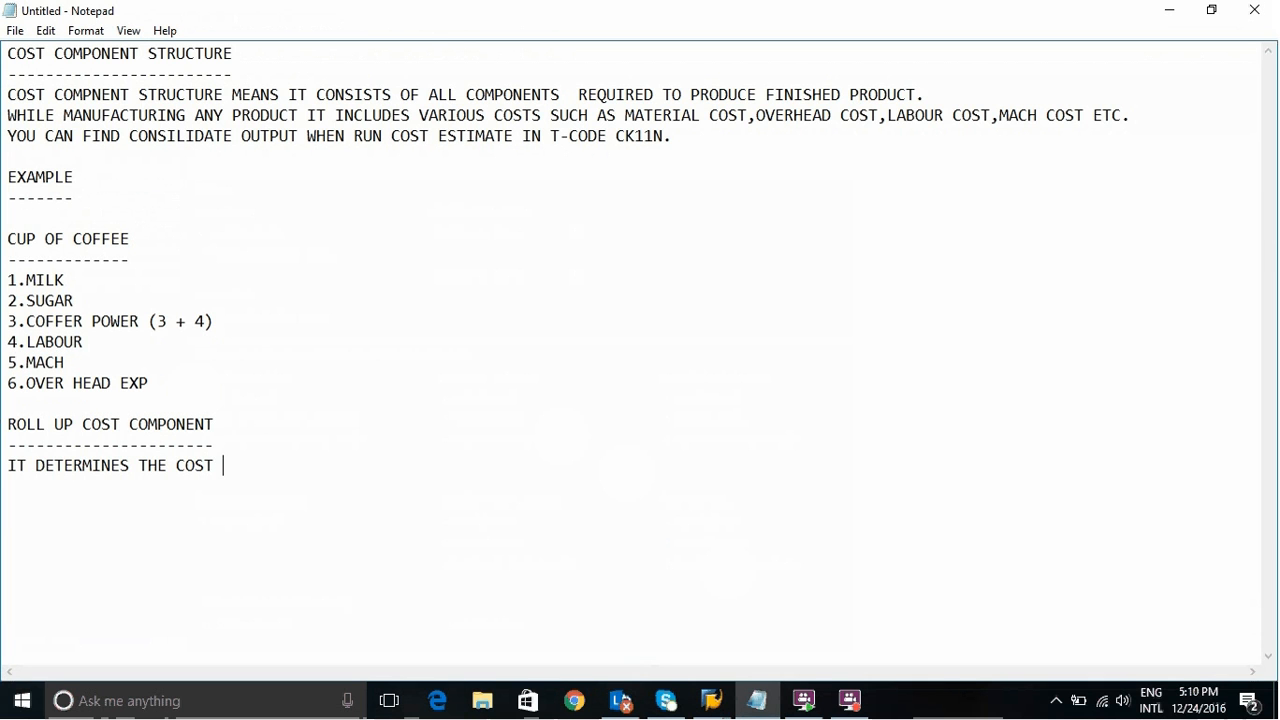
{"action": "type", "text": "COMPNENT ARE ROL"}
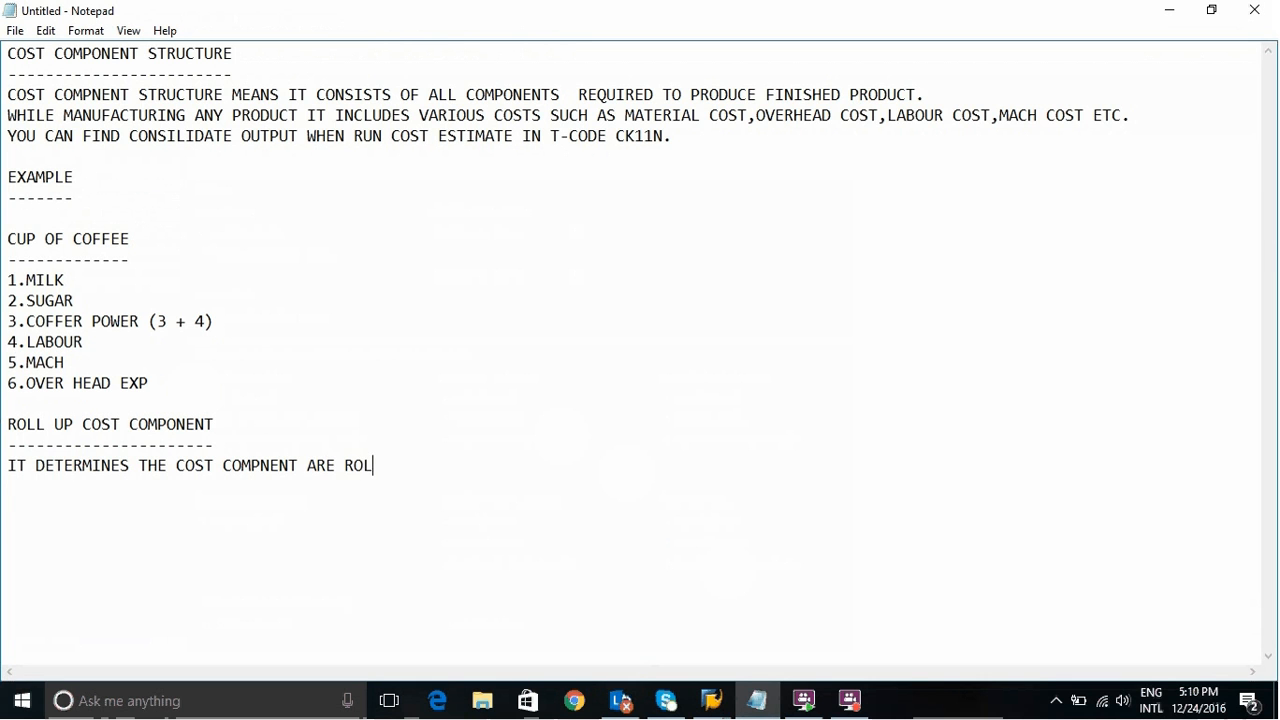
{"action": "type", "text": "LED UP INTO"}
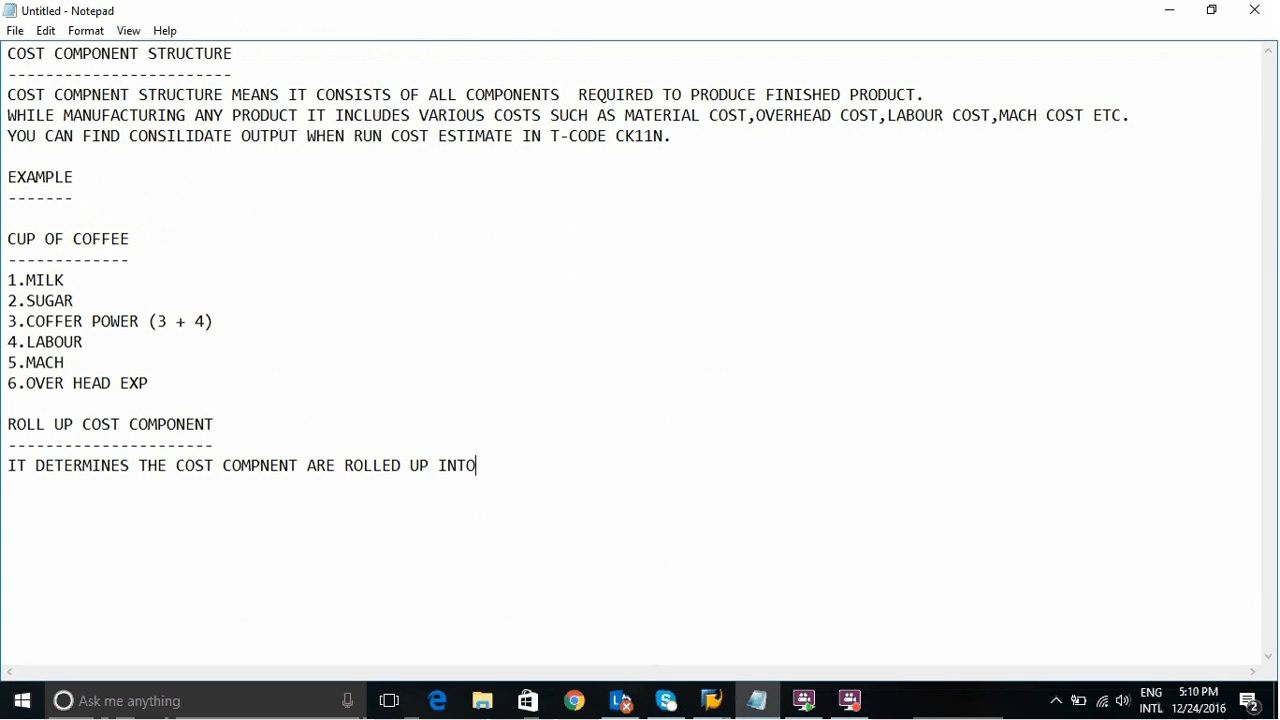
{"action": "type", "text": " NEXT HIGHED"}
{"action": "key", "text": "BackSpace"}
{"action": "type", "text": "ST C"}
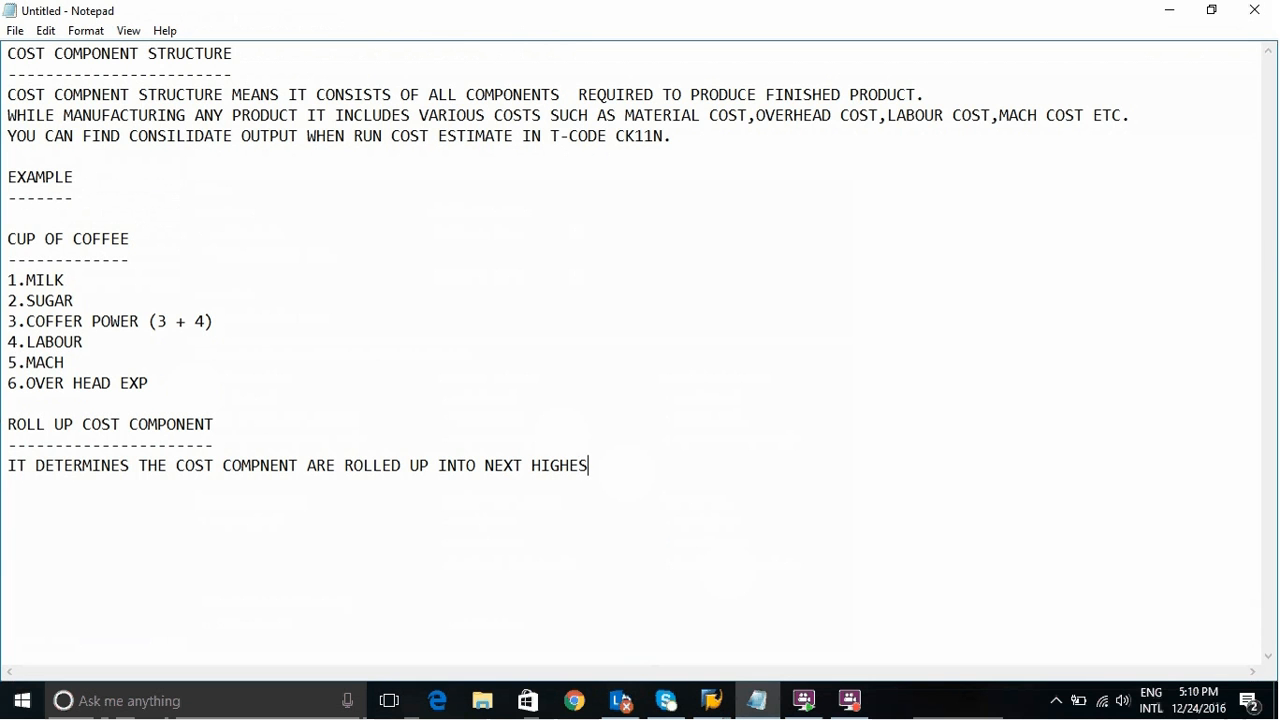
{"action": "type", "text": "OST LEVE"}
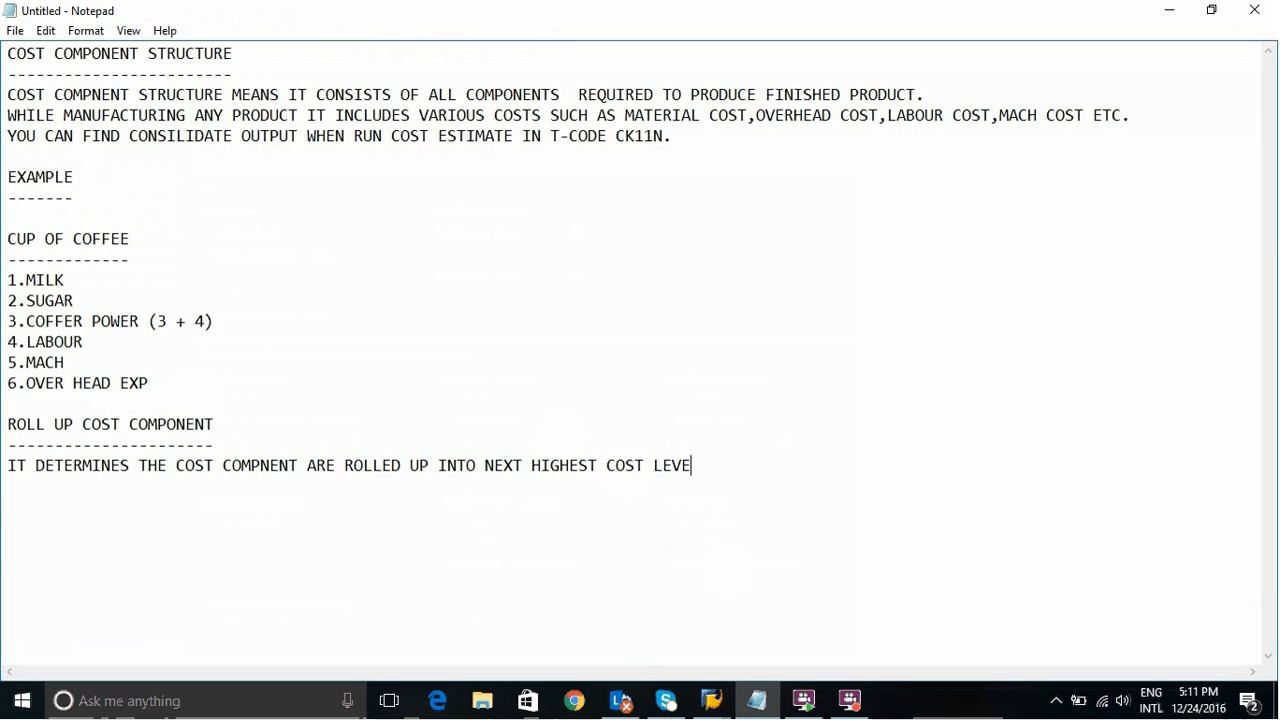
{"action": "type", "text": "L."}
- Add the example formula "RAM = (SEMIFIN RAM + RAWM)" below the roll-up definition
{"action": "key", "text": "Return"}
{"action": "type", "text": "FG"}
{"action": "key", "text": "BackSpace"}
{"action": "key", "text": "BackSpace"}
{"action": "type", "text": "RA"}
{"action": "type", "text": "M"}
{"action": "type", "text": " ("}
{"action": "type", "text": " = "}
{"action": "type", "text": "("}
{"action": "type", "text": "S"}
{"action": "key", "text": "BackSpace"}
{"action": "type", "text": "SEMI"}
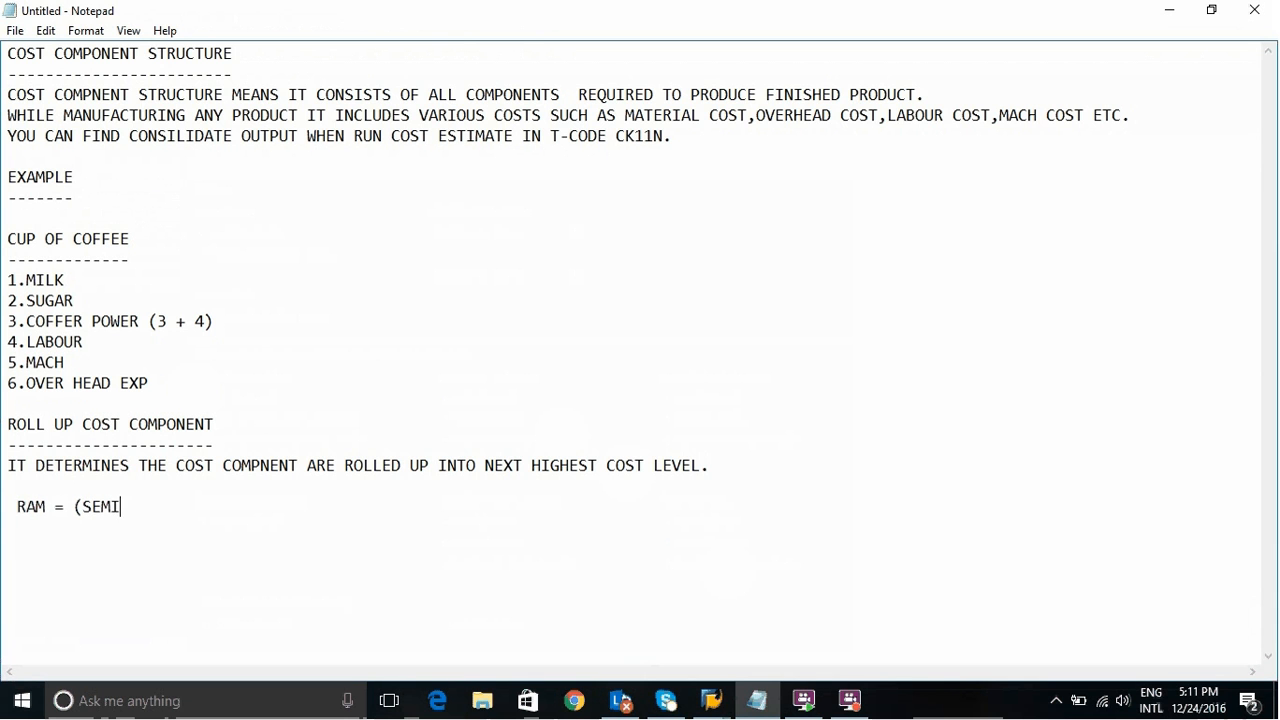
{"action": "type", "text": "FIN RAM + RAW"}
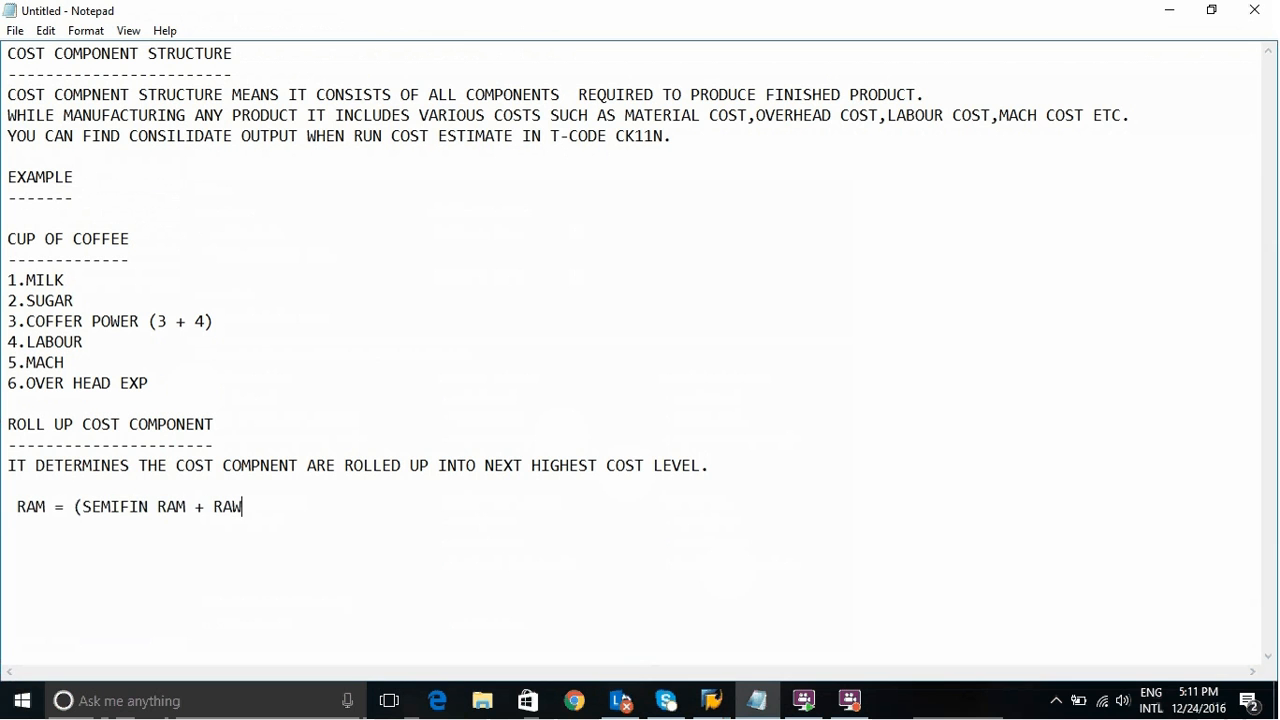
{"action": "type", "text": "M)"}
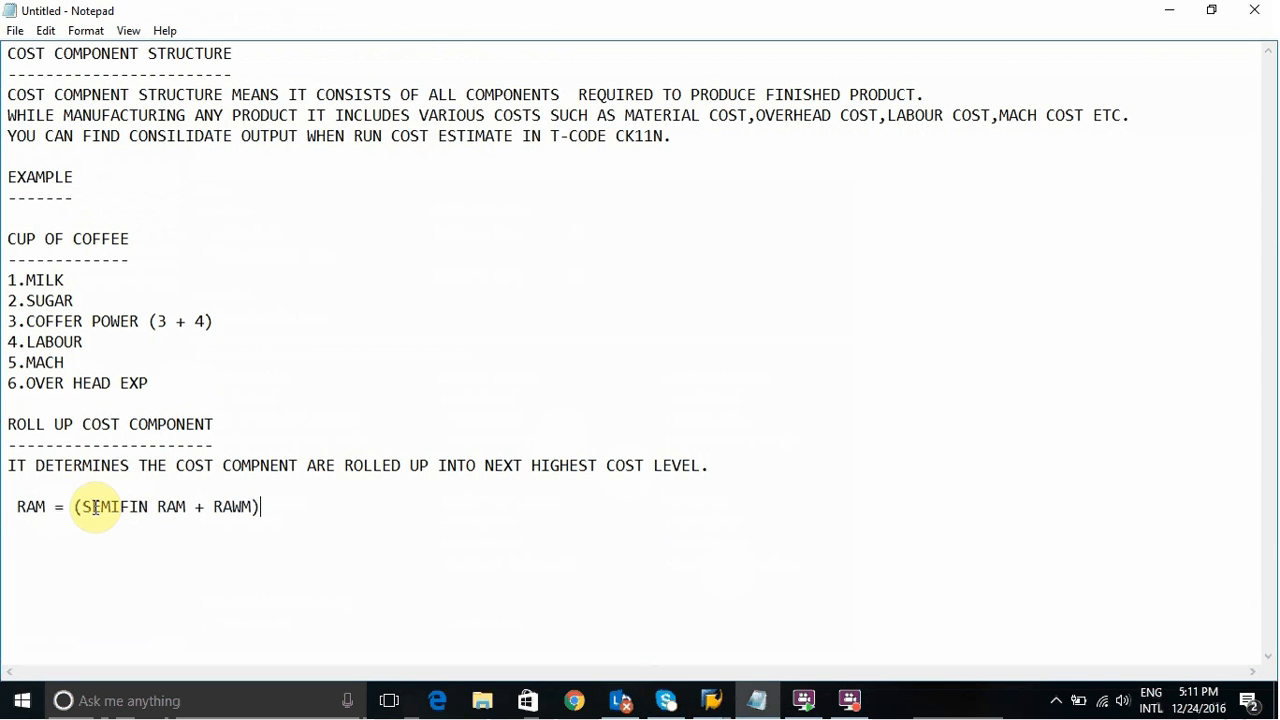
- Replace SEMIFIN RAM in the example formula with 20
{"action": "left_click", "coordinate": [196, 507]}
{"action": "key", "text": "BackSpace"}
{"action": "key", "text": "BackSpace"}
{"action": "key", "text": "BackSpace"}
{"action": "key", "text": "BackSpace"}
{"action": "key", "text": "BackSpace"}
{"action": "key", "text": "BackSpace"}
{"action": "key", "text": "BackSpace"}
{"action": "key", "text": "BackSpace"}
{"action": "key", "text": "BackSpace"}
{"action": "key", "text": "BackSpace"}
{"action": "key", "text": "BackSpace"}
{"action": "key", "text": "BackSpace"}
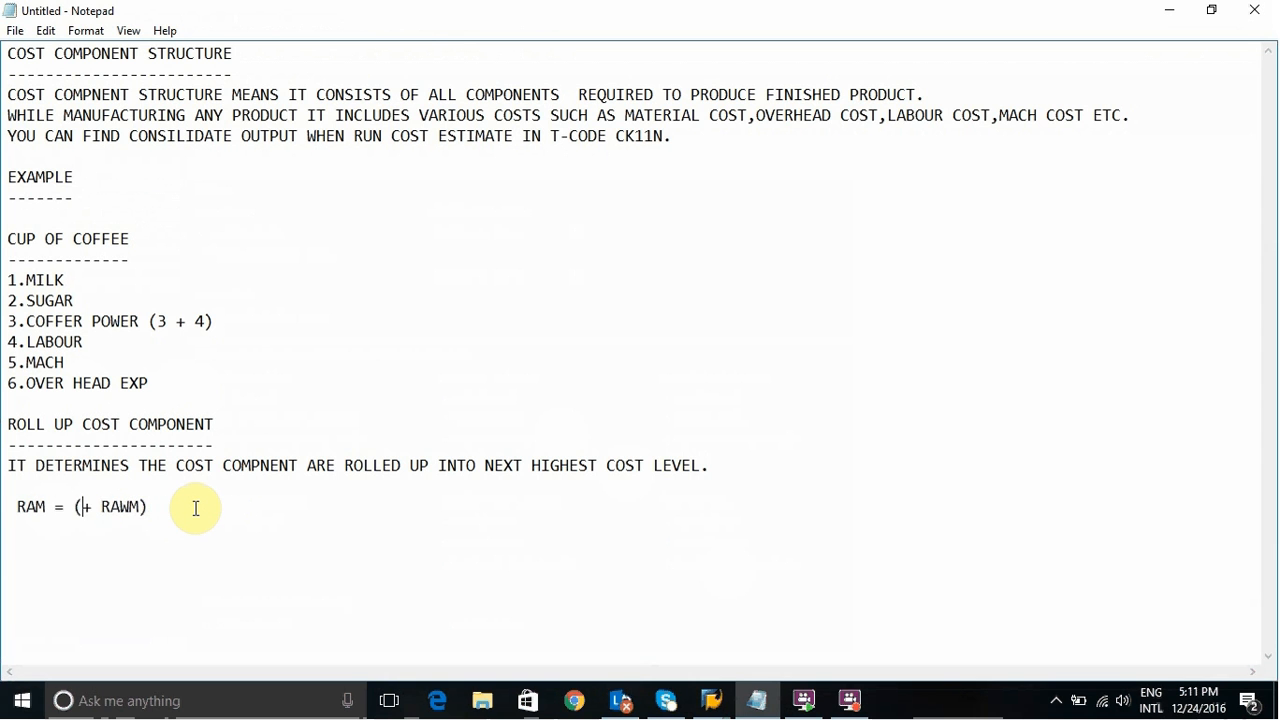
{"action": "type", "text": "20"}
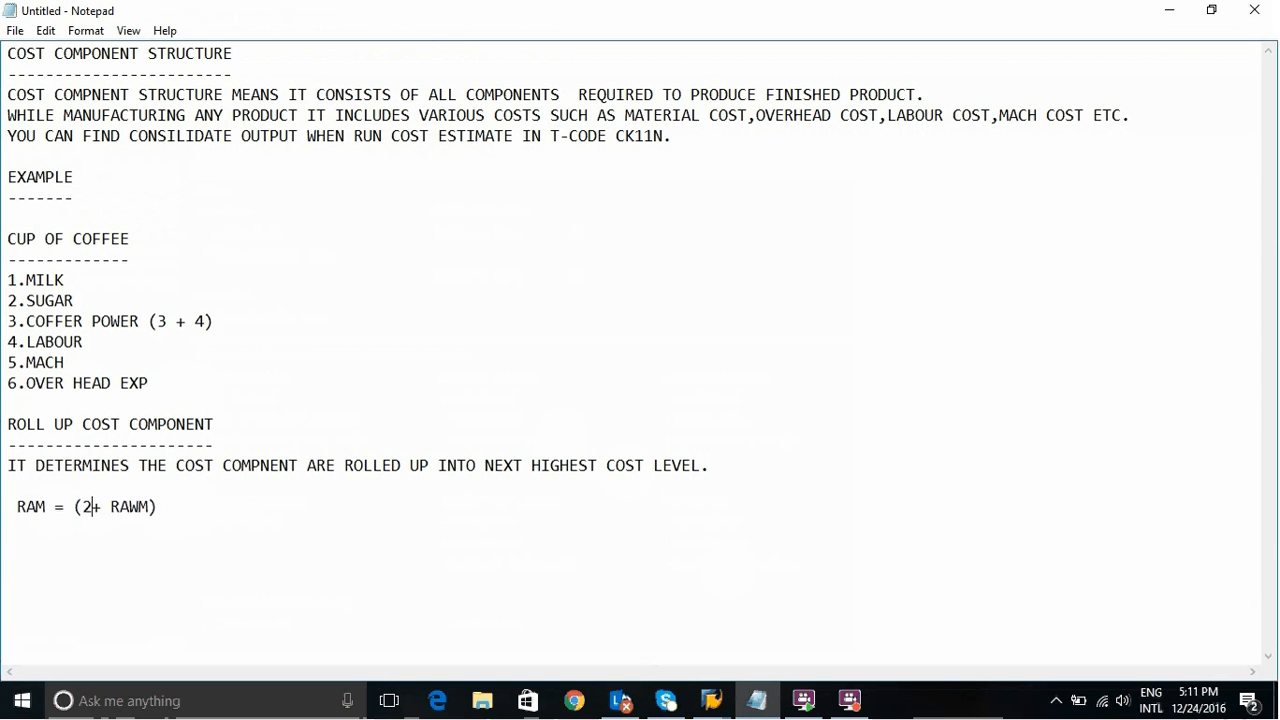
- Replace RAWM in the example formula with 10
{"action": "left_click", "coordinate": [156, 506]}
{"action": "key", "text": "BackSpace"}
{"action": "key", "text": "BackSpace"}
{"action": "key", "text": "BackSpace"}
{"action": "key", "text": "BackSpace"}
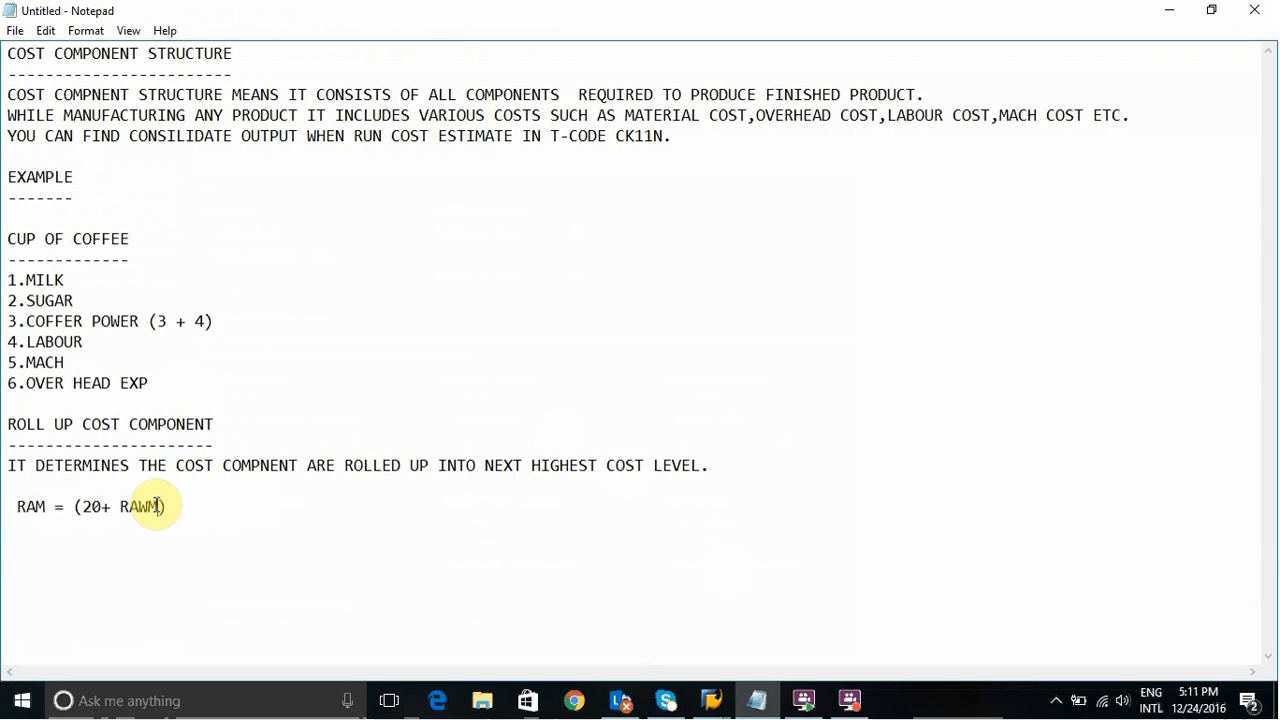
{"action": "type", "text": "10"}
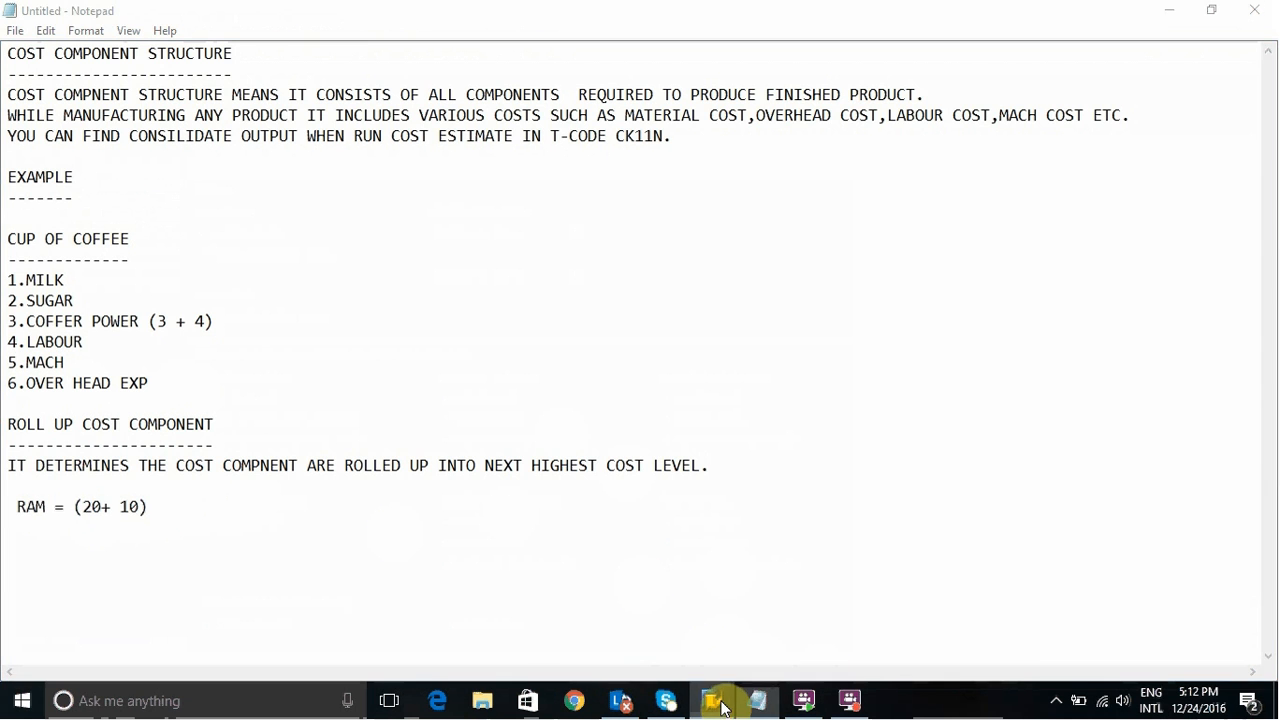
- Switch back to the SAP cost component session and save the new SUGAR RAM entry
{"action": "mouse_move", "coordinate": [724, 704]}
{"action": "left_click", "coordinate": [749, 614]}
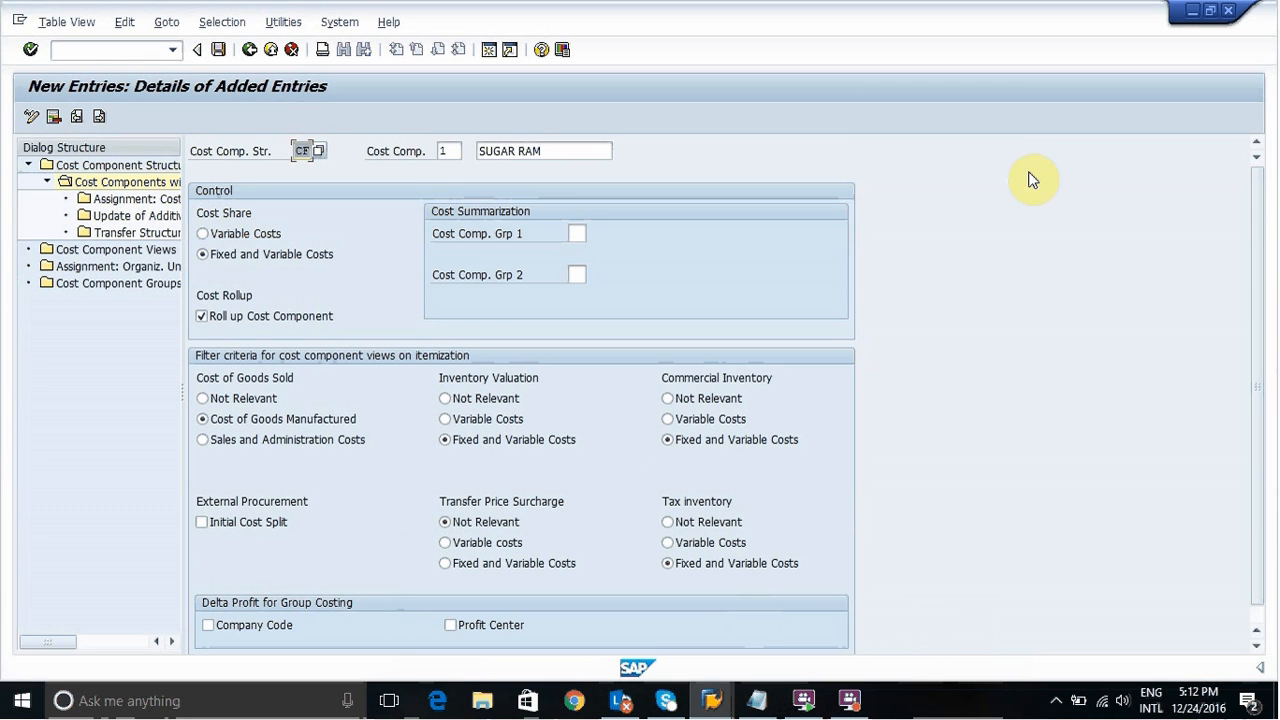
{"action": "key", "text": "Tab"}
{"action": "key", "text": "ctrl+s"}
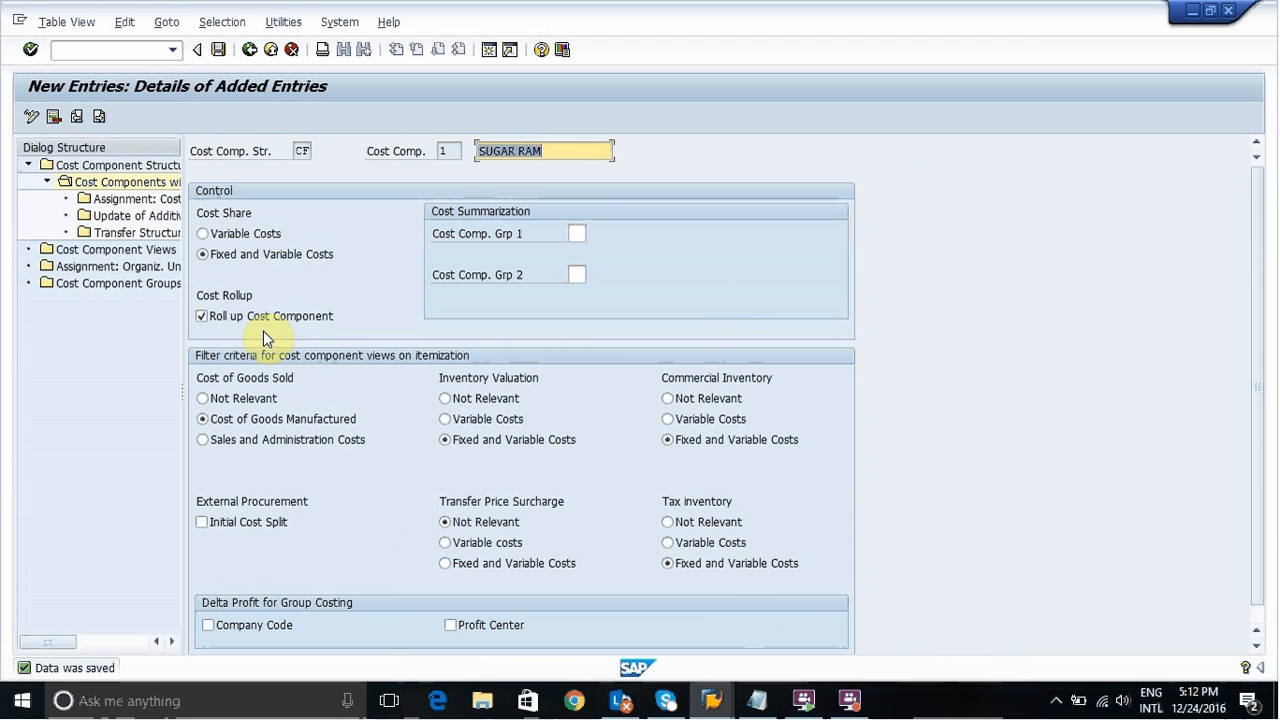
- Try turning off Roll up Cost Component for SUGAR RAM, and turn it on again
{"action": "left_click", "coordinate": [204, 317]}
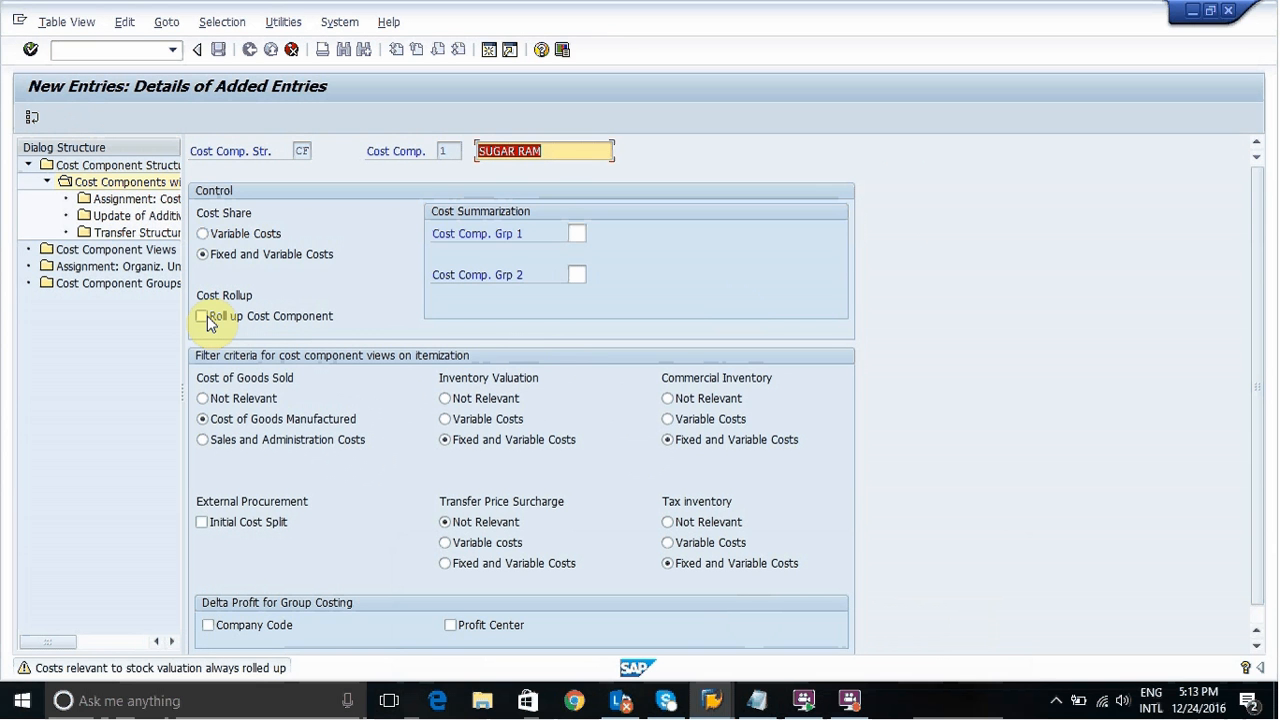
{"action": "left_click", "coordinate": [203, 316]}
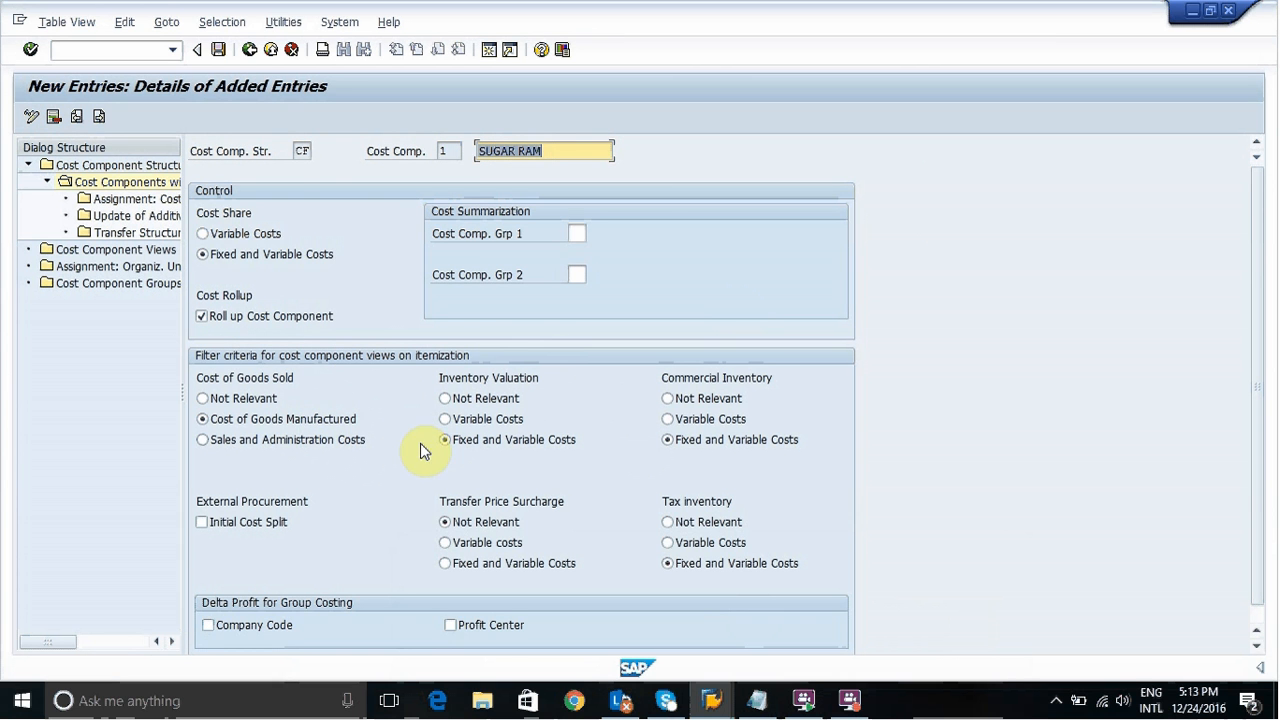
- Save the SUGAR RAM details and return to the Cost Components with Attributes overview
{"action": "left_click", "coordinate": [217, 52]}
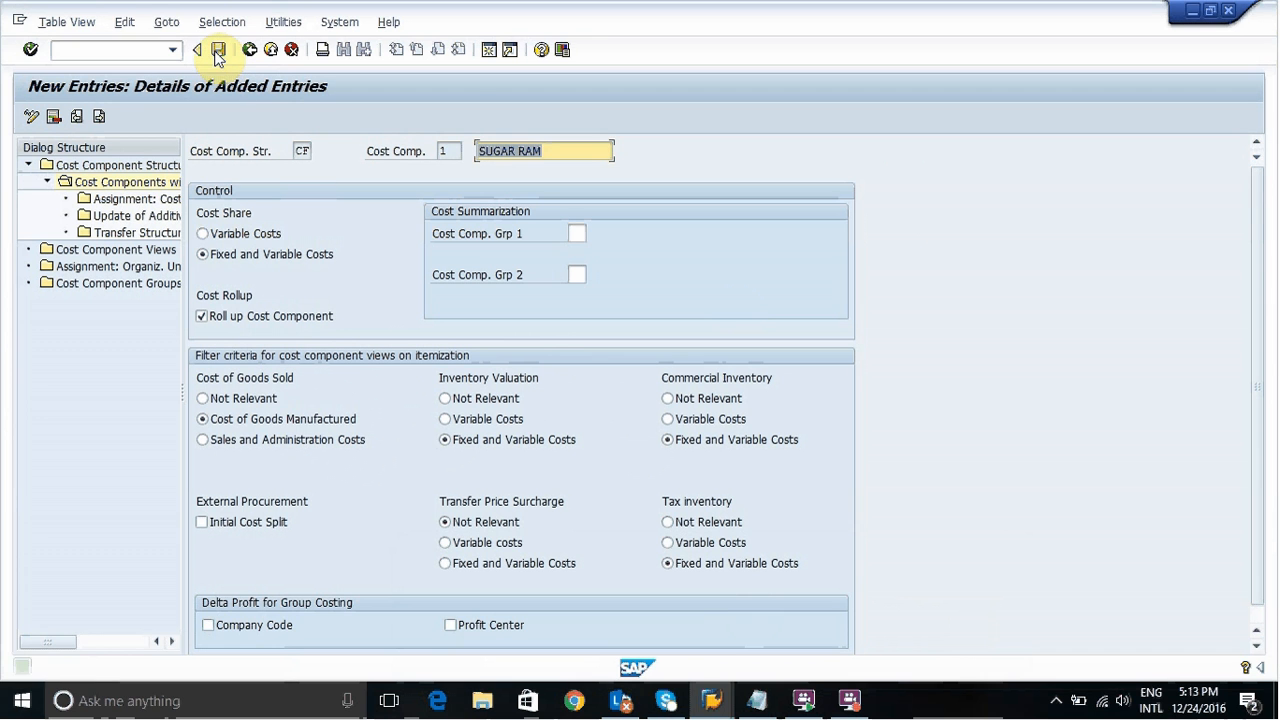
{"action": "left_click", "coordinate": [249, 50]}
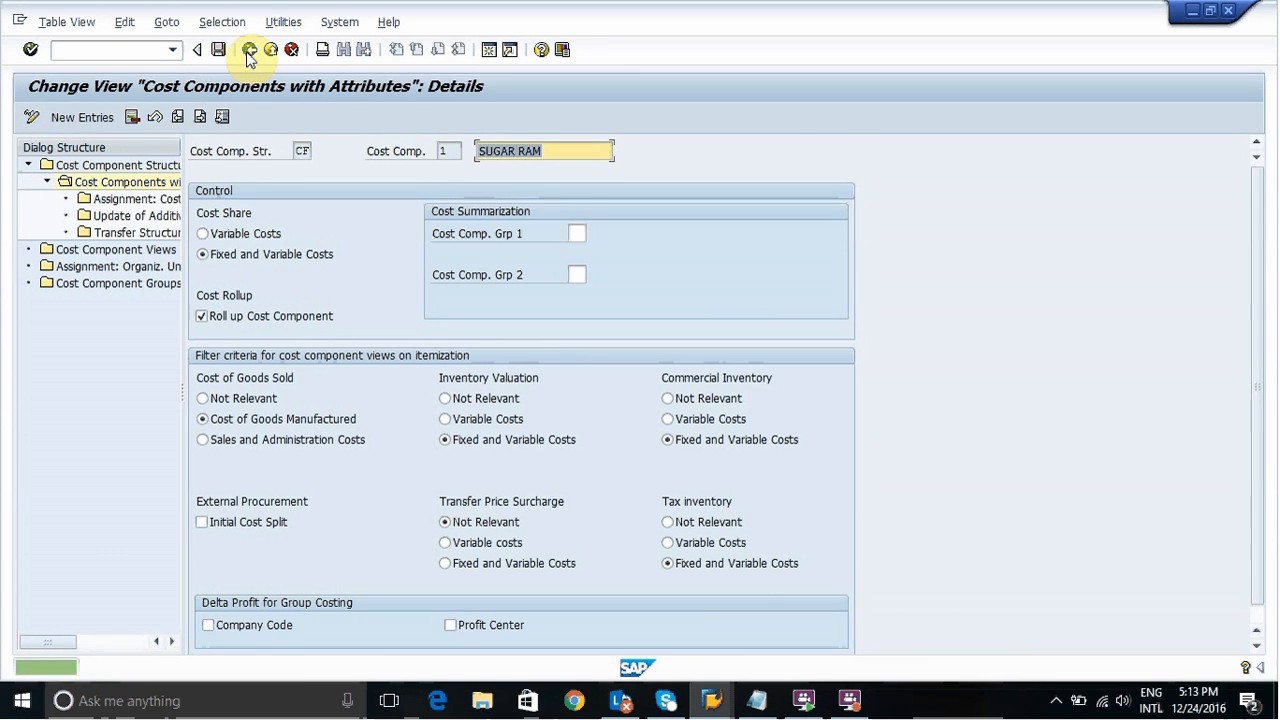
{"action": "left_click", "coordinate": [249, 50]}
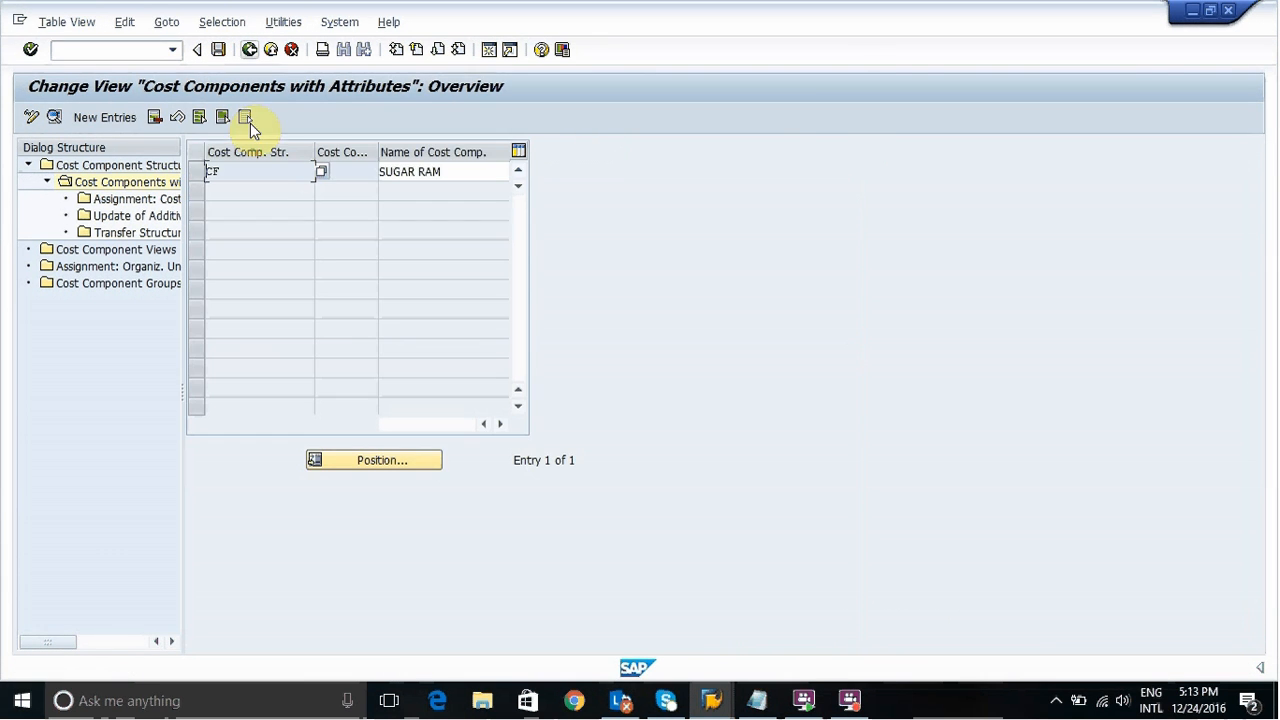
- Start a new cost component entry with cost component structure CF and cost component number 02
{"action": "left_click", "coordinate": [108, 118]}
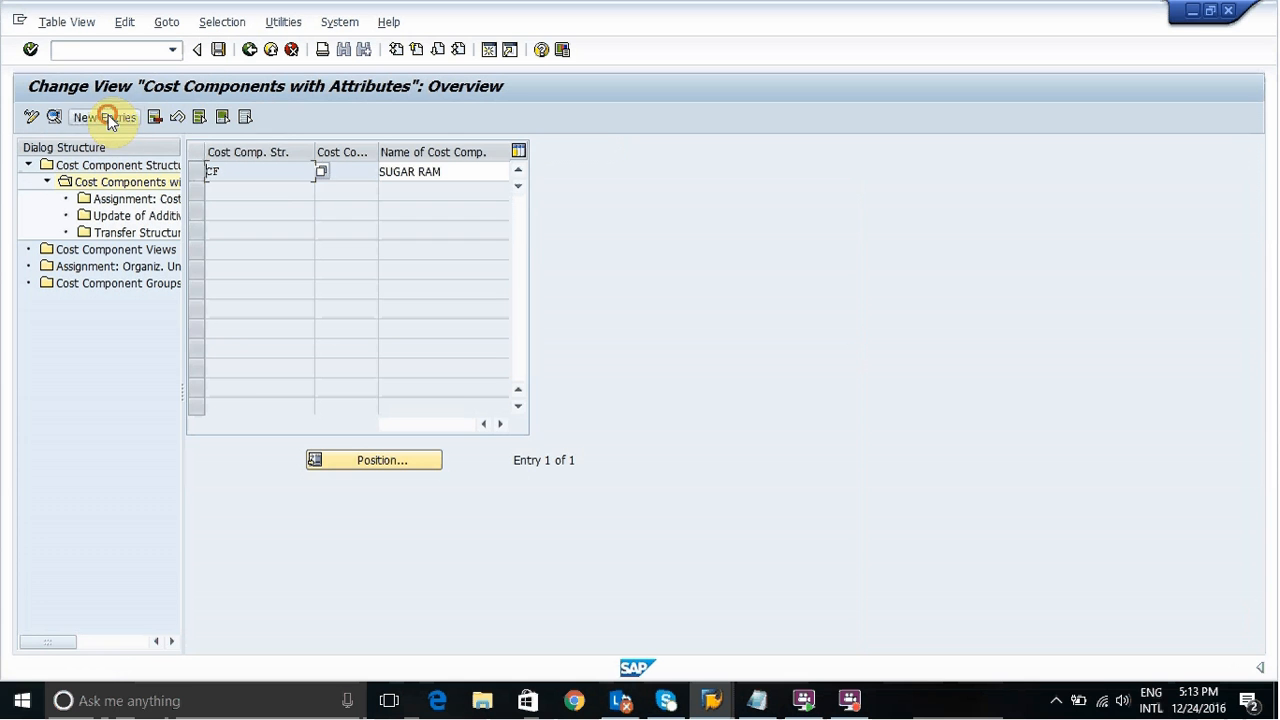
{"action": "left_click", "coordinate": [298, 151]}
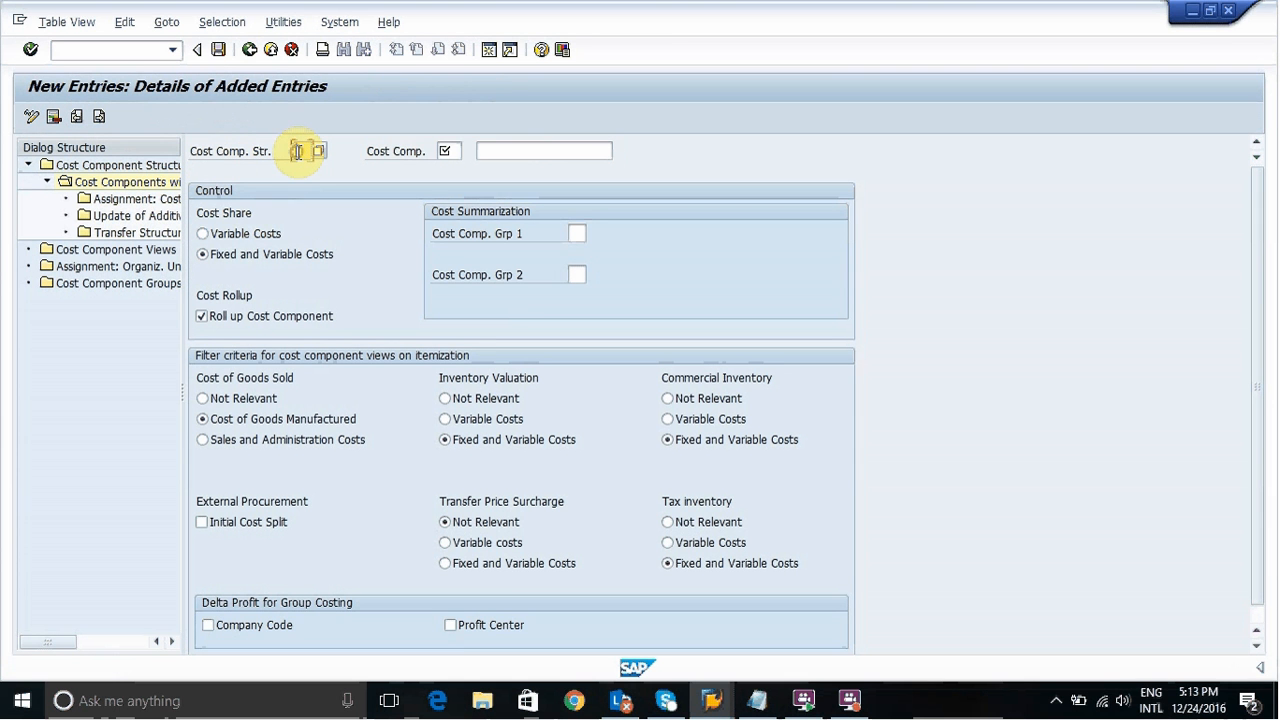
{"action": "type", "text": "CF"}
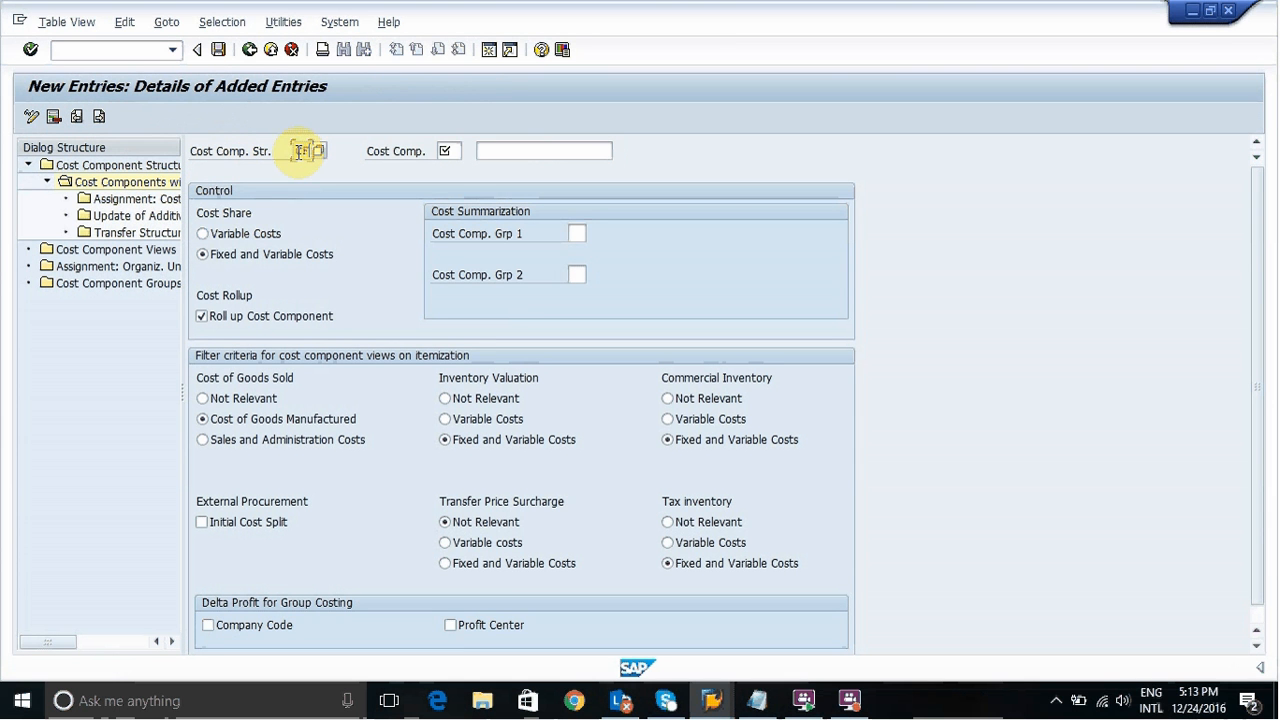
{"action": "left_click", "coordinate": [443, 150]}
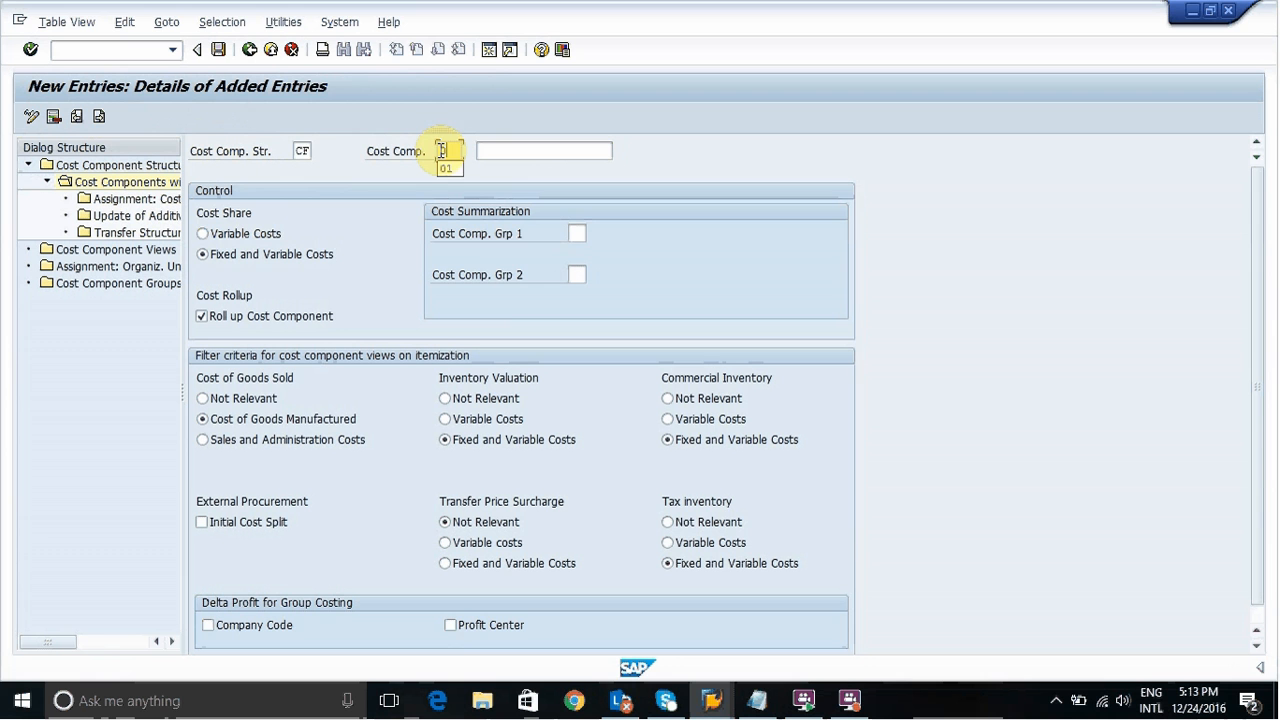
{"action": "type", "text": "12"}
{"action": "left_click", "coordinate": [535, 153]}
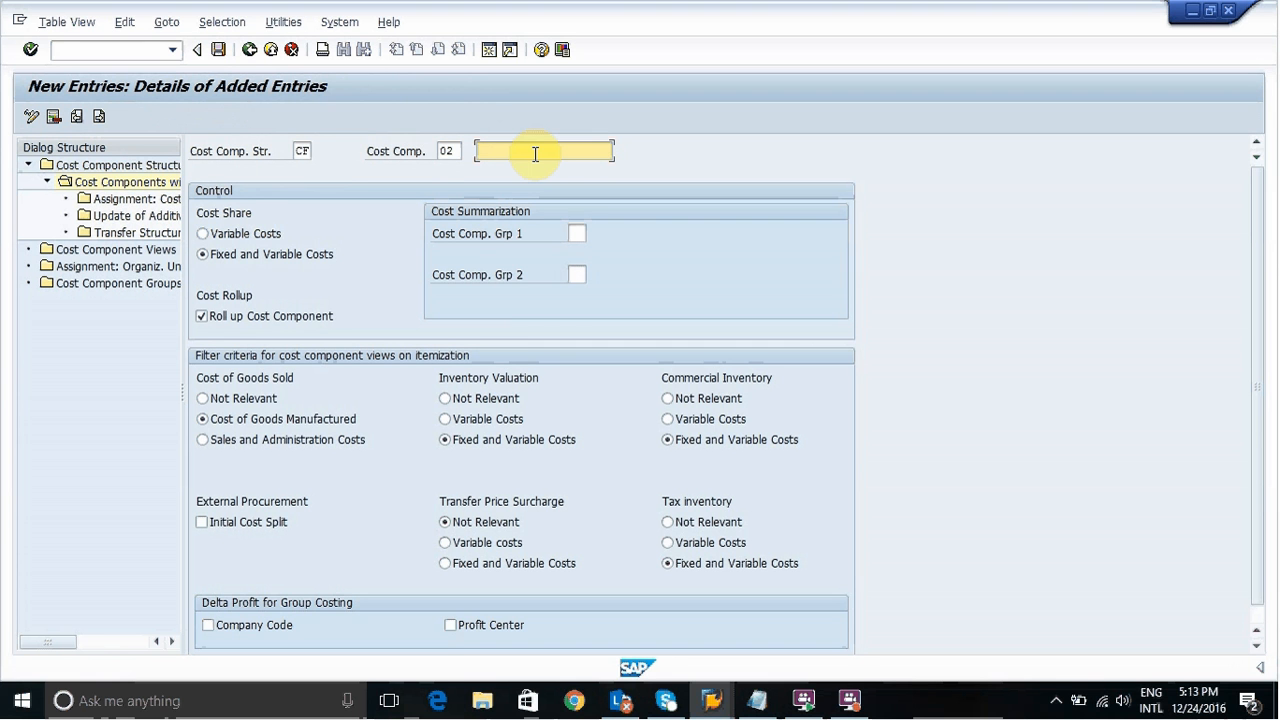
{"action": "type", "text": "SUG"}
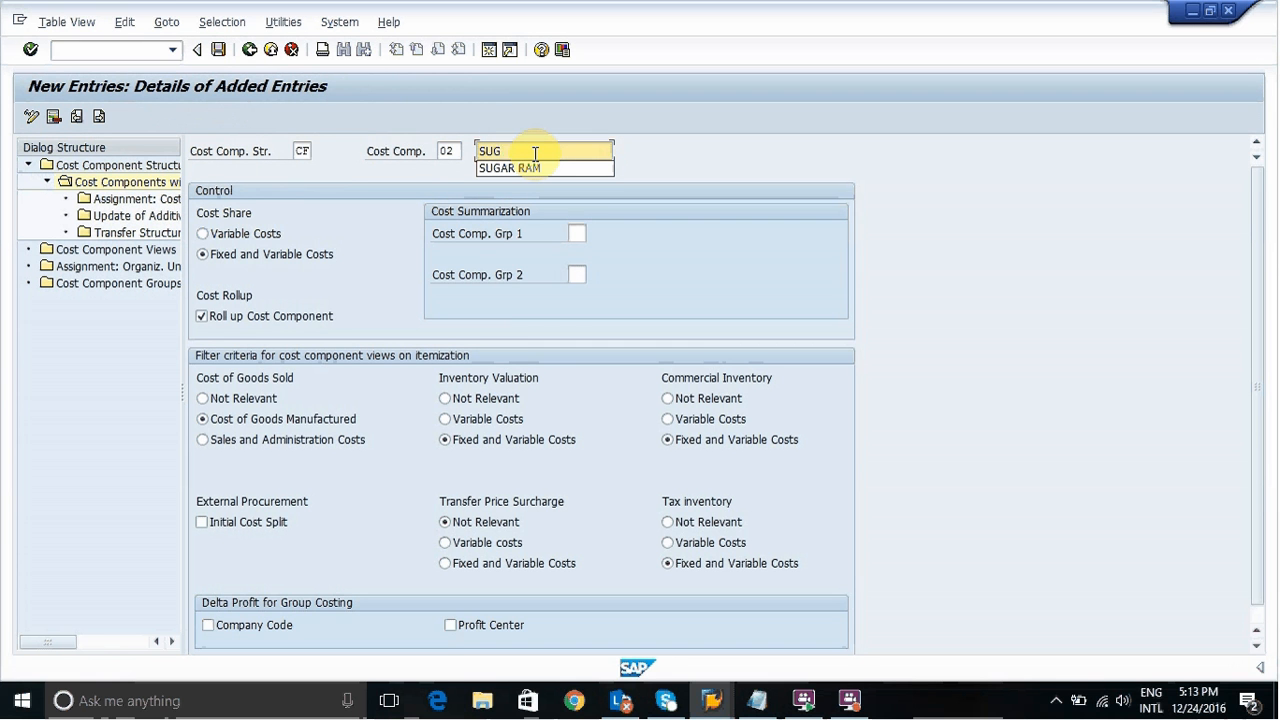
{"action": "type", "text": "AR"}
{"action": "key", "text": "Down"}
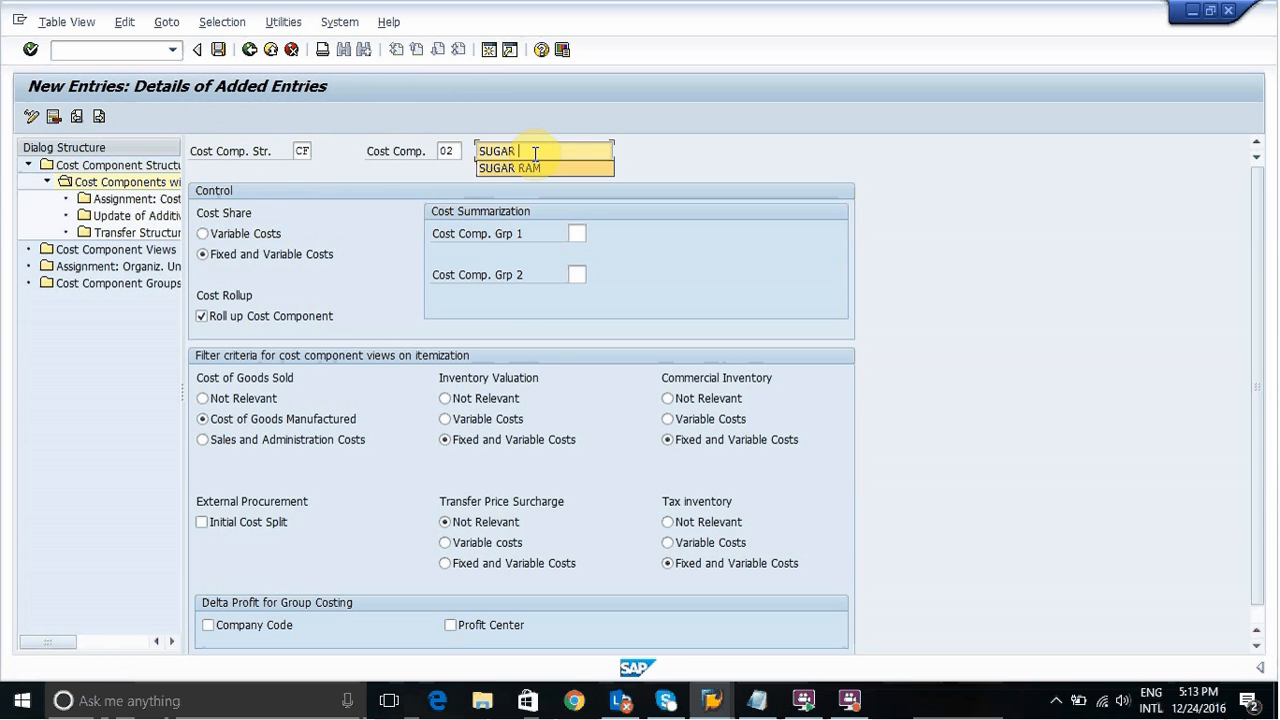
{"action": "key", "text": "BackSpace"}
{"action": "key", "text": "BackSpace"}
{"action": "key", "text": "BackSpace"}
{"action": "key", "text": "BackSpace"}
{"action": "key", "text": "BackSpace"}
{"action": "key", "text": "BackSpace"}
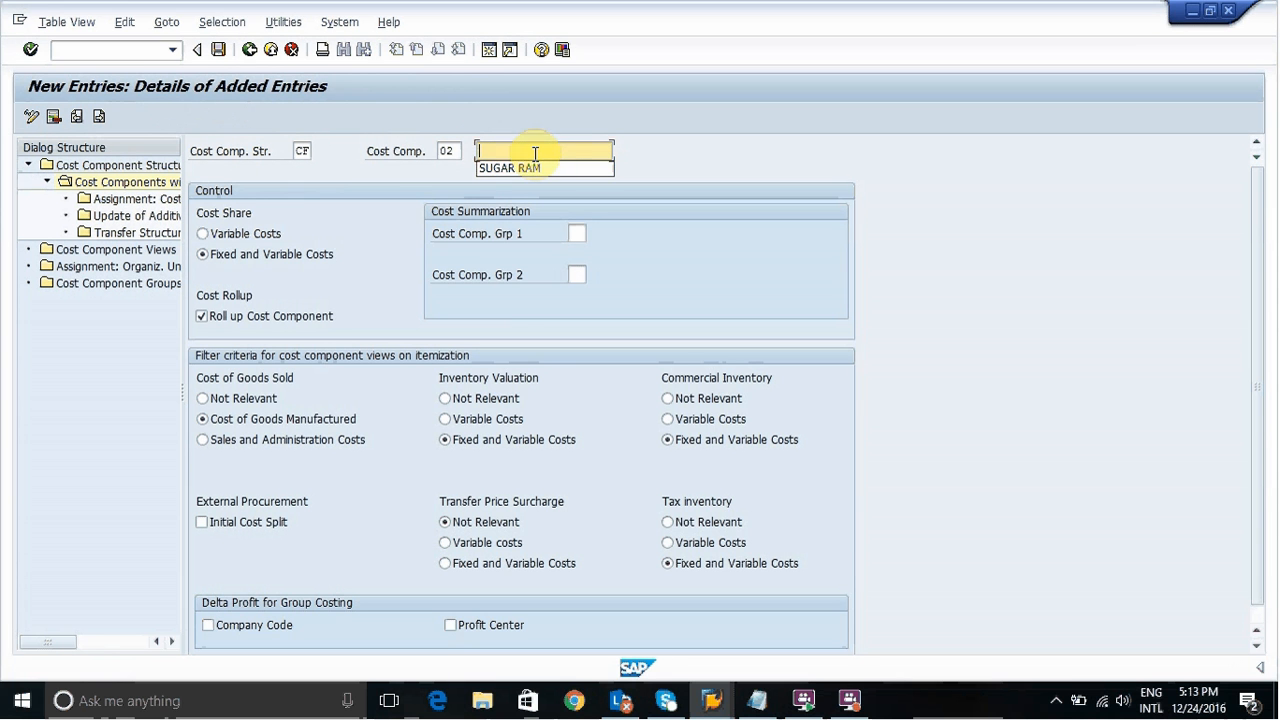
- Name cost component 02 MILK RAW and save the entry
{"action": "type", "text": "MILK RA"}
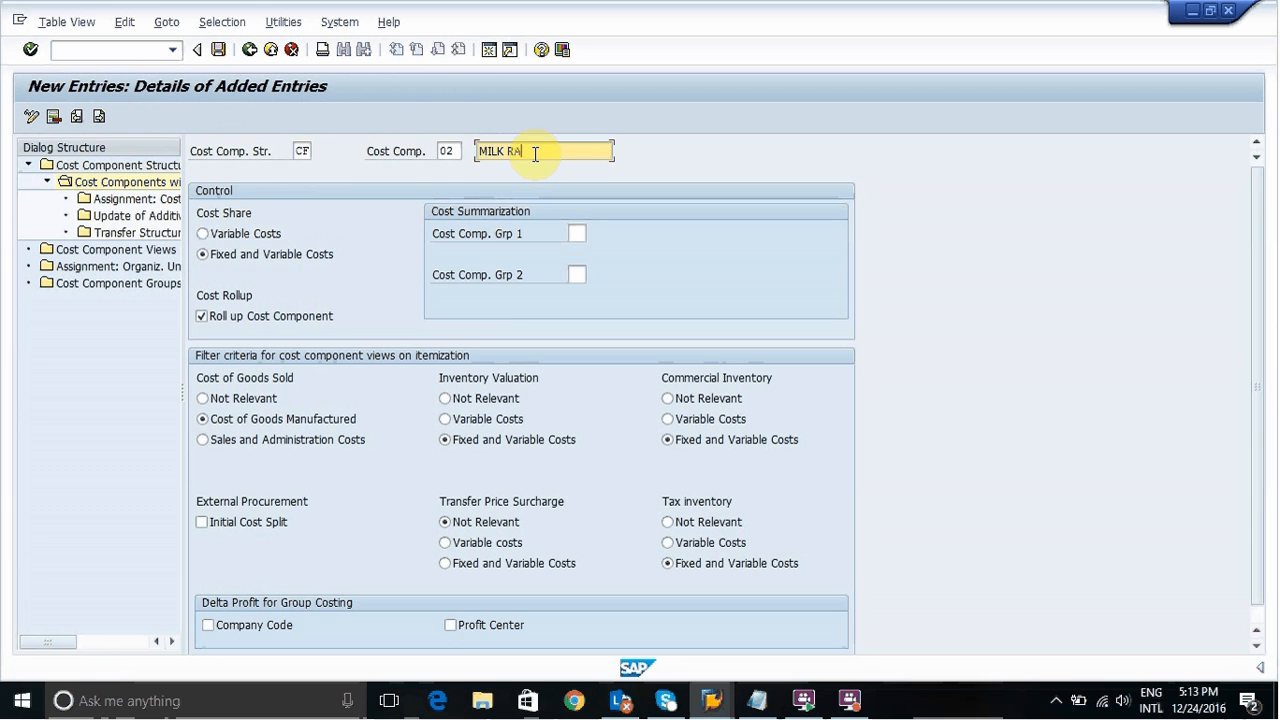
{"action": "type", "text": "W"}
{"action": "key", "text": "ctrl+s"}
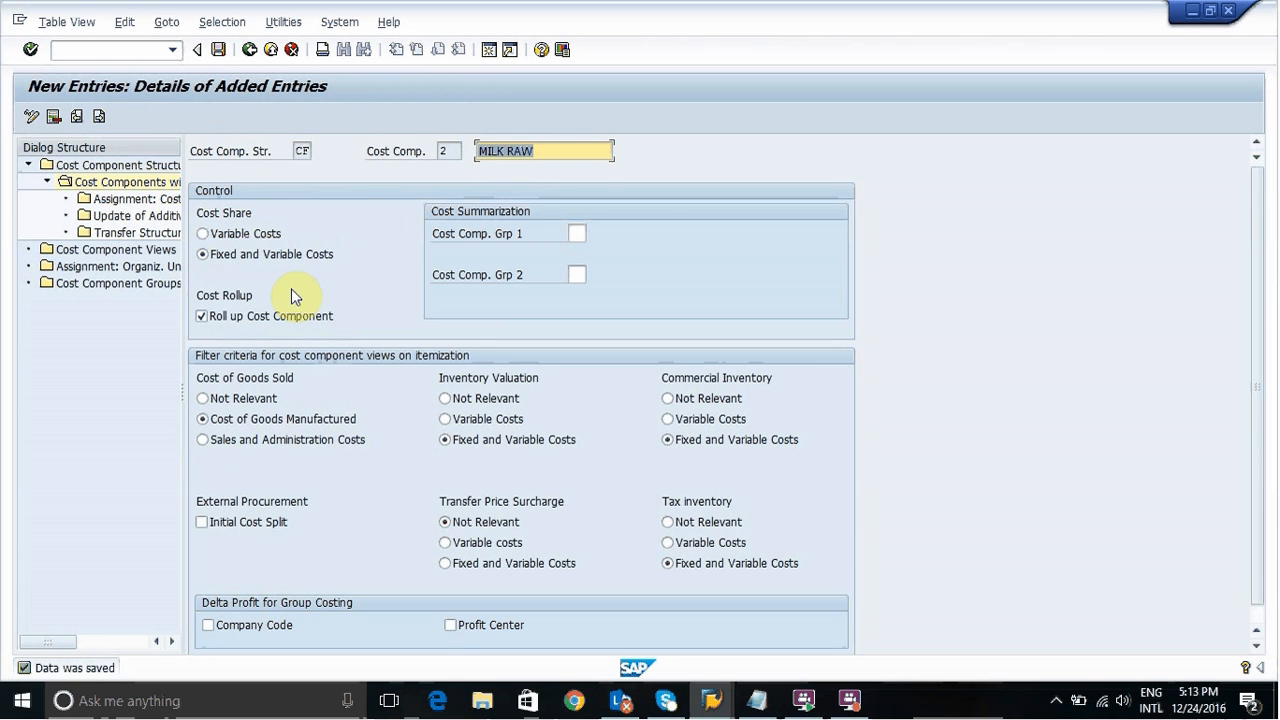
- Start another cost component entry with cost component structure CF and cost component number 03
{"action": "left_click", "coordinate": [99, 118]}
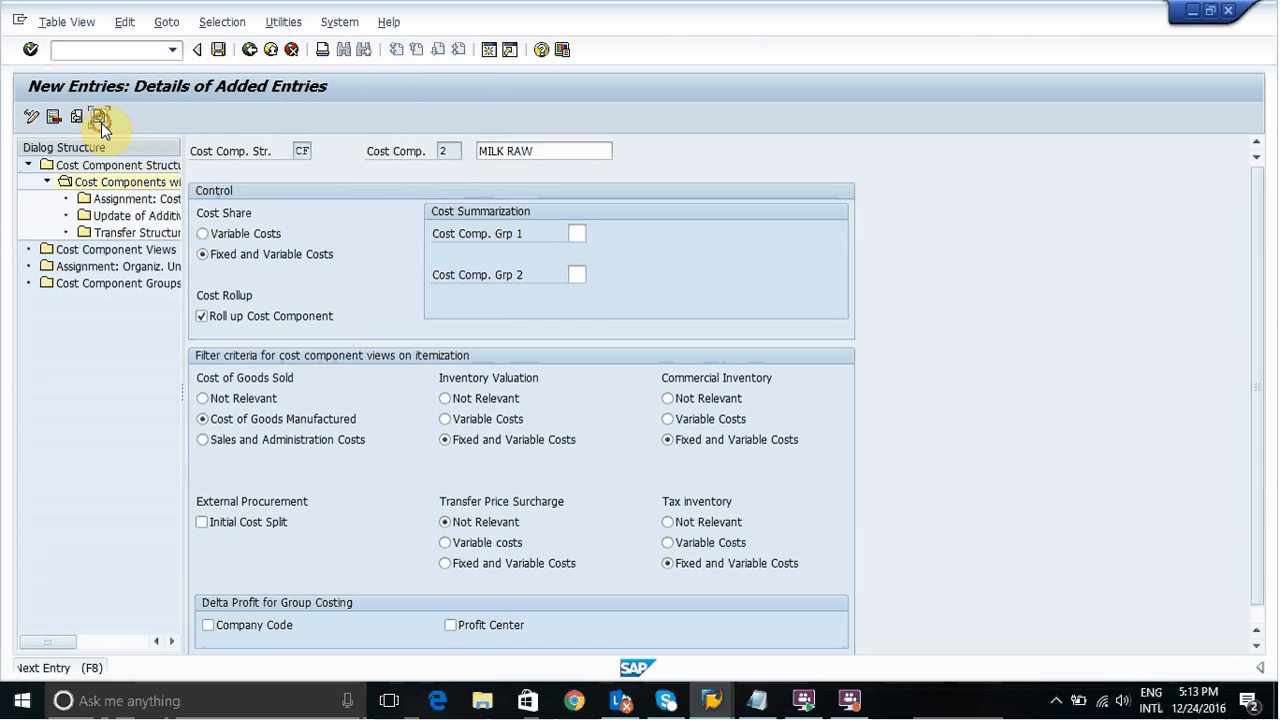
{"action": "left_click", "coordinate": [296, 152]}
{"action": "type", "text": "CF"}
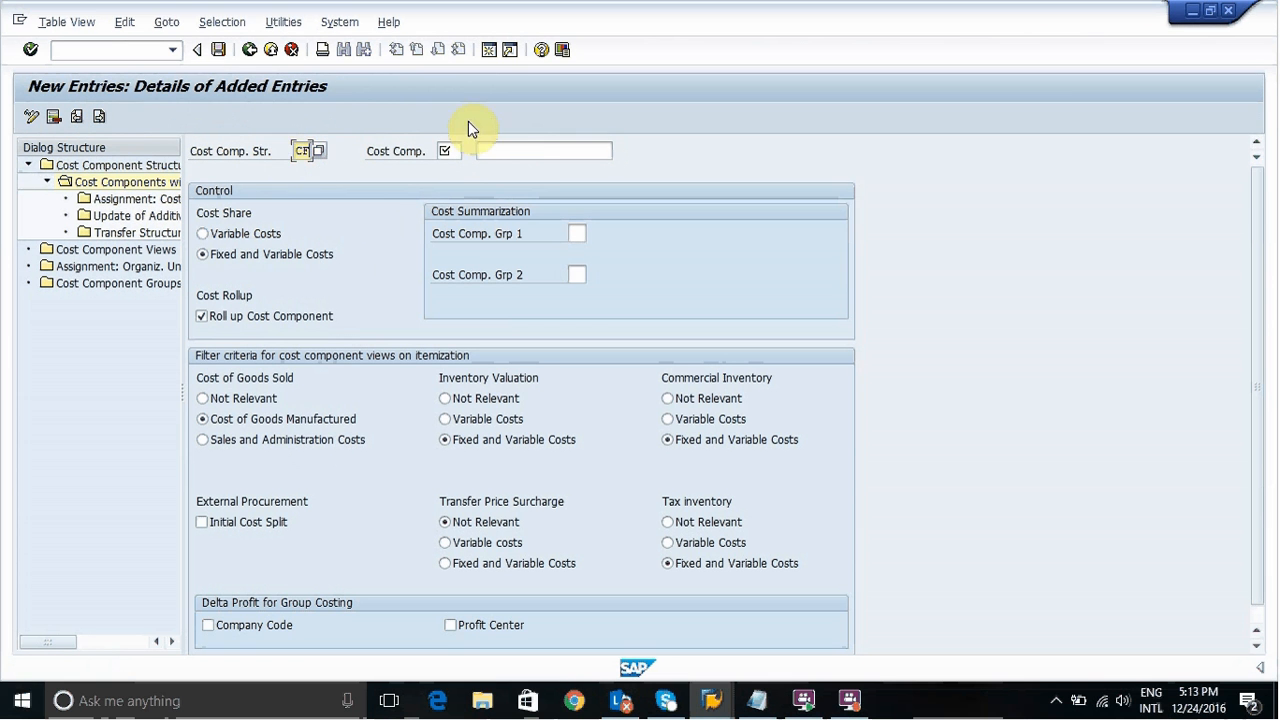
{"action": "left_click", "coordinate": [455, 151]}
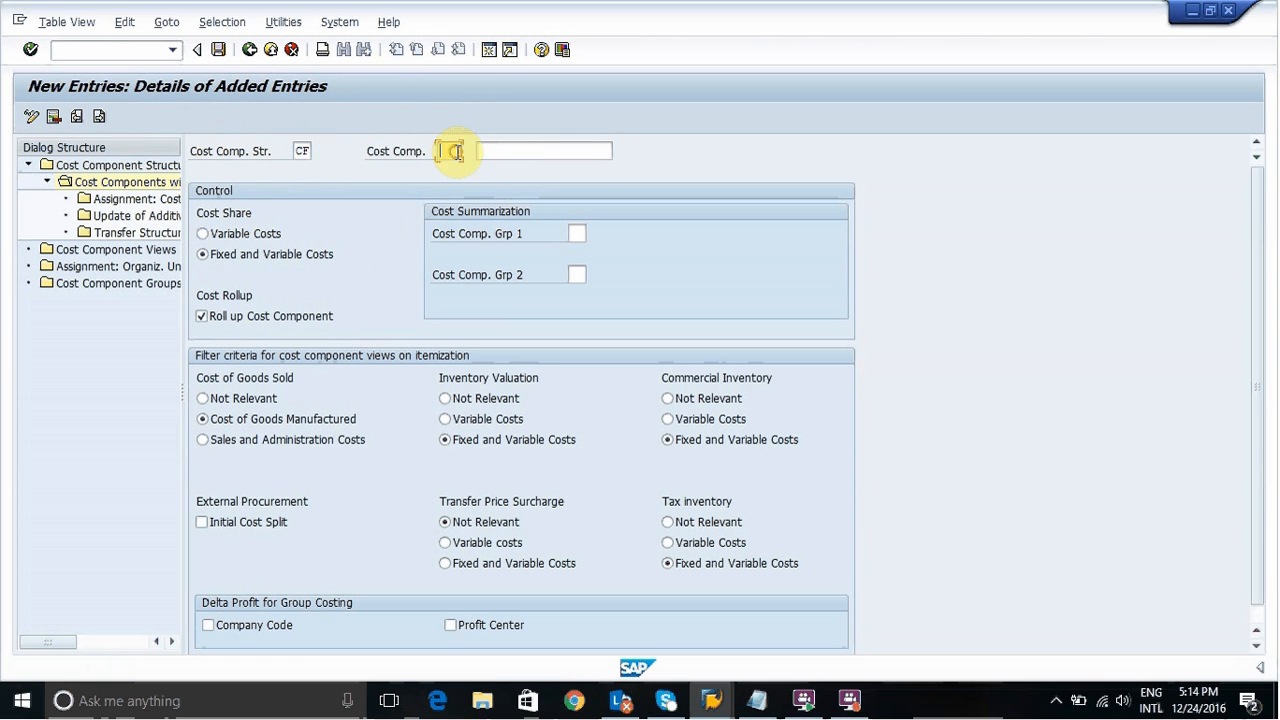
{"action": "type", "text": "3"}
{"action": "key", "text": "BackSpace"}
{"action": "type", "text": "03"}
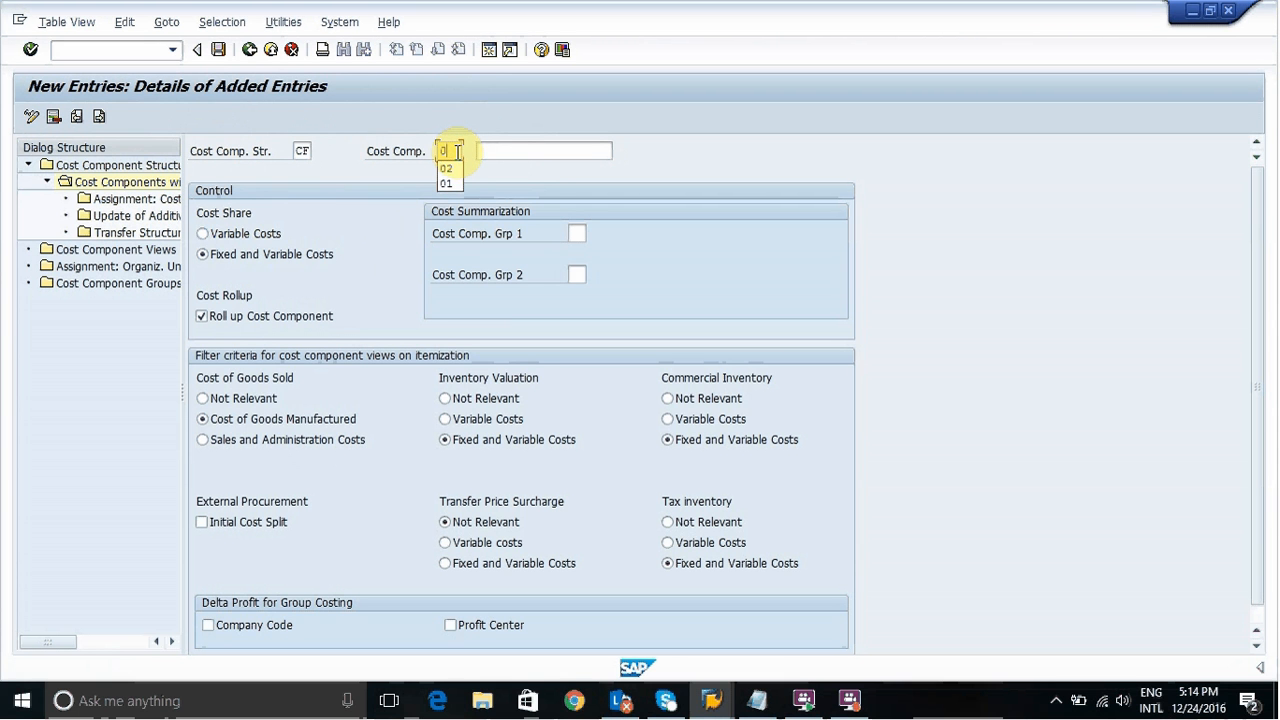
- Name cost component 03 COFFE RAW MAT, save it, and return to the Cost Components with Attributes overview
{"action": "left_click", "coordinate": [492, 151]}
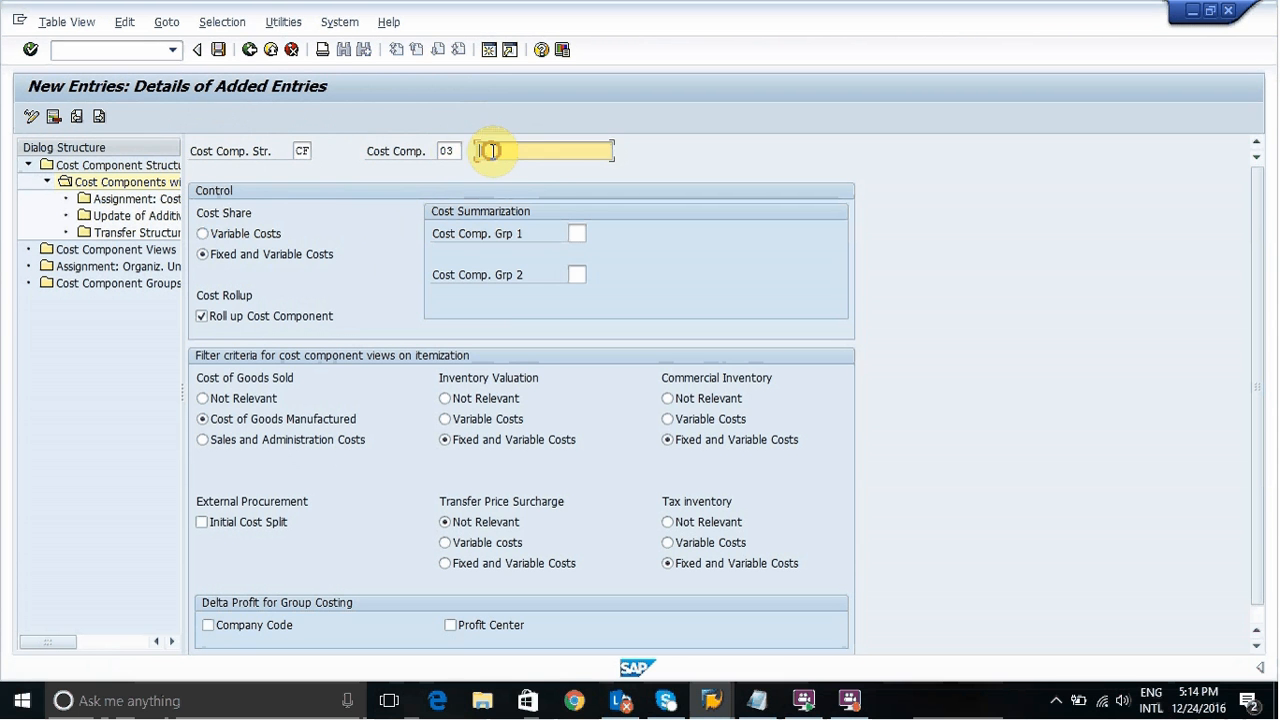
{"action": "type", "text": "COFFE RAW MAT"}
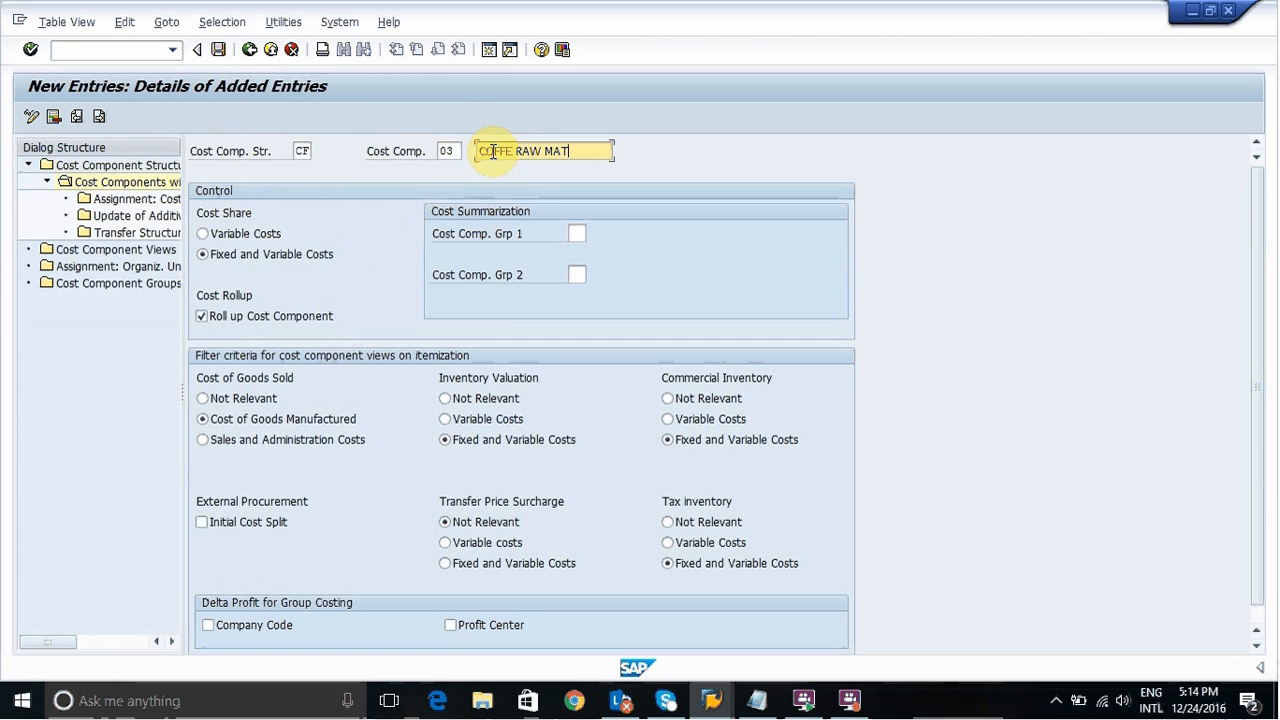
{"action": "left_click", "coordinate": [497, 155]}
{"action": "key", "text": "ctrl+s"}
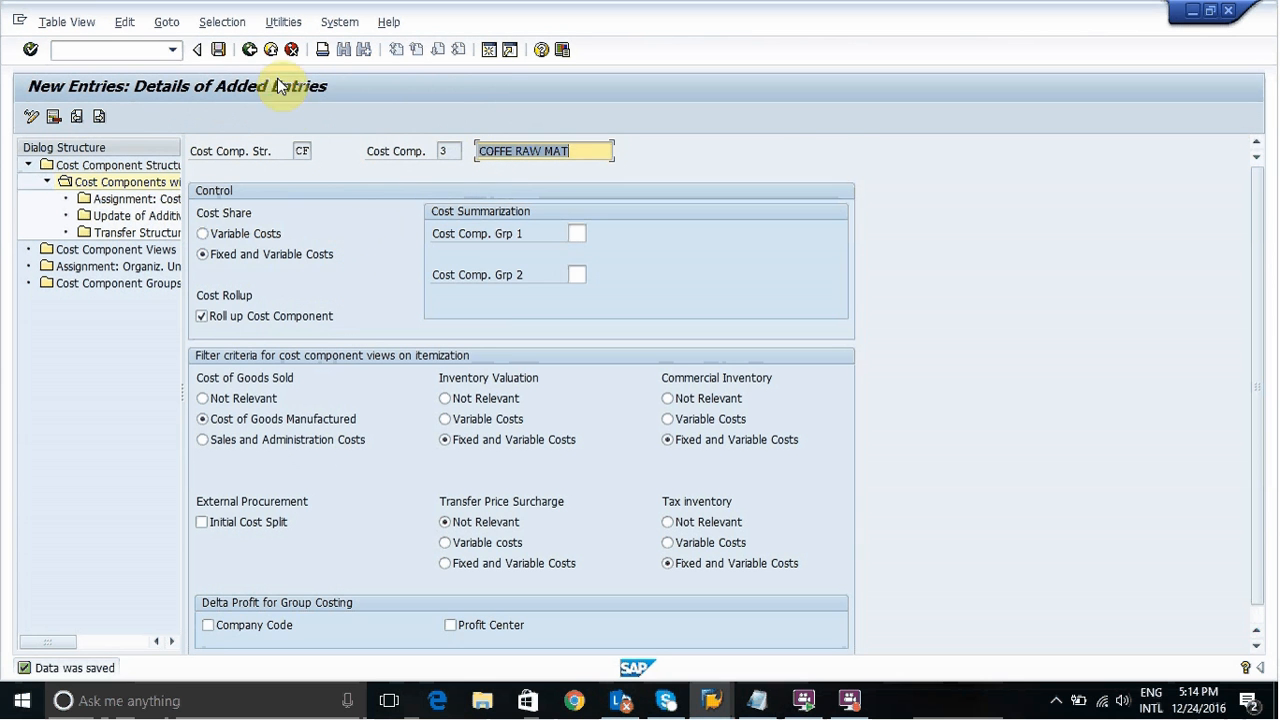
{"action": "left_click", "coordinate": [250, 49]}
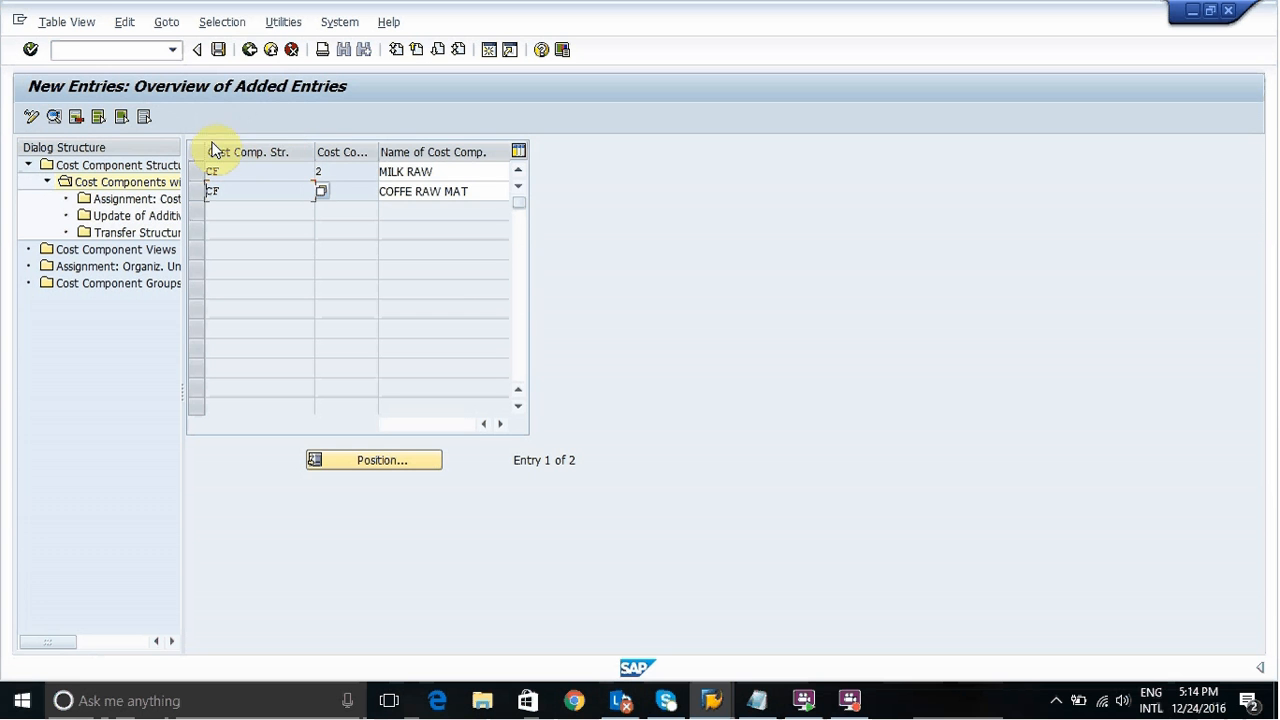
{"action": "left_click", "coordinate": [251, 51]}
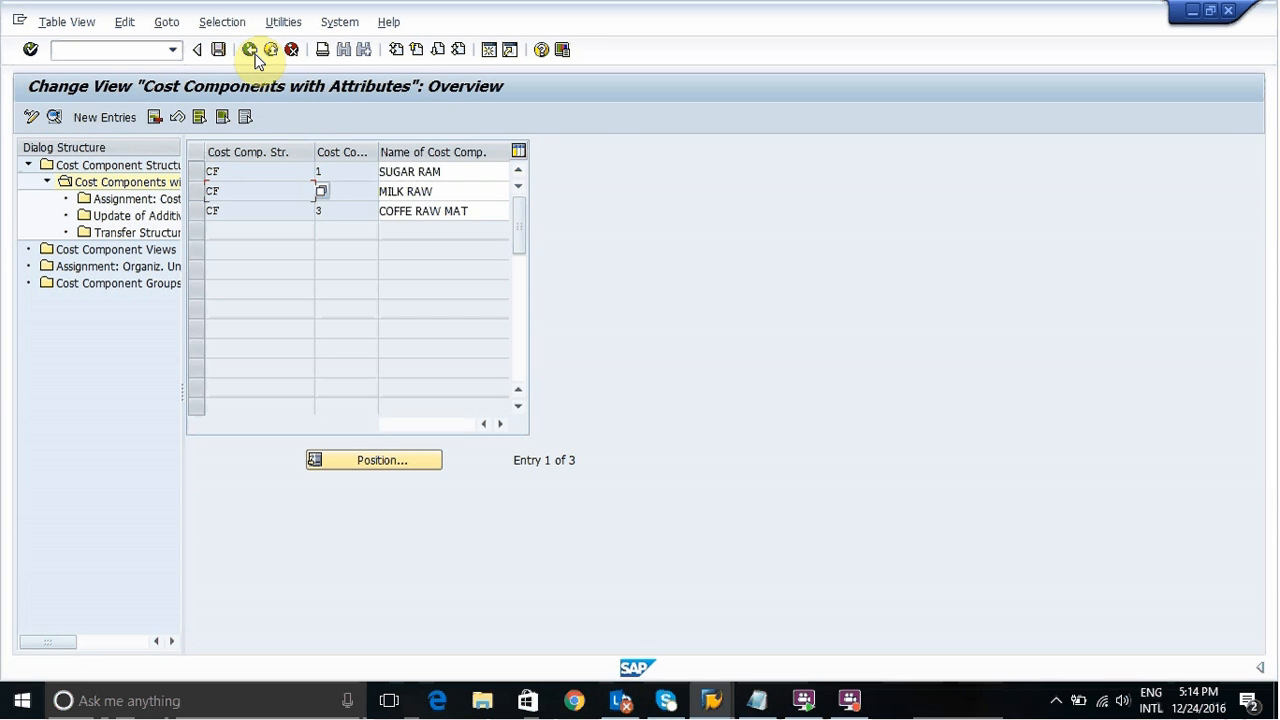
- Create cost component 04 named LABOUR in cost component structure CF and save the entry
{"action": "left_click", "coordinate": [121, 120]}
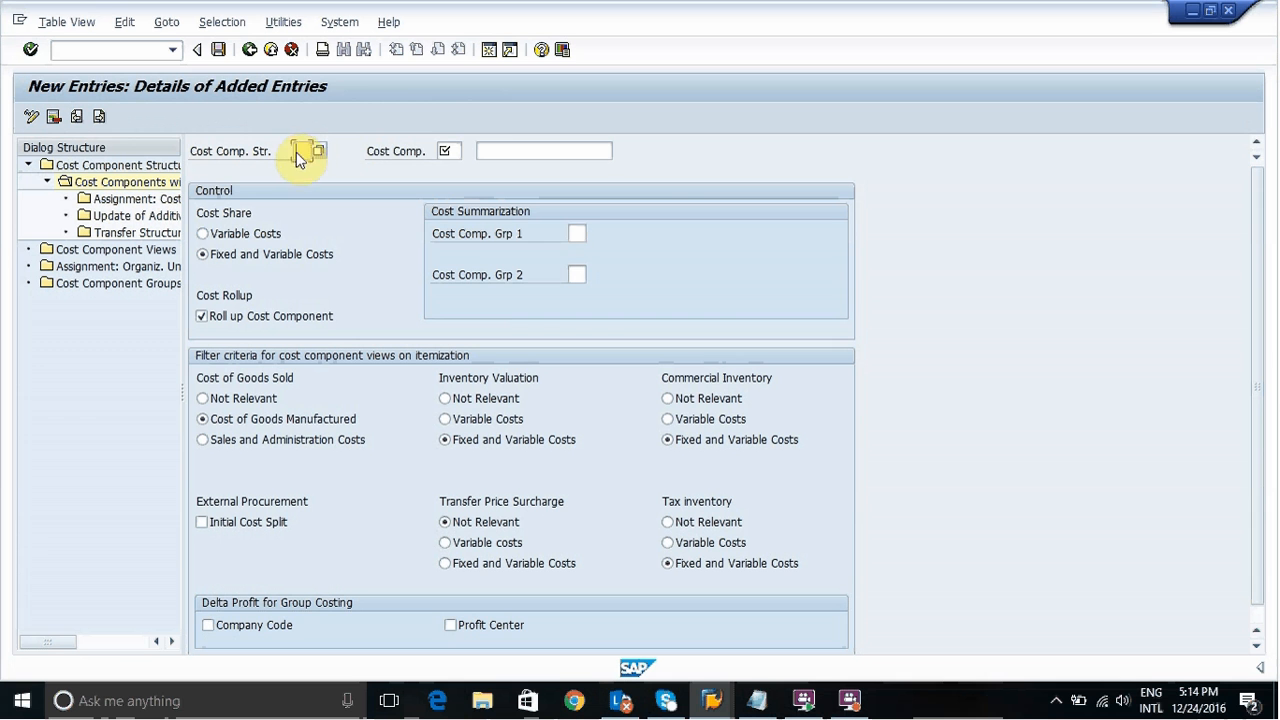
{"action": "left_click", "coordinate": [301, 153]}
{"action": "type", "text": "0"}
{"action": "key", "text": "BackSpace"}
{"action": "left_click", "coordinate": [447, 150]}
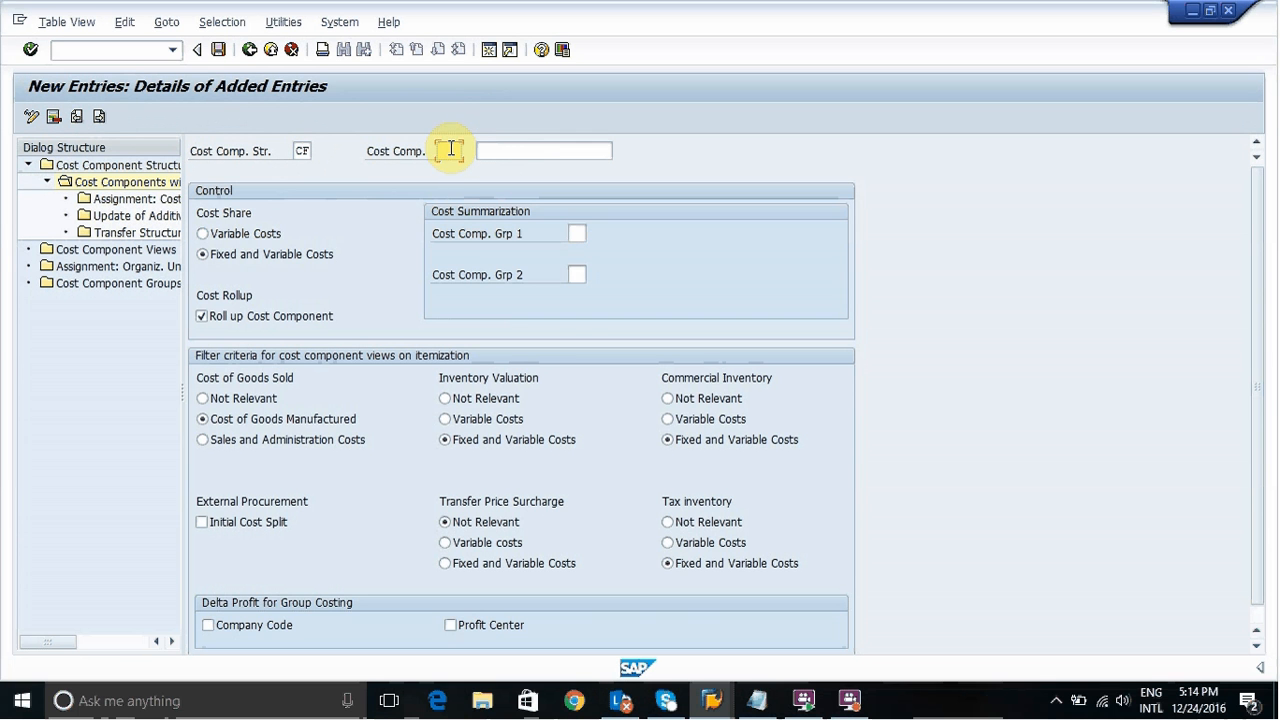
{"action": "type", "text": "01"}
{"action": "key", "text": "Tab"}
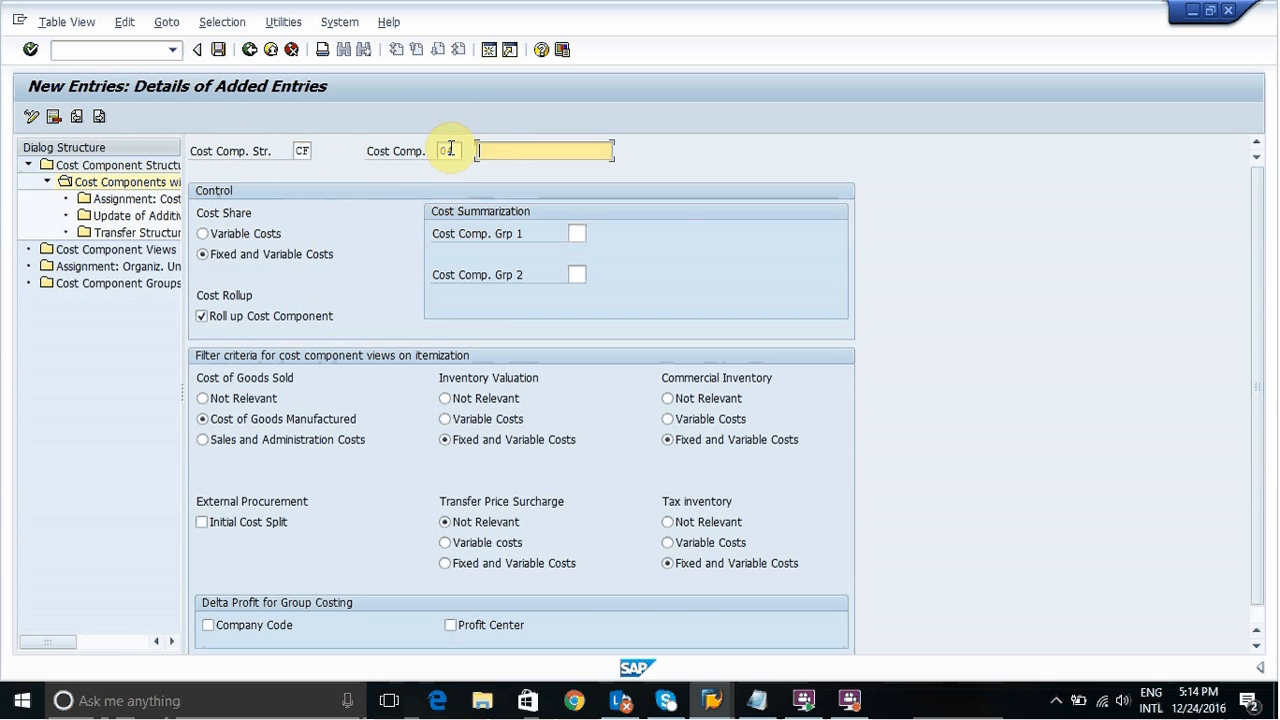
{"action": "type", "text": "LABOUR"}
{"action": "key", "text": "ctrl+s"}
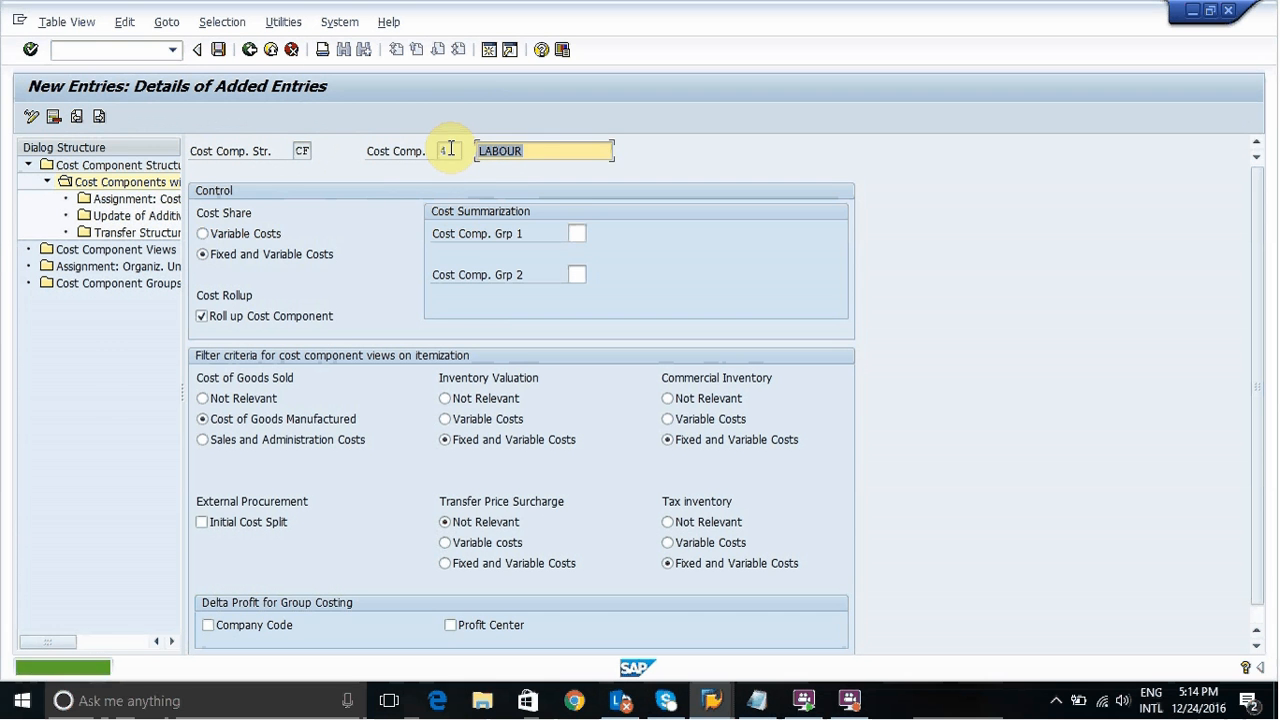
- Create cost component 05 named POWER CONSUP in cost component structure CF and save the entry
{"action": "left_click", "coordinate": [99, 117]}
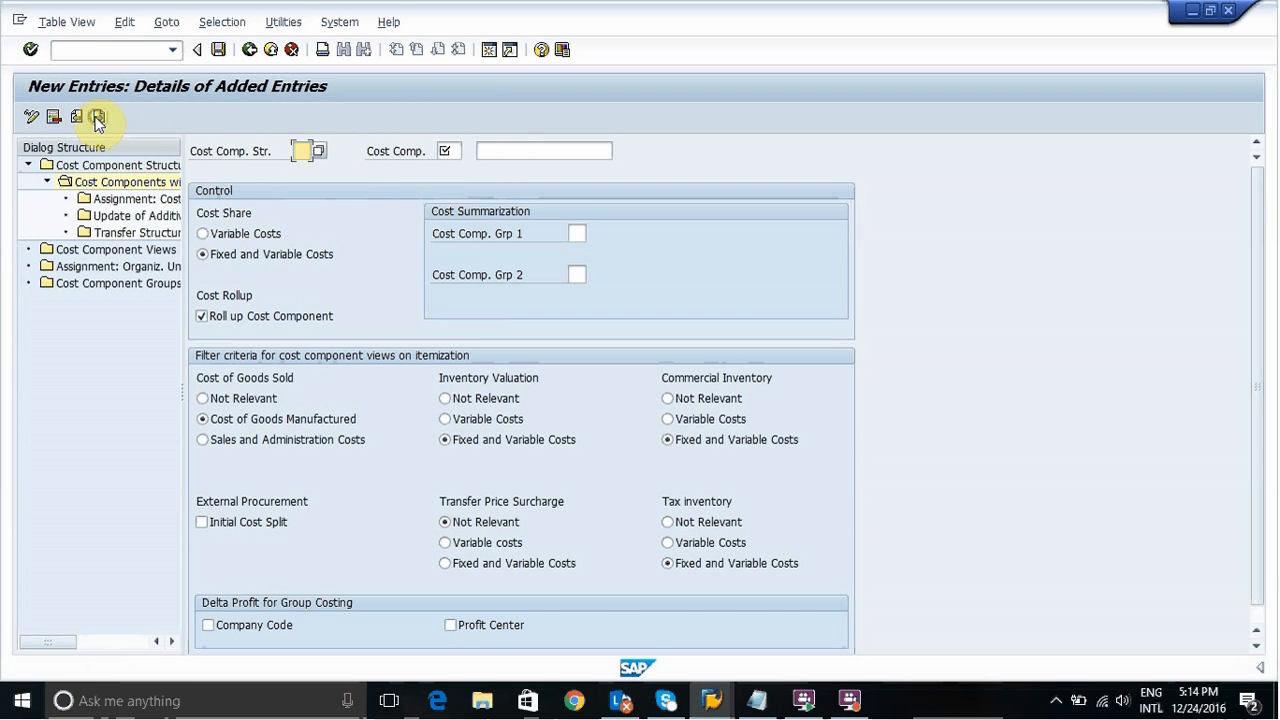
{"action": "left_click", "coordinate": [302, 151]}
{"action": "type", "text": "CF"}
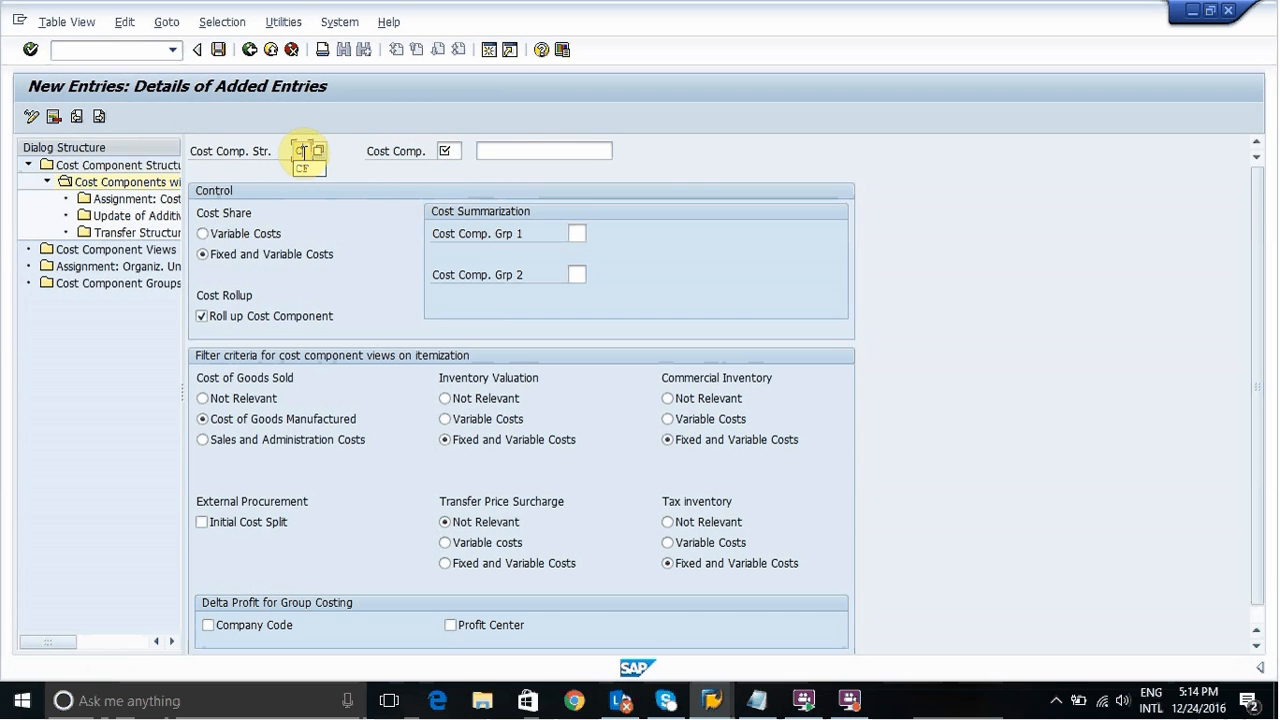
{"action": "key", "text": "Tab"}
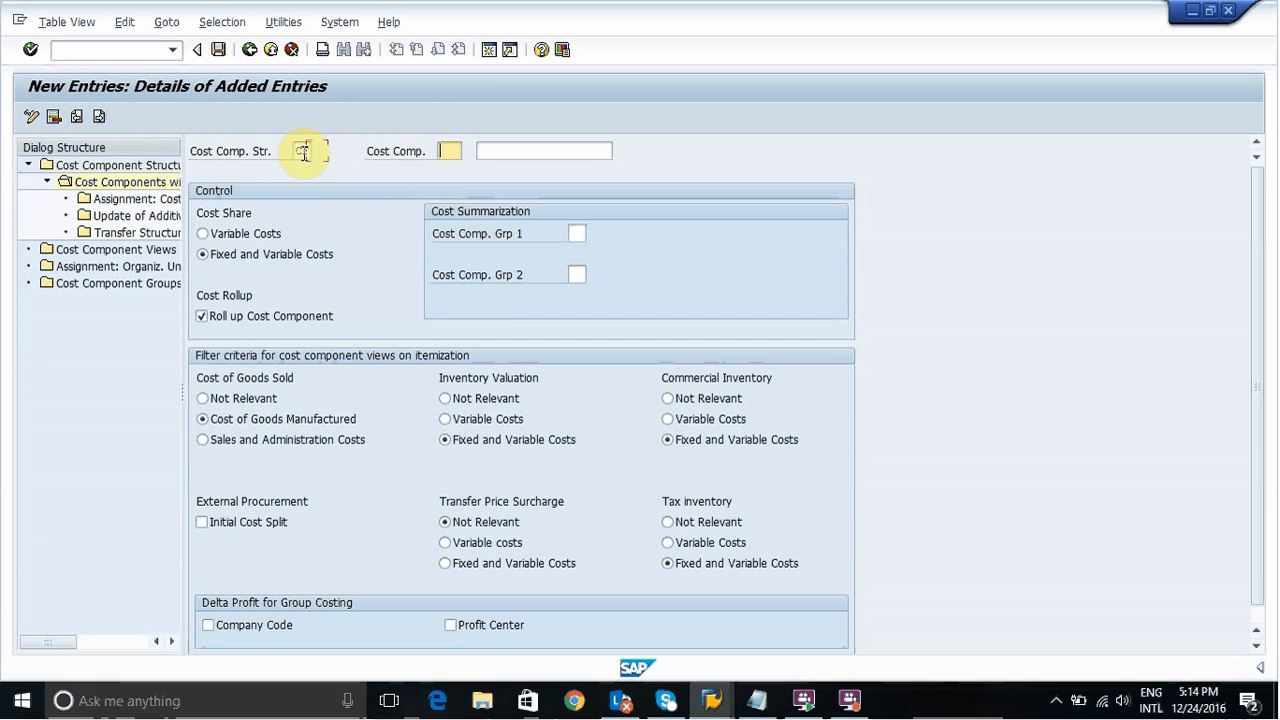
{"action": "type", "text": "04"}
{"action": "key", "text": "BackSpace"}
{"action": "type", "text": "5"}
{"action": "key", "text": "Tab"}
{"action": "type", "text": "P"}
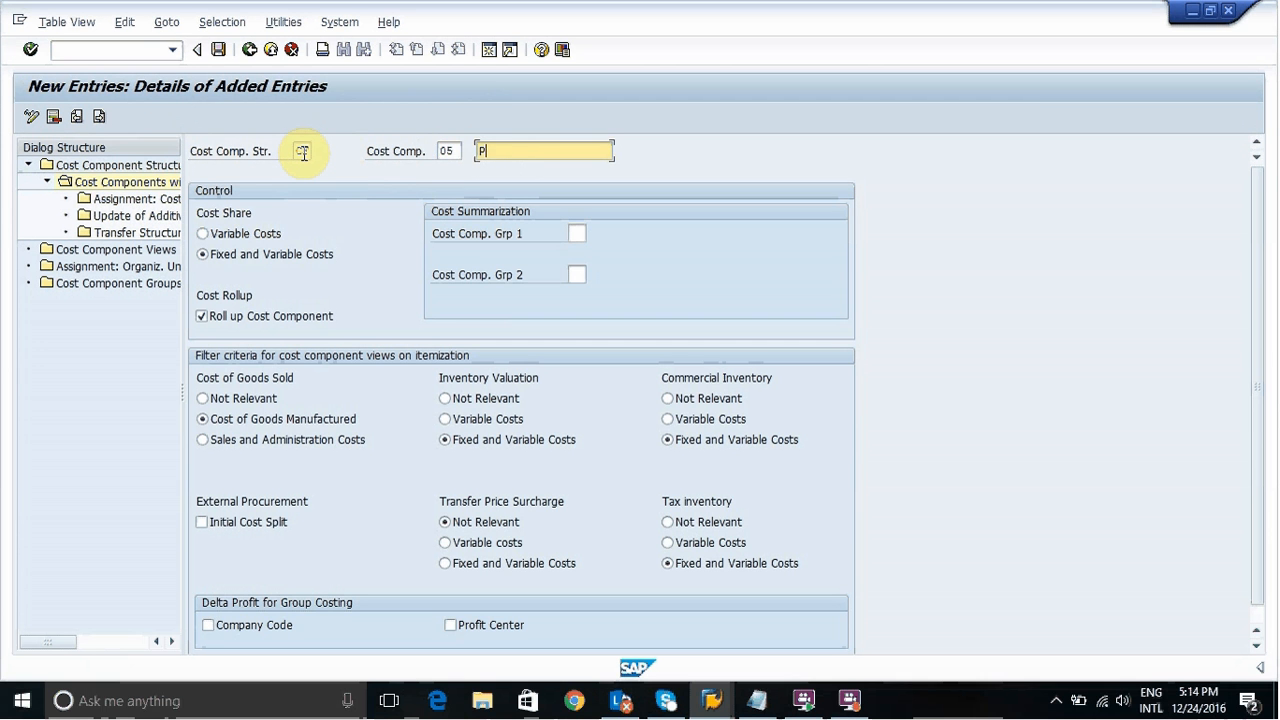
{"action": "type", "text": "OWER CONSUP"}
{"action": "key", "text": "ctrl+s"}
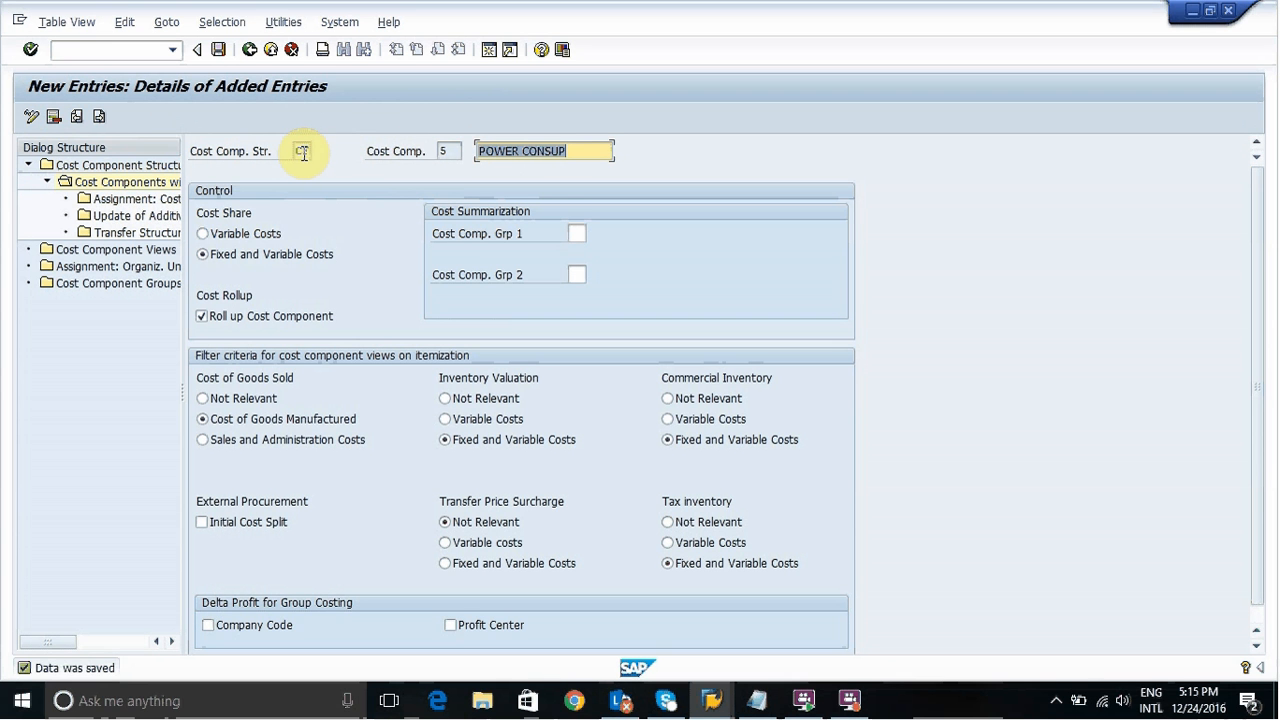
- Create and save cost component 06 named OVERHEAD EXP in structure CF, then return to the Cost Components with Attributes overview
{"action": "left_click", "coordinate": [97, 118]}
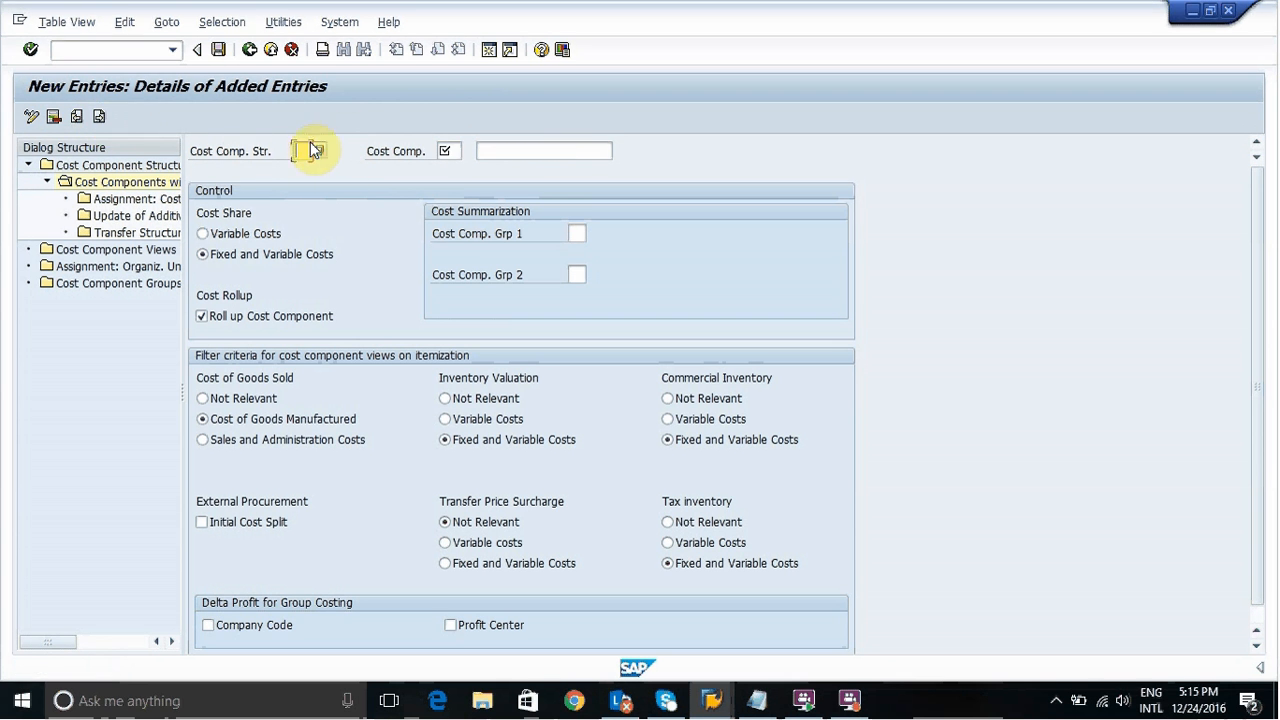
{"action": "type", "text": "CE"}
{"action": "key", "text": "Tab"}
{"action": "type", "text": "0"}
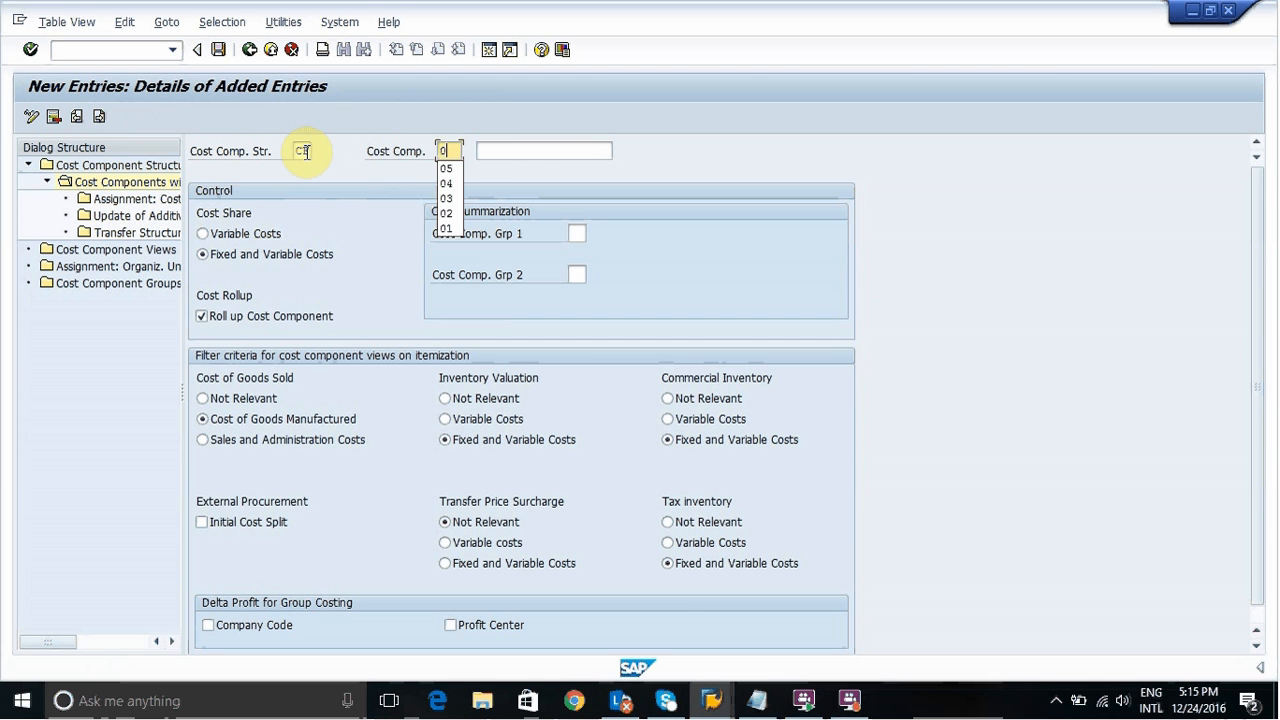
{"action": "type", "text": "6"}
{"action": "key", "text": "Tab"}
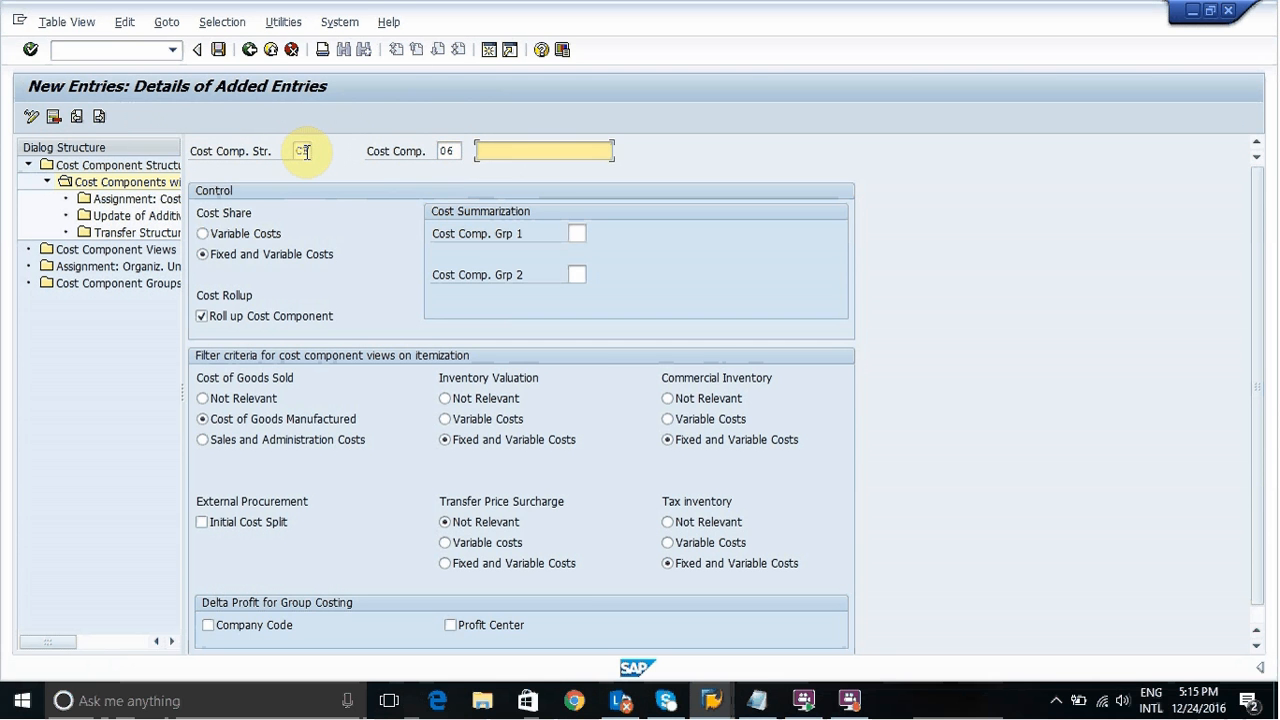
{"action": "type", "text": "OVERHEAD EXP"}
{"action": "key", "text": "ctrl+s"}
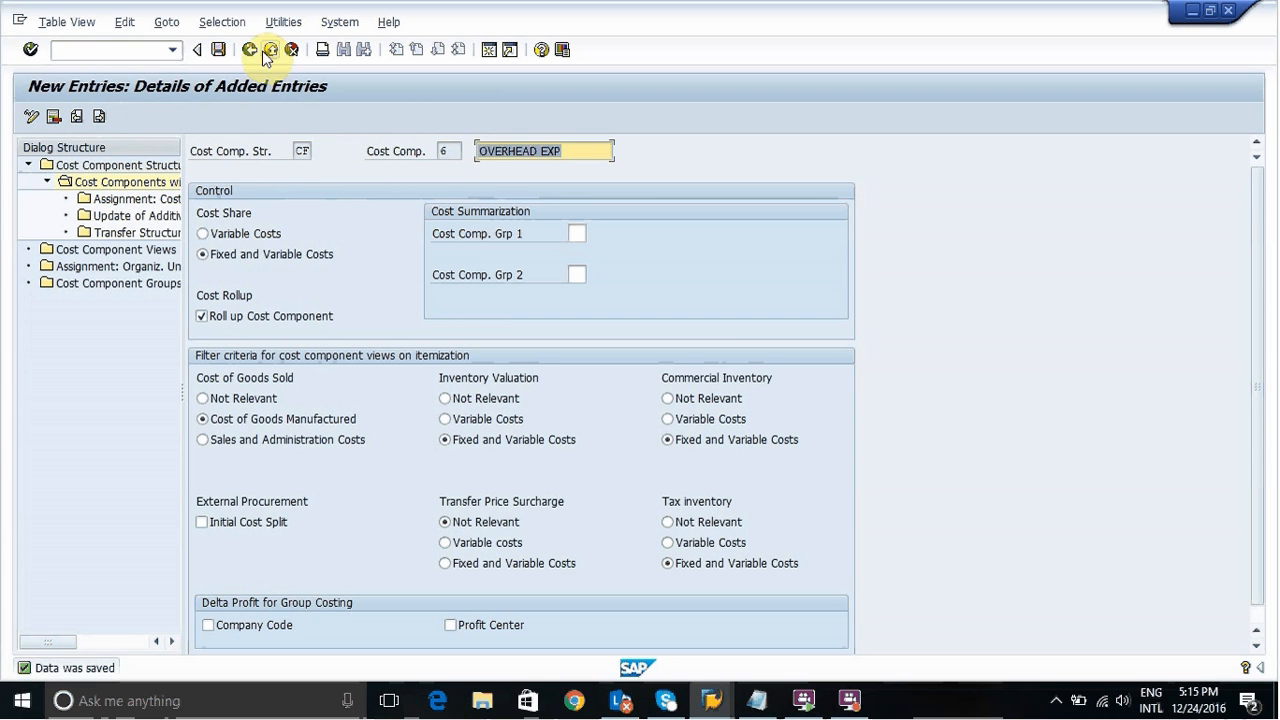
{"action": "left_click", "coordinate": [250, 50]}
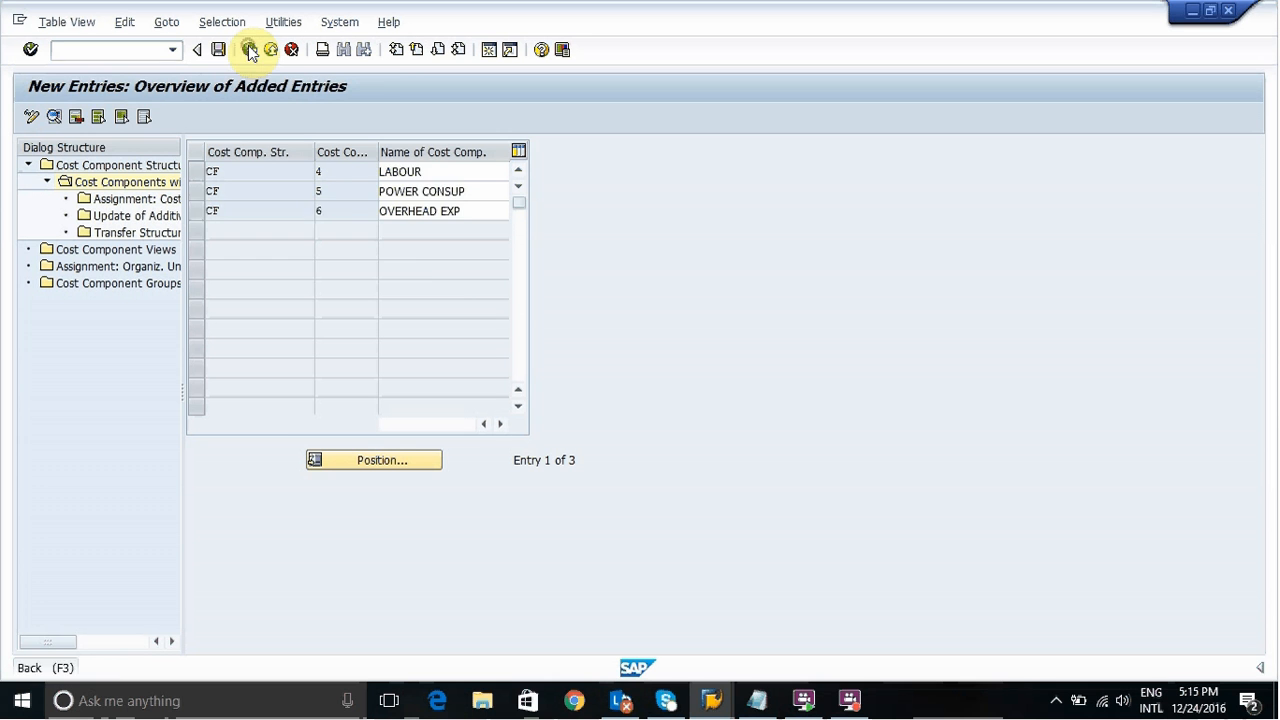
{"action": "left_click", "coordinate": [250, 50]}
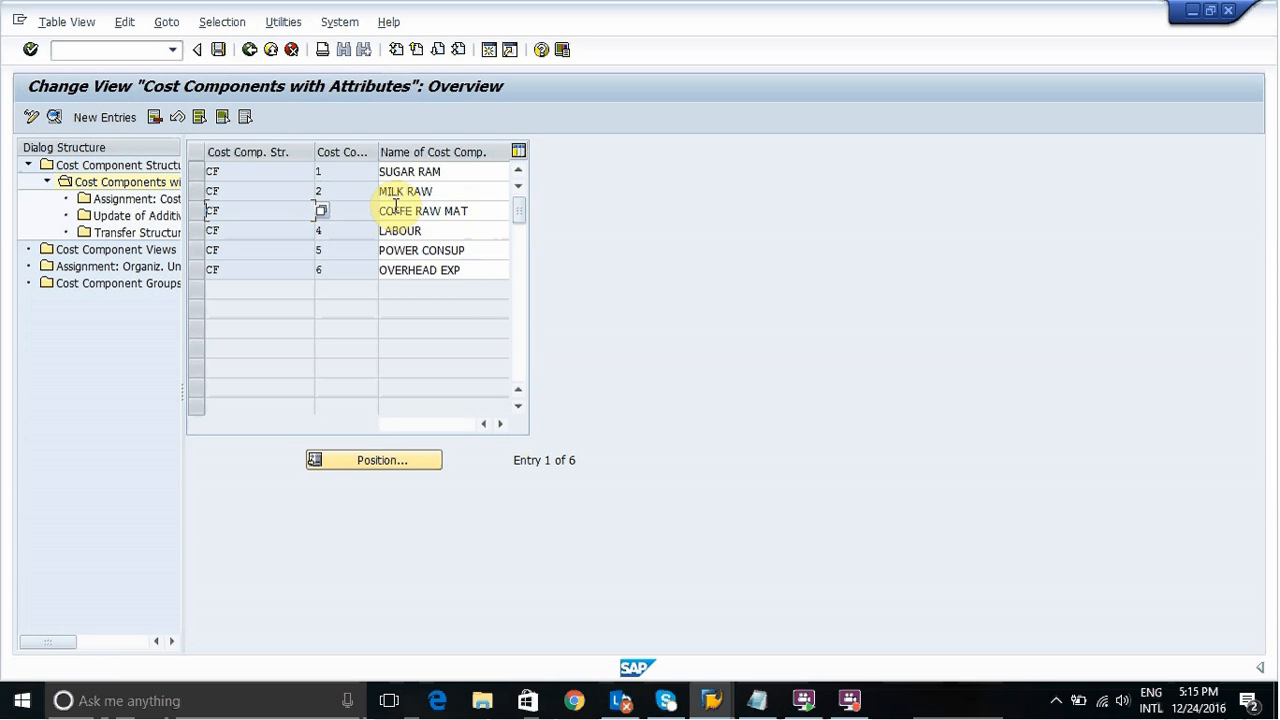
- Rename cost component 1 to SUGAR RAM CONS and cost component 2 to MILK RAW CONS, and save the changes
{"action": "left_click", "coordinate": [445, 173]}
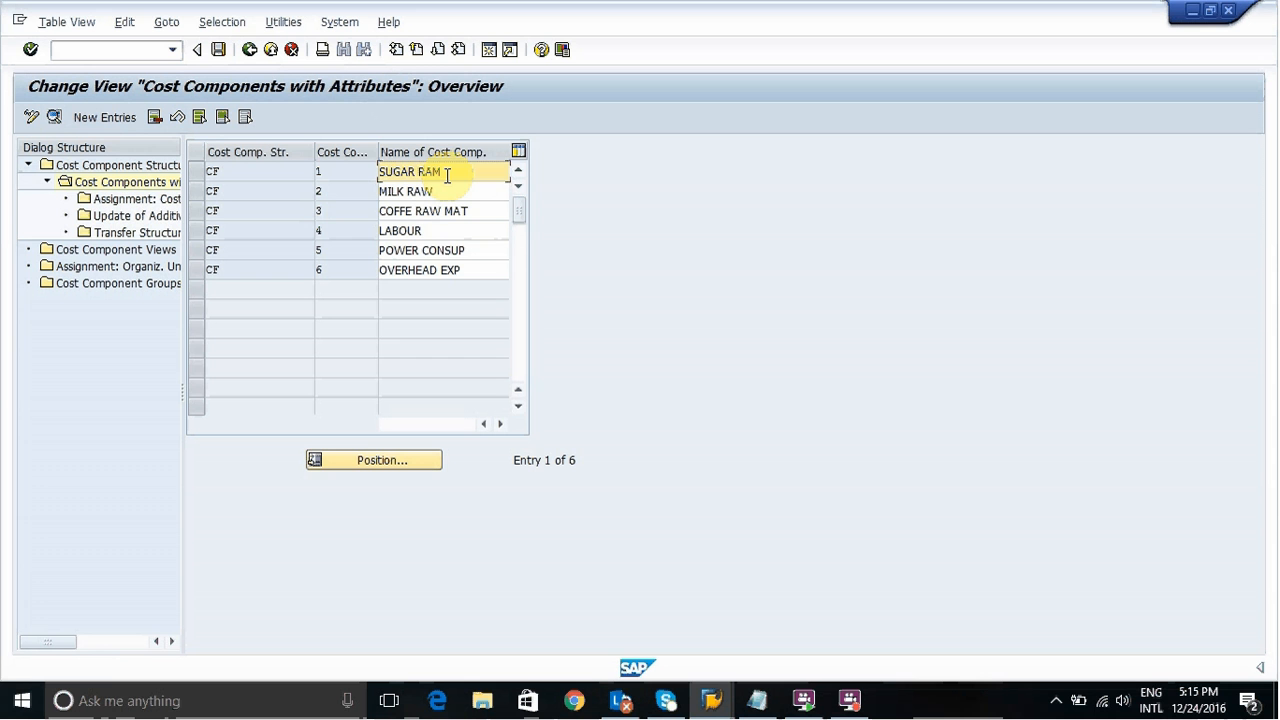
{"action": "type", "text": "NS"}
{"action": "left_click", "coordinate": [450, 193]}
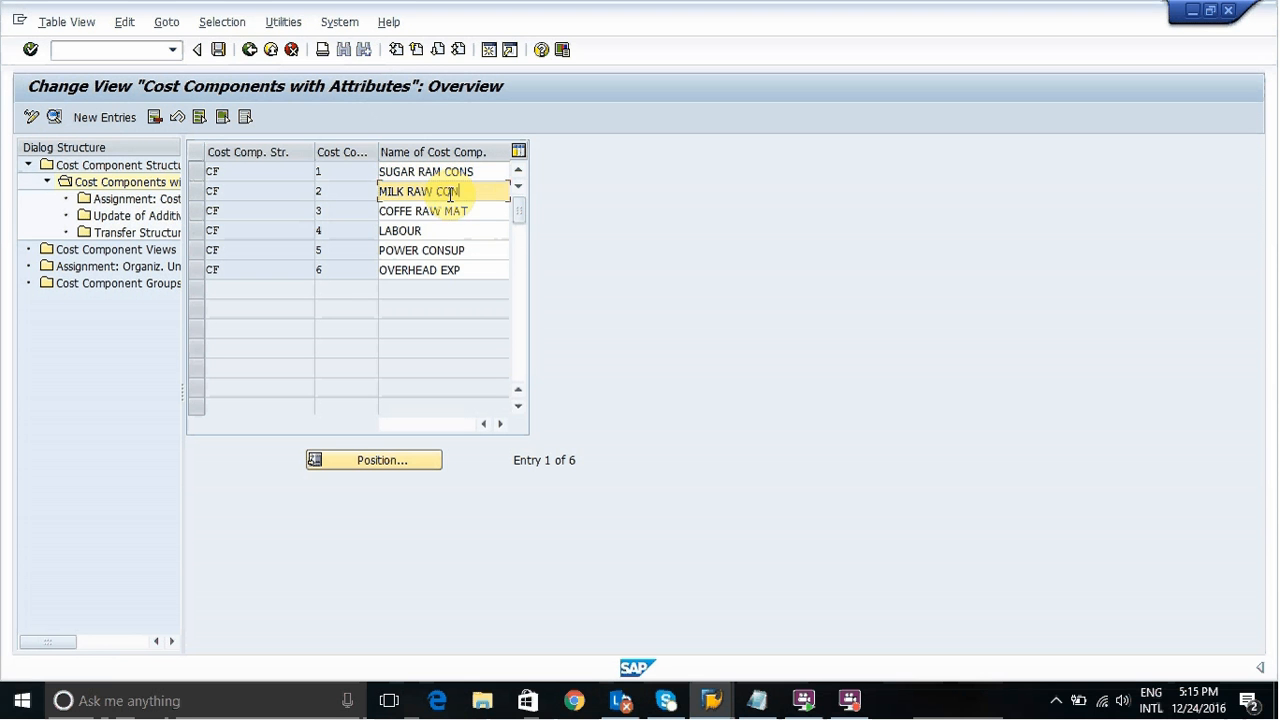
{"action": "left_click", "coordinate": [490, 210]}
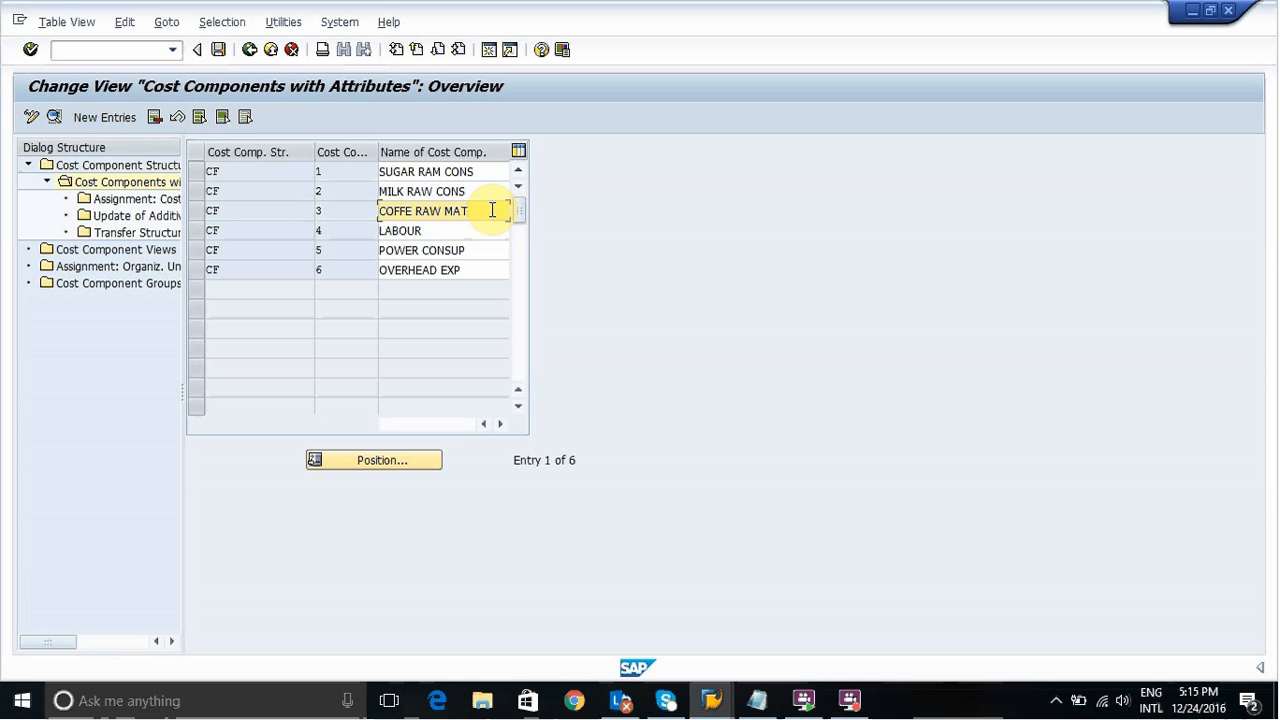
{"action": "key", "text": "ctrl+s"}
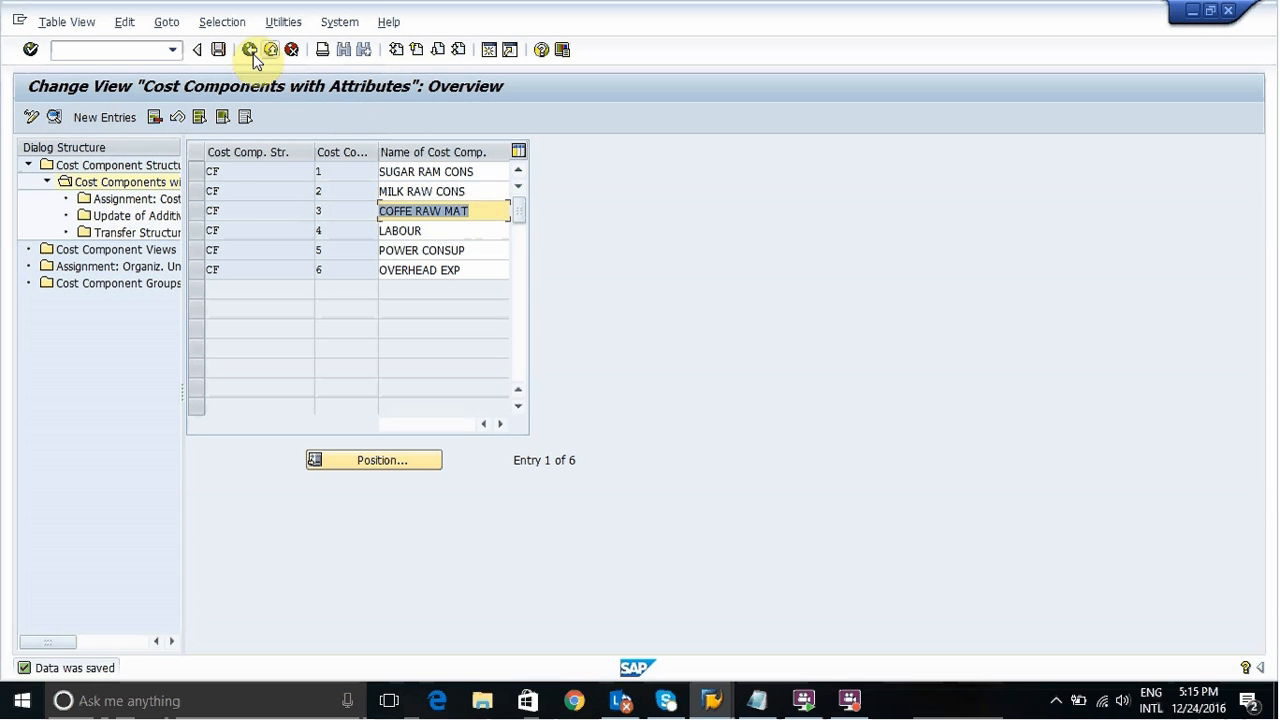
- Return to the cost component structures and open the cost element interval assignment for structure CF
{"action": "left_click", "coordinate": [249, 50]}
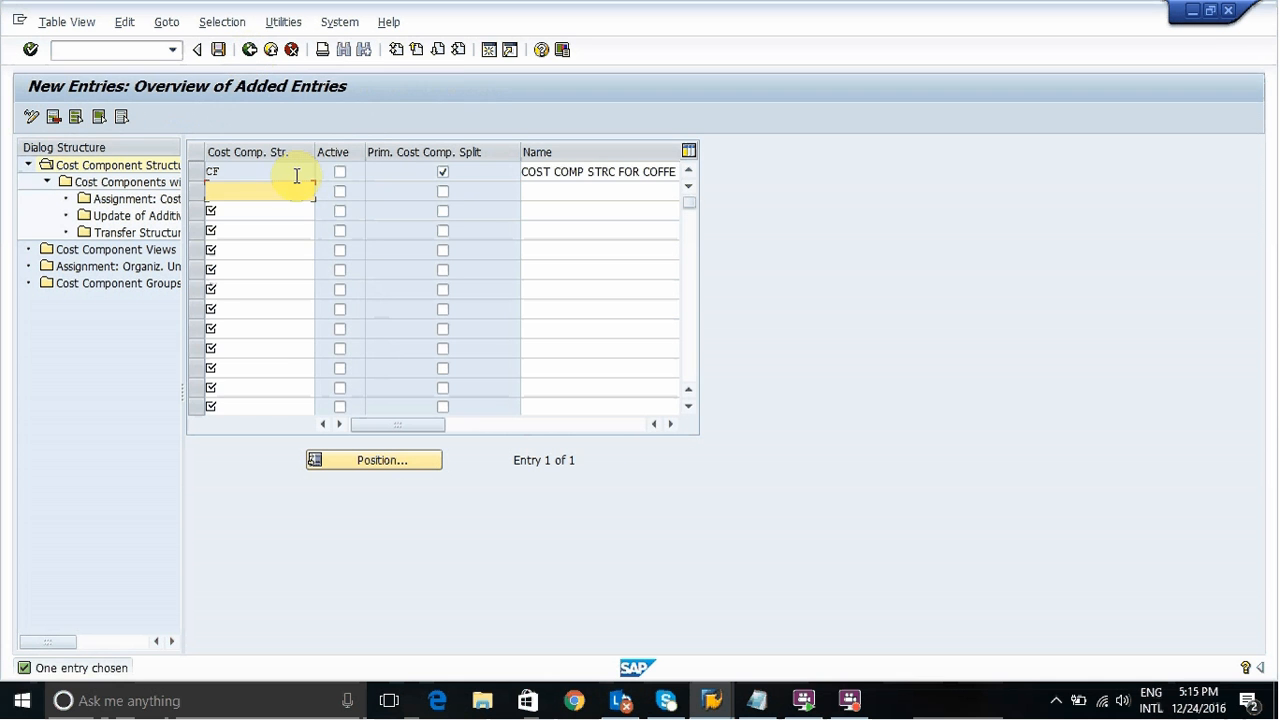
{"action": "left_click", "coordinate": [193, 175]}
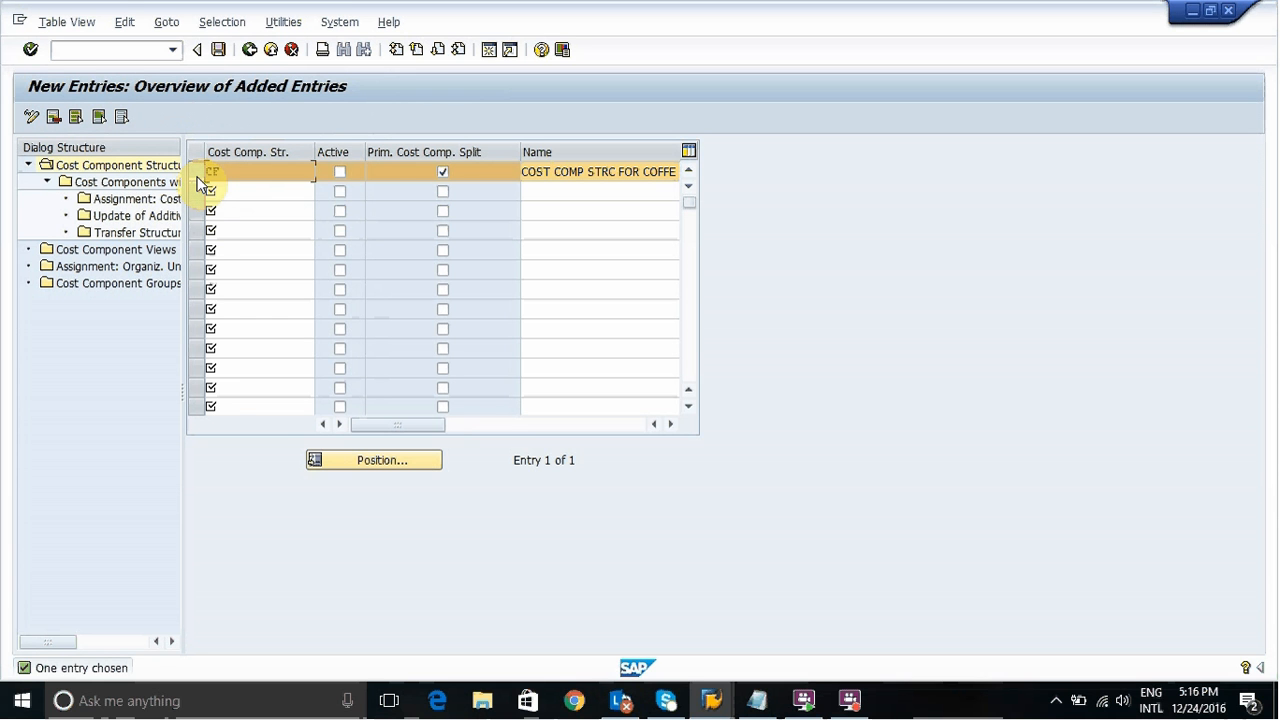
{"action": "double_click", "coordinate": [140, 199]}
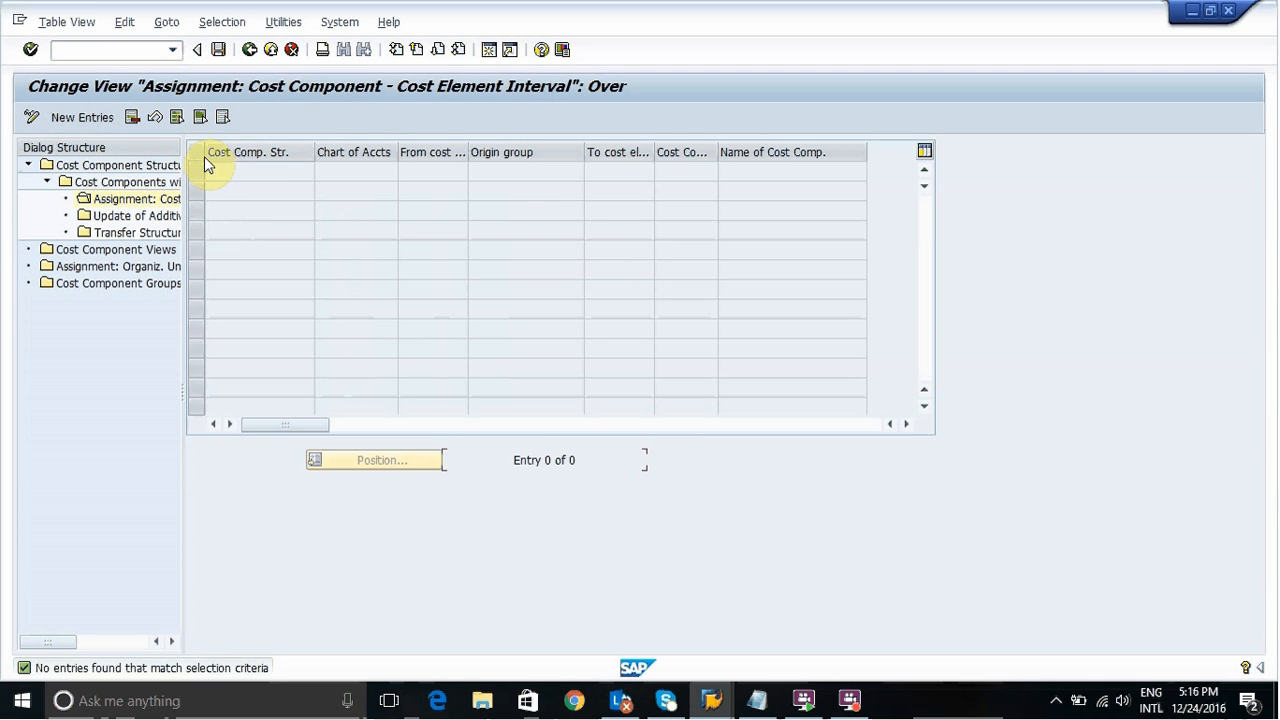
- Start a new cost element interval assignment with cost component structure CF and chart of accounts N888
{"action": "left_click", "coordinate": [90, 120]}
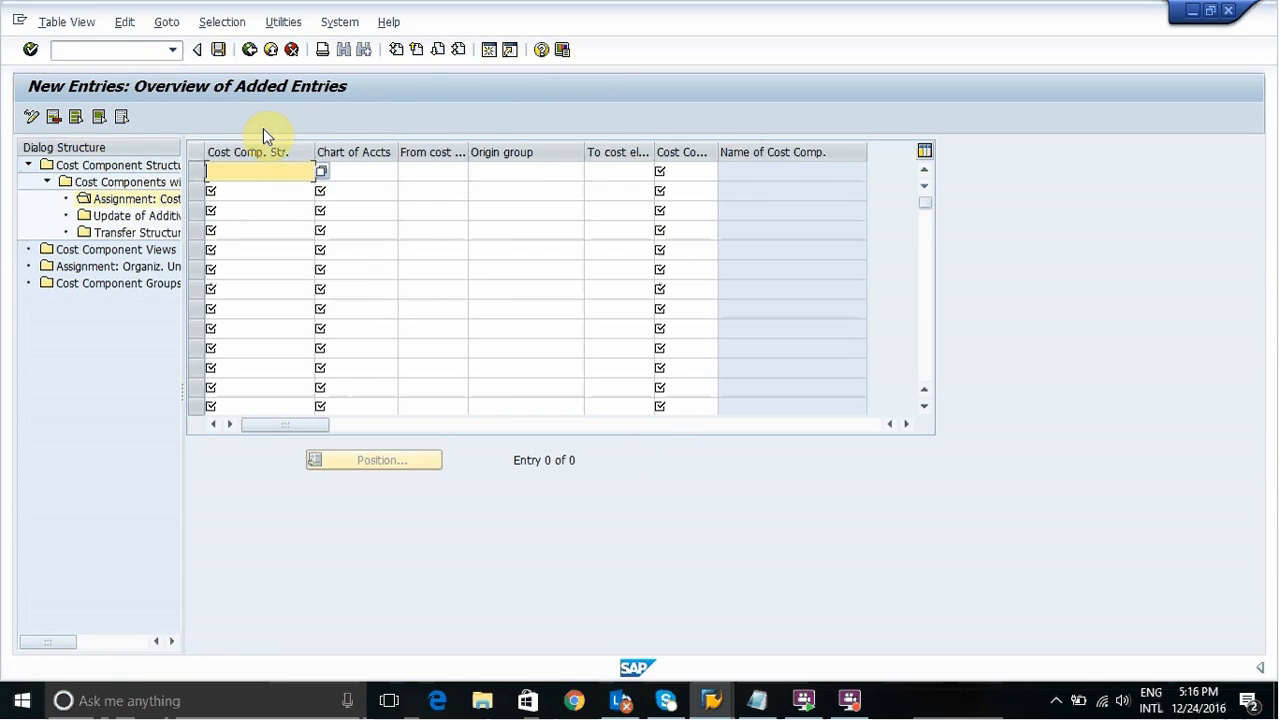
{"action": "left_click", "coordinate": [278, 176]}
{"action": "left_click", "coordinate": [321, 173]}
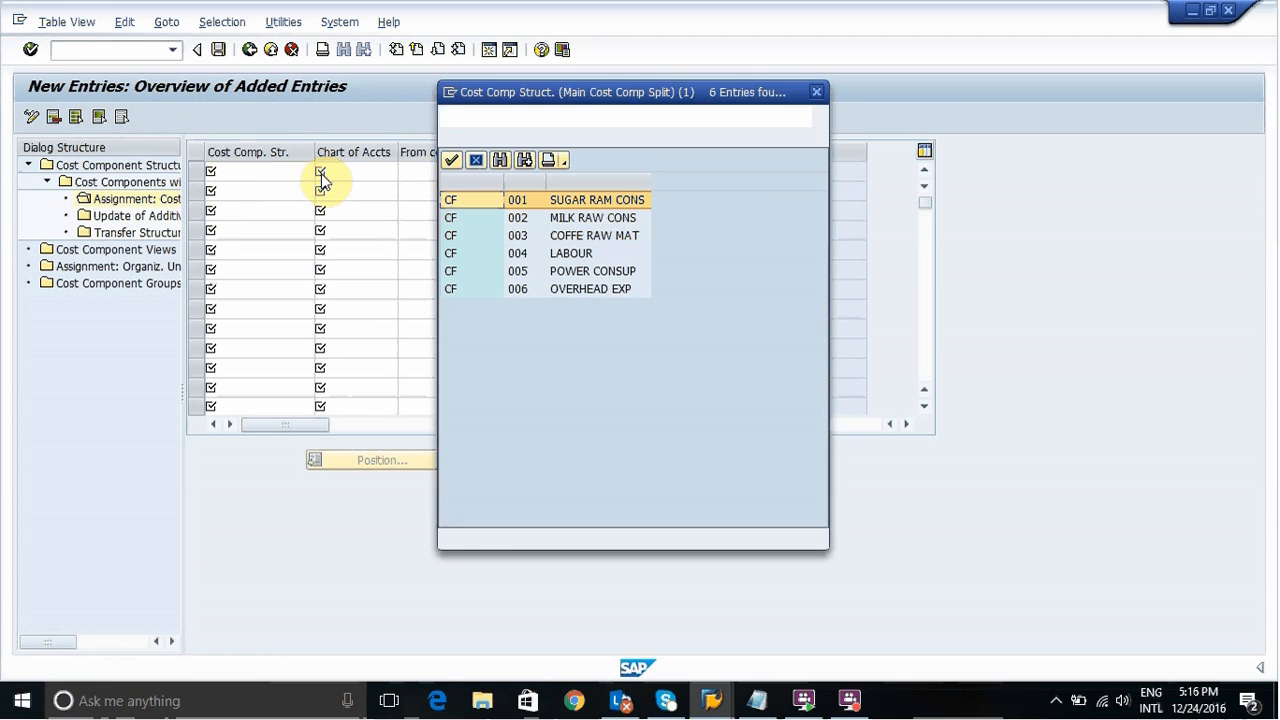
{"action": "double_click", "coordinate": [529, 206]}
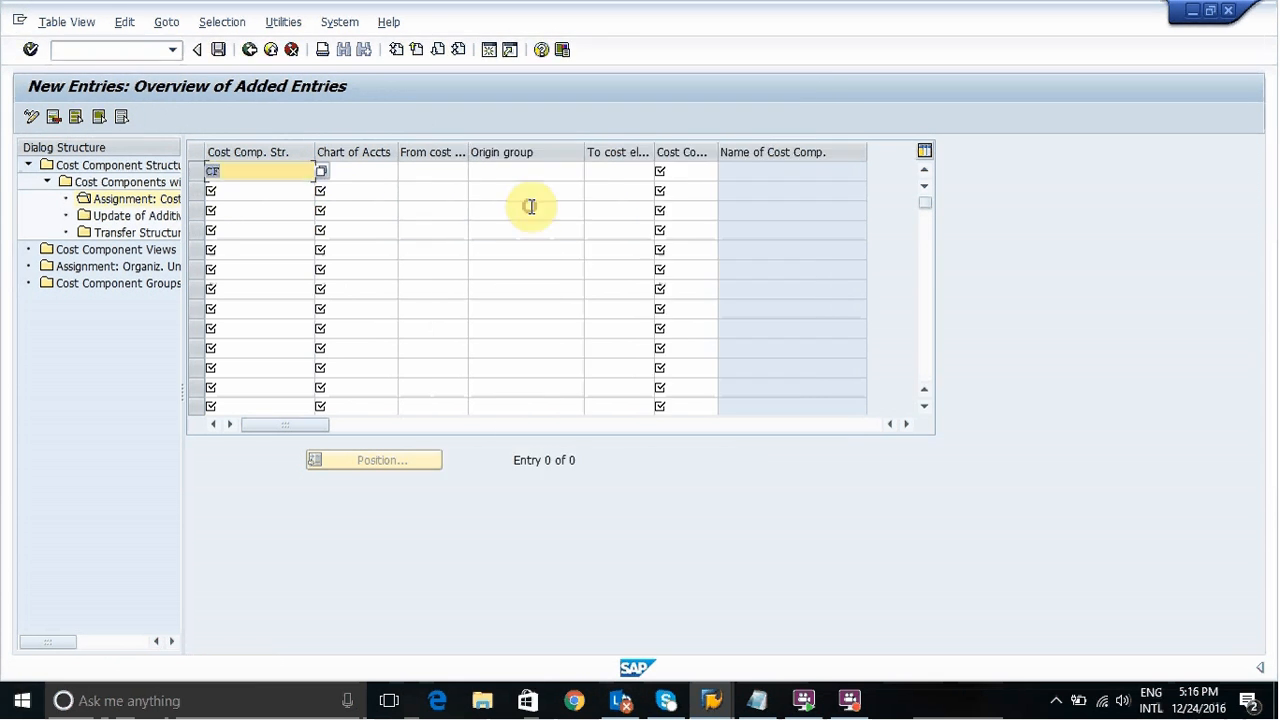
{"action": "left_click", "coordinate": [364, 168]}
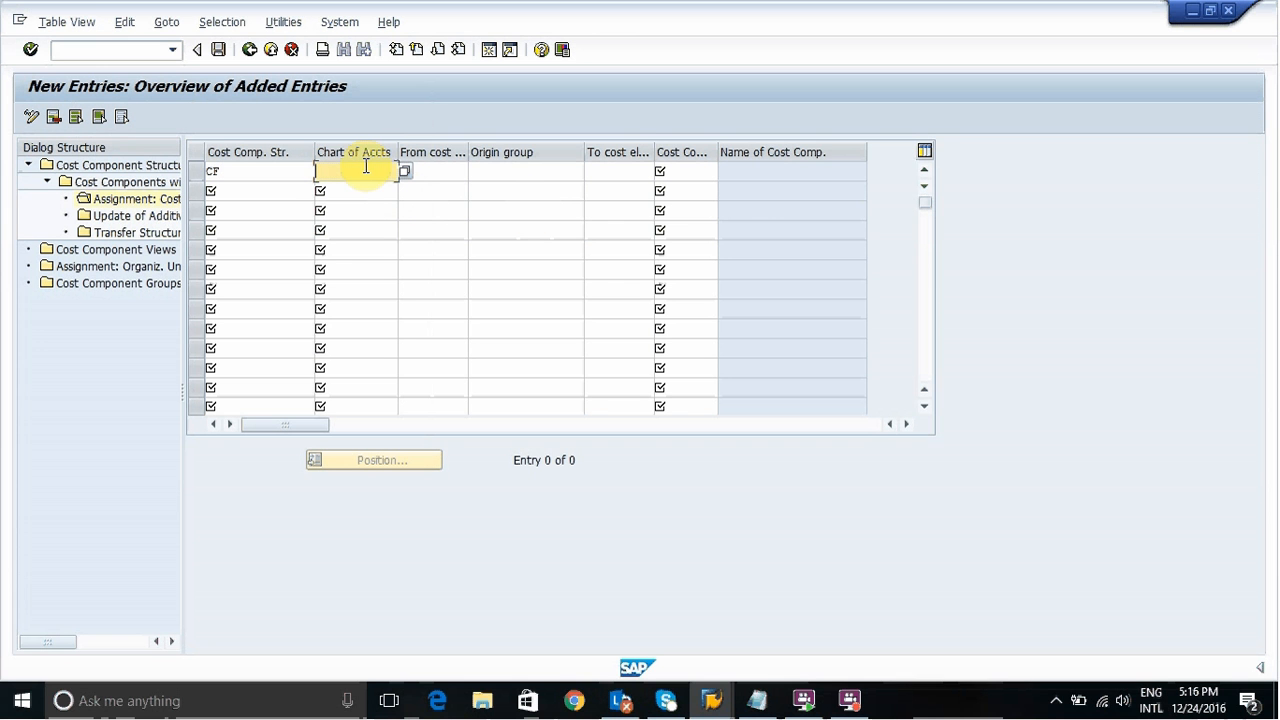
{"action": "type", "text": "N888"}
{"action": "left_click", "coordinate": [438, 171]}
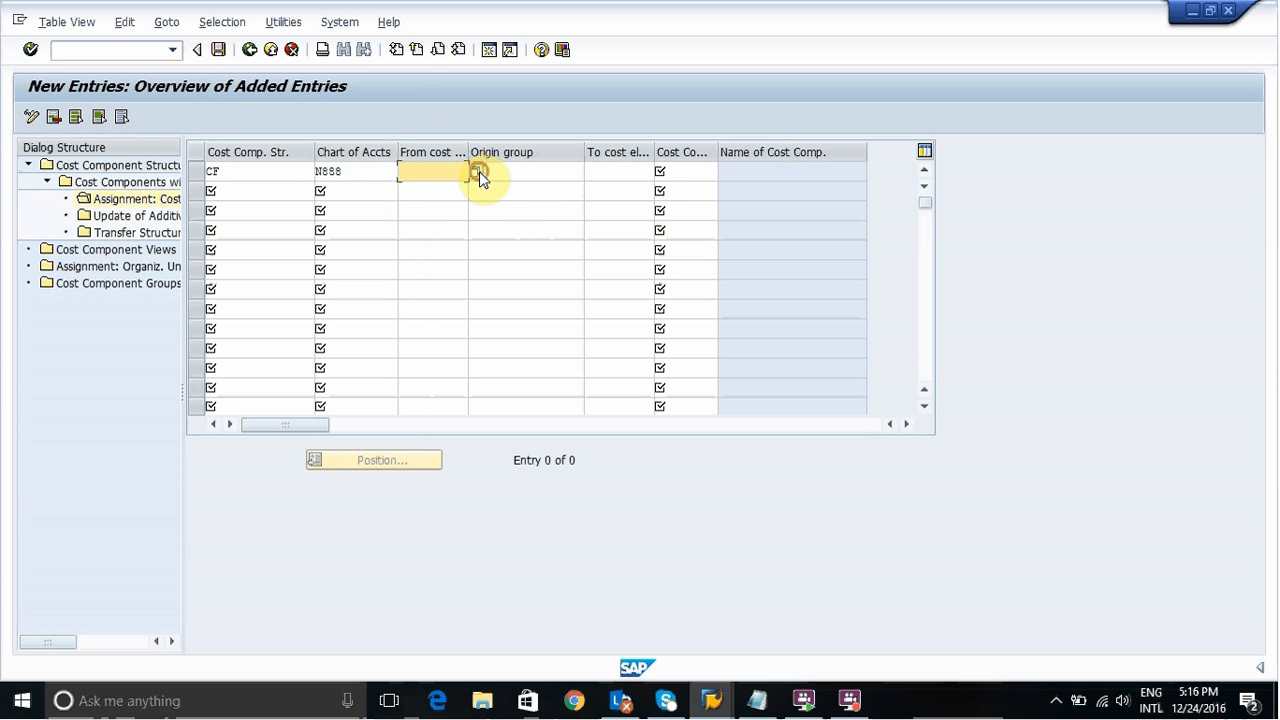
{"action": "left_click", "coordinate": [476, 171]}
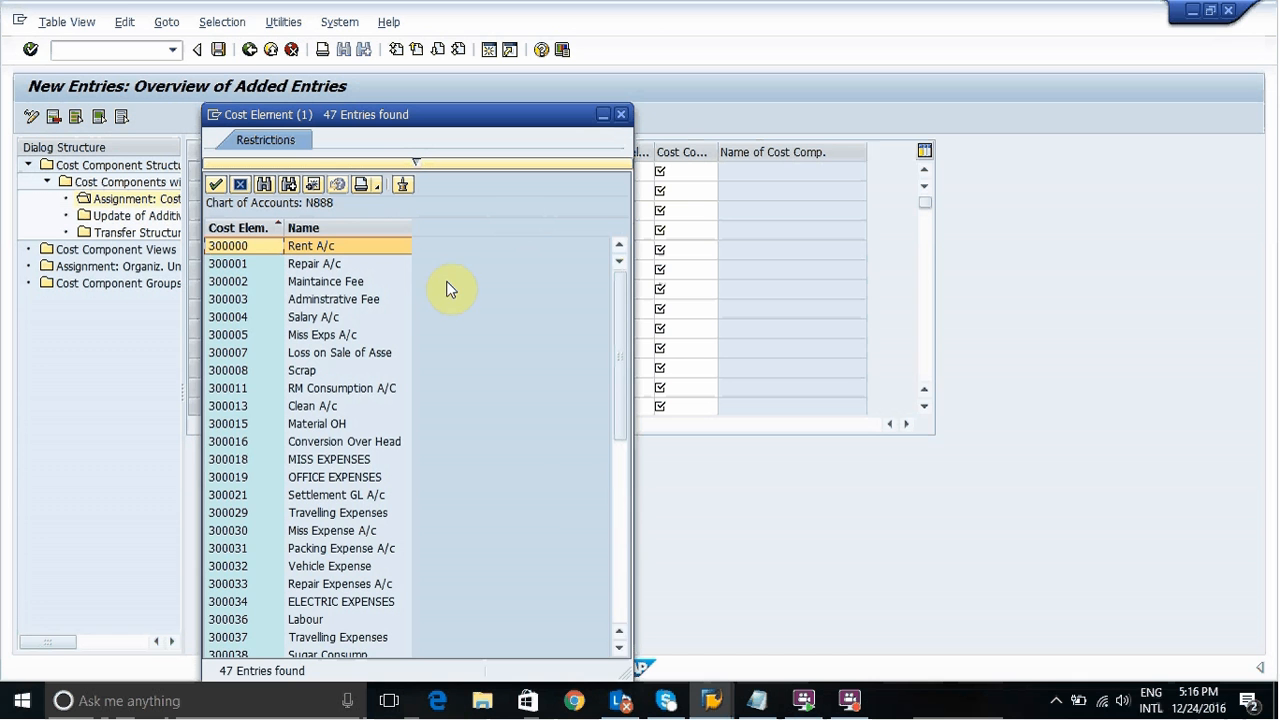
{"action": "left_click", "coordinate": [623, 115]}
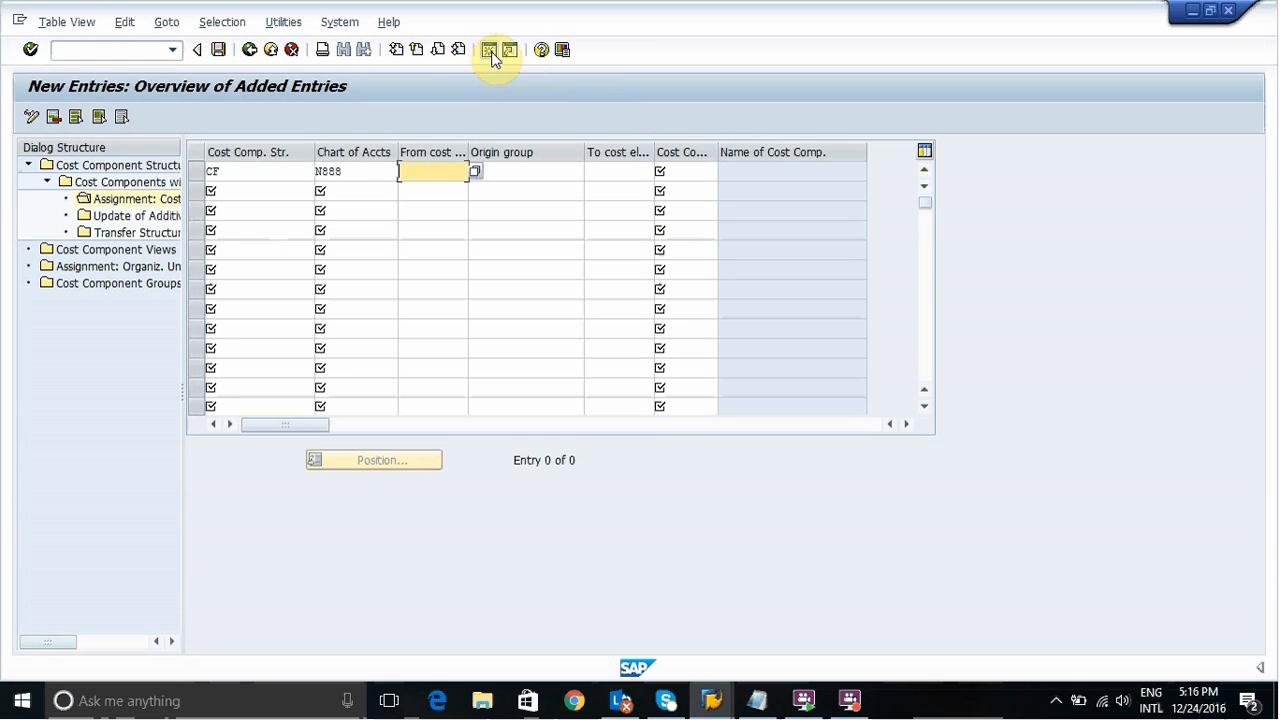
- Open G/L account master maintenance (FS00) in a new SAP session
{"action": "left_click", "coordinate": [490, 52]}
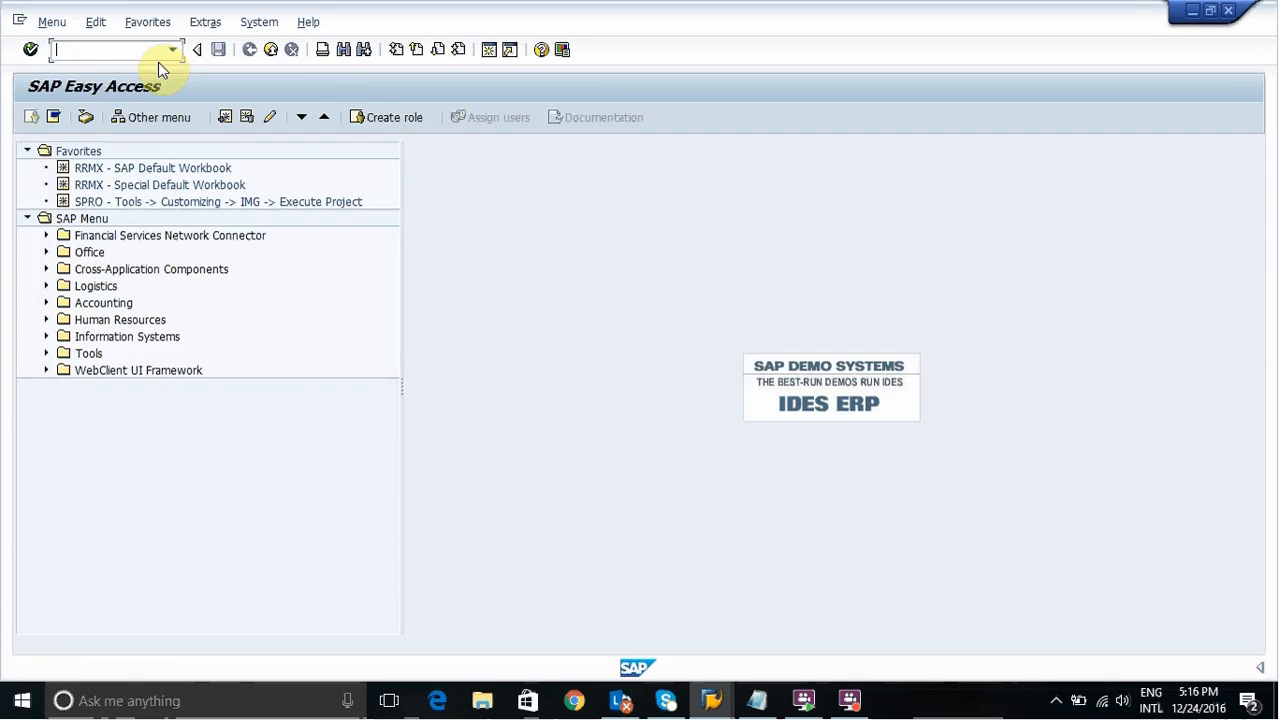
{"action": "left_click", "coordinate": [148, 50]}
{"action": "left_click", "coordinate": [146, 55]}
{"action": "type", "text": "FS00"}
{"action": "key", "text": "Return"}
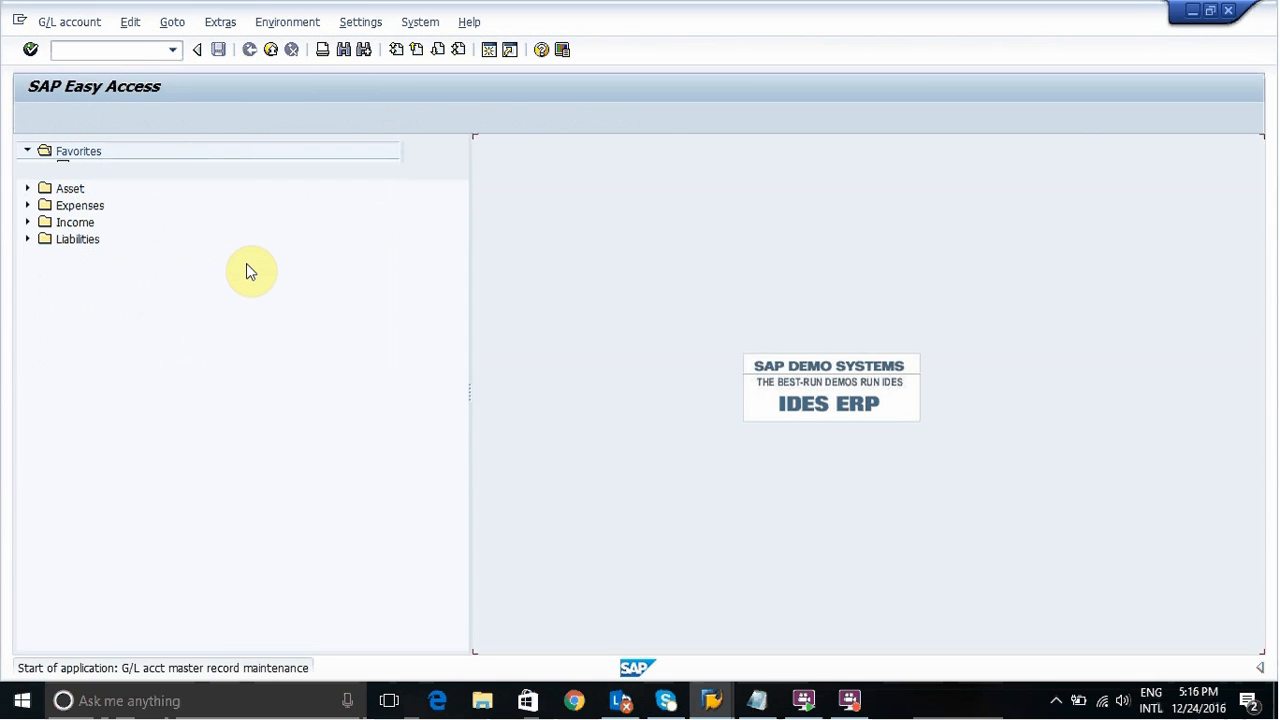
- Find the Sugar Consump account among the expense accounts, view its cost element, and return to the account display
{"action": "left_click", "coordinate": [28, 206]}
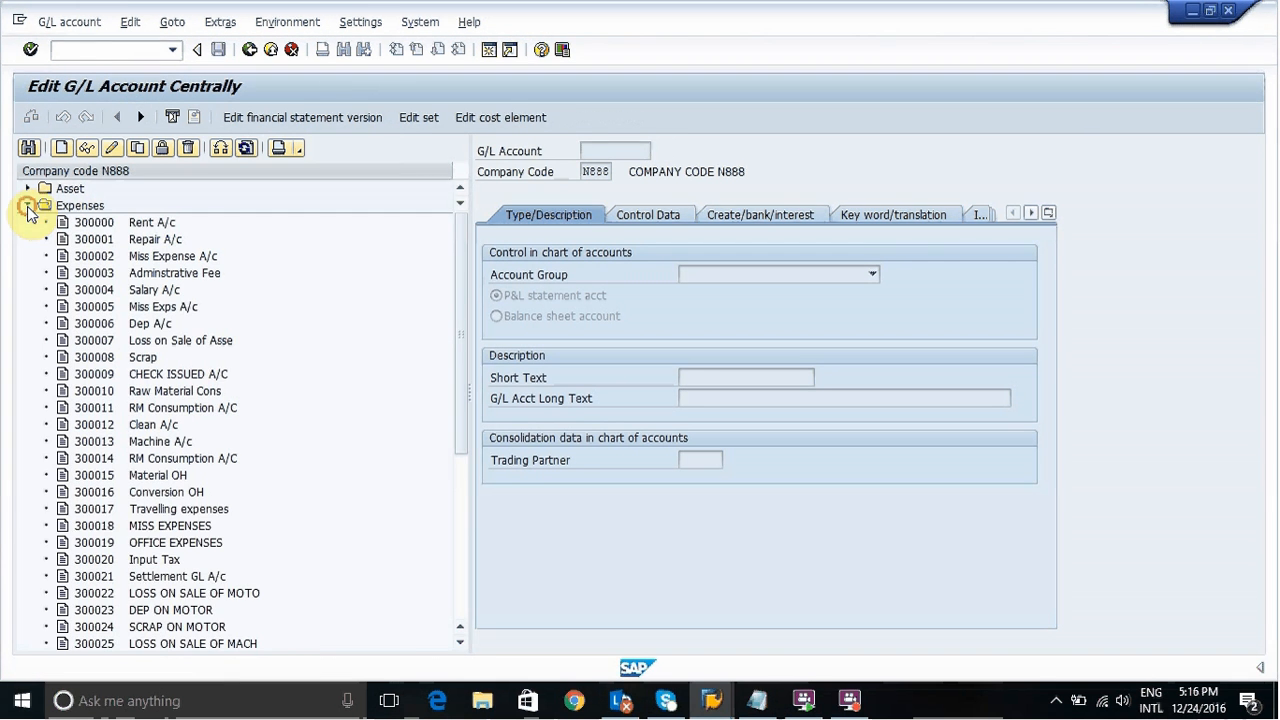
{"action": "left_click", "coordinate": [457, 614]}
{"action": "left_click", "coordinate": [174, 563]}
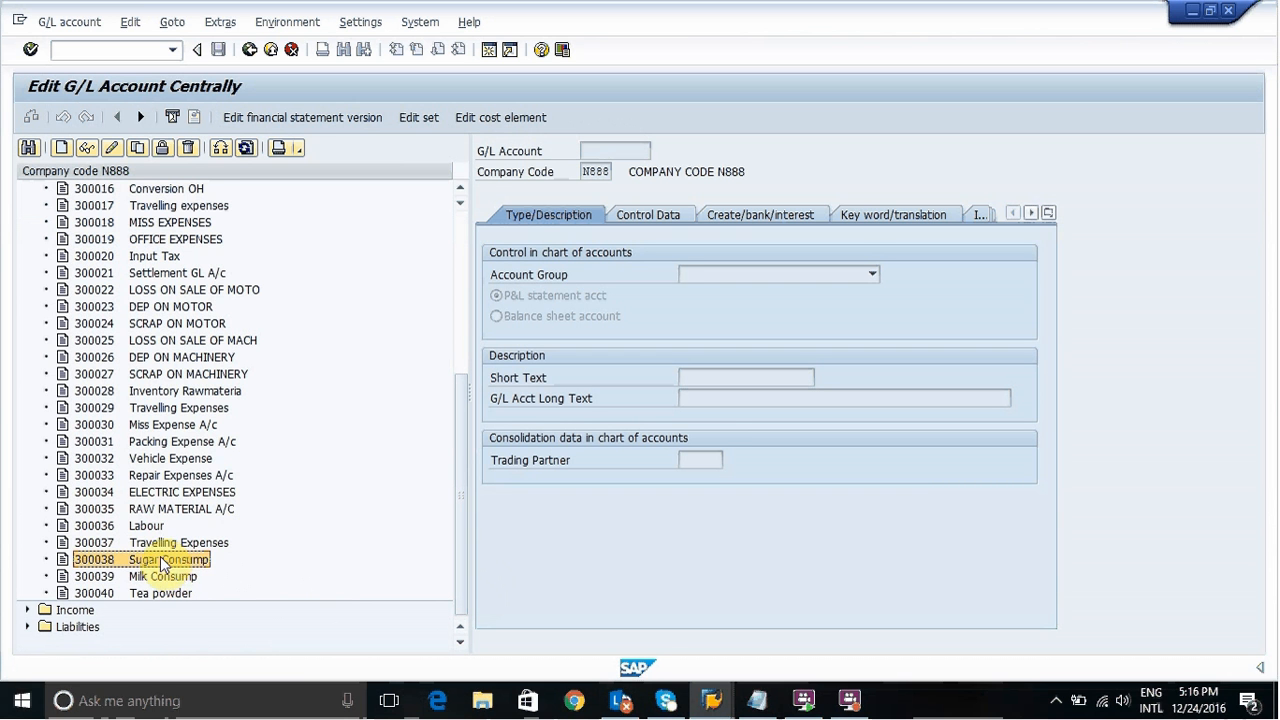
{"action": "left_click", "coordinate": [168, 593]}
{"action": "left_click", "coordinate": [170, 578]}
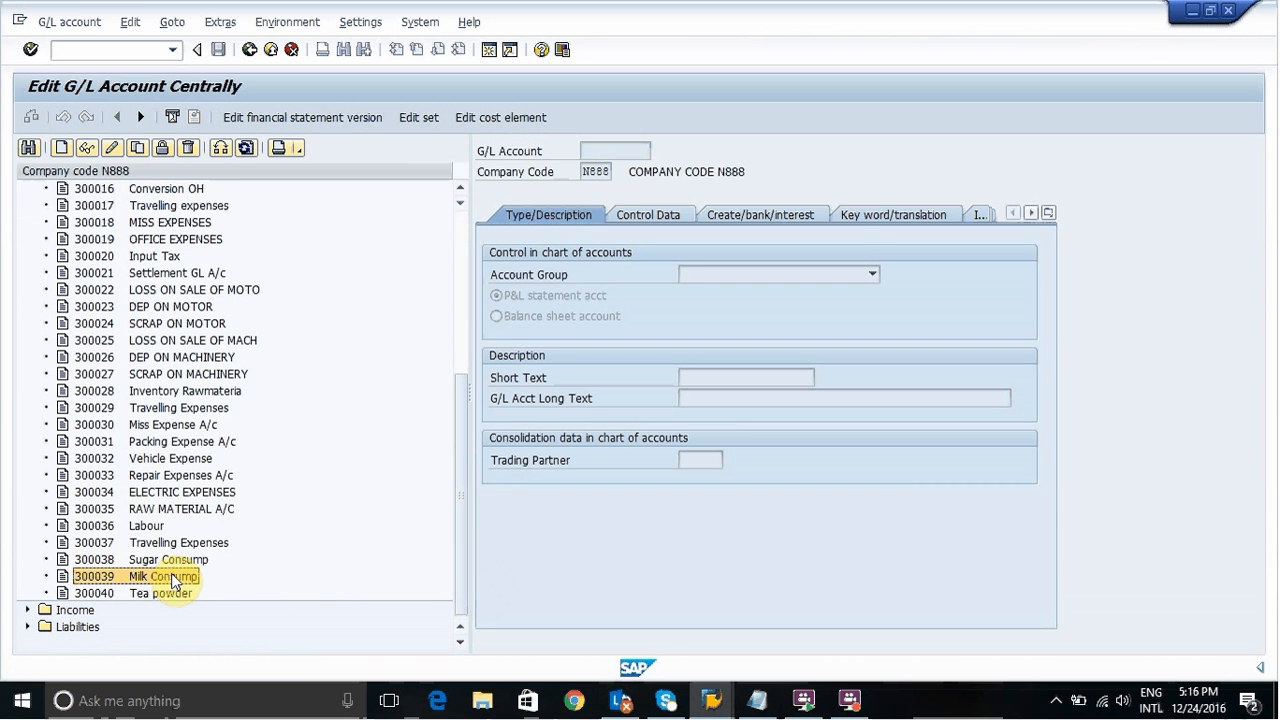
{"action": "left_click", "coordinate": [172, 561]}
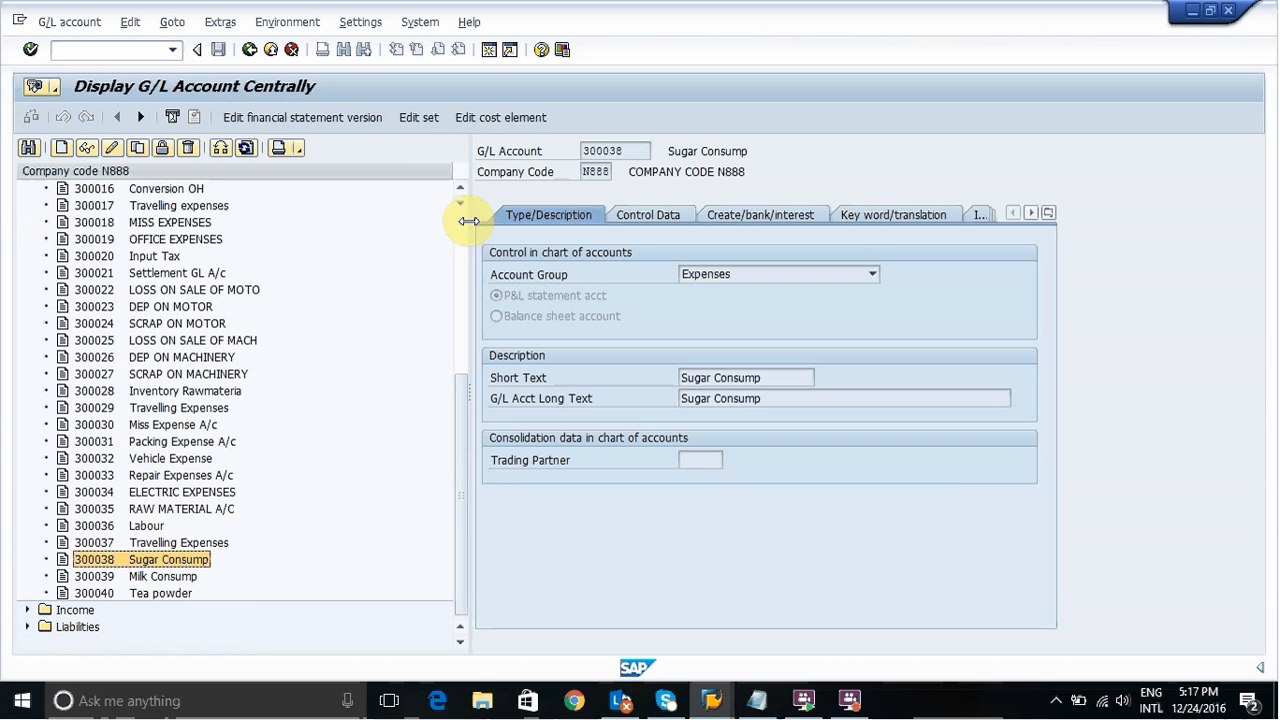
{"action": "left_click", "coordinate": [492, 117]}
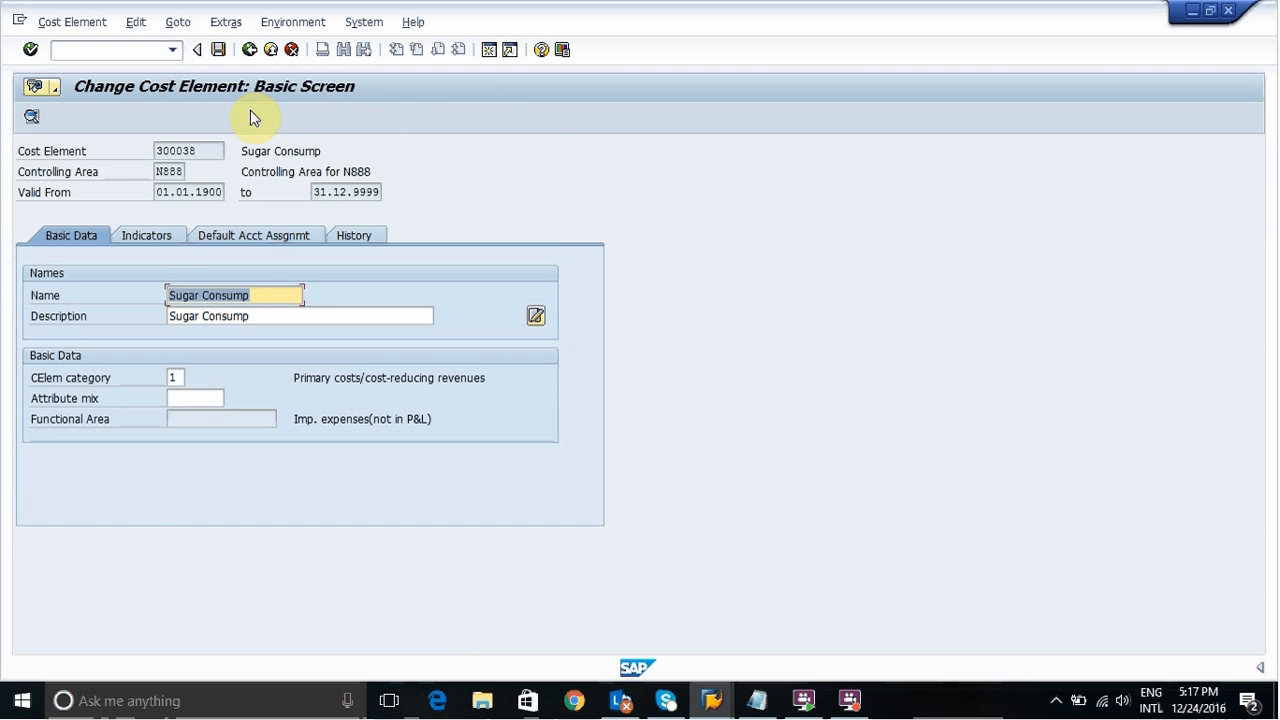
{"action": "left_click", "coordinate": [249, 50]}
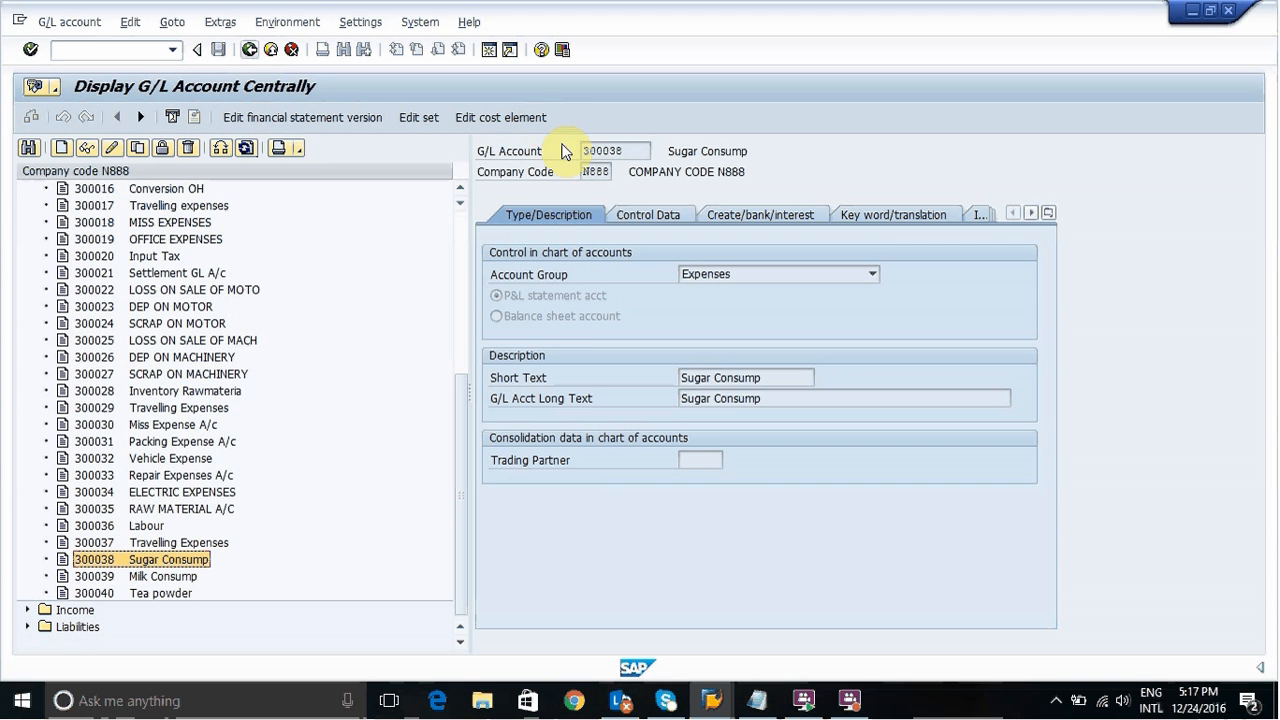
- Switch back to the new interval entries window and choose 300038 Sugar Consump as the from cost element
{"action": "left_click", "coordinate": [714, 700]}
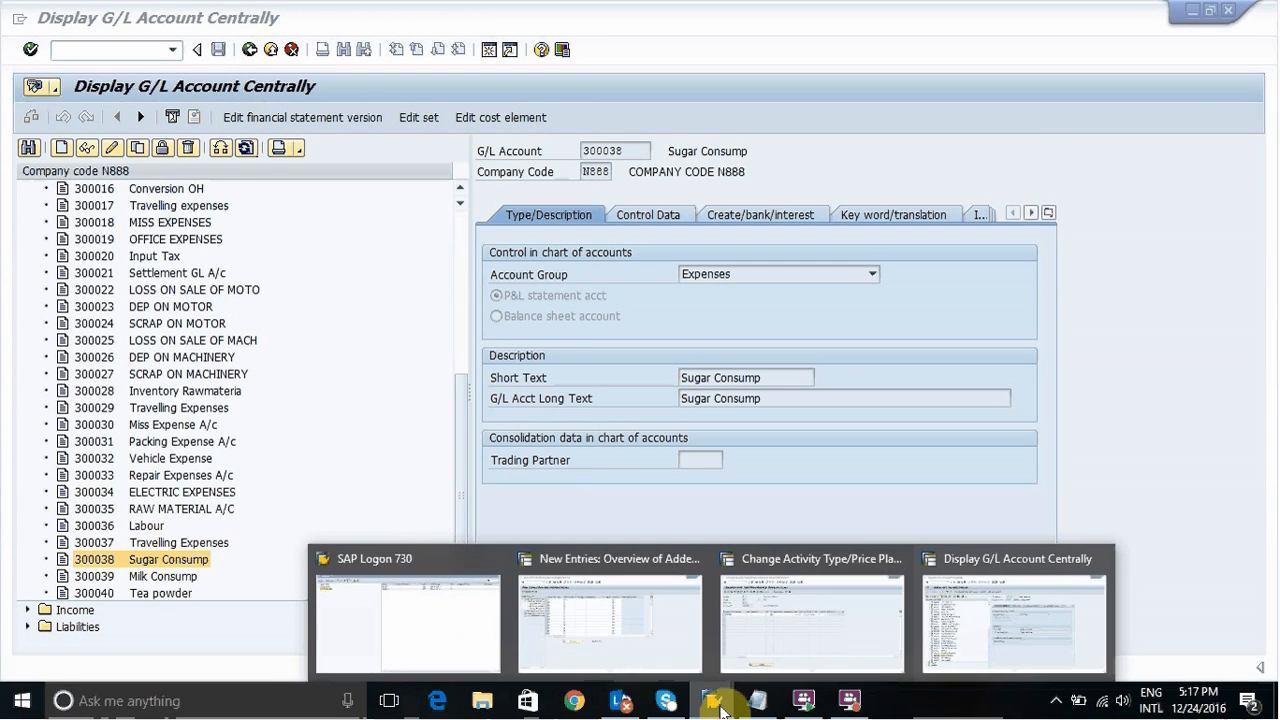
{"action": "left_click", "coordinate": [673, 645]}
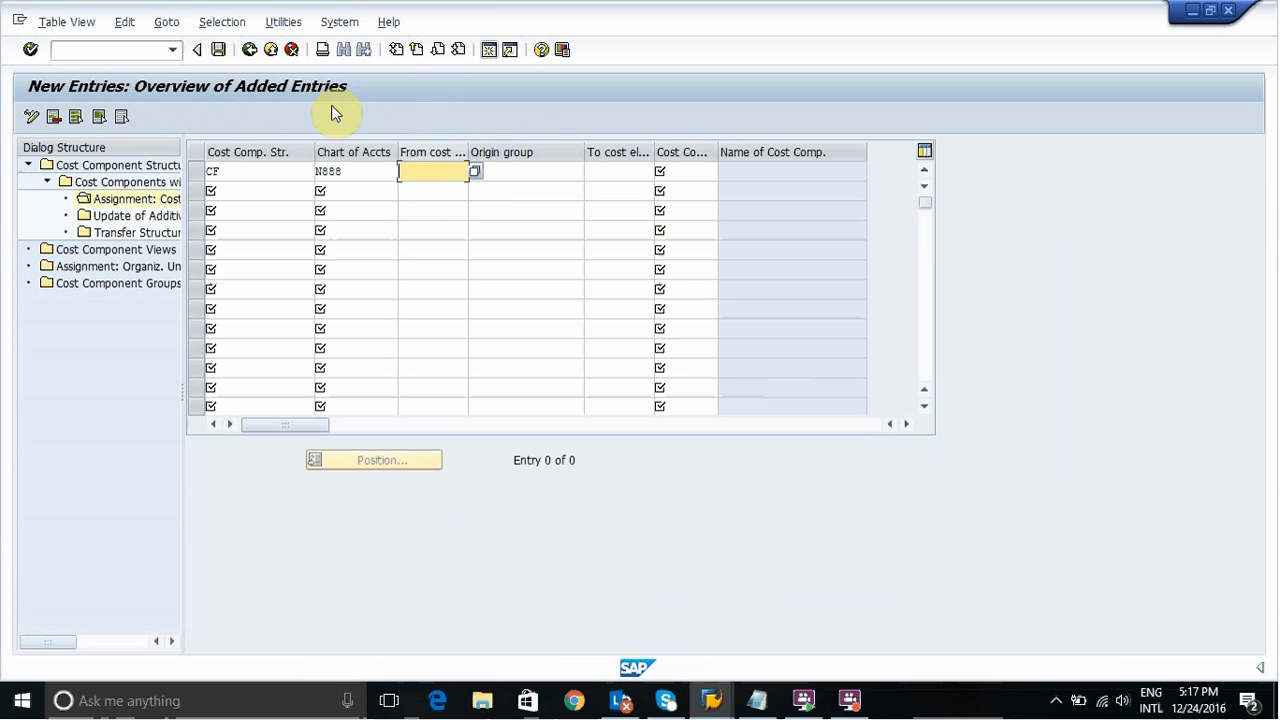
{"action": "left_click", "coordinate": [475, 172]}
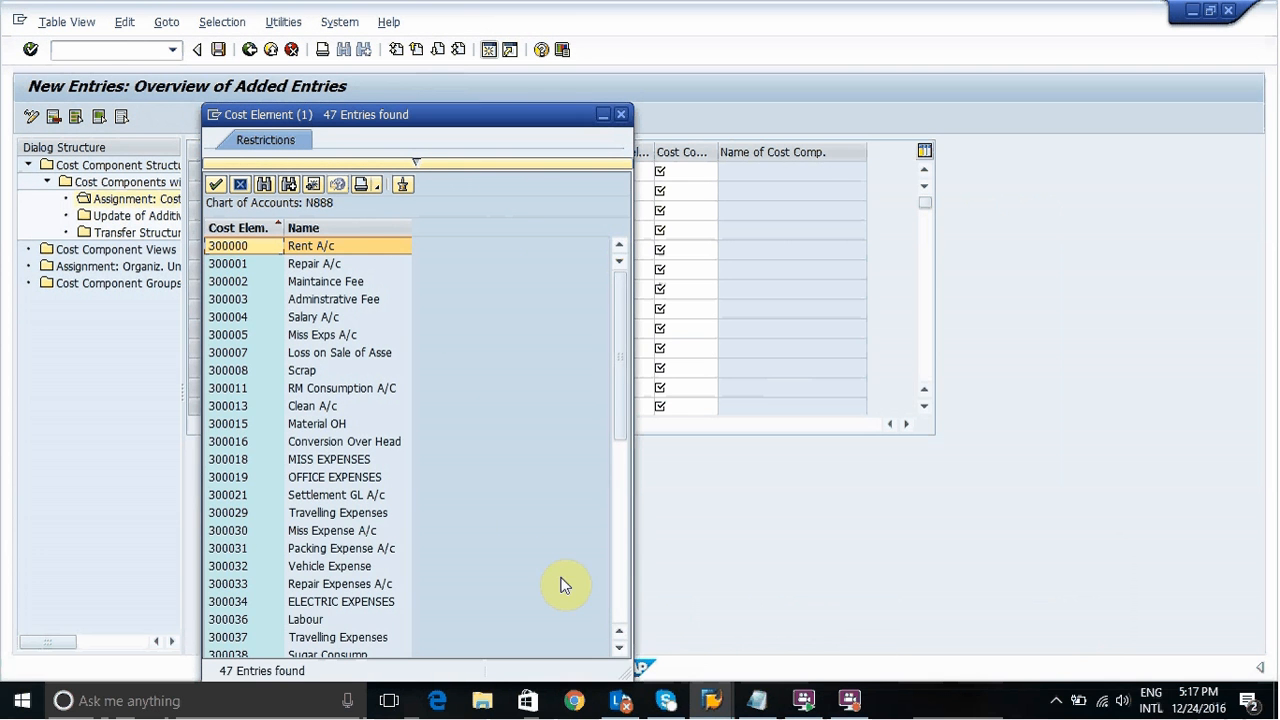
{"action": "left_click", "coordinate": [619, 647]}
{"action": "left_click", "coordinate": [619, 647]}
{"action": "double_click", "coordinate": [366, 627]}
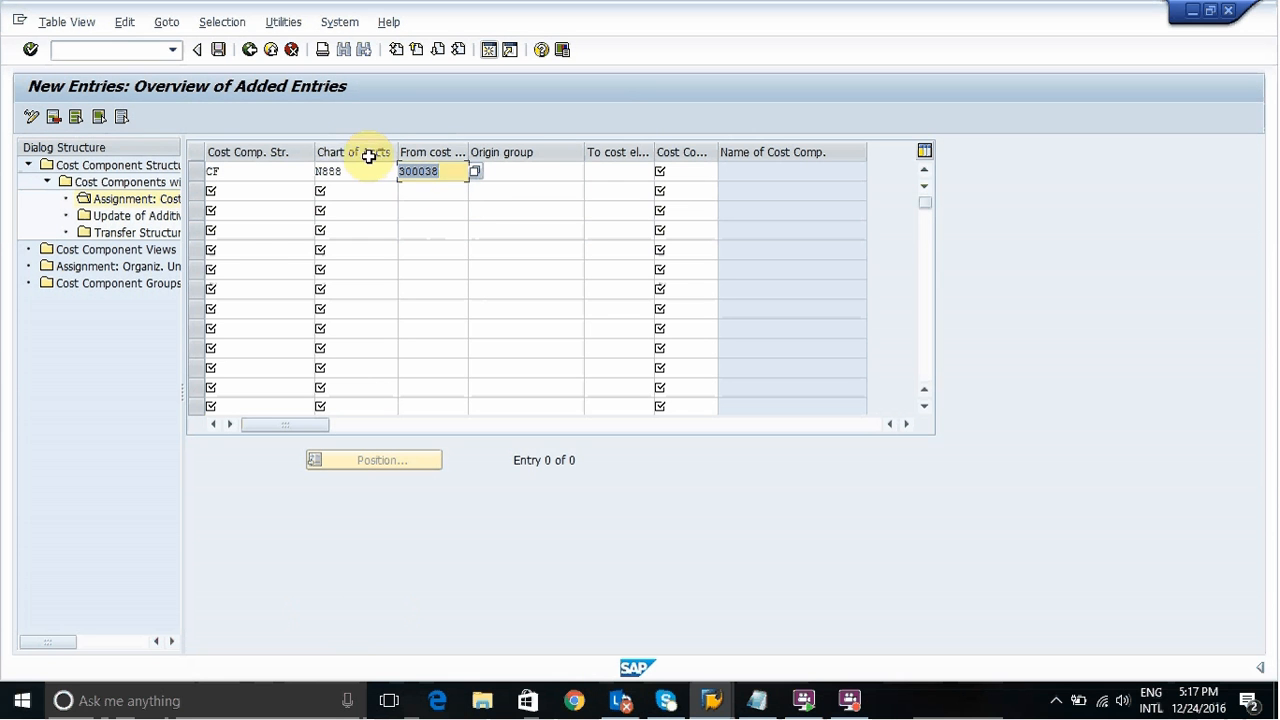
- Copy the from cost element 300038 into the to cost element of the same row
{"action": "left_click", "coordinate": [620, 170]}
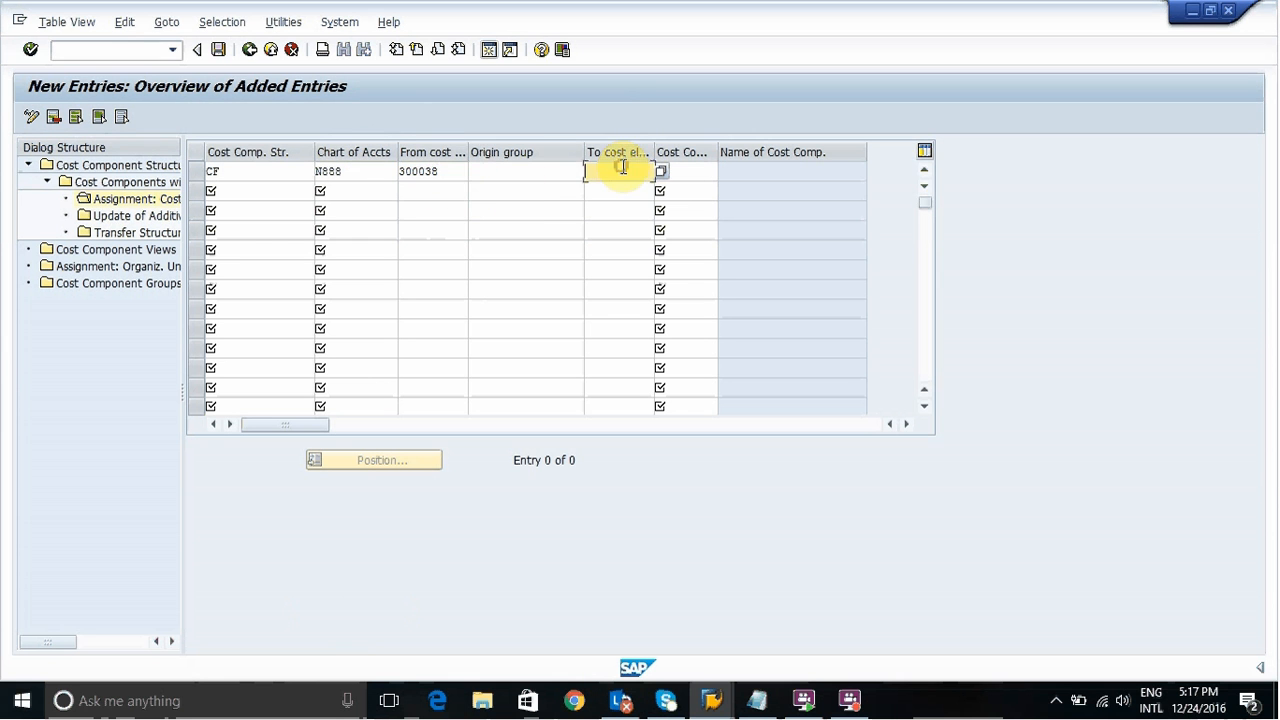
{"action": "left_click", "coordinate": [441, 171]}
{"action": "double_click", "coordinate": [441, 171]}
{"action": "key", "text": "ctrl+c"}
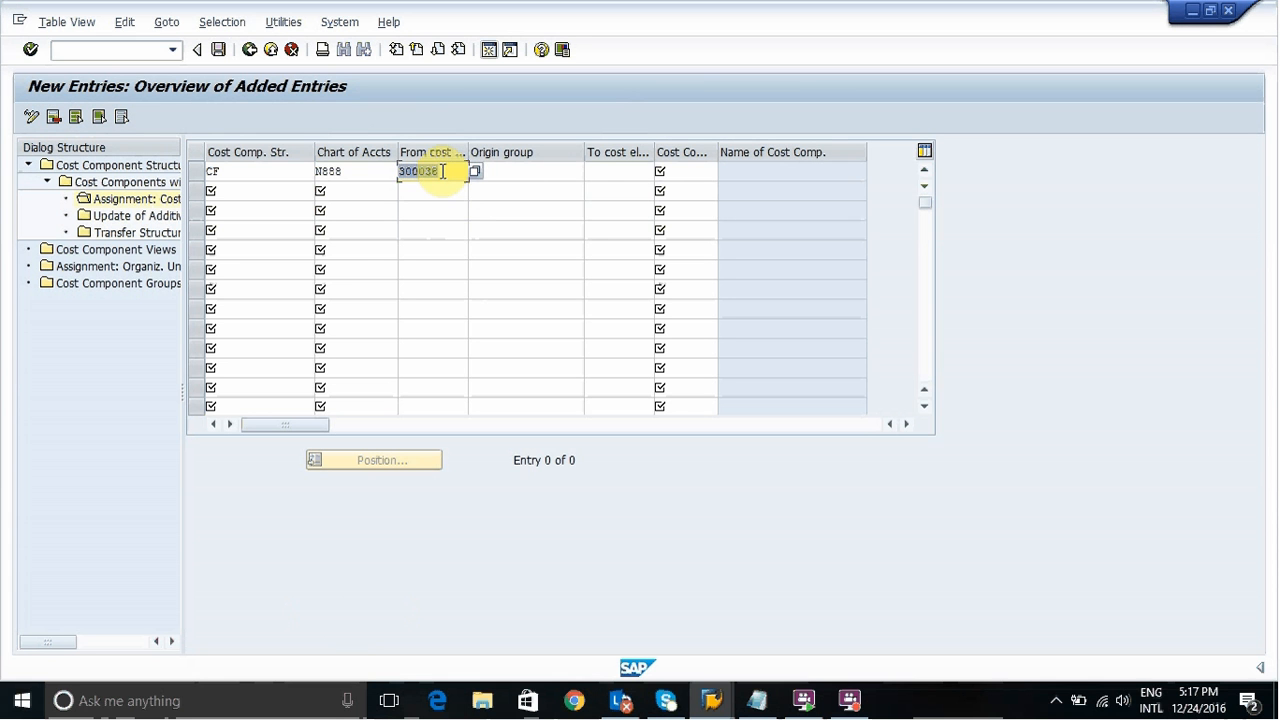
{"action": "key", "text": "Tab"}
{"action": "key", "text": "Tab"}
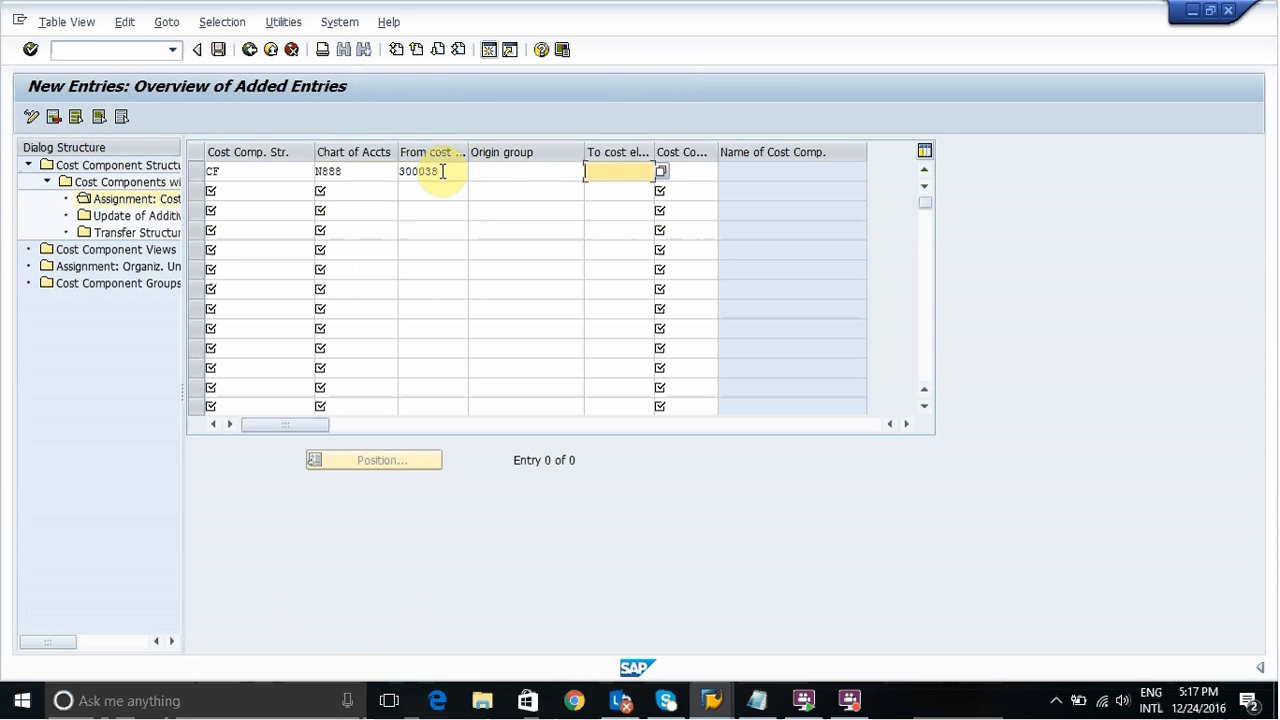
{"action": "key", "text": "ctrl+v"}
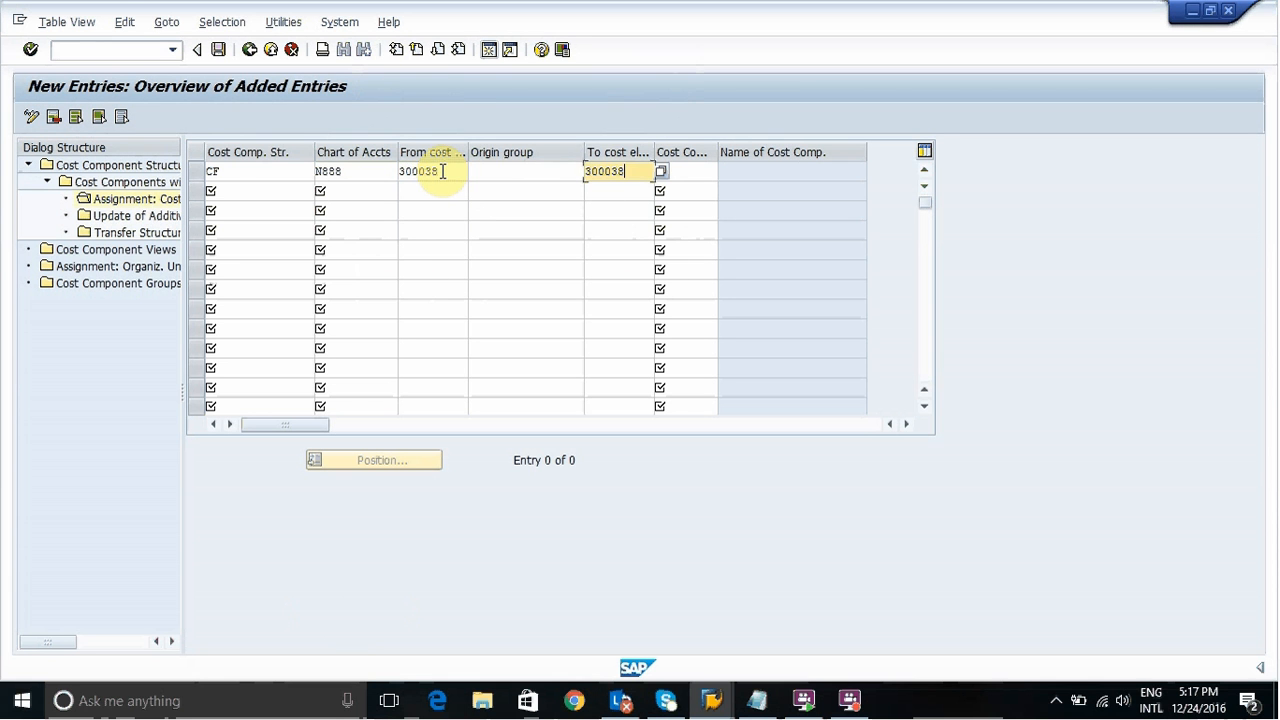
- Assign cost component 001 SUGAR RAM CONS to the interval row and save the entry
{"action": "left_click", "coordinate": [695, 170]}
{"action": "left_click", "coordinate": [724, 171]}
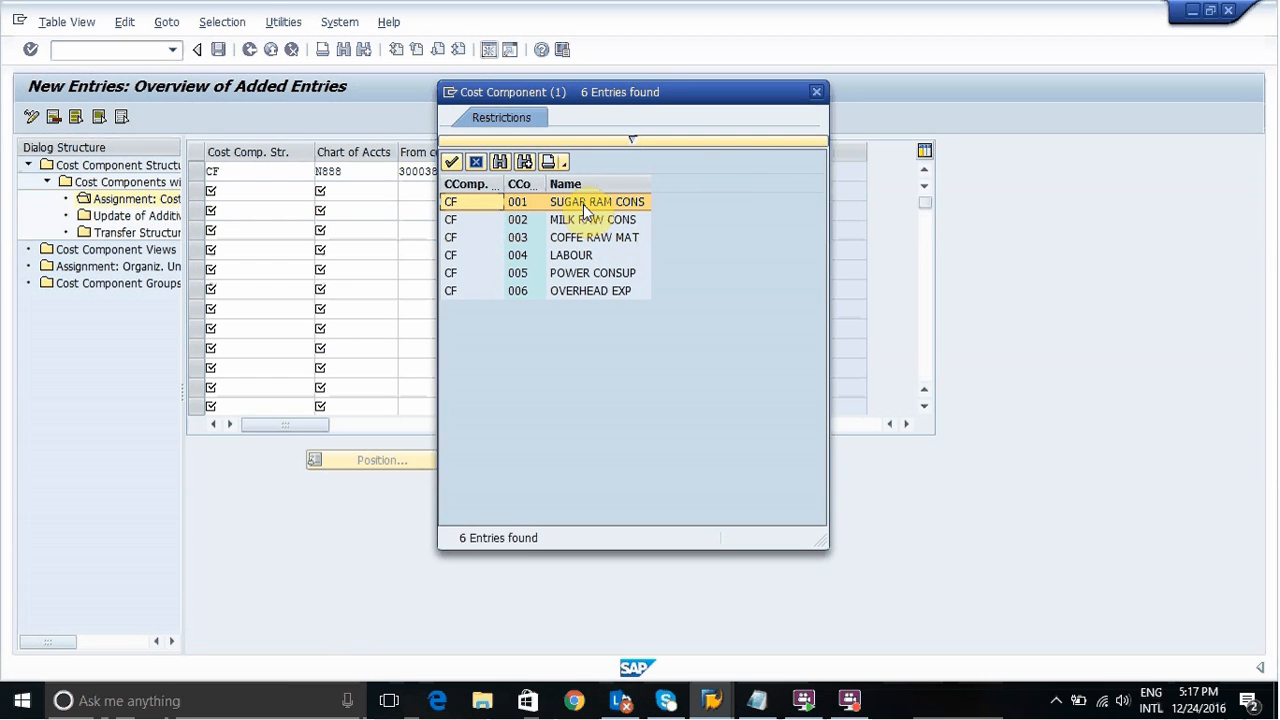
{"action": "double_click", "coordinate": [584, 204]}
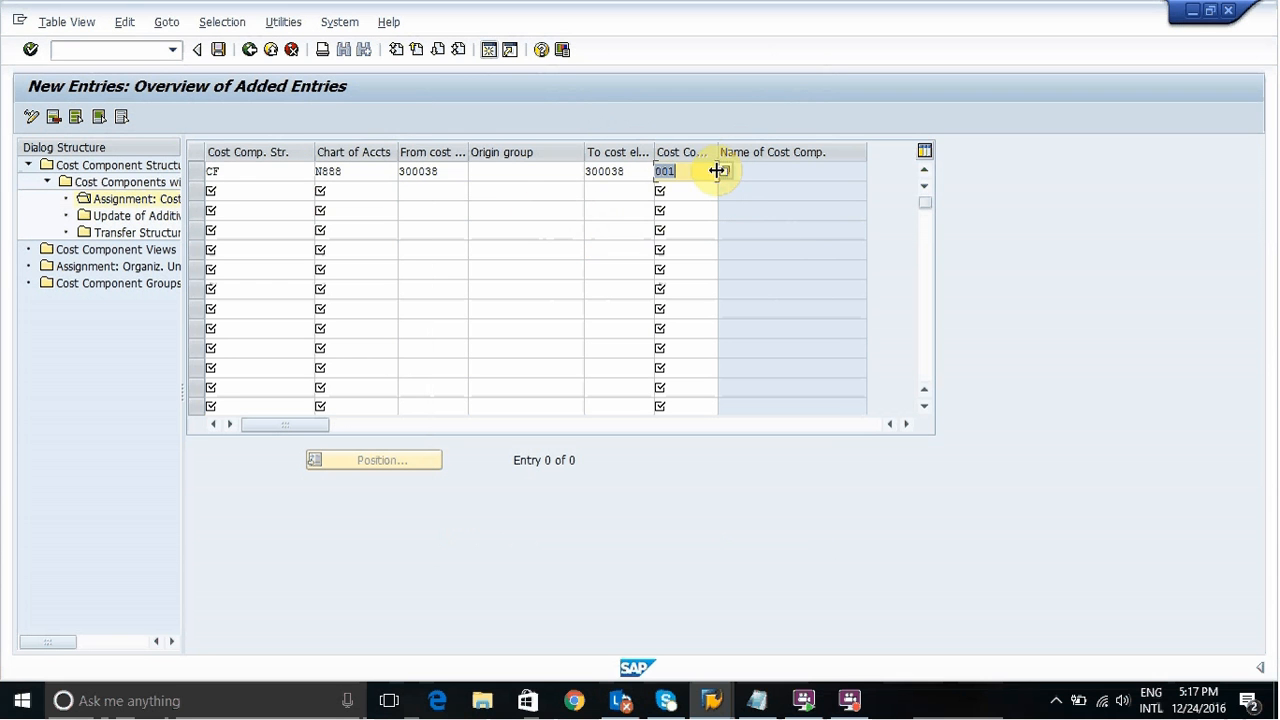
{"action": "left_click", "coordinate": [684, 172]}
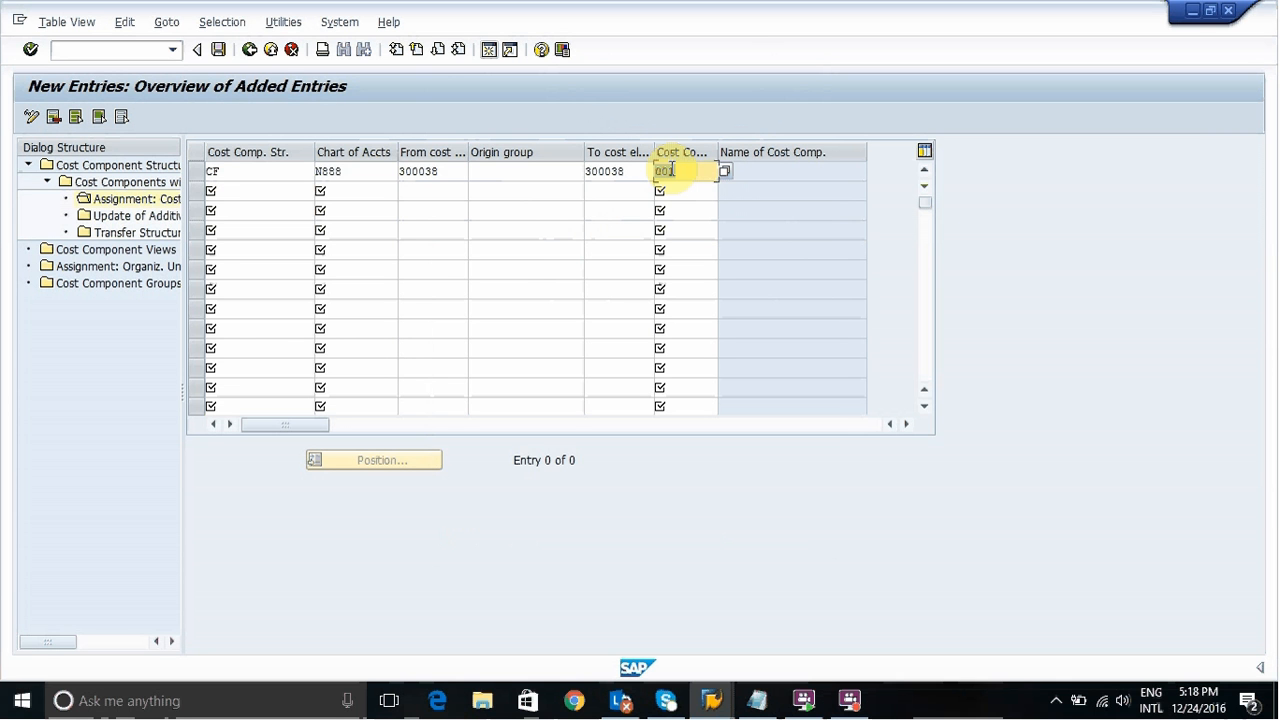
{"action": "key", "text": "Return"}
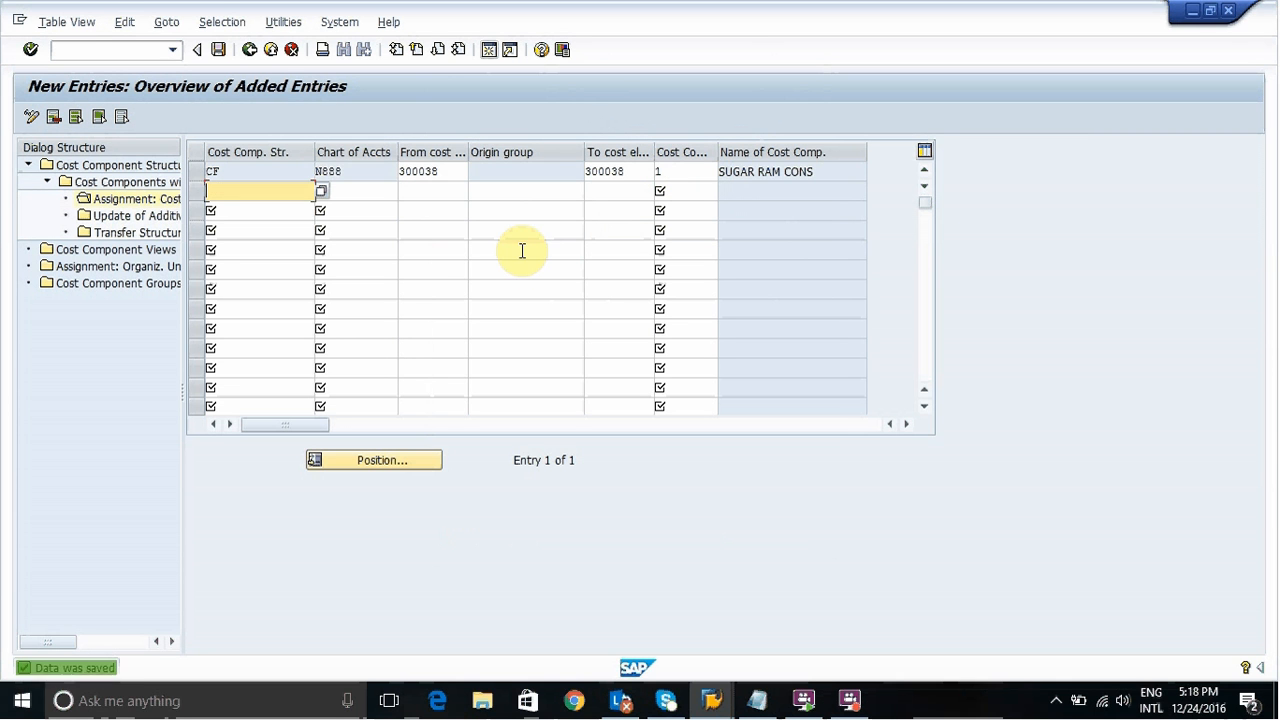
{"action": "key", "text": "ctrl+s"}
- Return to the cost component structures and open the cost element interval assignment for CF's MILK RAW CONS component
{"action": "left_click", "coordinate": [249, 50]}
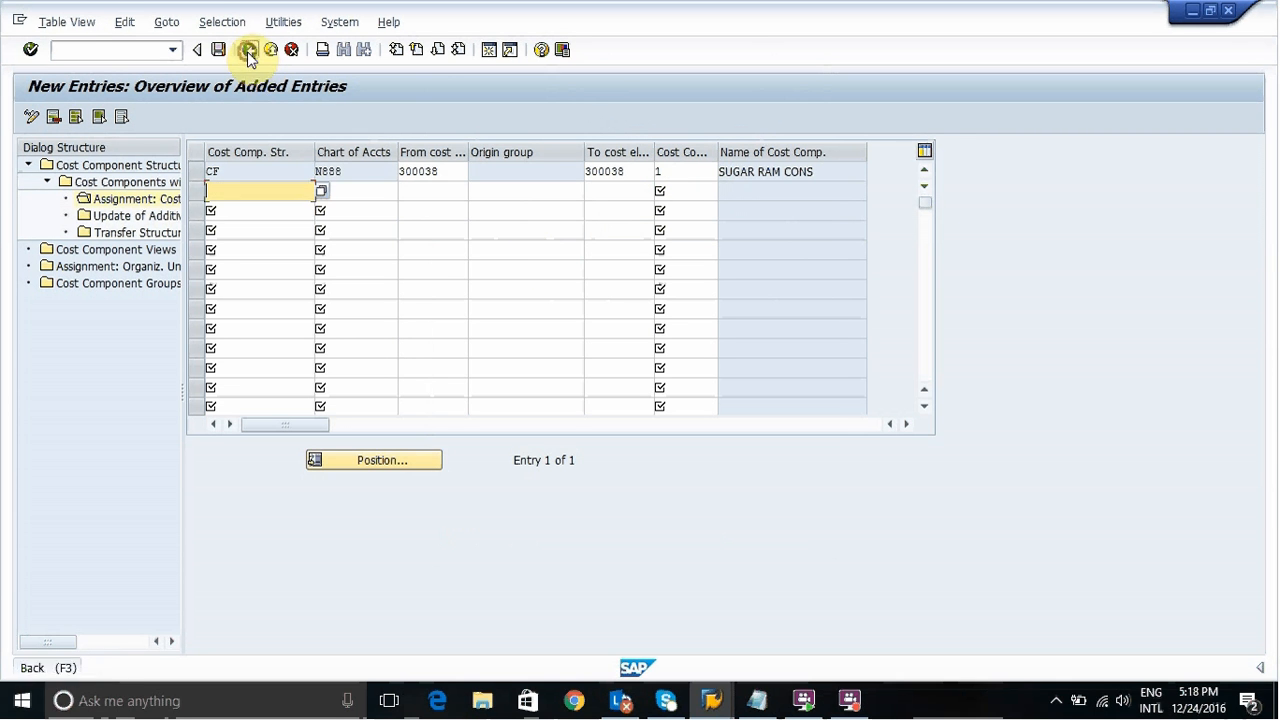
{"action": "left_click", "coordinate": [249, 52]}
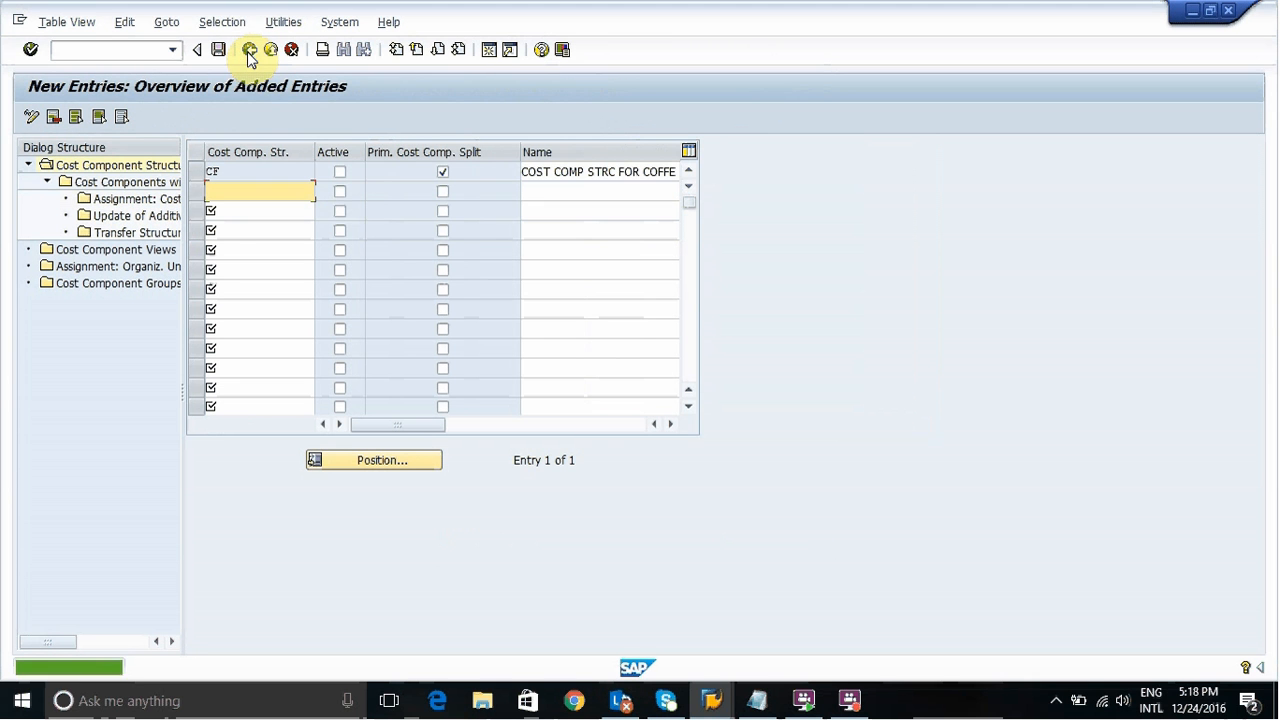
{"action": "left_click", "coordinate": [195, 172]}
{"action": "double_click", "coordinate": [163, 186]}
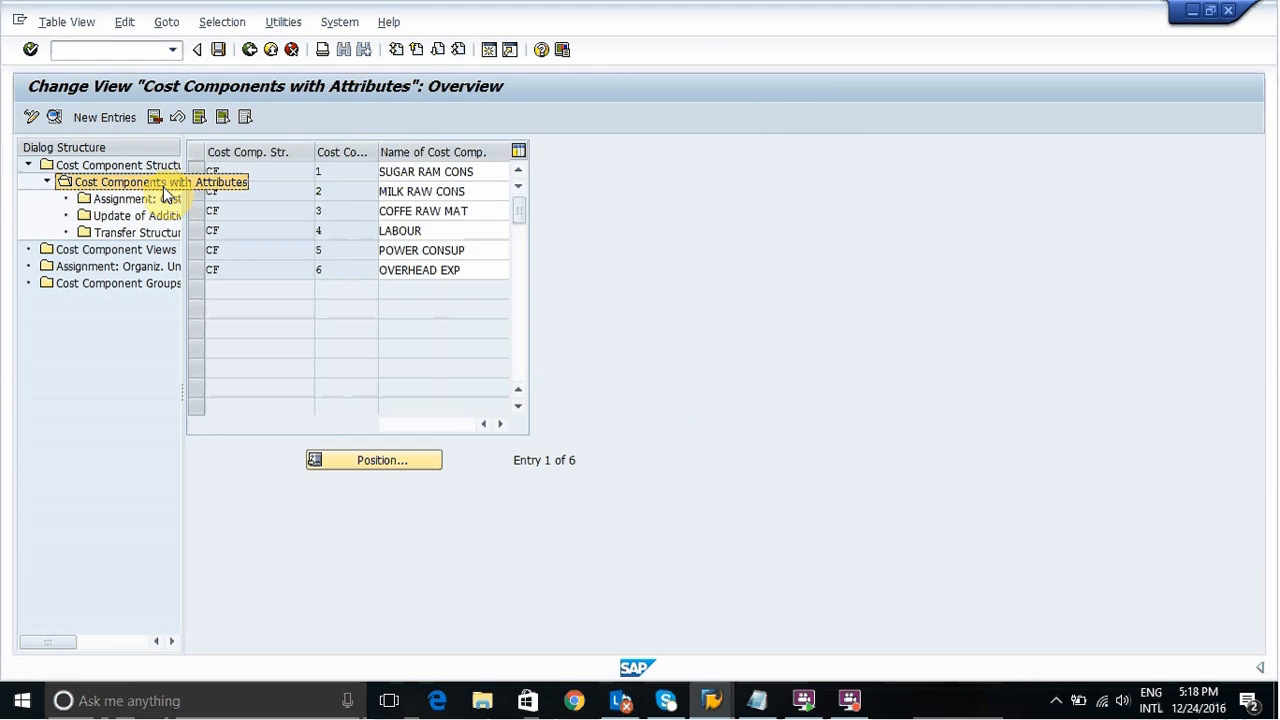
{"action": "left_click", "coordinate": [195, 191]}
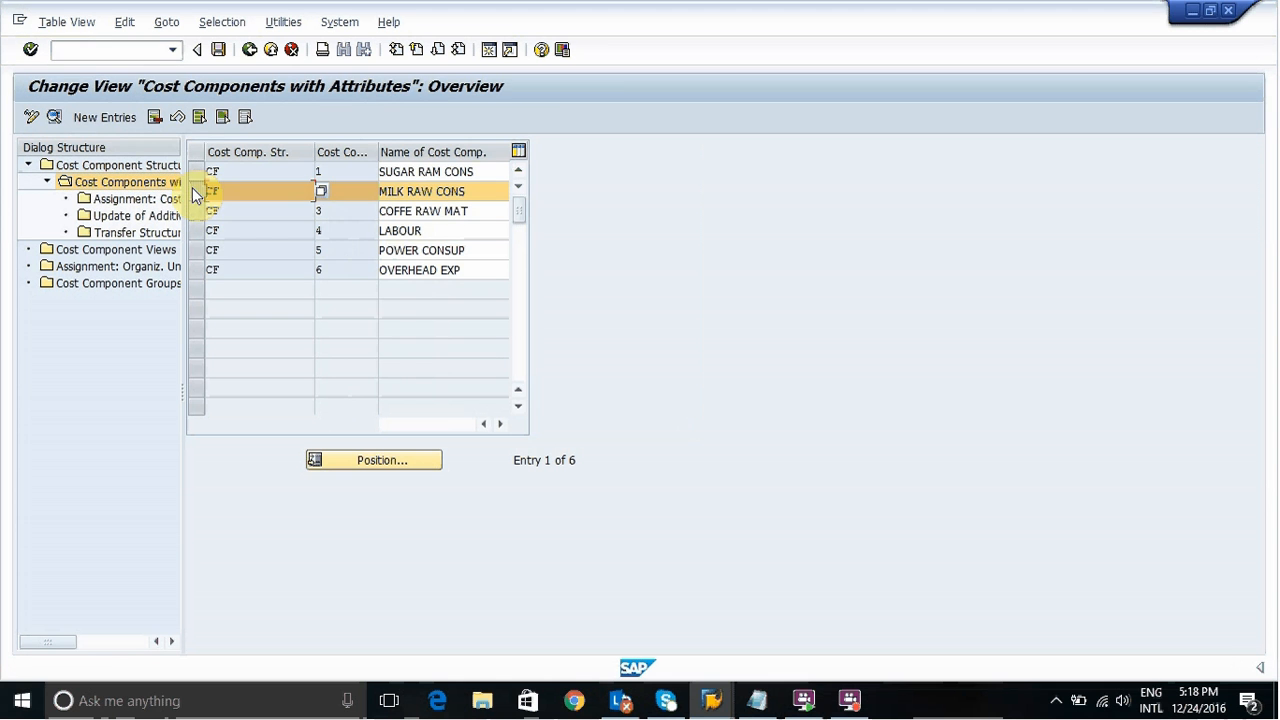
{"action": "double_click", "coordinate": [172, 200]}
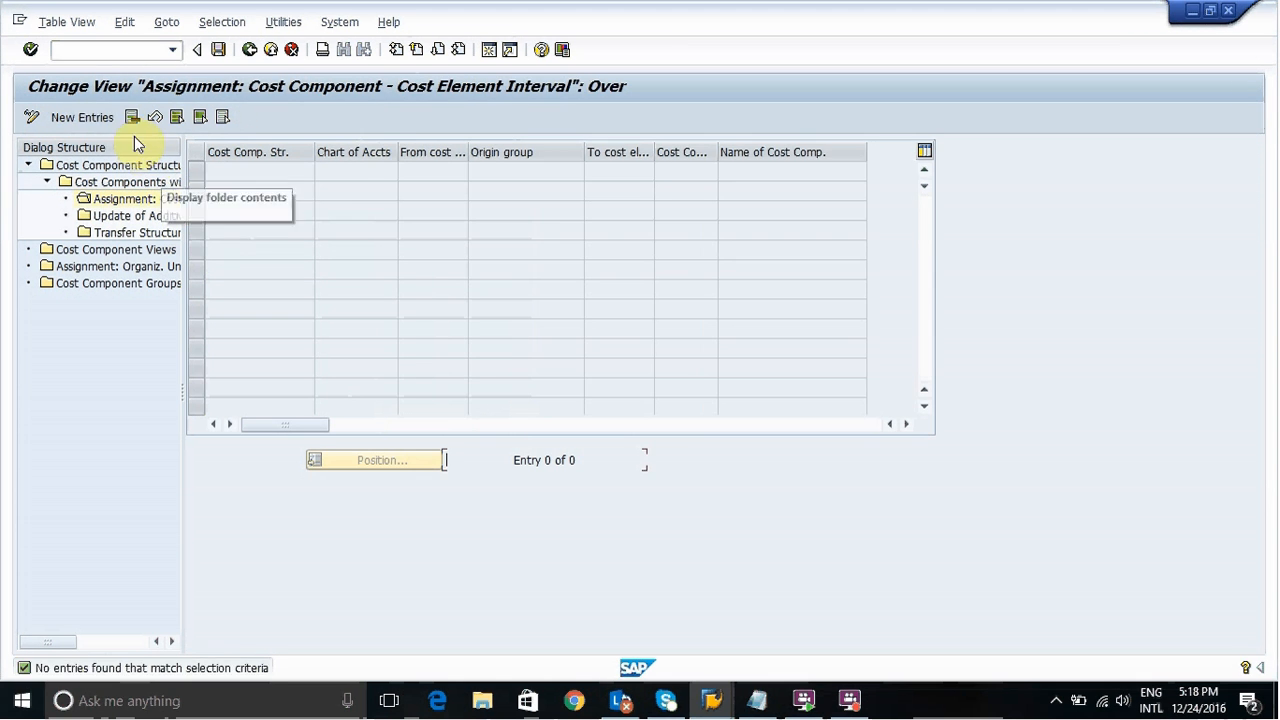
- Start a new interval entry for the milk component with structure CF and chart of accounts N888
{"action": "left_click", "coordinate": [100, 120]}
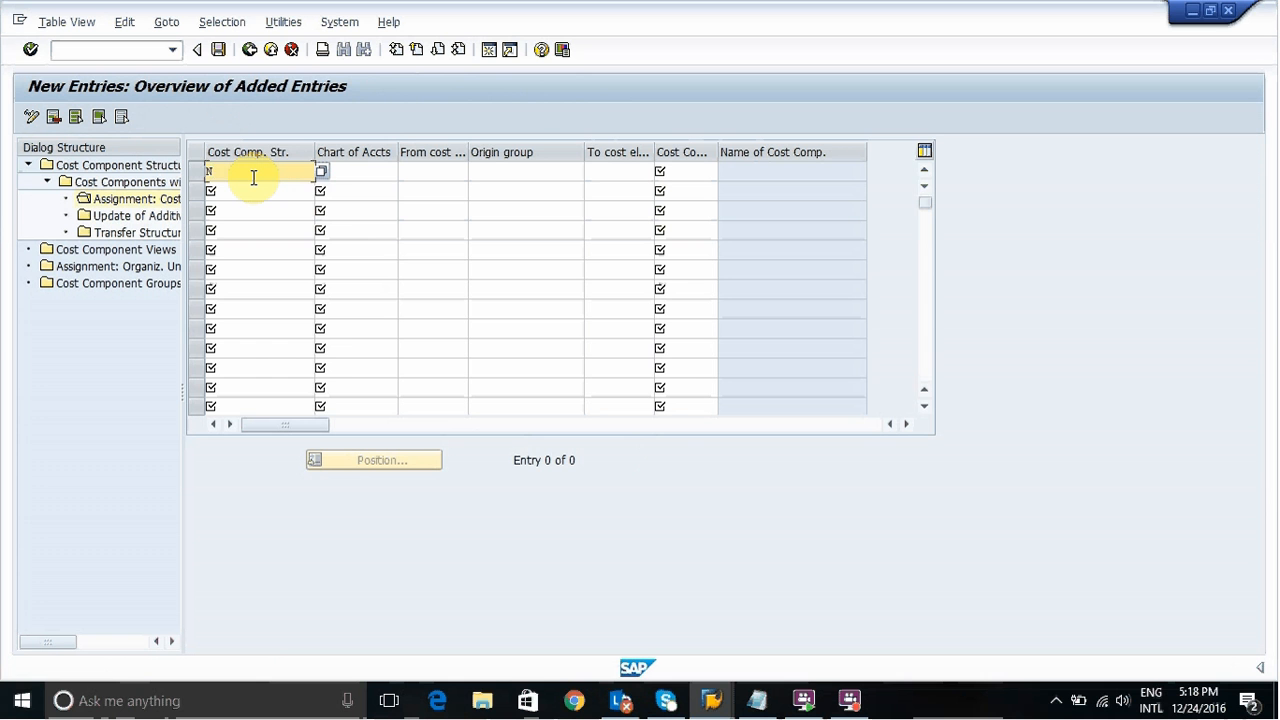
{"action": "key", "text": "BackSpace"}
{"action": "key", "text": "Down"}
{"action": "key", "text": "Return"}
{"action": "left_click", "coordinate": [347, 174]}
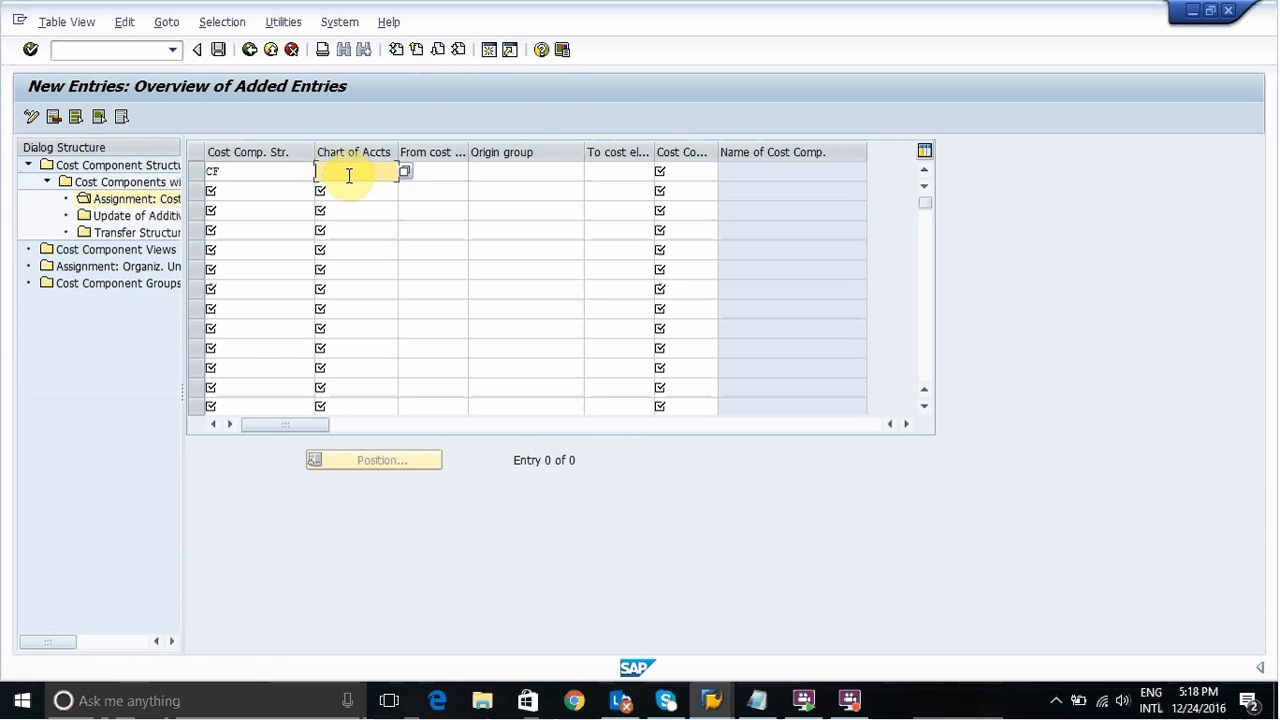
{"action": "type", "text": "N888"}
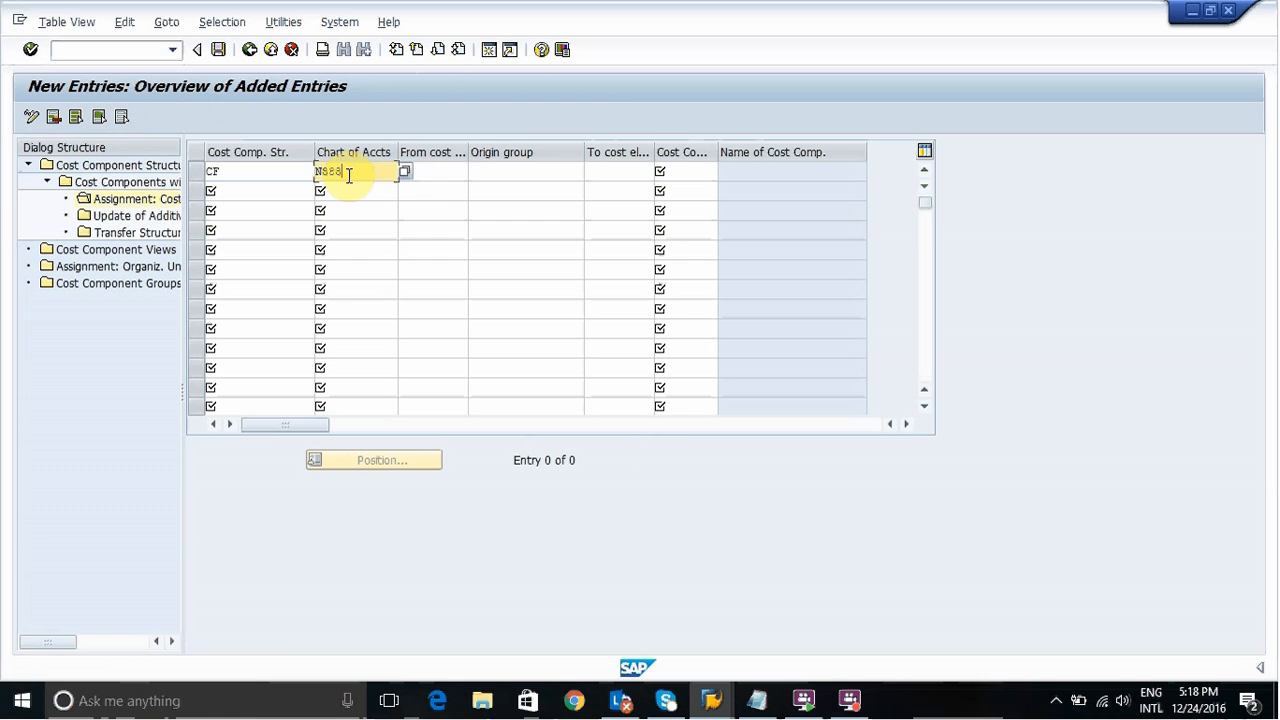
- Set the milk entry's cost element interval from 300039 Milk Consump to 300039
{"action": "left_click", "coordinate": [434, 170]}
{"action": "left_click", "coordinate": [475, 172]}
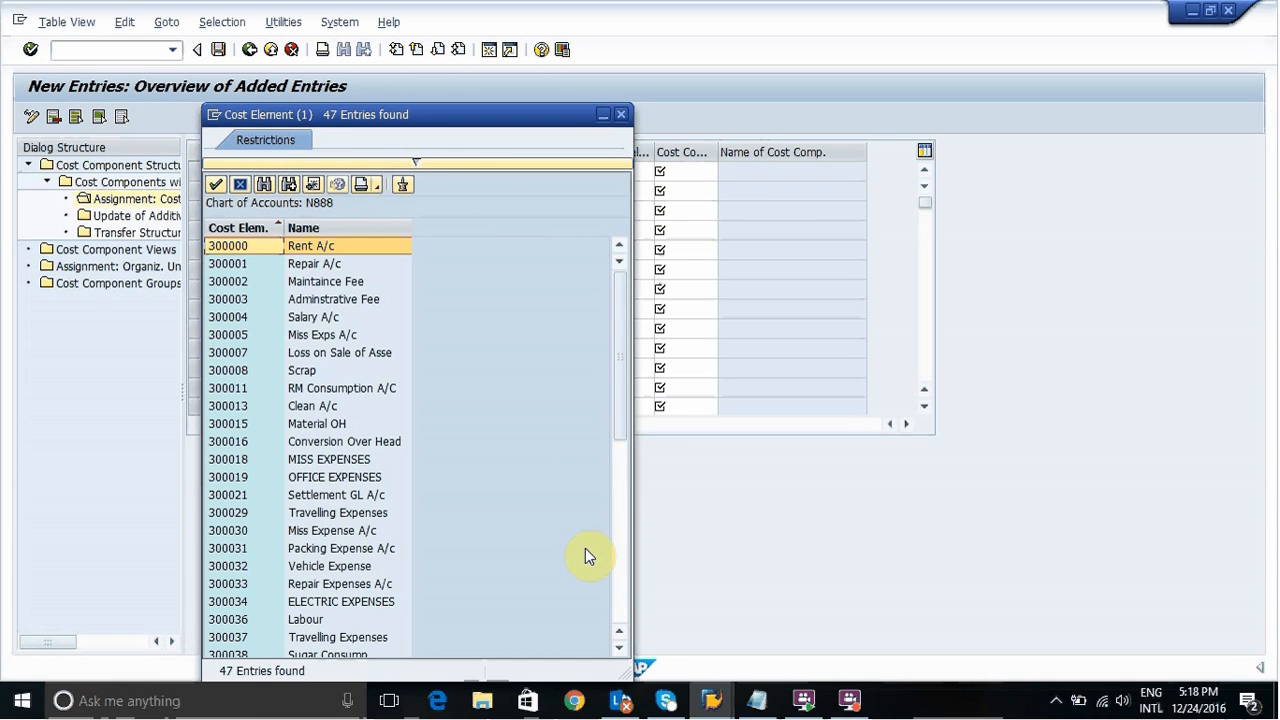
{"action": "double_click", "coordinate": [621, 651]}
{"action": "left_click", "coordinate": [621, 651]}
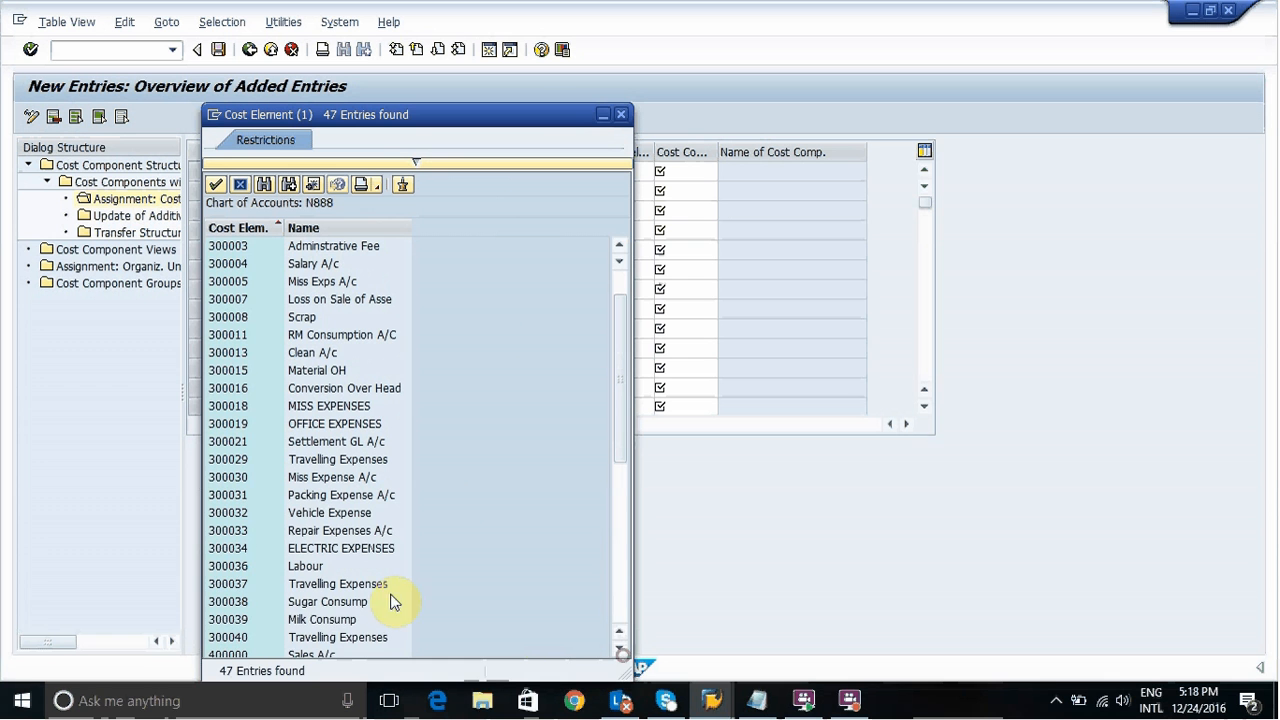
{"action": "double_click", "coordinate": [344, 621]}
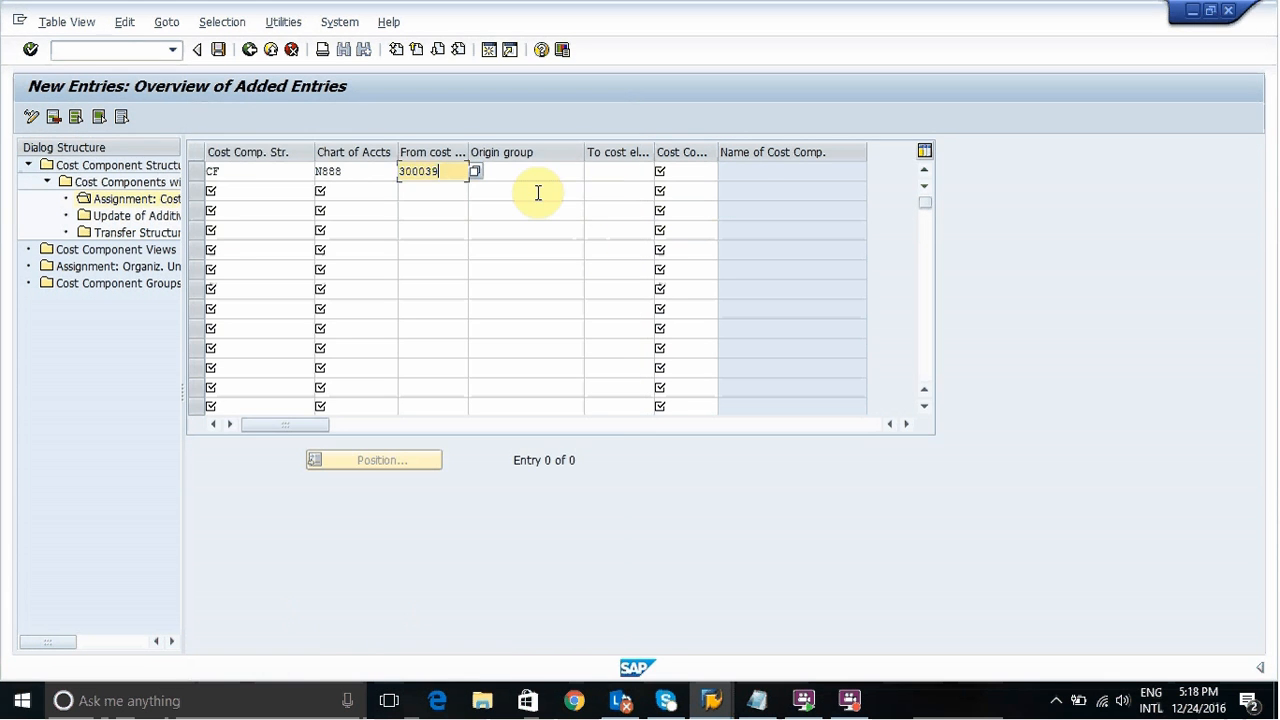
{"action": "key", "text": "Tab"}
{"action": "key", "text": "Tab"}
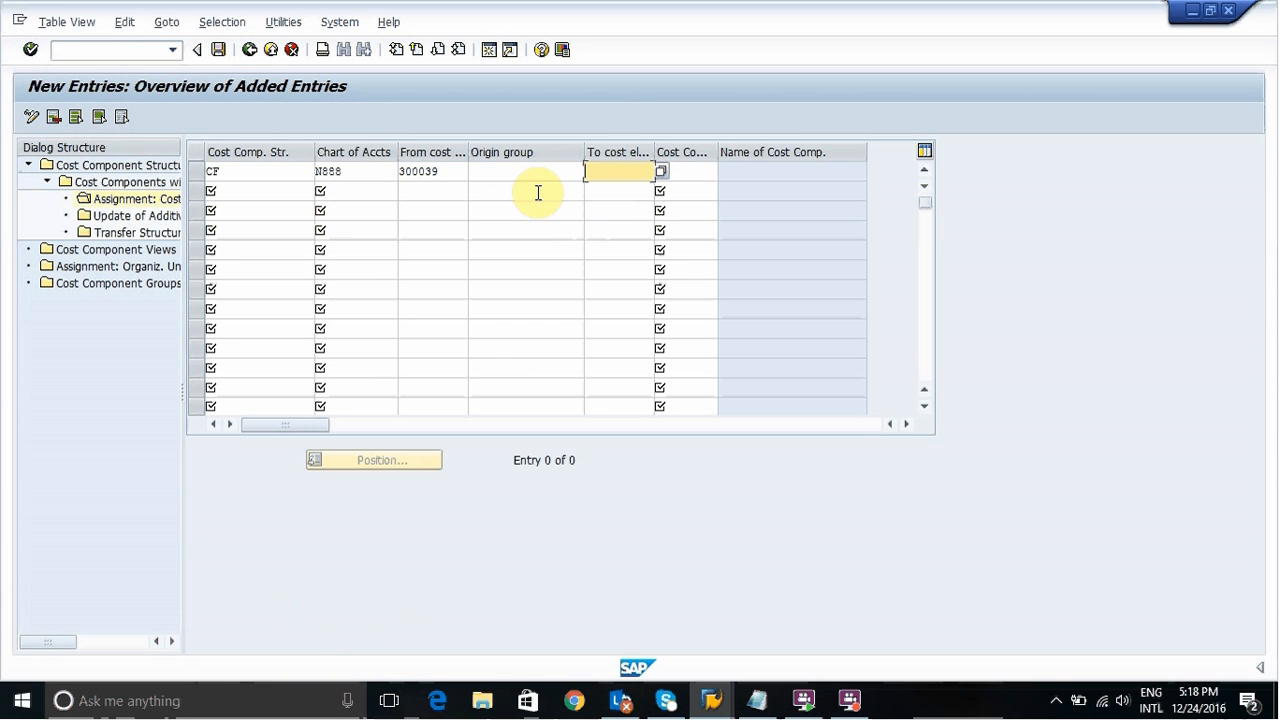
{"action": "type", "text": "300039"}
- Assign cost component 002 MILK RAW CONS to the interval row and save the entry
{"action": "left_click", "coordinate": [689, 169]}
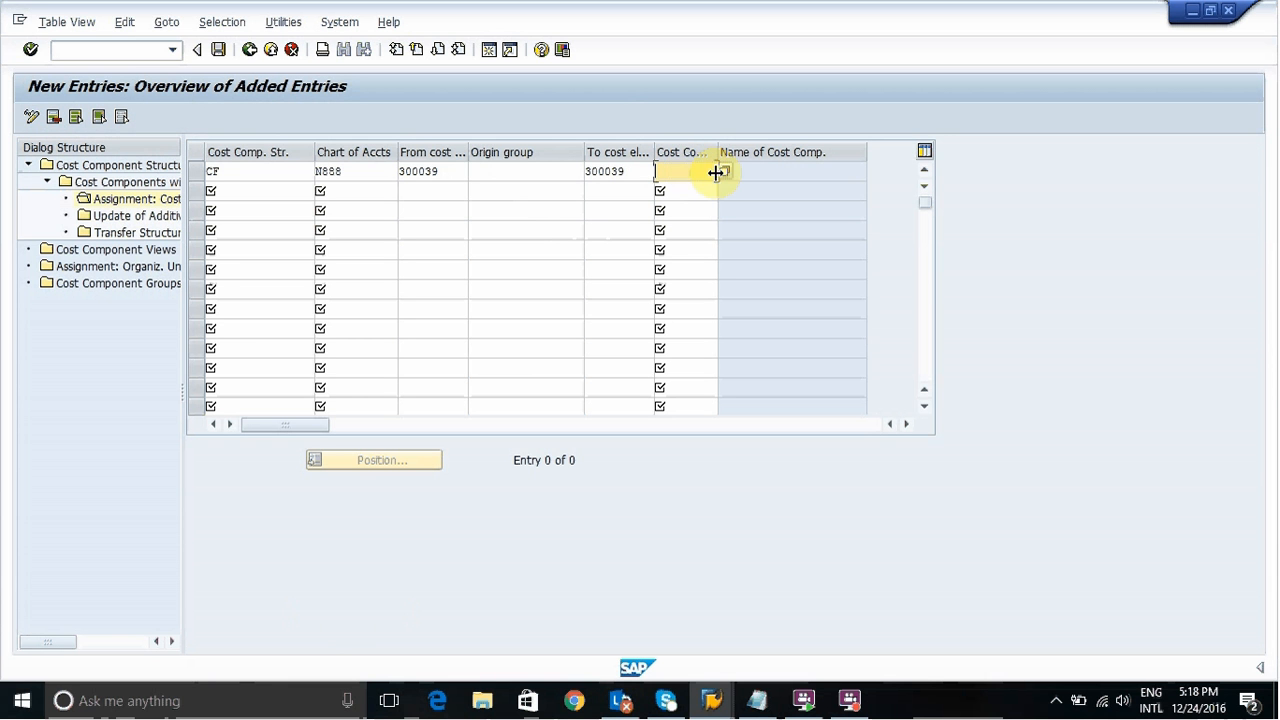
{"action": "left_click", "coordinate": [724, 173]}
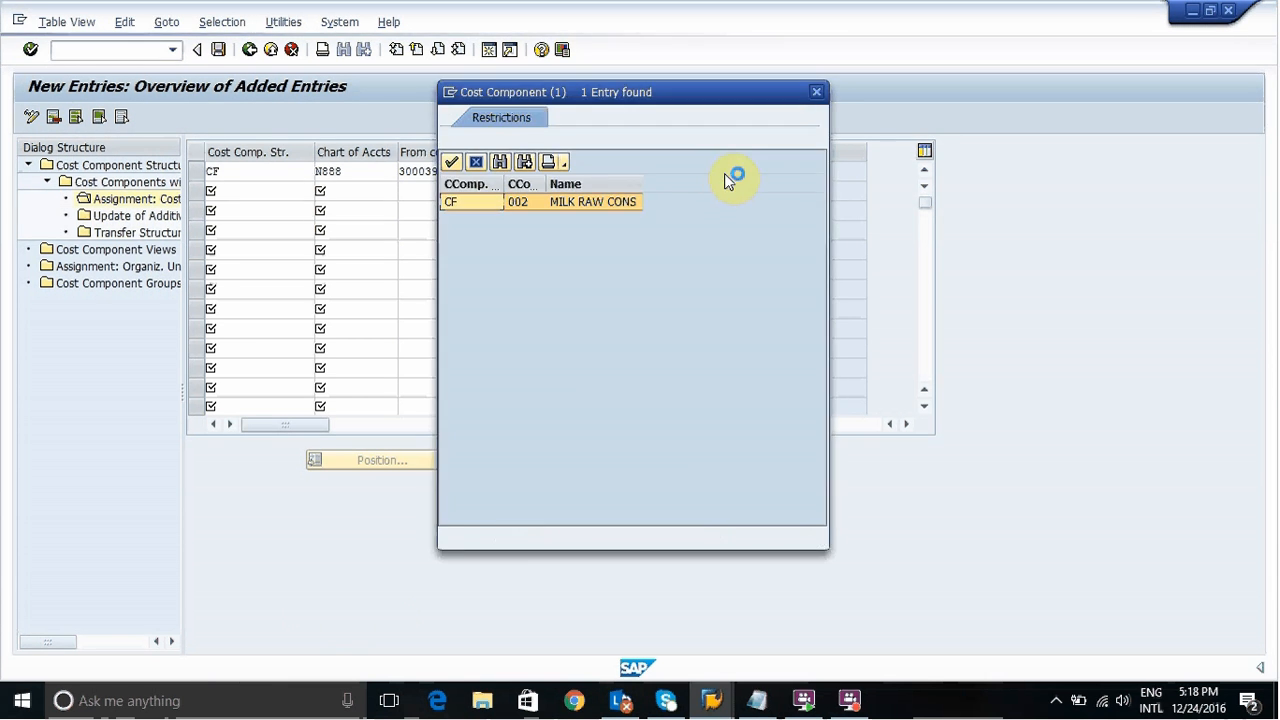
{"action": "double_click", "coordinate": [606, 203]}
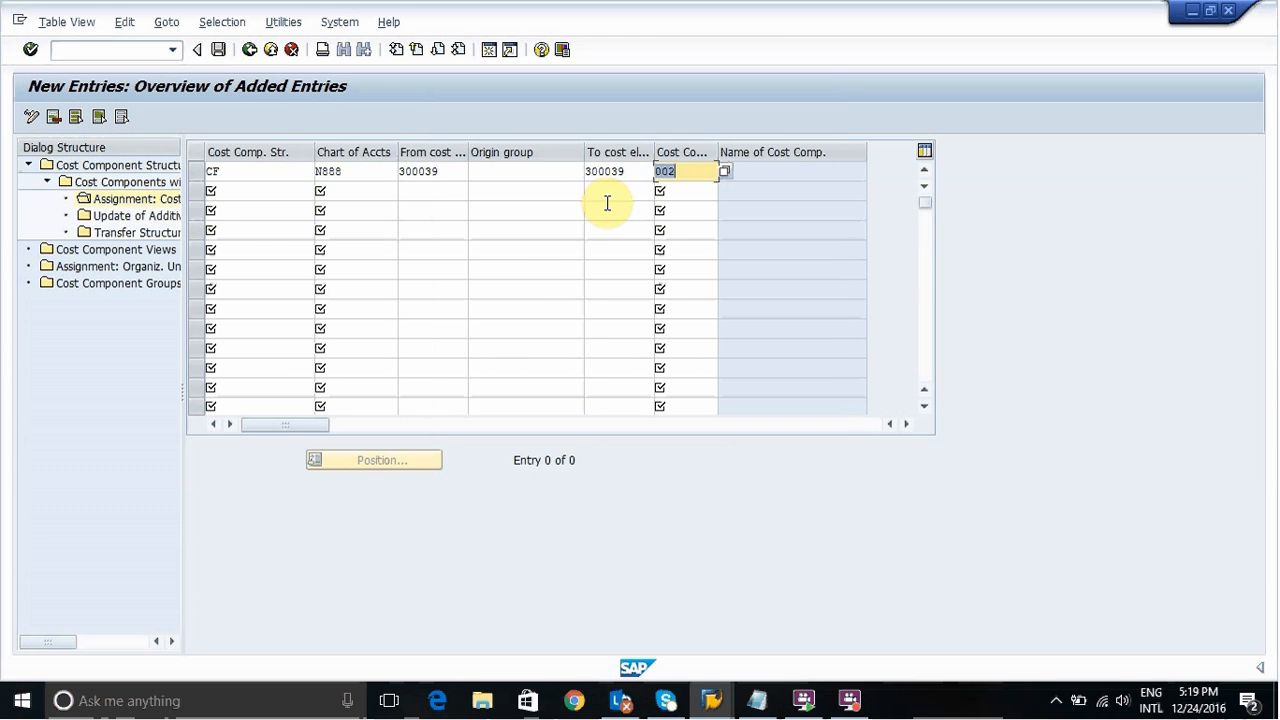
{"action": "key", "text": "ctrl+s"}
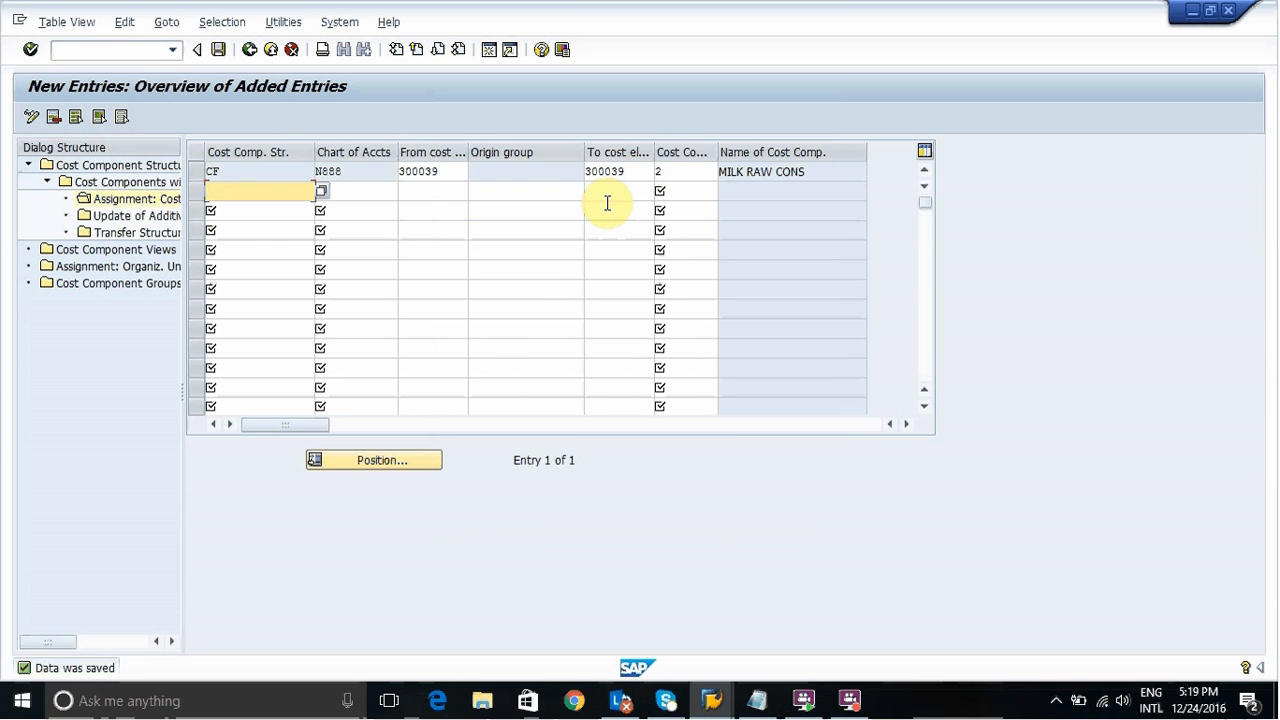
- Return to the cost components list and open the cost element interval assignment for COFFE RAW MAT
{"action": "left_click", "coordinate": [250, 50]}
{"action": "left_click", "coordinate": [250, 50]}
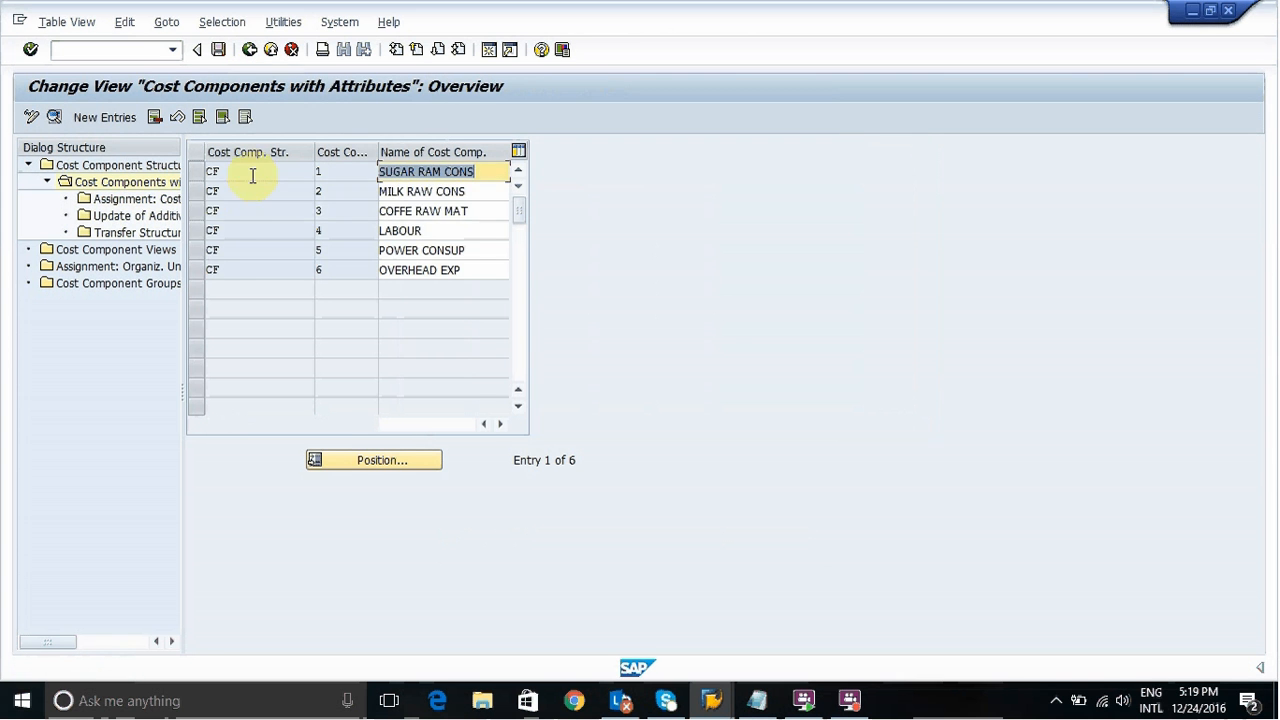
{"action": "left_click", "coordinate": [195, 213]}
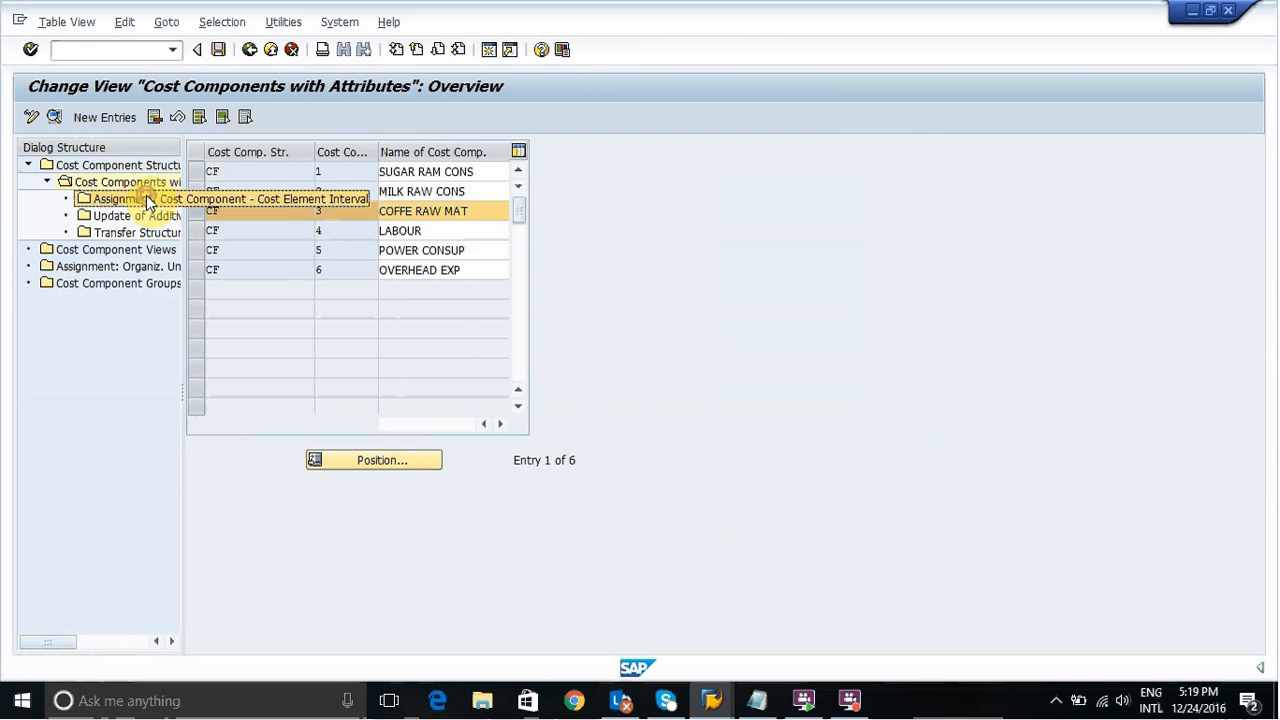
{"action": "double_click", "coordinate": [147, 201]}
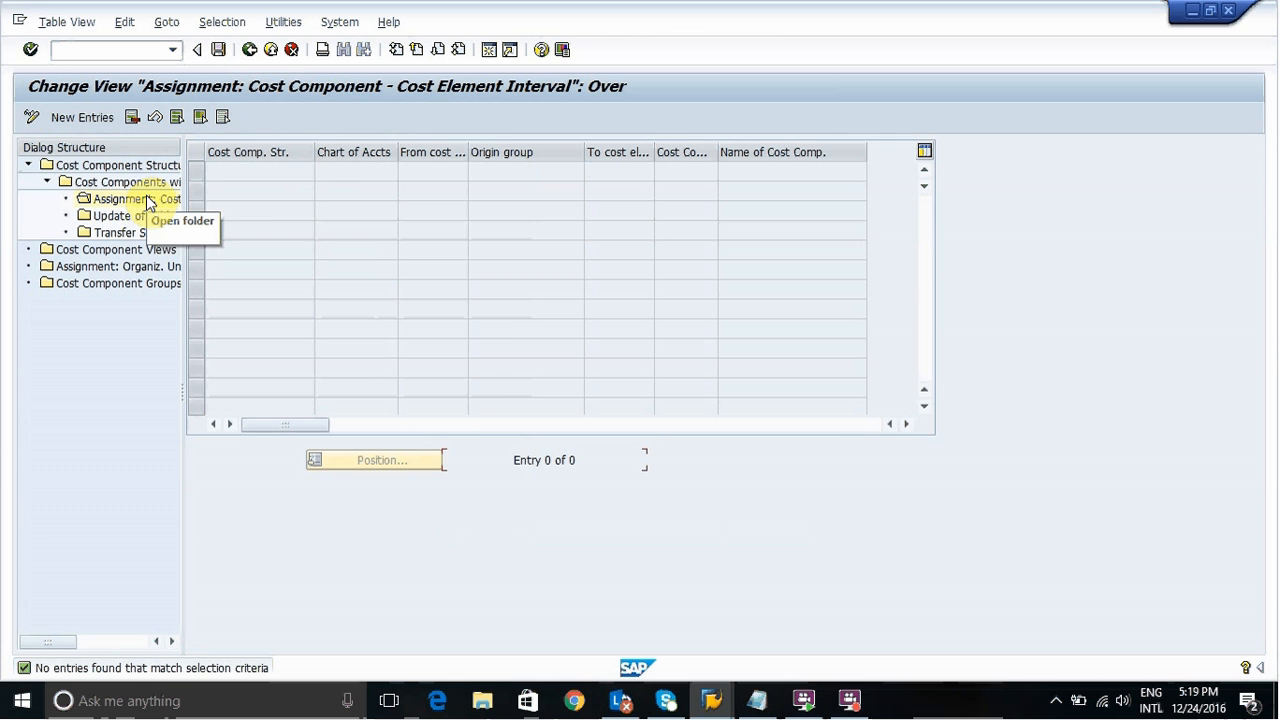
- Start a new interval entry for the coffee component with structure CF and chart of accounts N888
{"action": "left_click", "coordinate": [86, 118]}
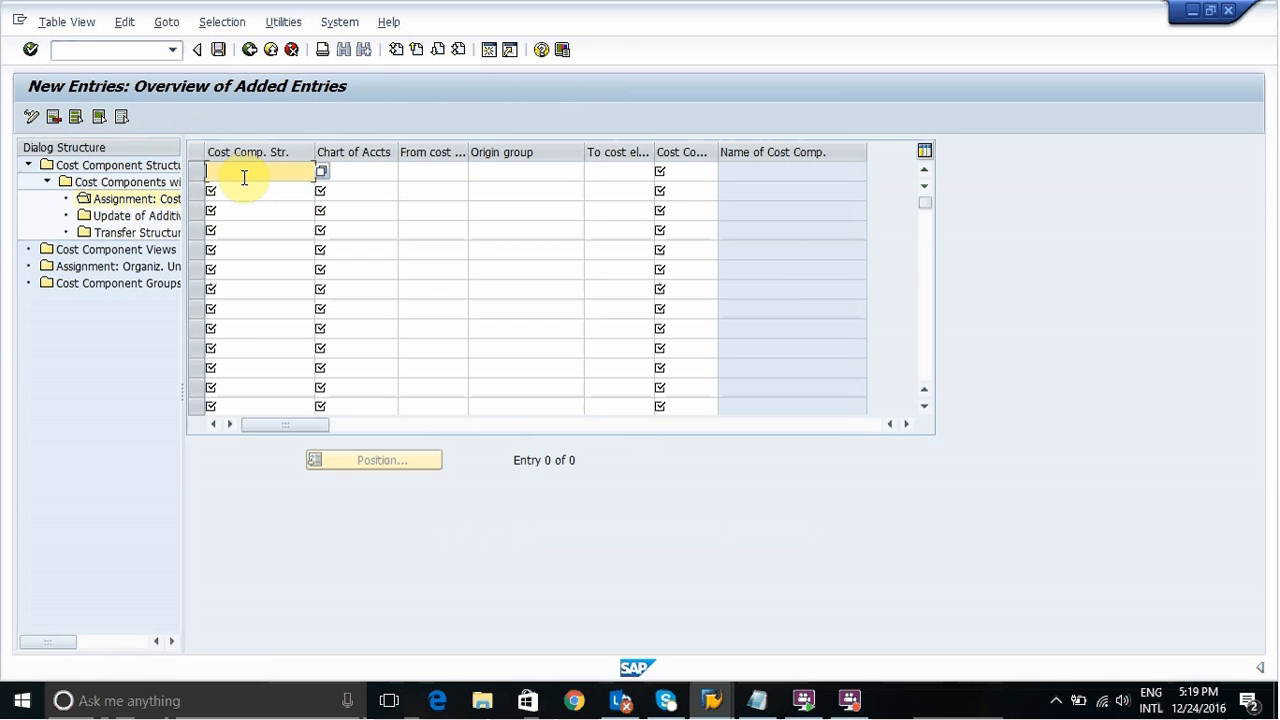
{"action": "left_click", "coordinate": [244, 178]}
{"action": "key", "text": "Down"}
{"action": "key", "text": "Return"}
{"action": "left_click", "coordinate": [371, 170]}
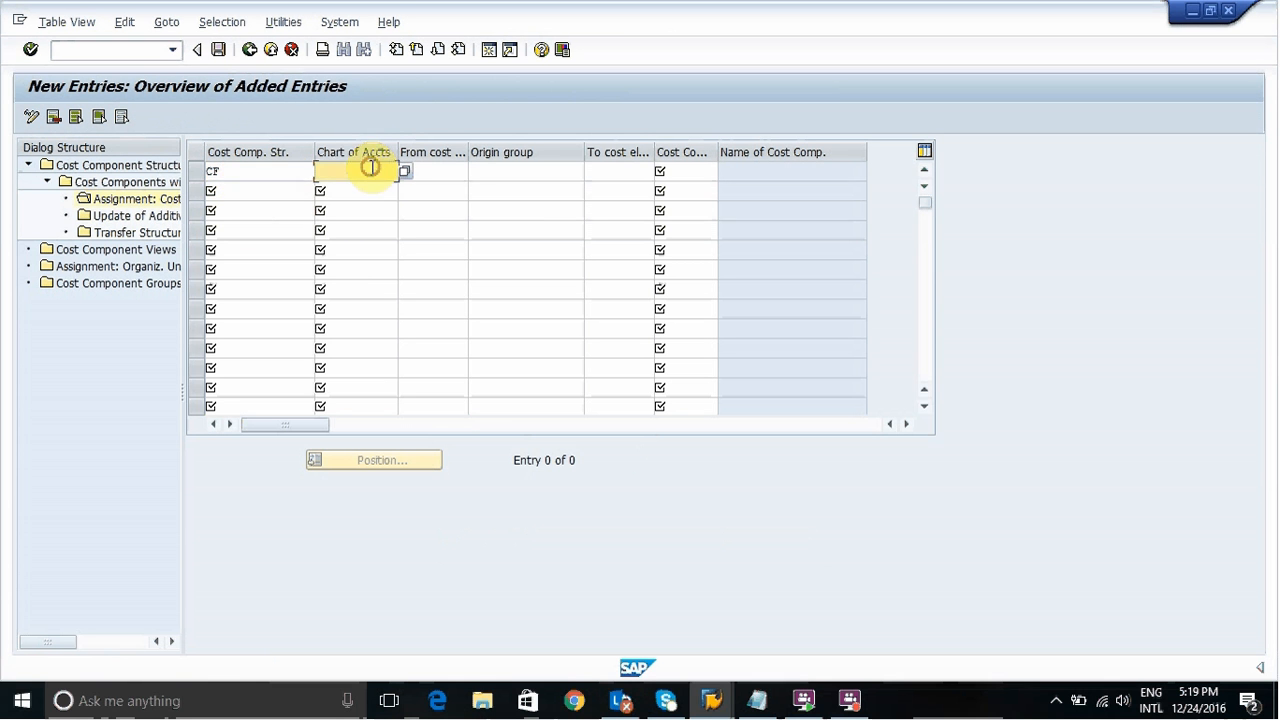
{"action": "type", "text": "N888"}
- Set the coffee entry's cost element interval from 300040 to 300040
{"action": "left_click", "coordinate": [424, 172]}
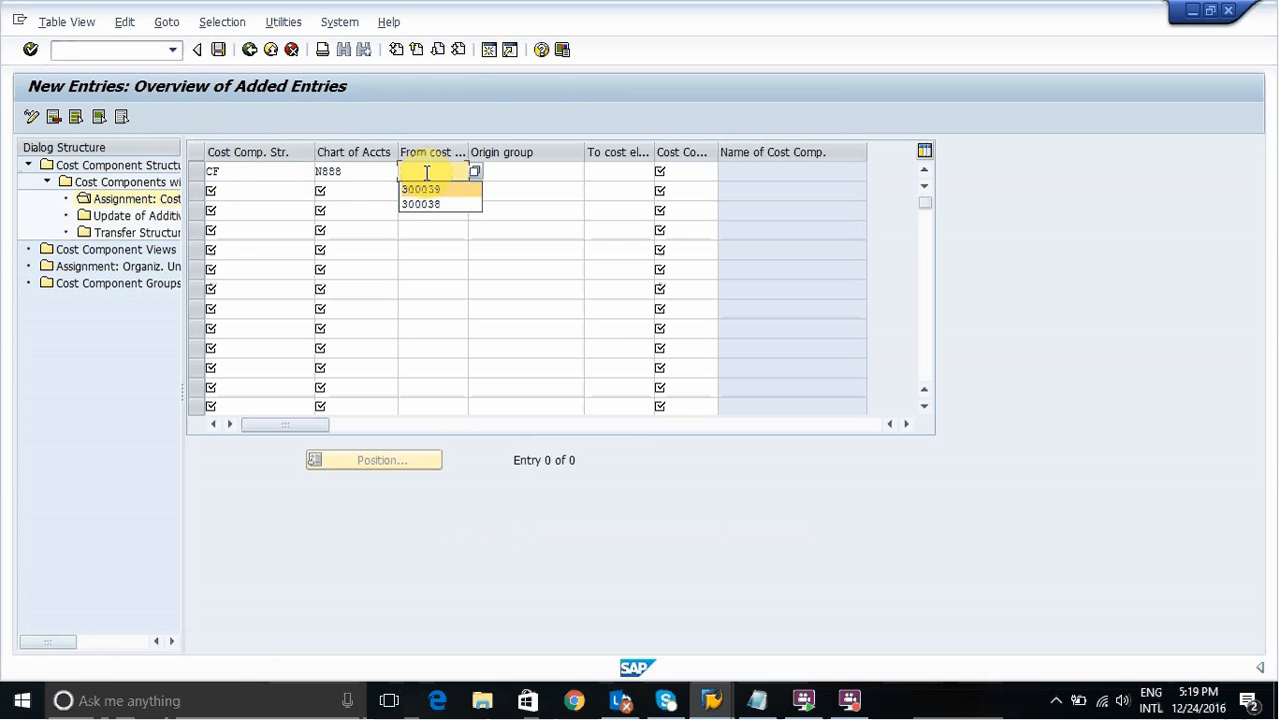
{"action": "type", "text": "3000"}
{"action": "type", "text": "00"}
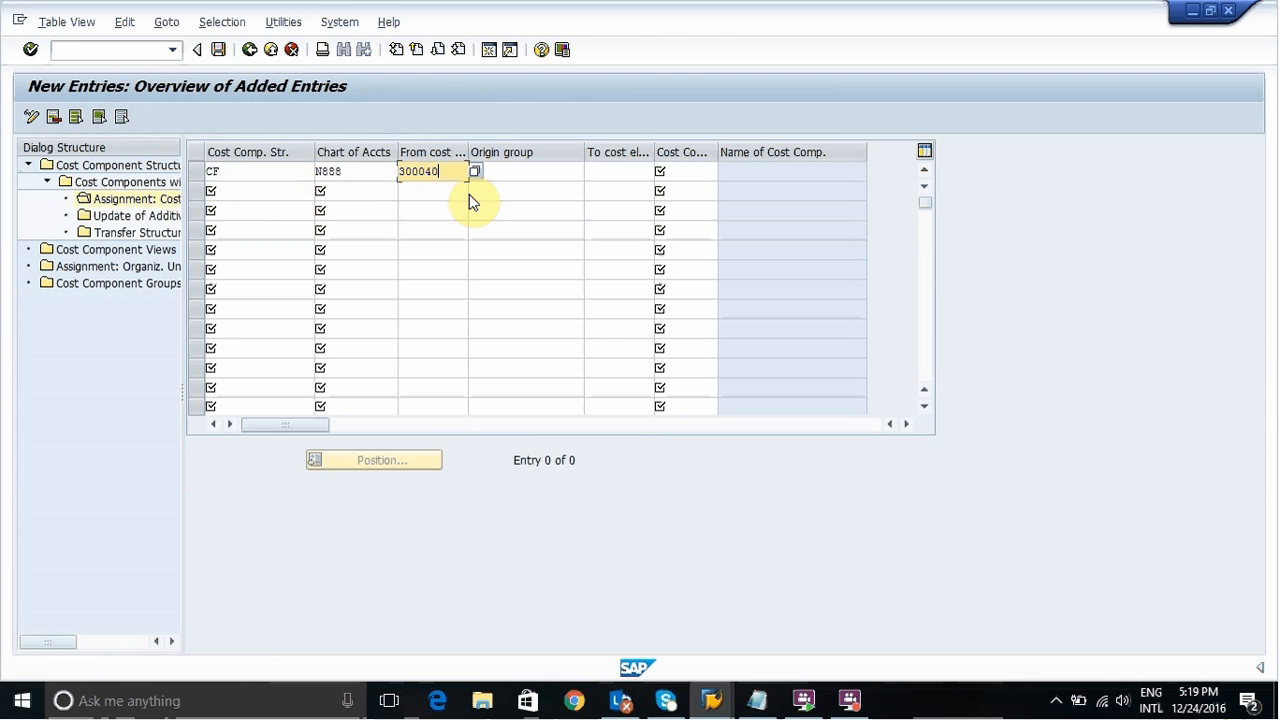
{"action": "key", "text": "Tab"}
{"action": "key", "text": "Tab"}
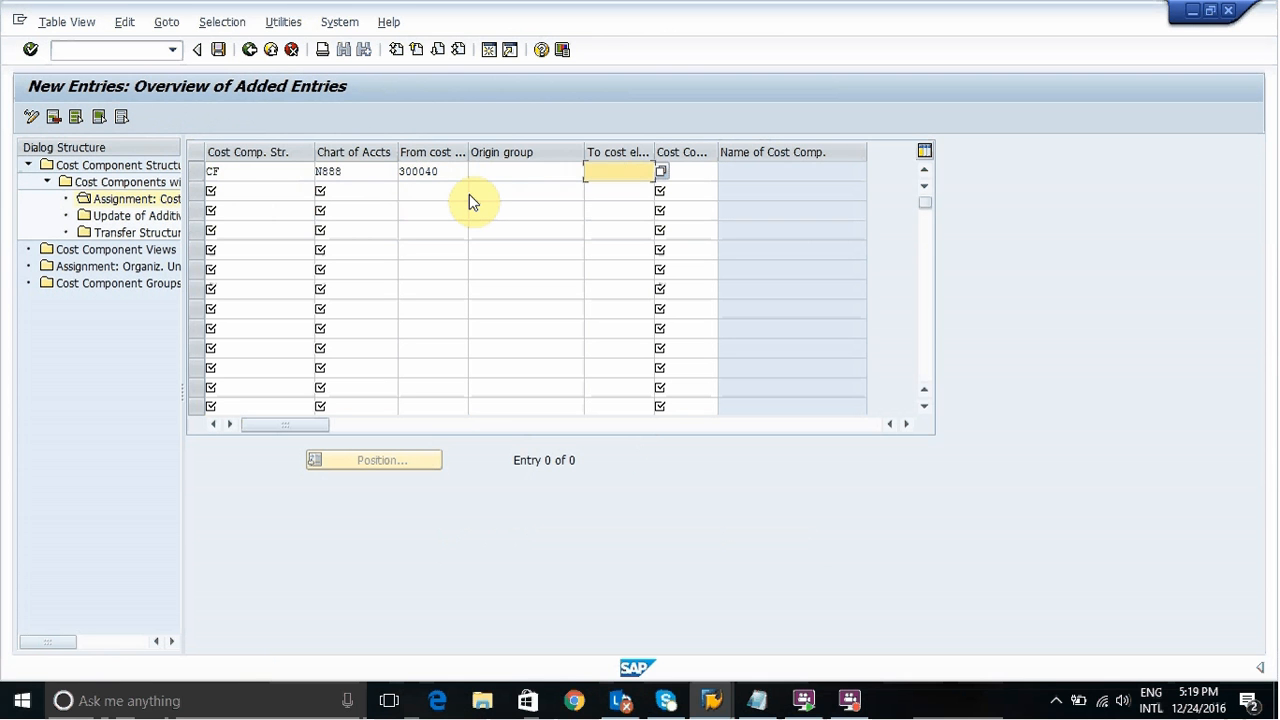
{"action": "type", "text": "300040"}
- Assign cost component 003 COFFE RAW MAT to the interval row and save the entry
{"action": "left_click", "coordinate": [690, 171]}
{"action": "left_click", "coordinate": [725, 173]}
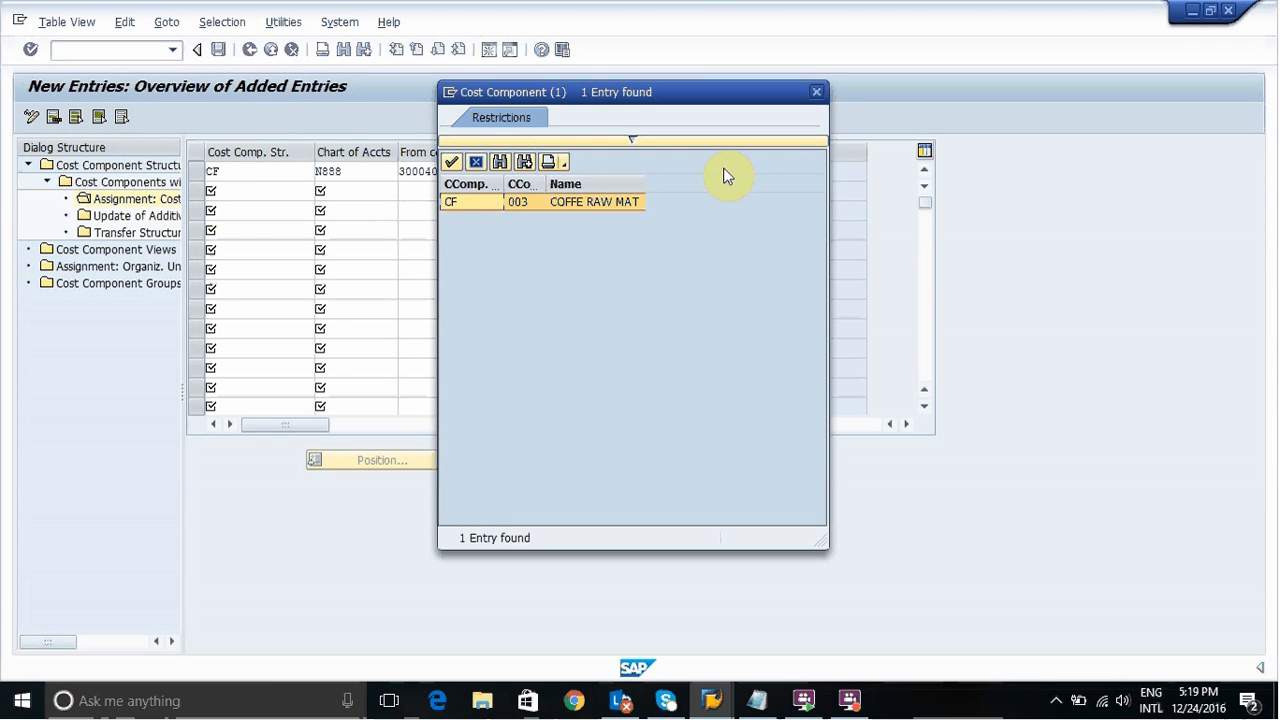
{"action": "double_click", "coordinate": [568, 201]}
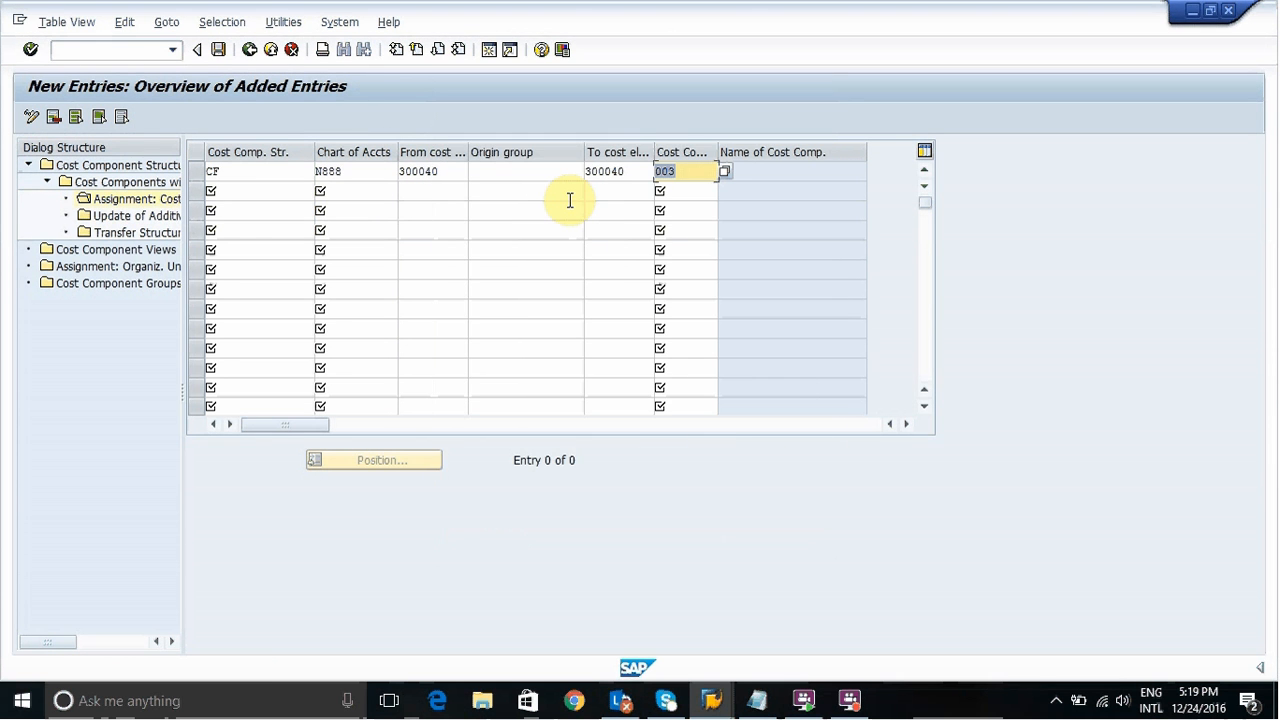
{"action": "left_click", "coordinate": [624, 452]}
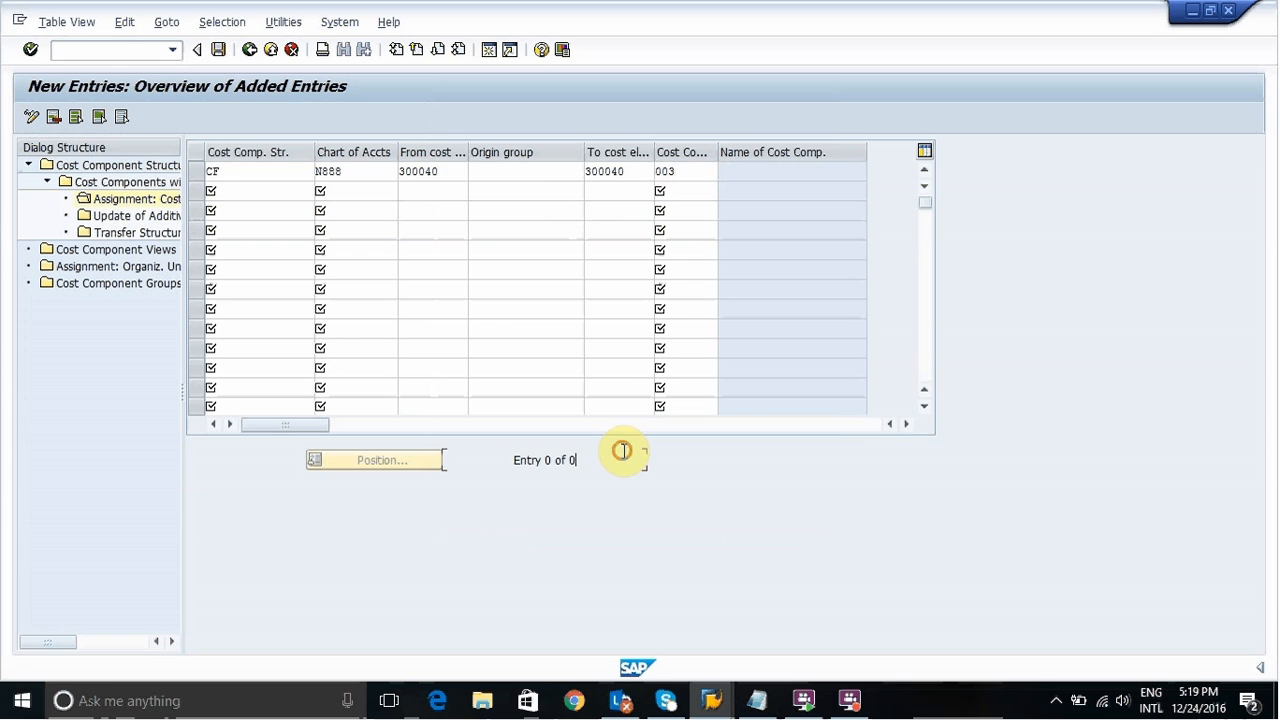
{"action": "key", "text": "ctrl+s"}
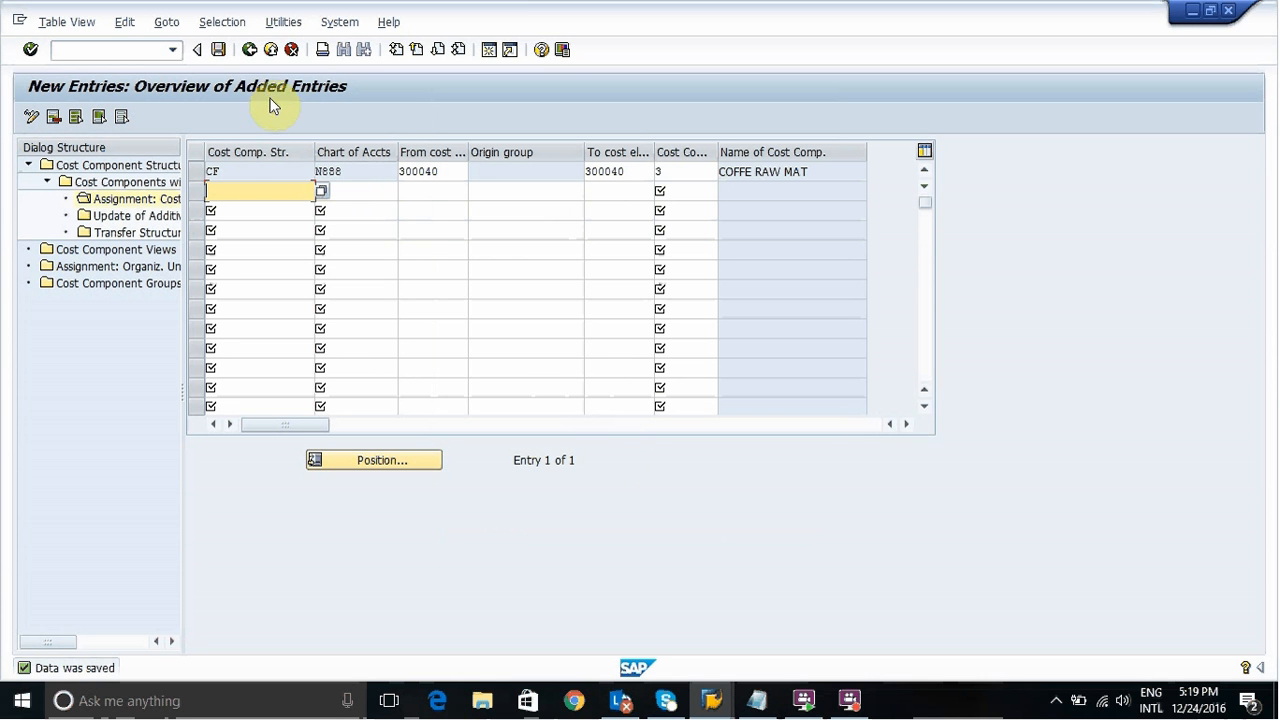
- Go back to the cost component structures, select CF and open its assignment to organizational units
{"action": "left_click", "coordinate": [251, 51]}
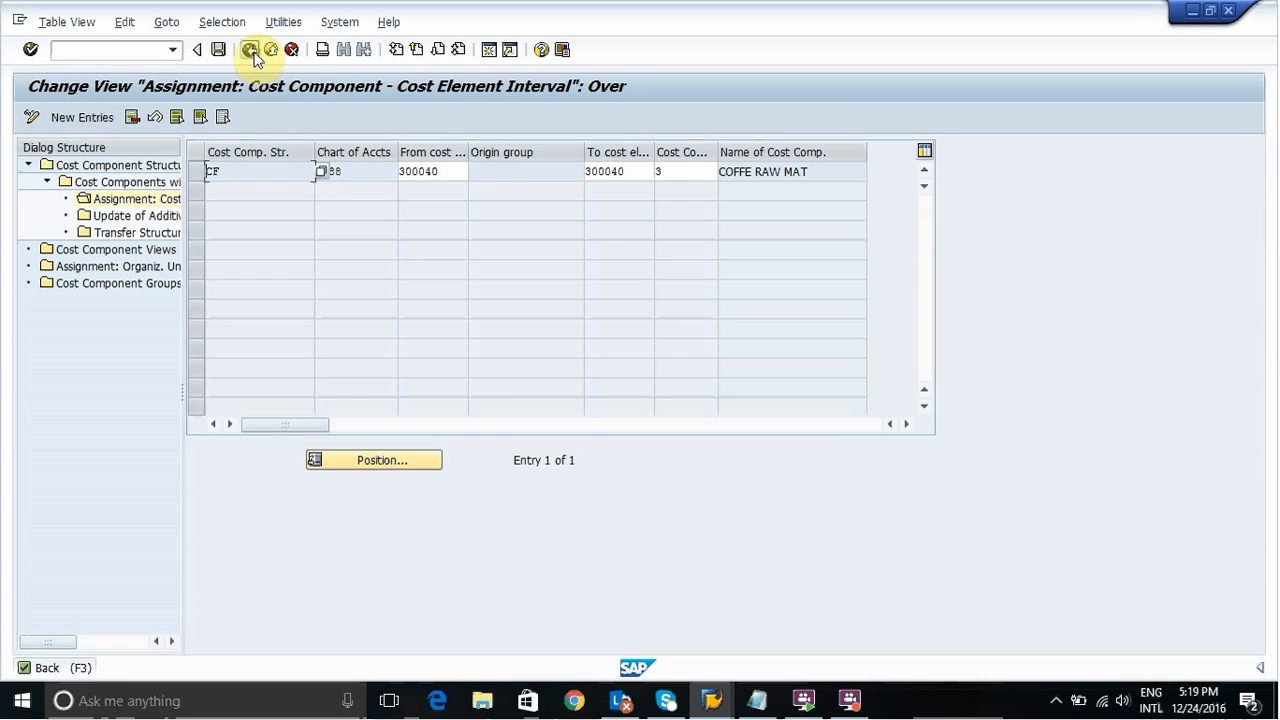
{"action": "left_click", "coordinate": [251, 51]}
{"action": "left_click", "coordinate": [251, 51]}
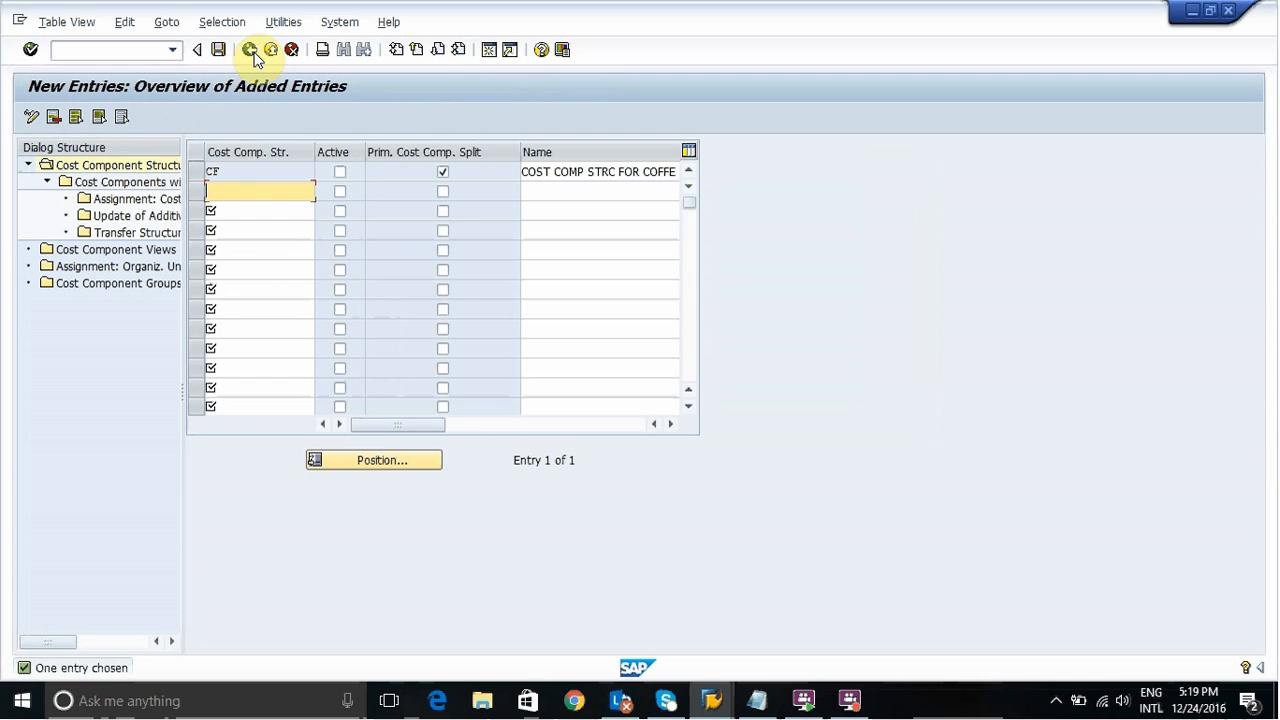
{"action": "left_click", "coordinate": [199, 174]}
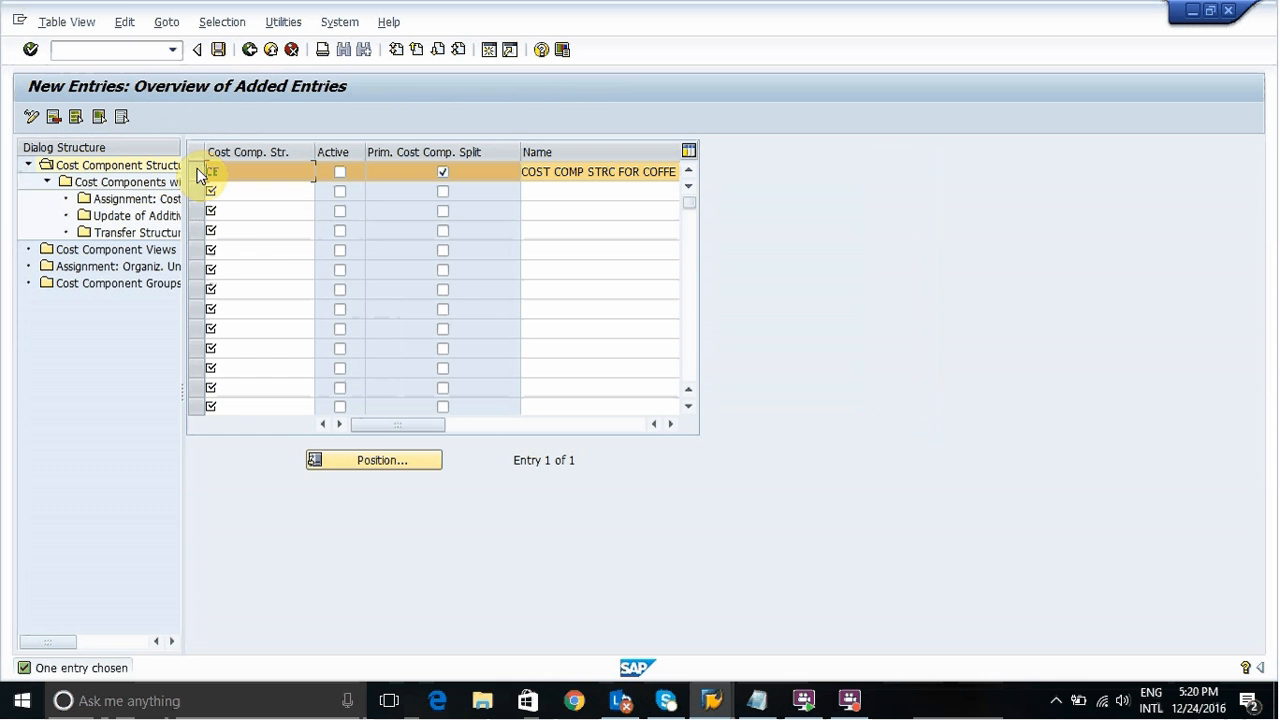
{"action": "double_click", "coordinate": [139, 270]}
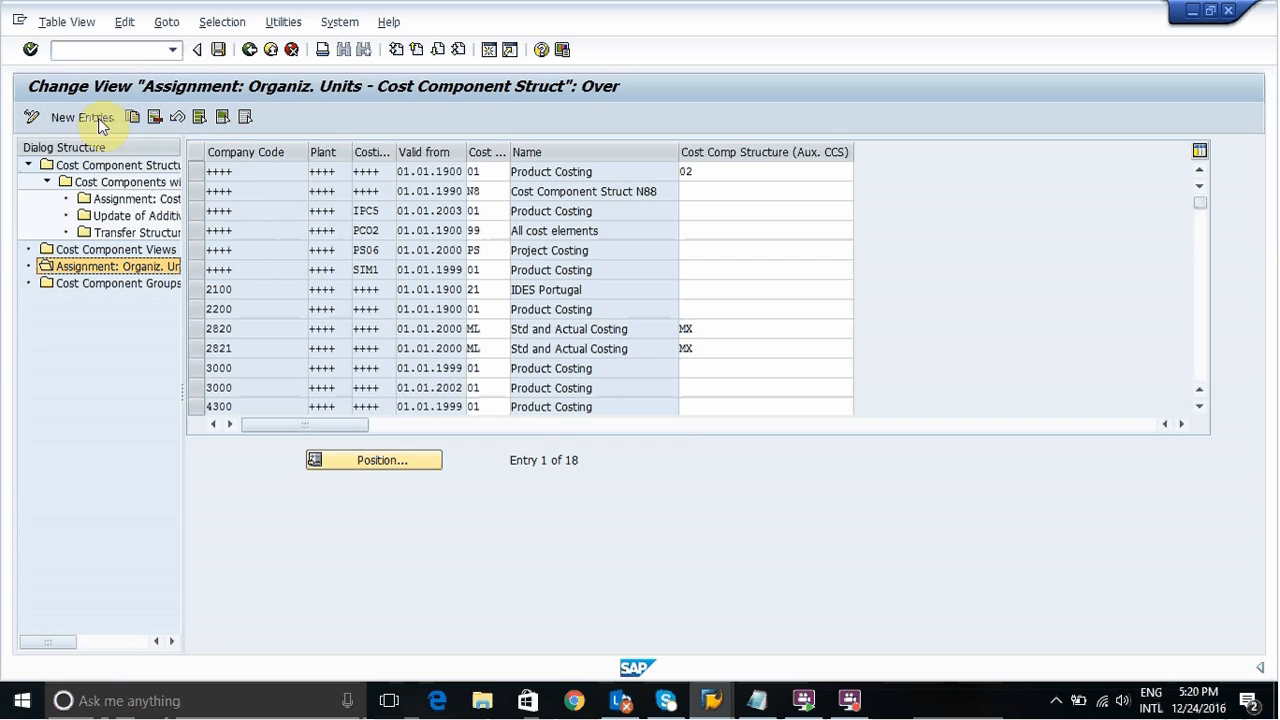
- Start a new organizational unit assignment with company code N888 and plant N888
{"action": "left_click", "coordinate": [99, 121]}
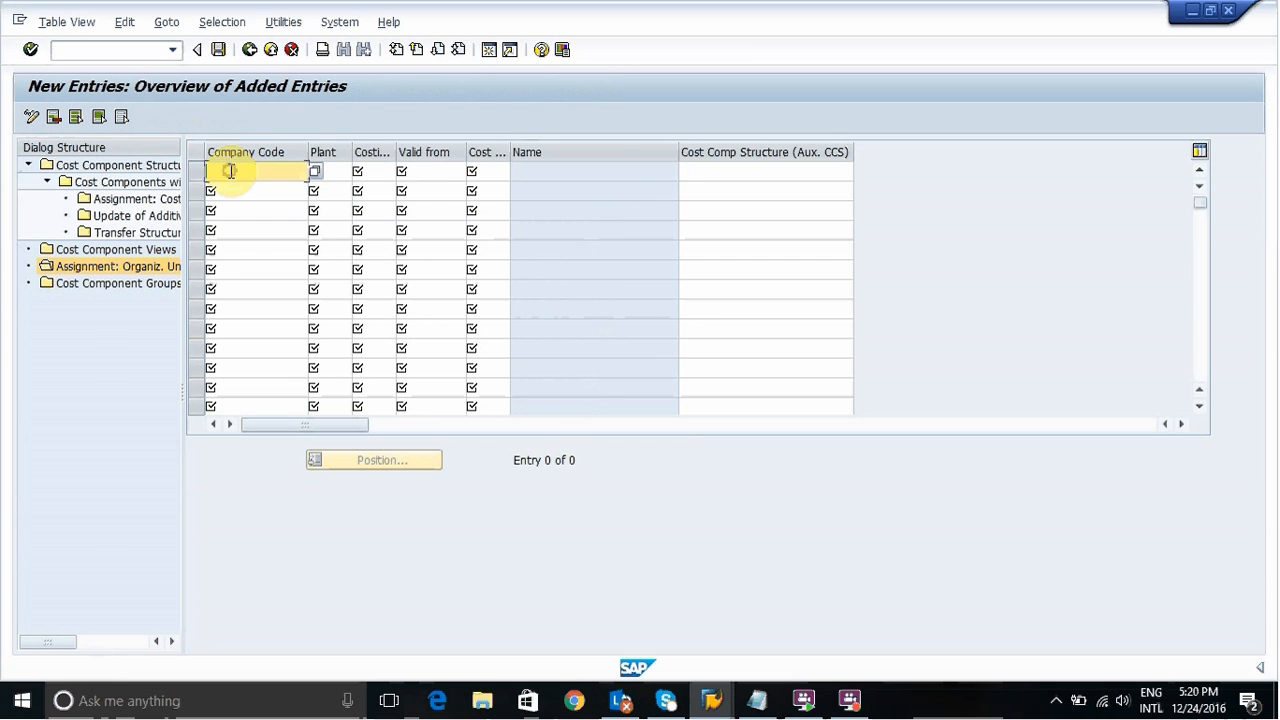
{"action": "type", "text": "HE01"}
{"action": "left_click", "coordinate": [330, 172]}
{"action": "type", "text": "B8"}
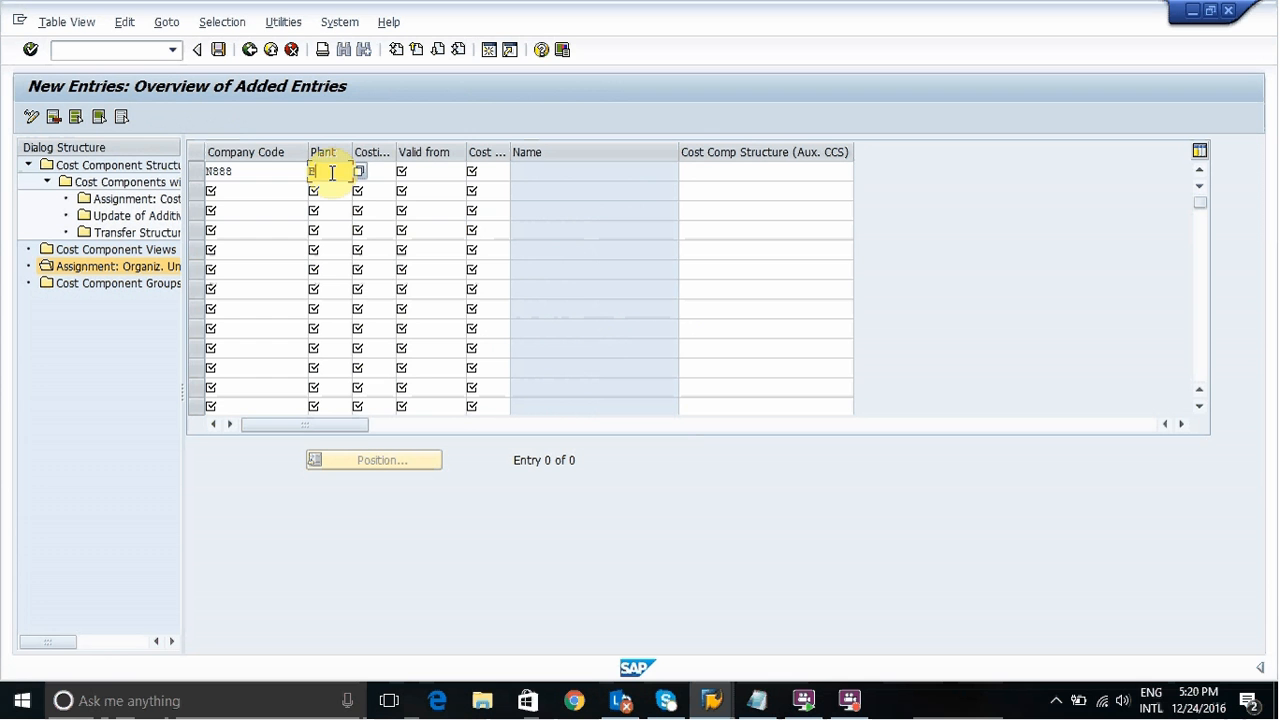
{"action": "type", "text": "88"}
{"action": "key", "text": "BackSpace"}
{"action": "type", "text": "N888"}
- Set the assignment's costing variant to ++++ and its valid-from date to 01.01.1990
{"action": "left_click", "coordinate": [385, 172]}
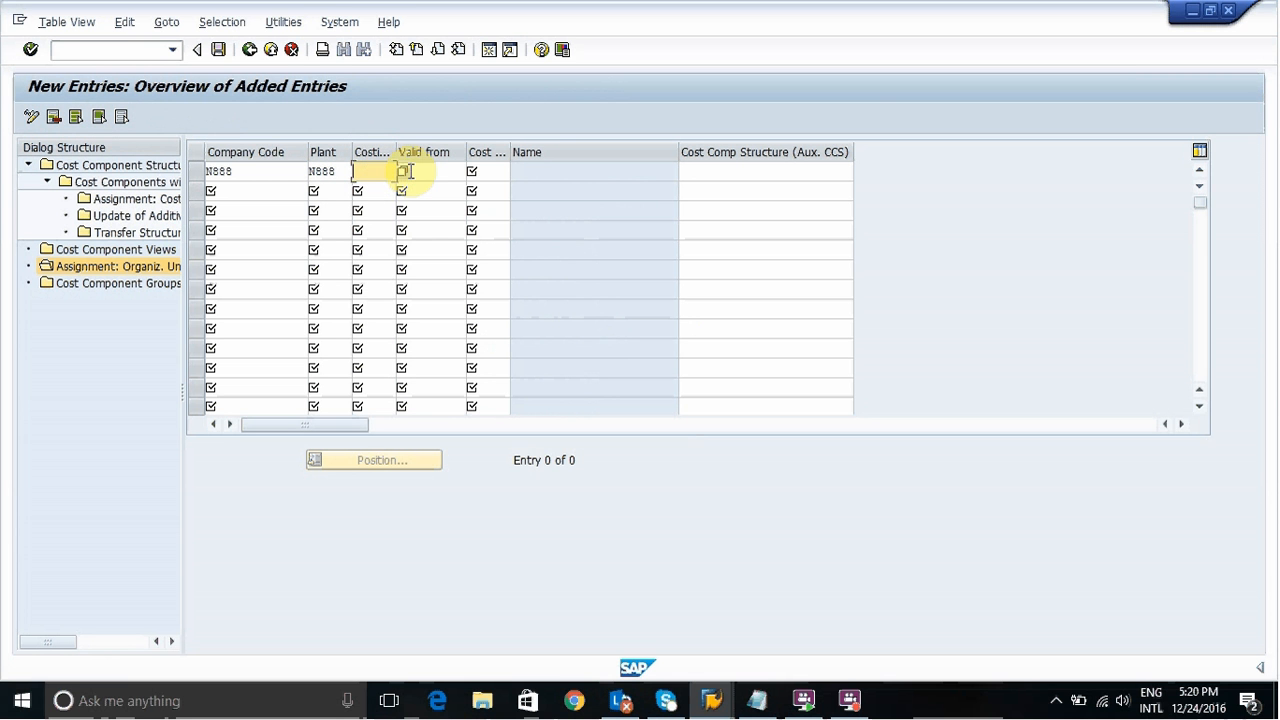
{"action": "left_click", "coordinate": [404, 172]}
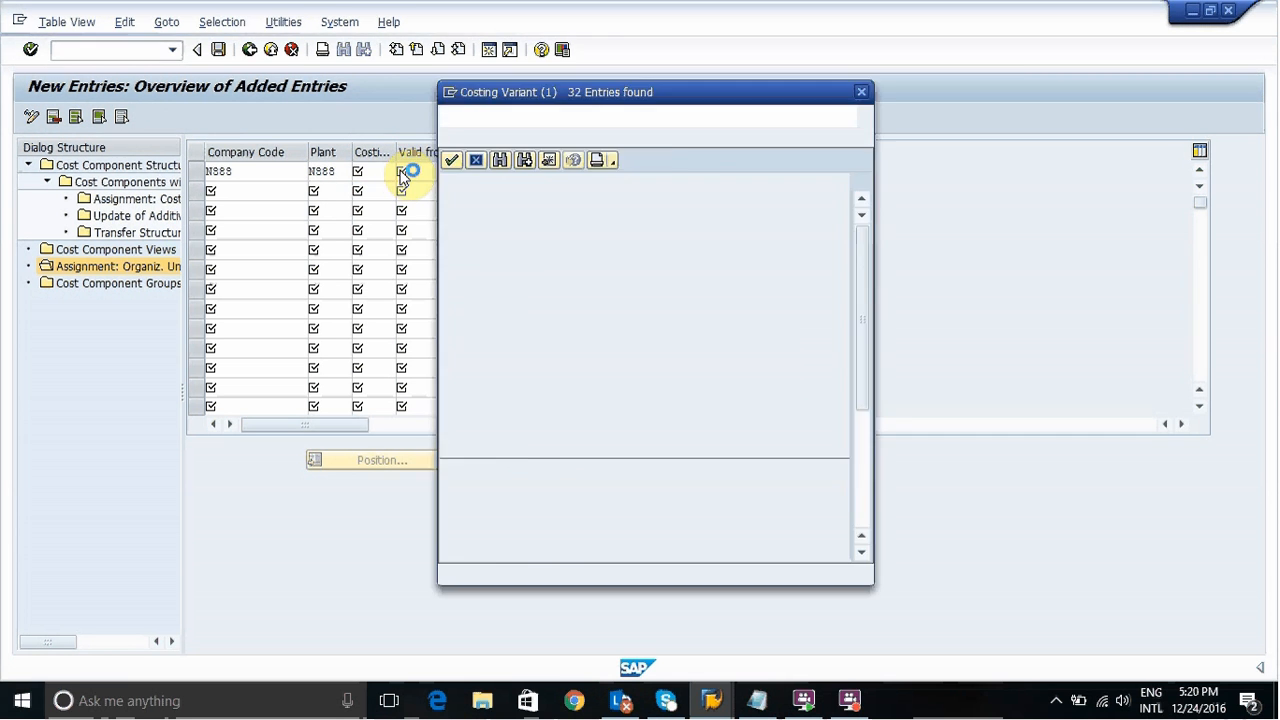
{"action": "double_click", "coordinate": [517, 206]}
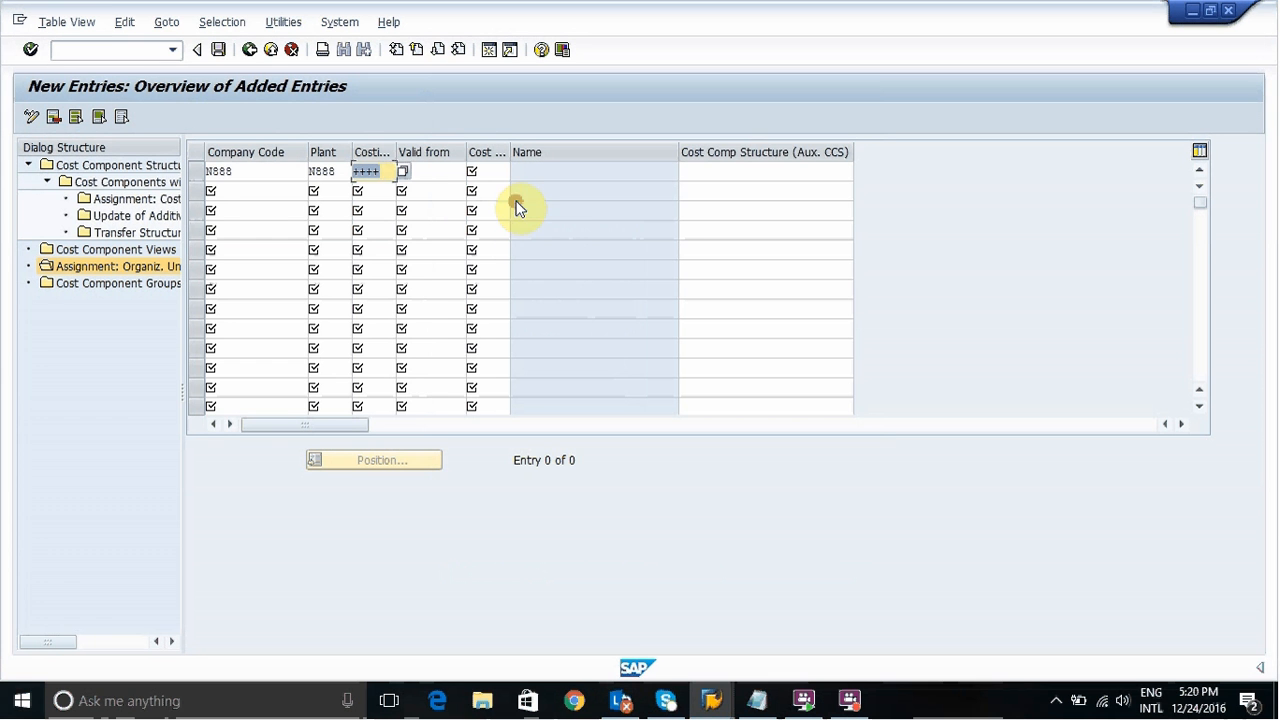
{"action": "left_click", "coordinate": [420, 175]}
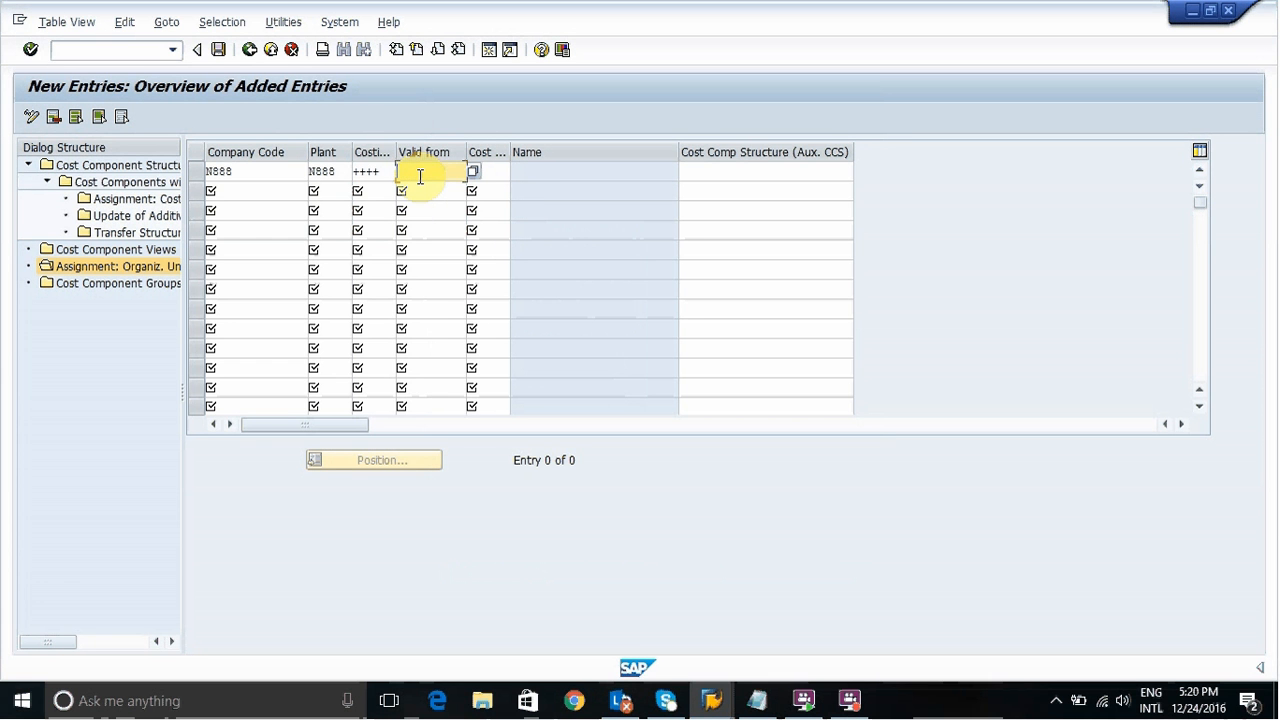
{"action": "type", "text": "01.01.1990"}
- Choose CF, COST COMP STRC FOR COFFE, as both the main and the auxiliary cost component structure of the assignment
{"action": "left_click", "coordinate": [490, 174]}
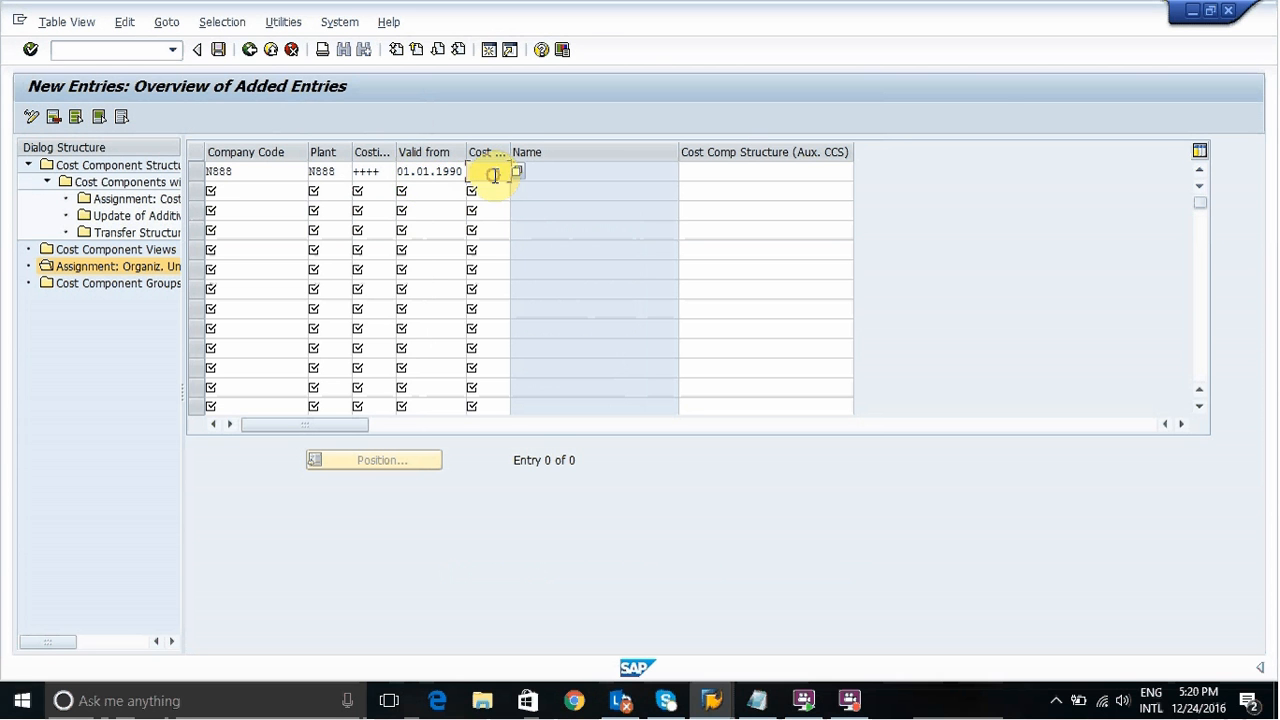
{"action": "left_click", "coordinate": [516, 174]}
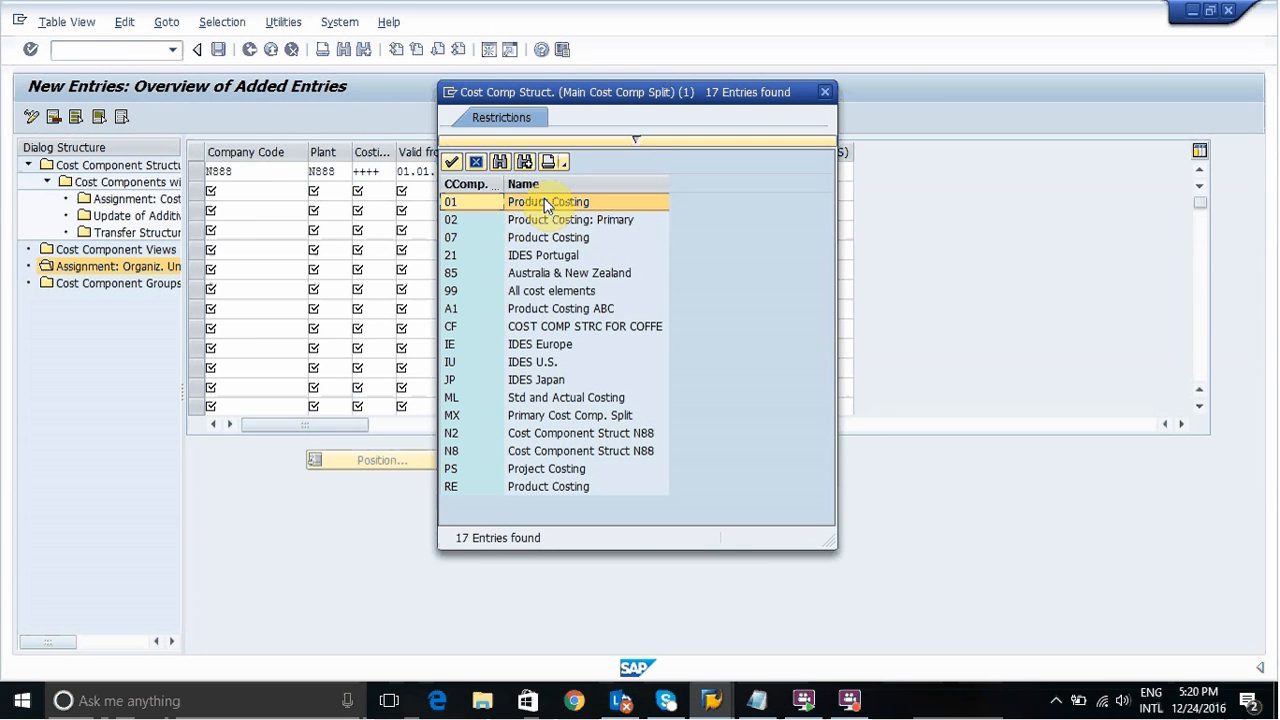
{"action": "double_click", "coordinate": [568, 330]}
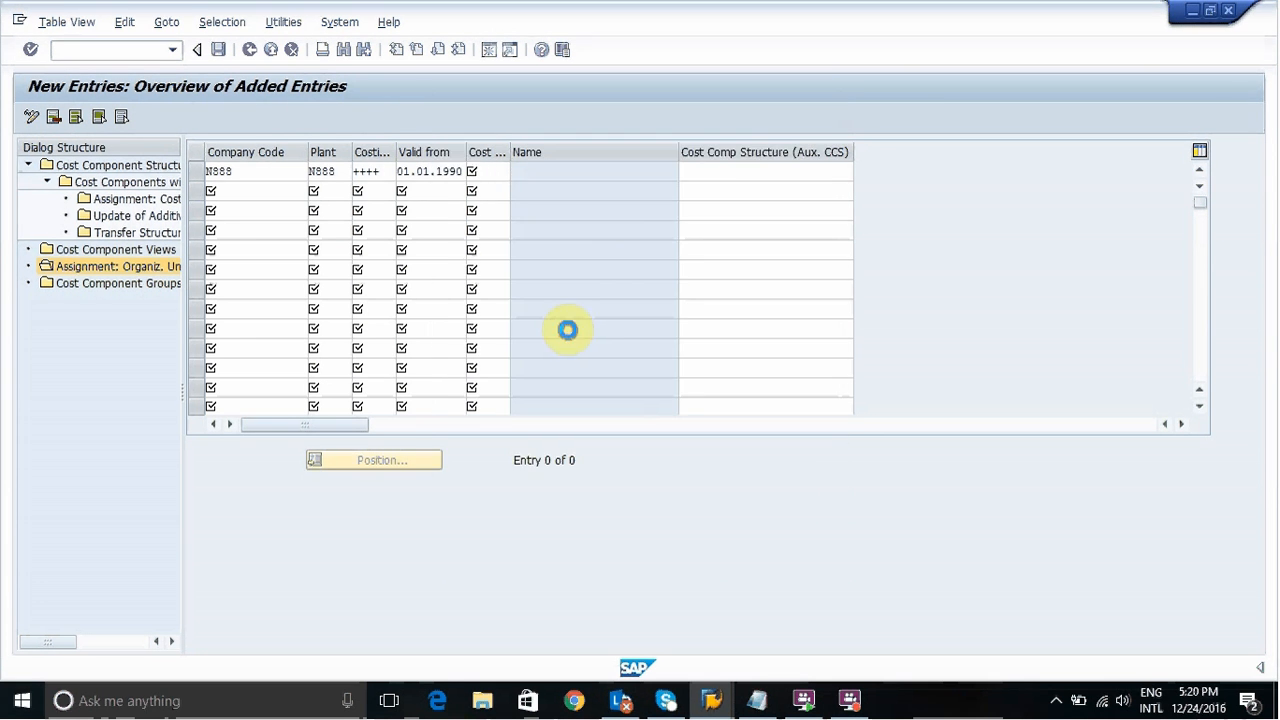
{"action": "left_click", "coordinate": [715, 170]}
{"action": "left_click", "coordinate": [856, 170]}
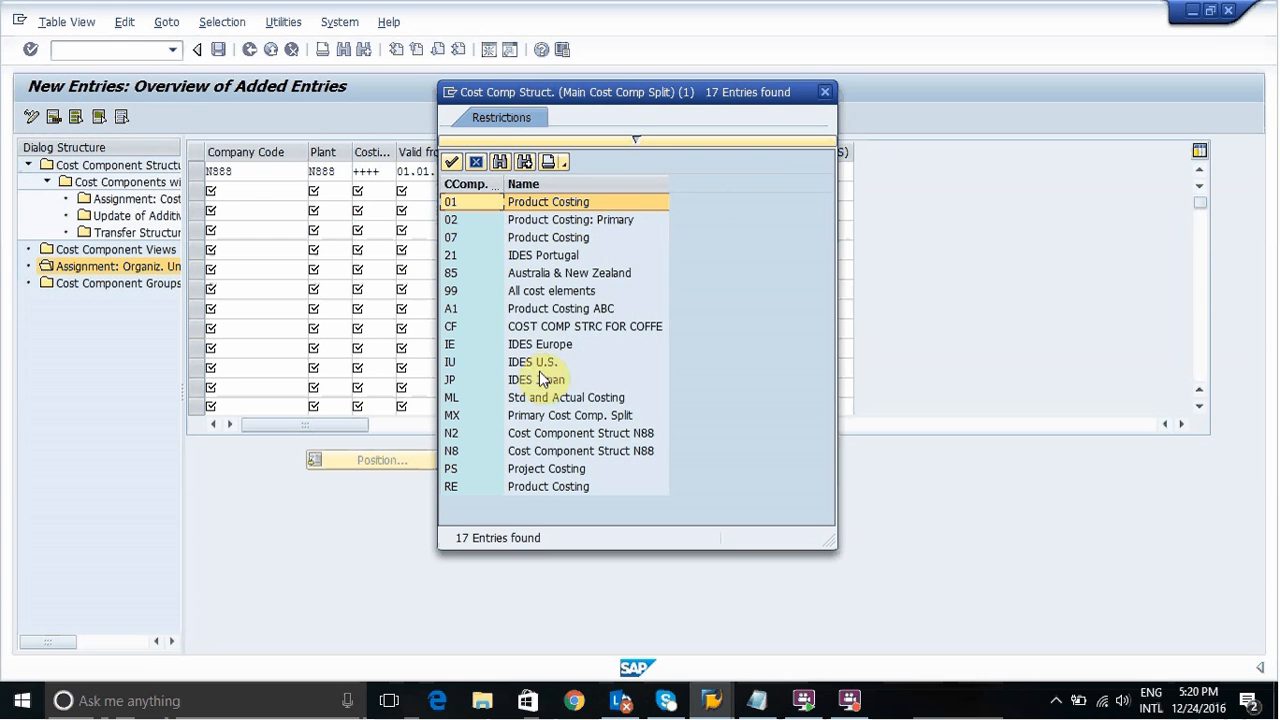
{"action": "left_click", "coordinate": [530, 328]}
{"action": "left_click", "coordinate": [530, 328]}
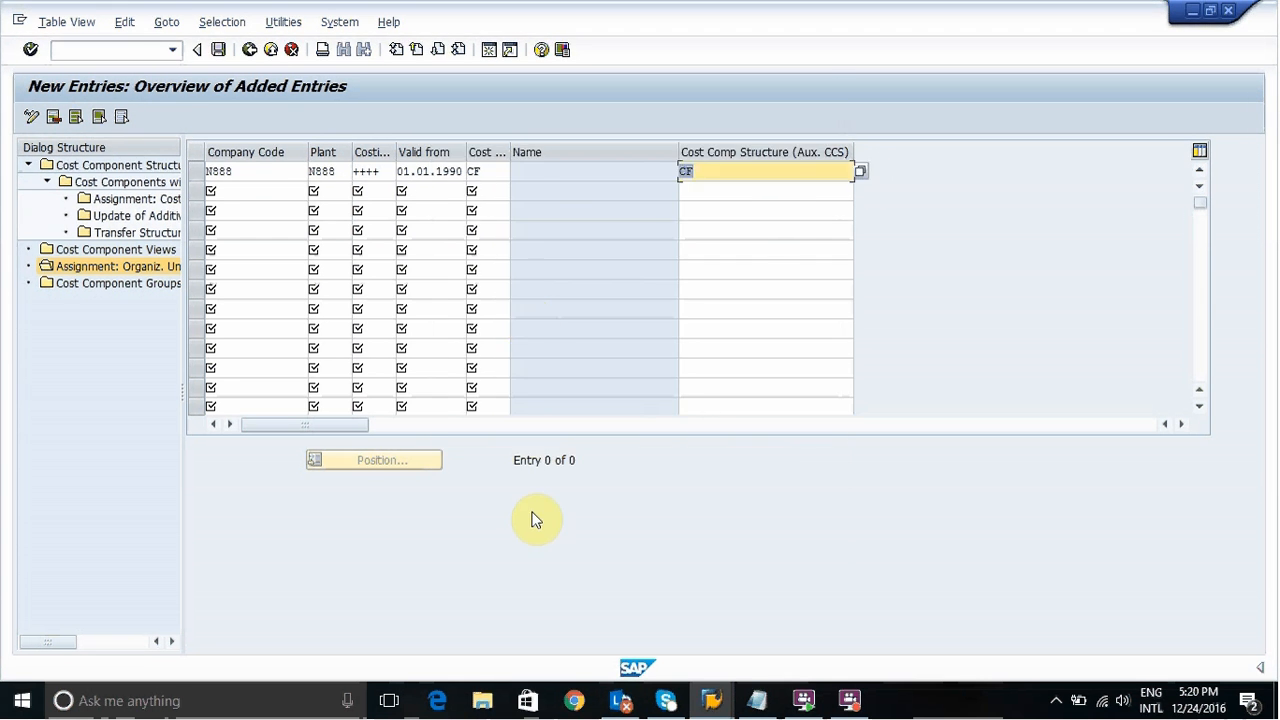
- Save the organizational unit assignment and return to the cost component structures overview
{"action": "key", "text": "ctrl+s"}
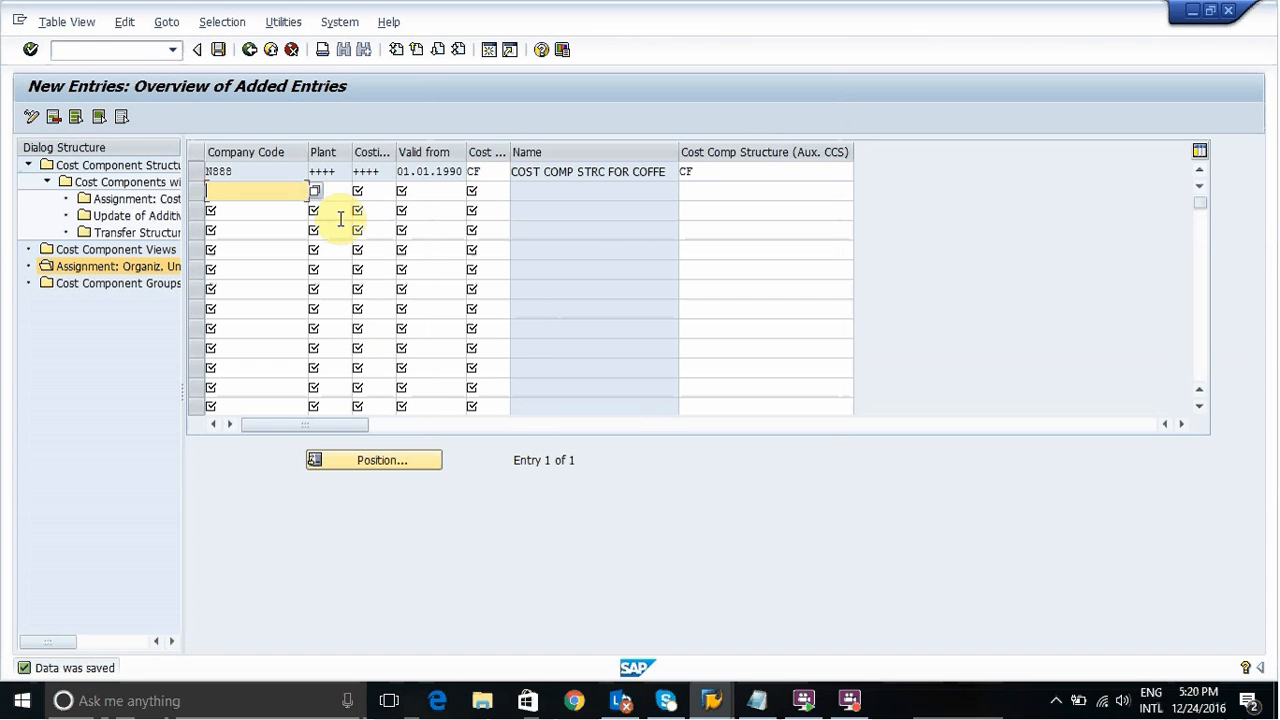
{"action": "left_click", "coordinate": [248, 52]}
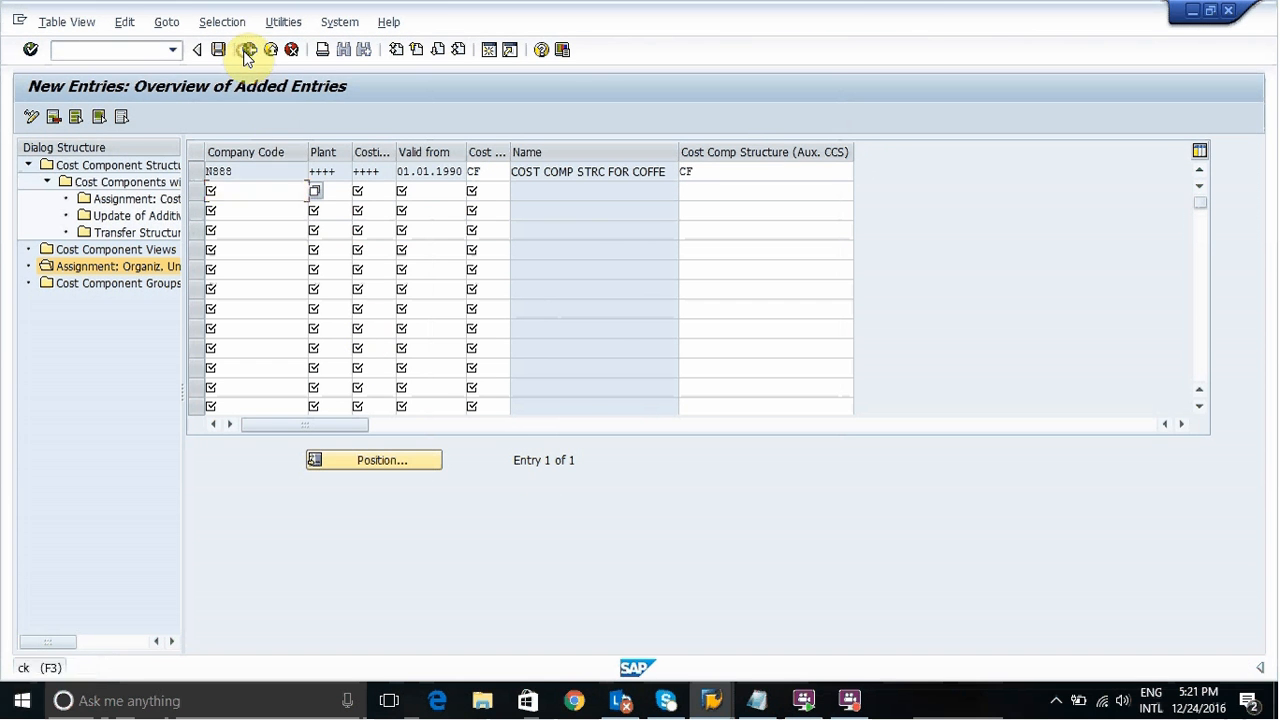
{"action": "left_click", "coordinate": [249, 51]}
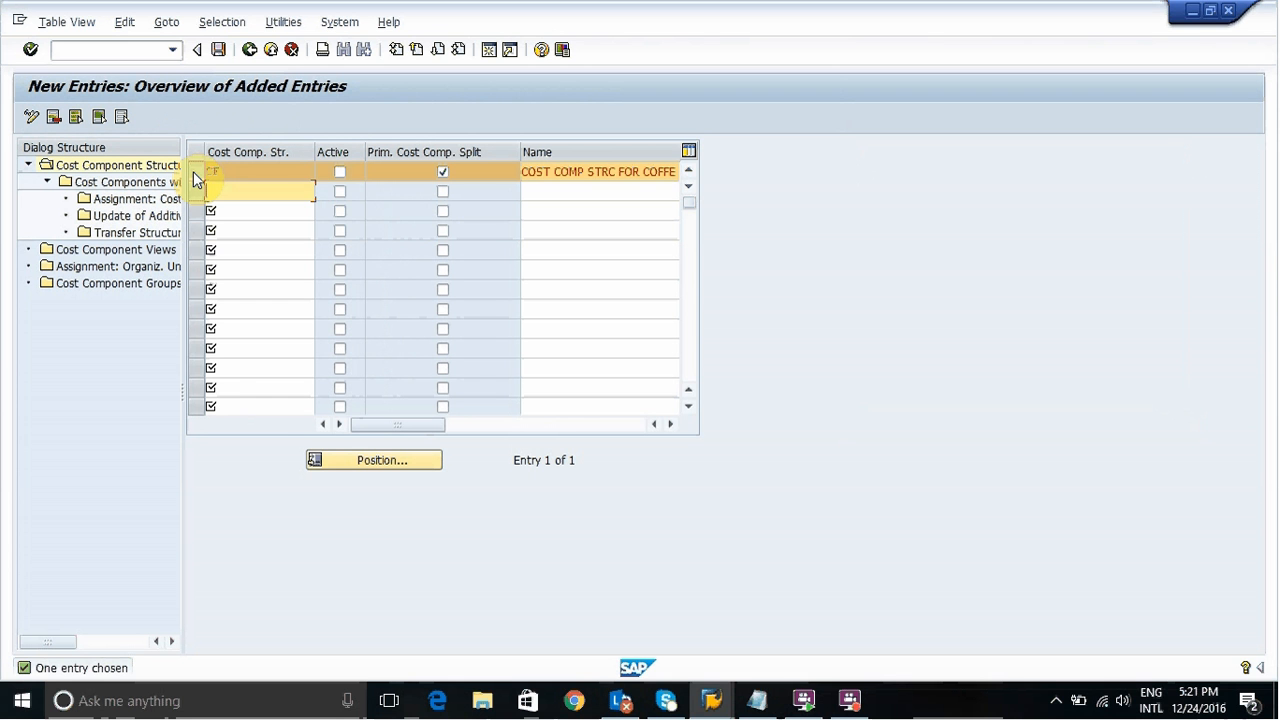
- View the Update of Additive Costs settings for cost component structure CF and return to the structures overview
{"action": "double_click", "coordinate": [161, 215]}
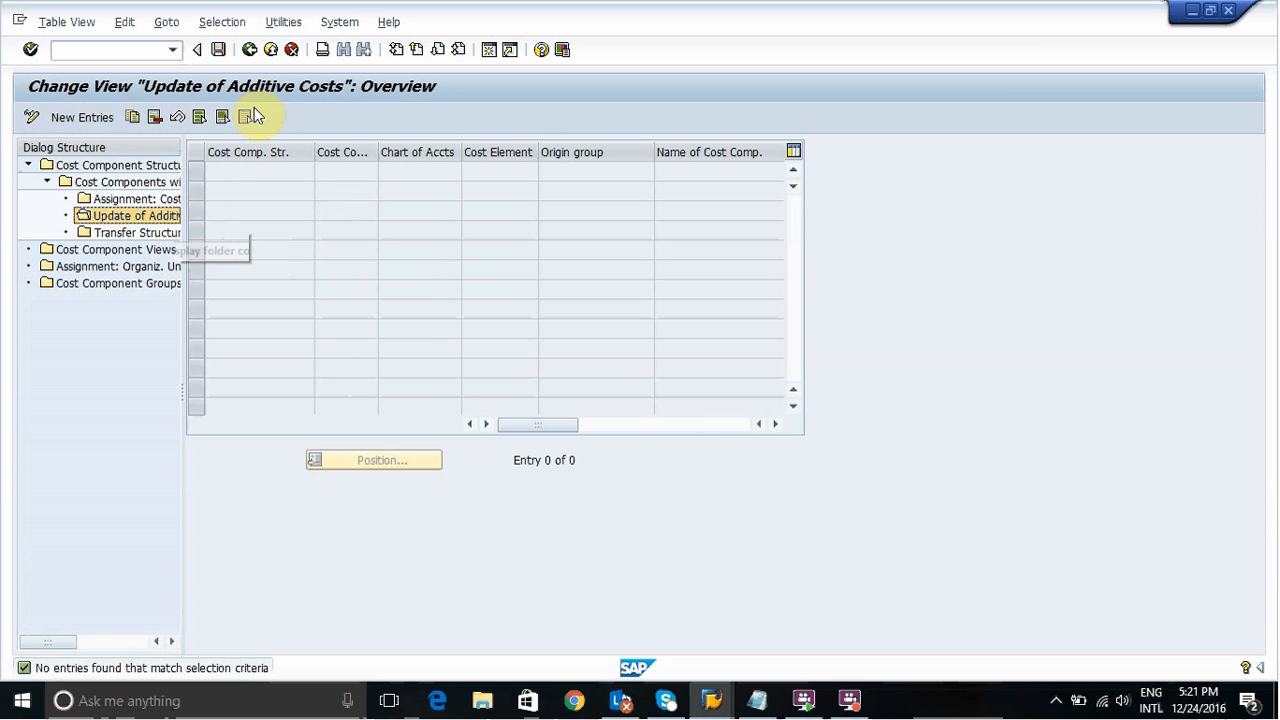
{"action": "left_click", "coordinate": [249, 49]}
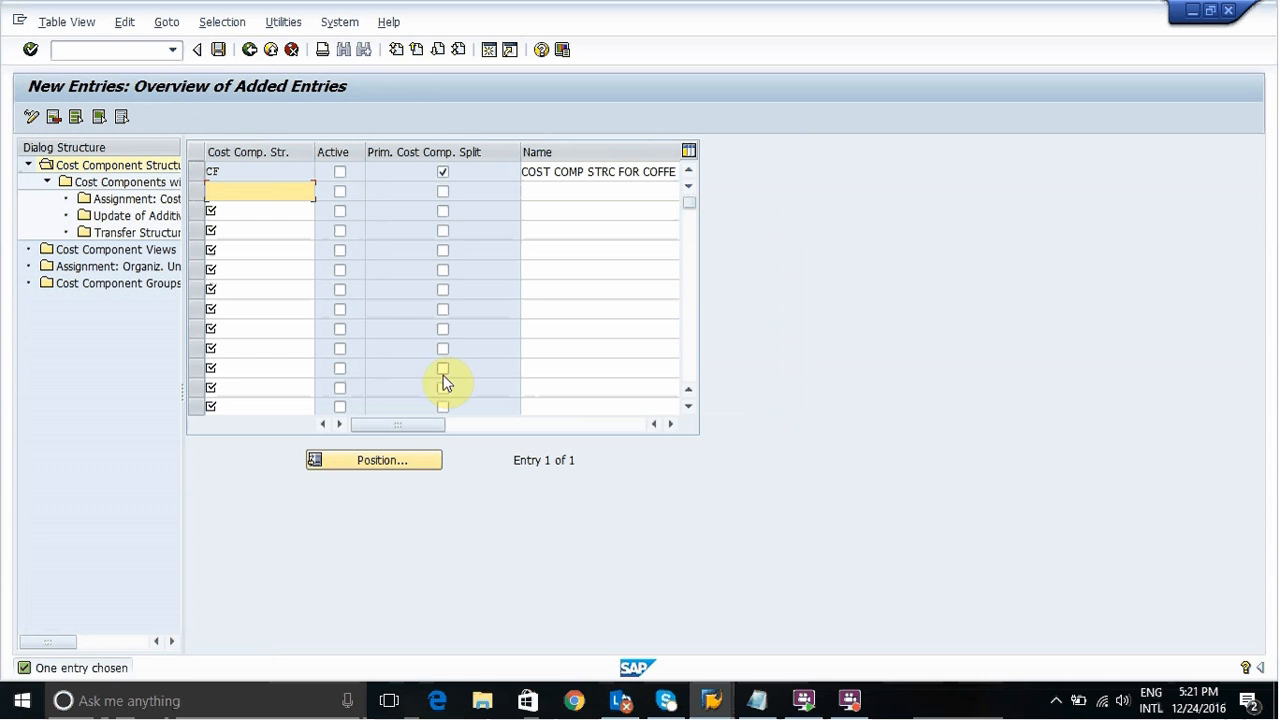
{"action": "left_click", "coordinate": [852, 700]}
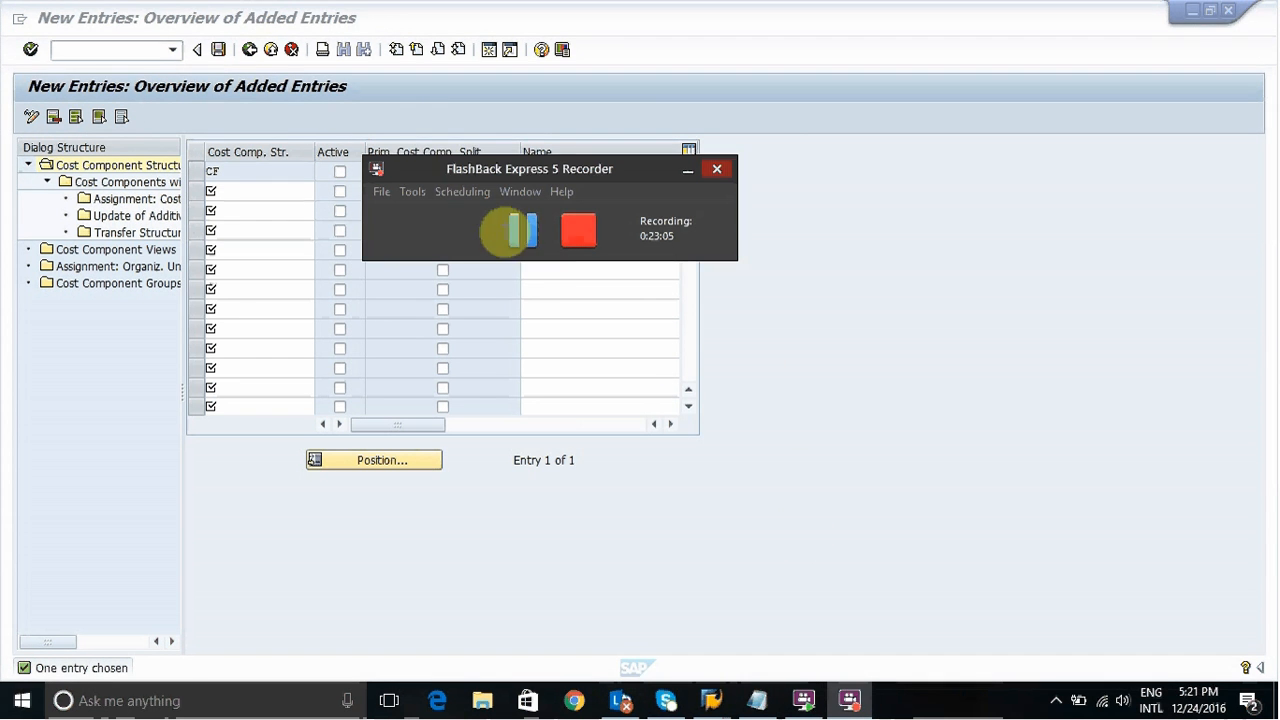
{"action": "left_click", "coordinate": [539, 231]}
{"action": "left_click", "coordinate": [539, 231]}
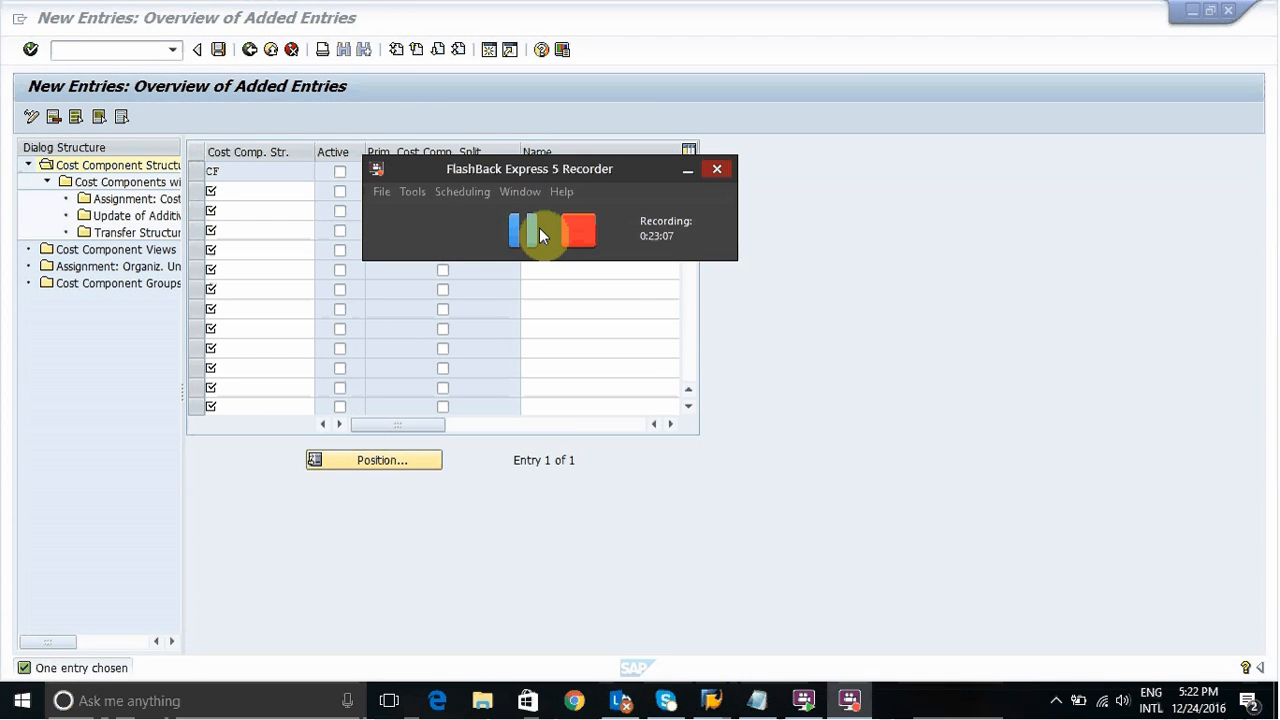